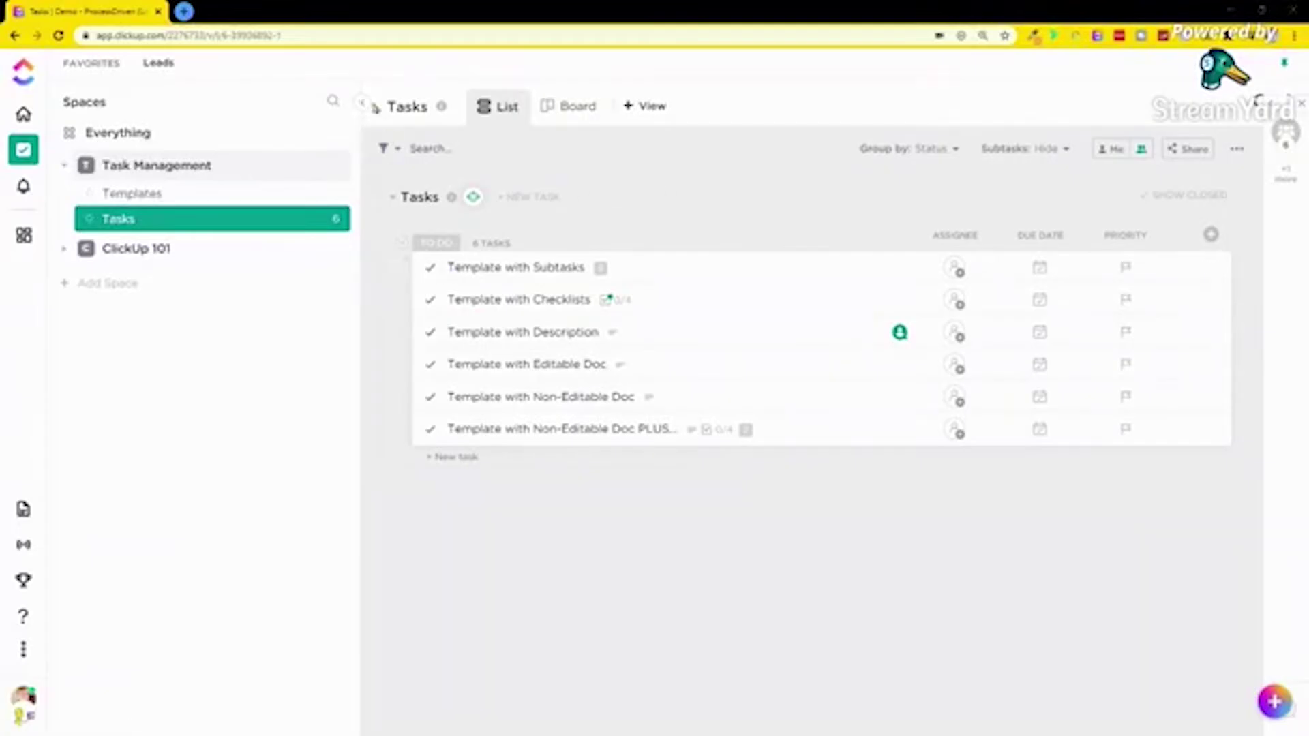
# - Enlarge the page zoom and hide the Spaces sidebar to give the Tasks list more room
pyautogui.click(361, 102)
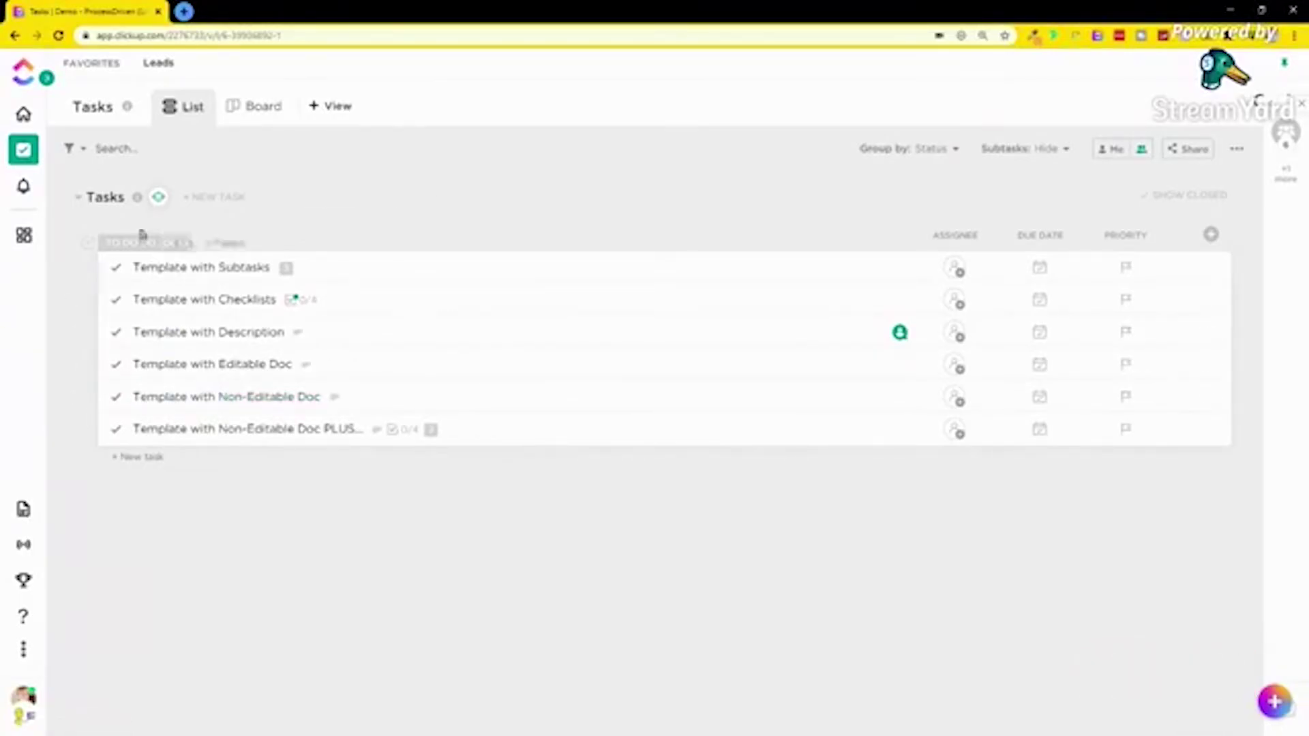
pyautogui.click(46, 78)
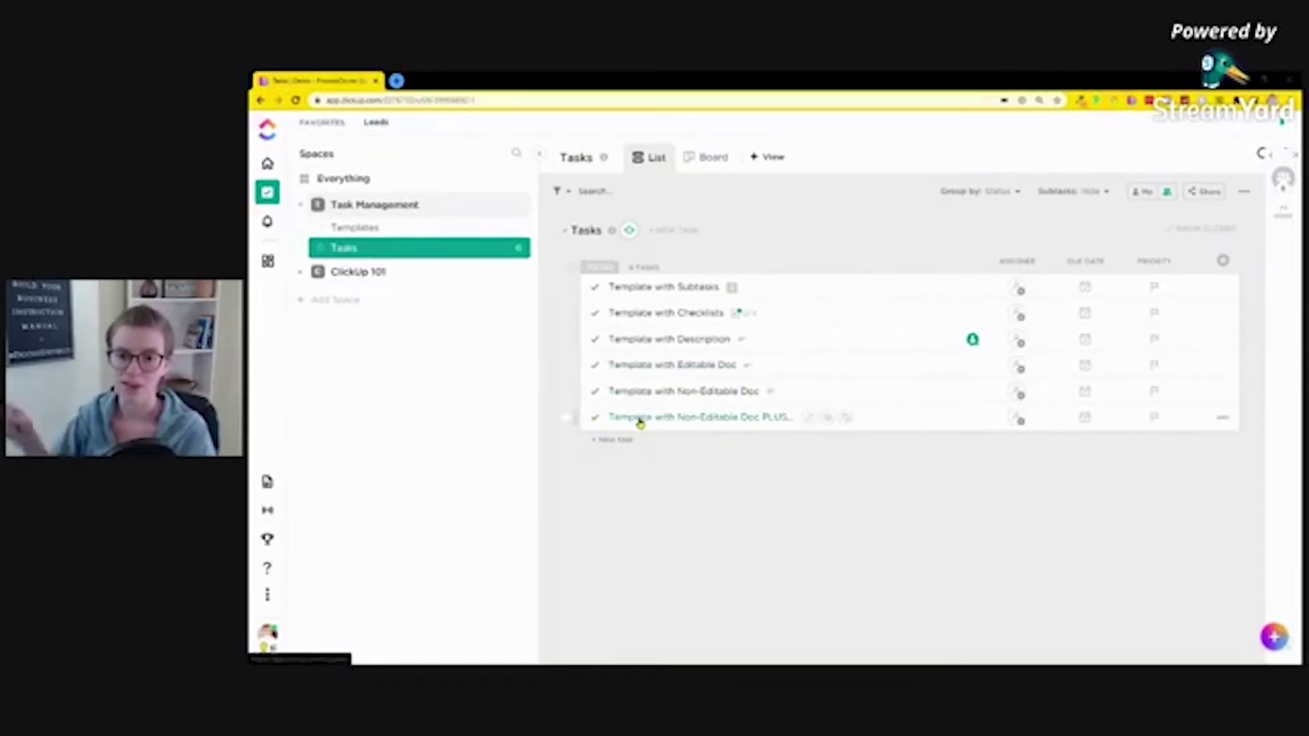
pyautogui.hotkey('ctrl', '+')
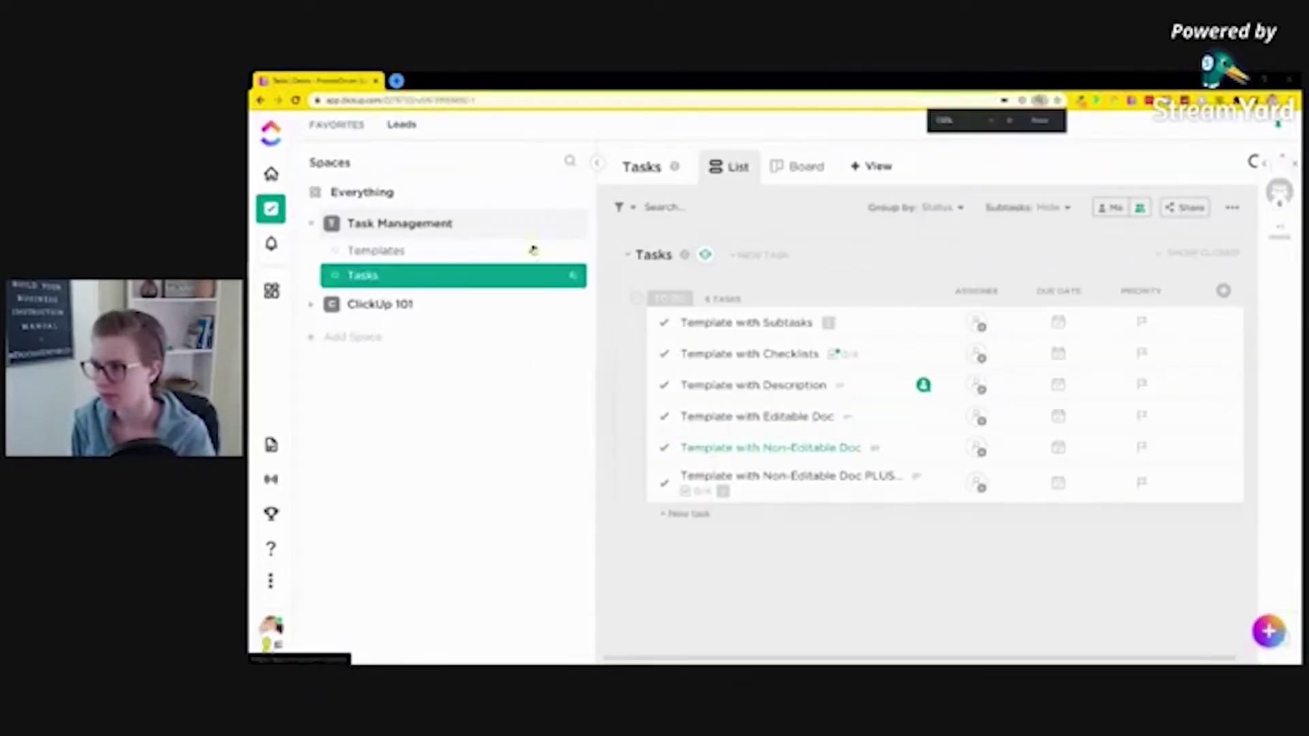
pyautogui.click(597, 164)
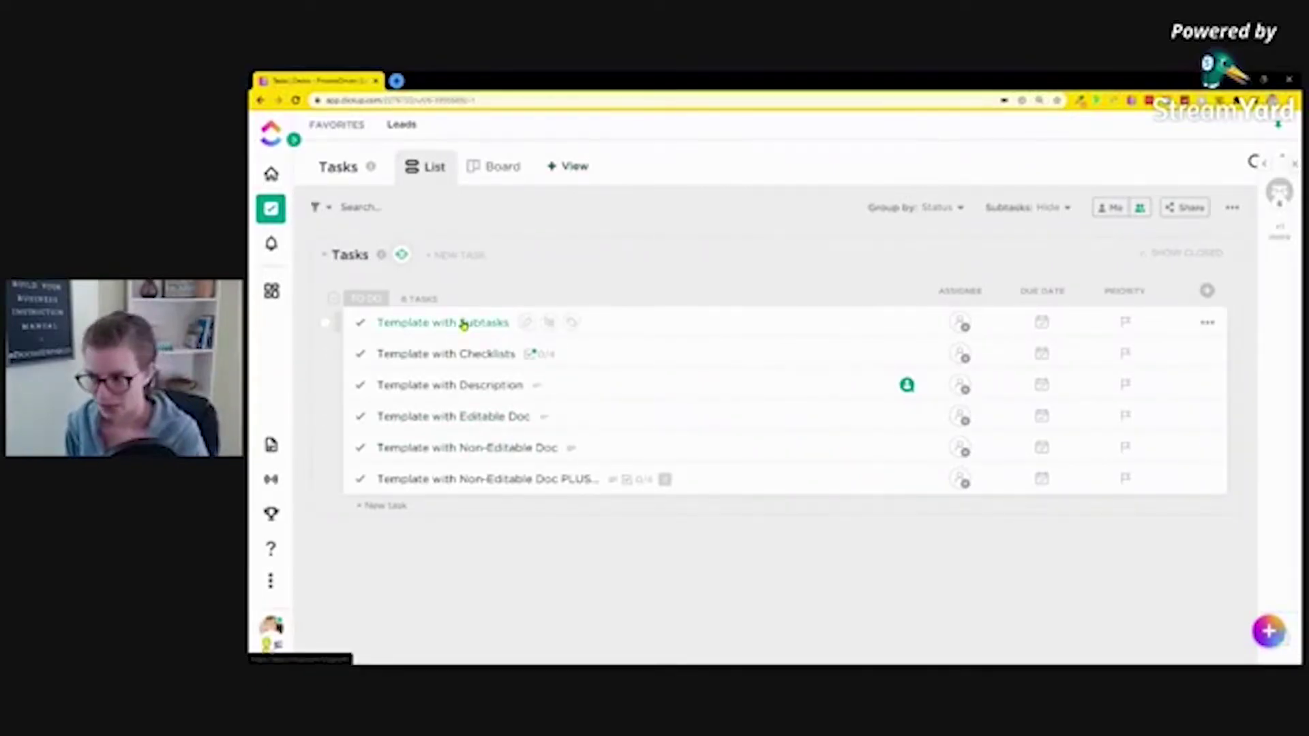
# - Open the Template with Subtasks task and assign its subtask "1 - This is a step." to yourself
pyautogui.click(463, 325)
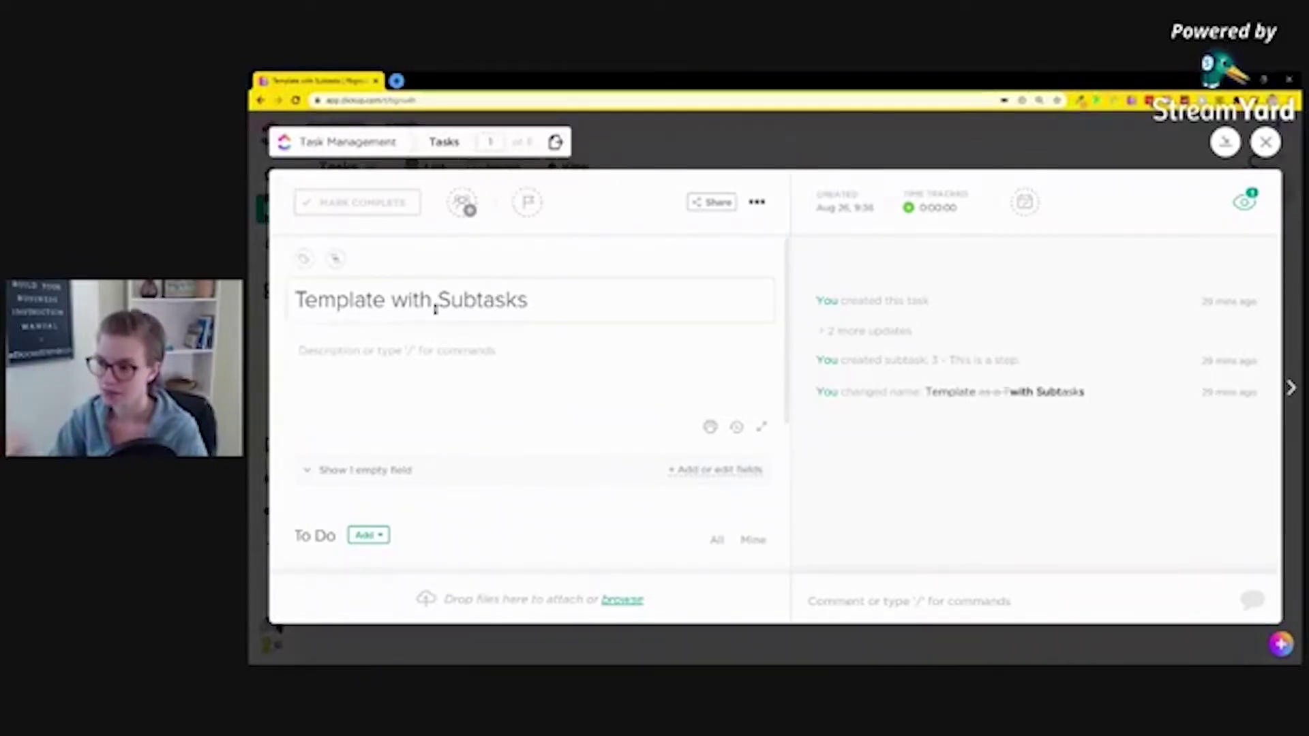
pyautogui.scroll(-1, 389, 337)
pyautogui.scroll(1, 389, 336)
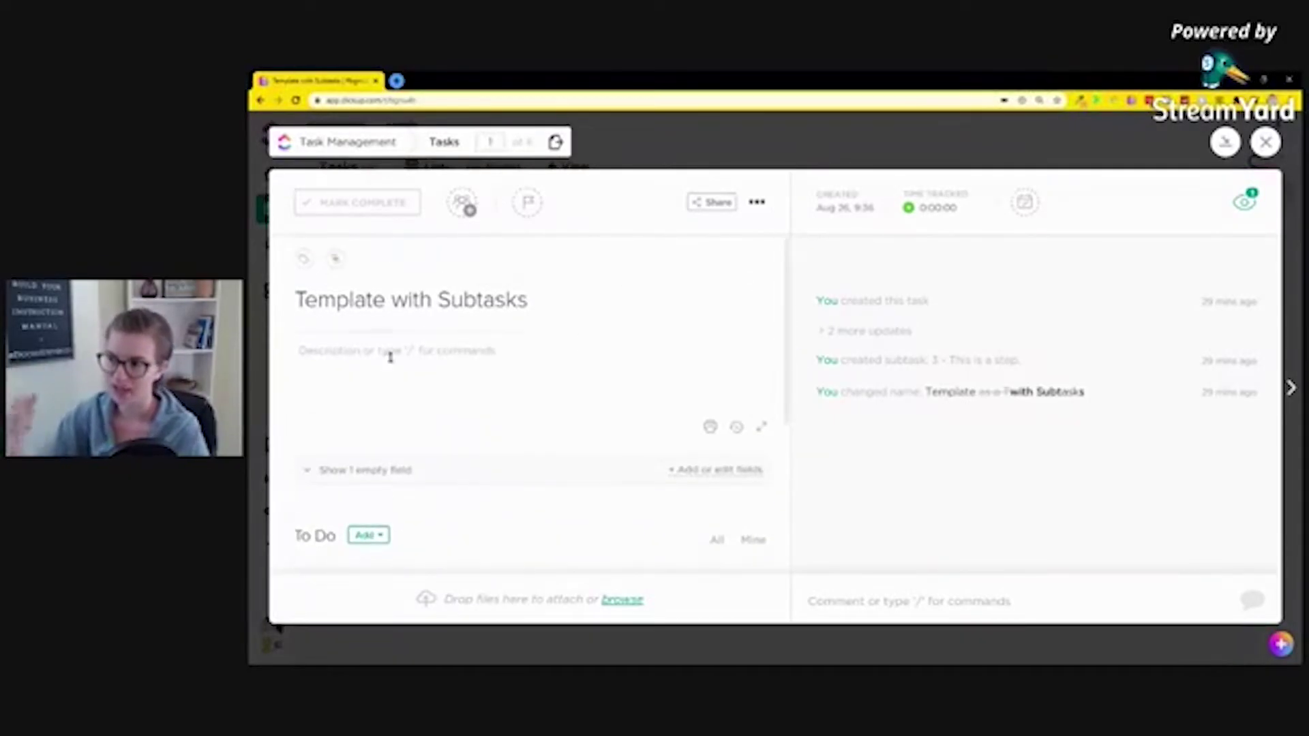
pyautogui.scroll(-2, 777, 392)
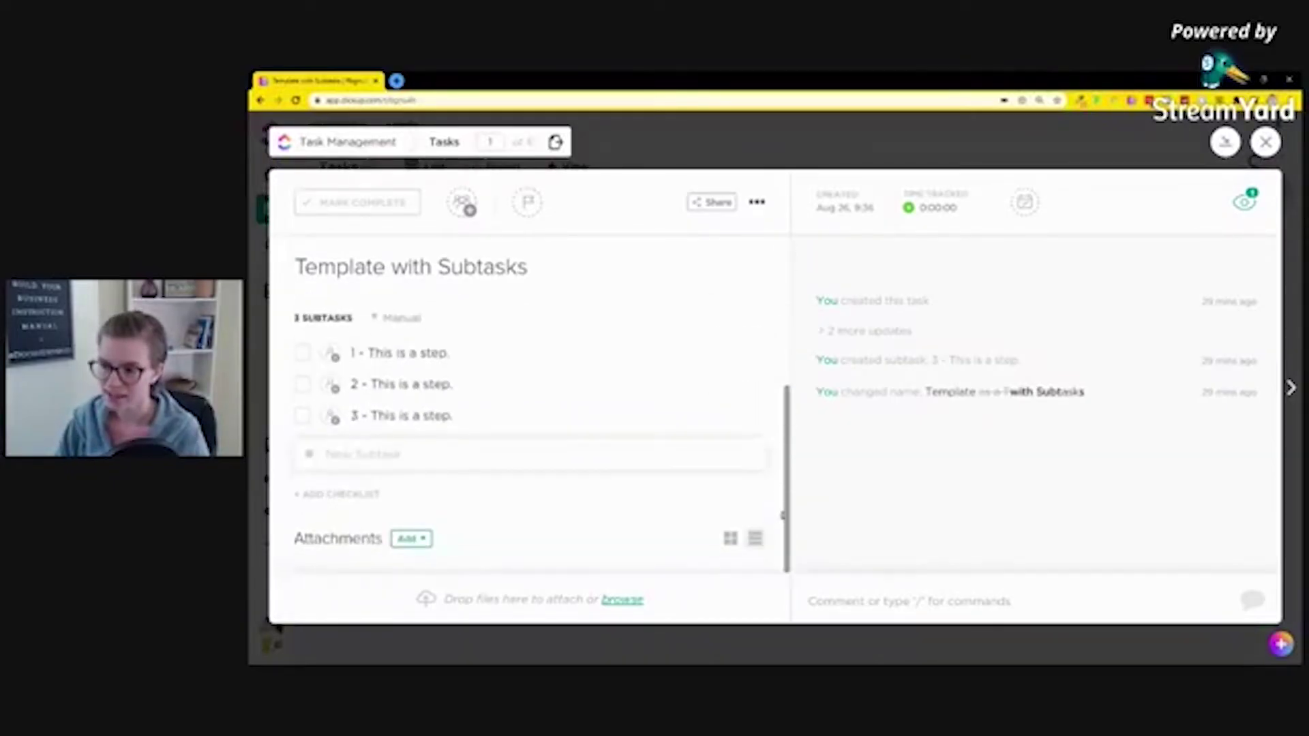
pyautogui.click(332, 354)
pyautogui.click(391, 435)
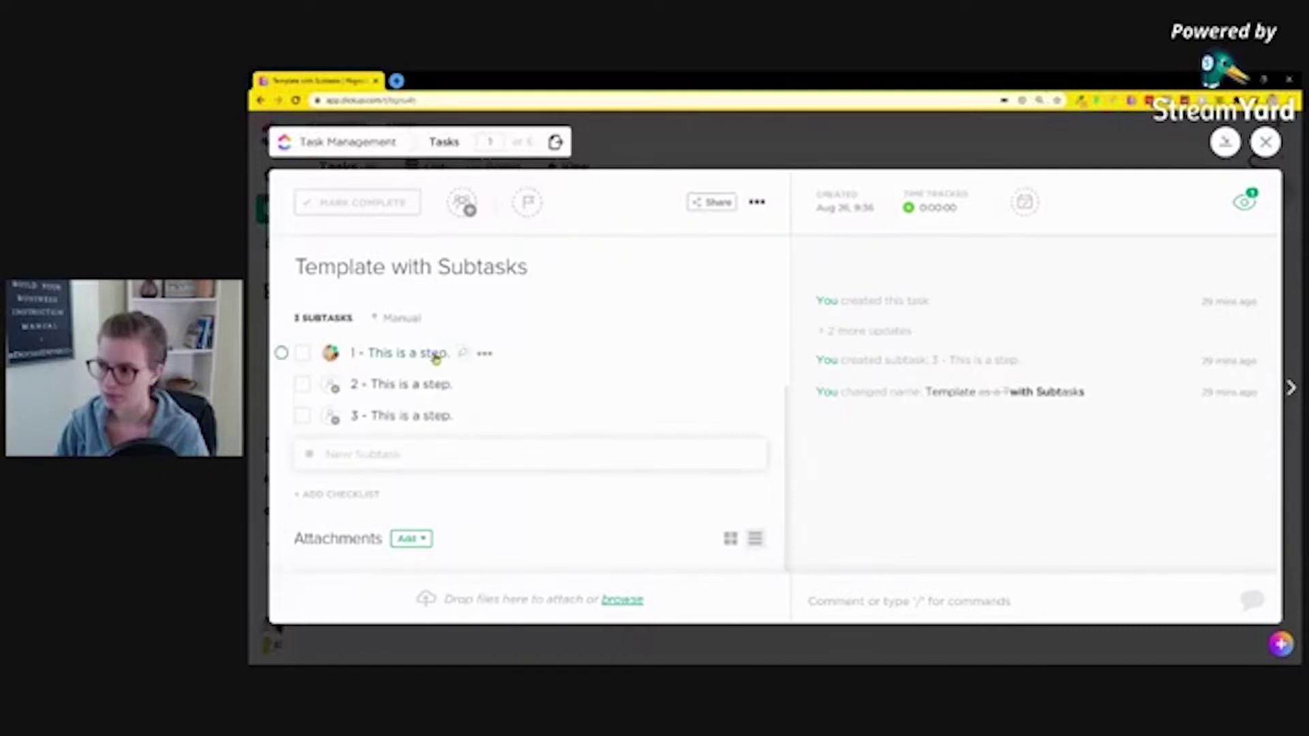
# - Review the actions available for the first subtask and look over the parent task's description and subtasks
pyautogui.click(484, 354)
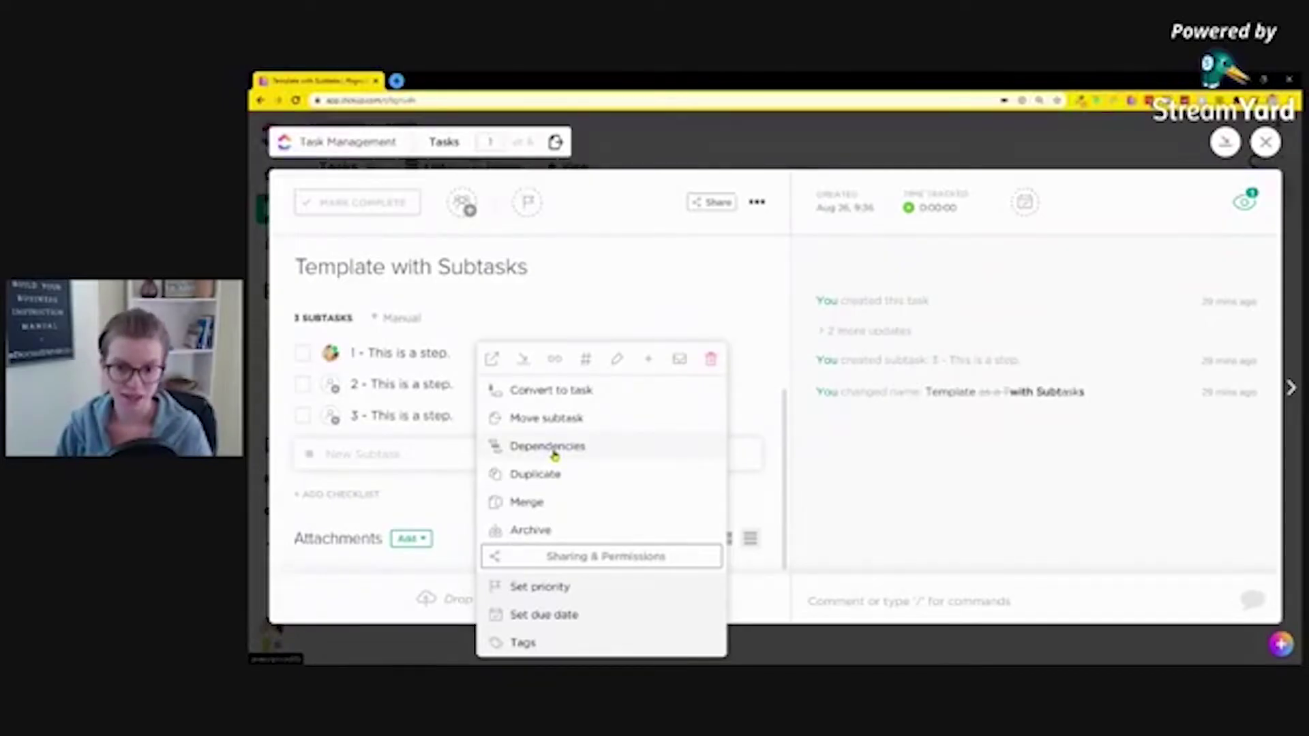
pyautogui.click(617, 301)
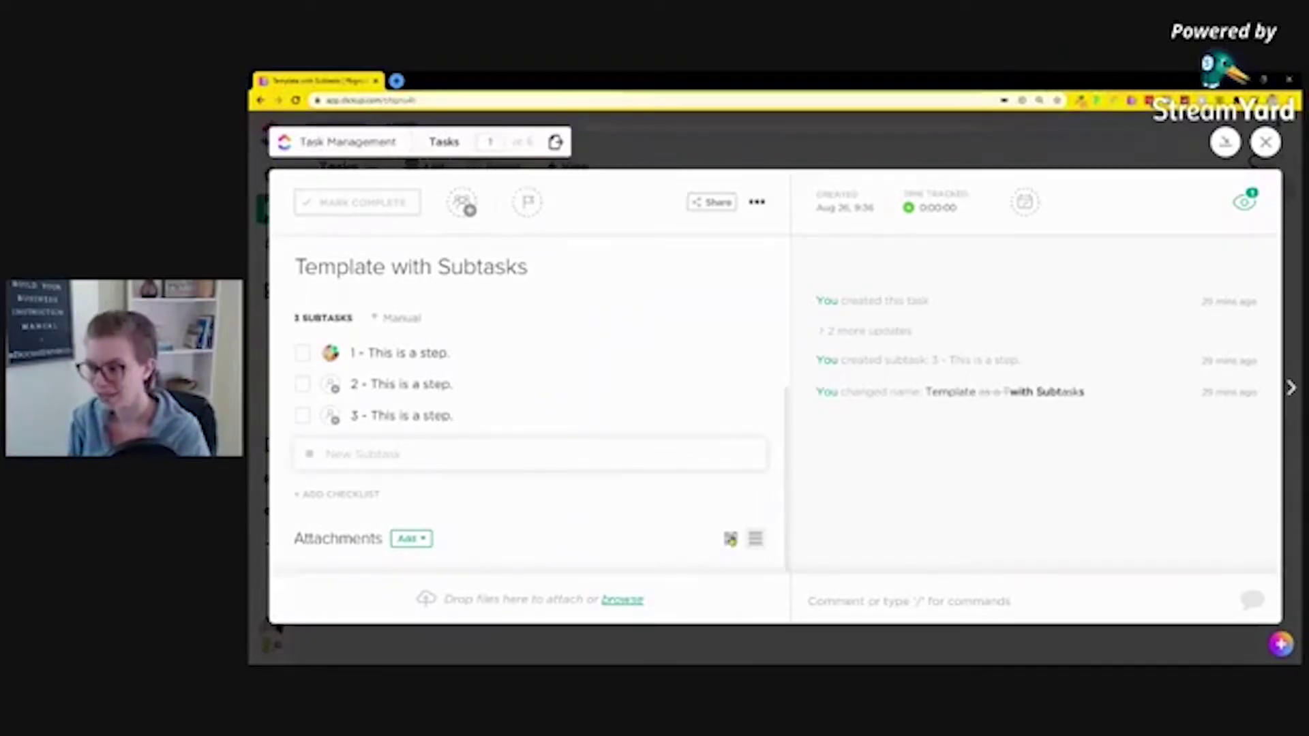
pyautogui.moveTo(787, 528); pyautogui.dragTo(772, 374)
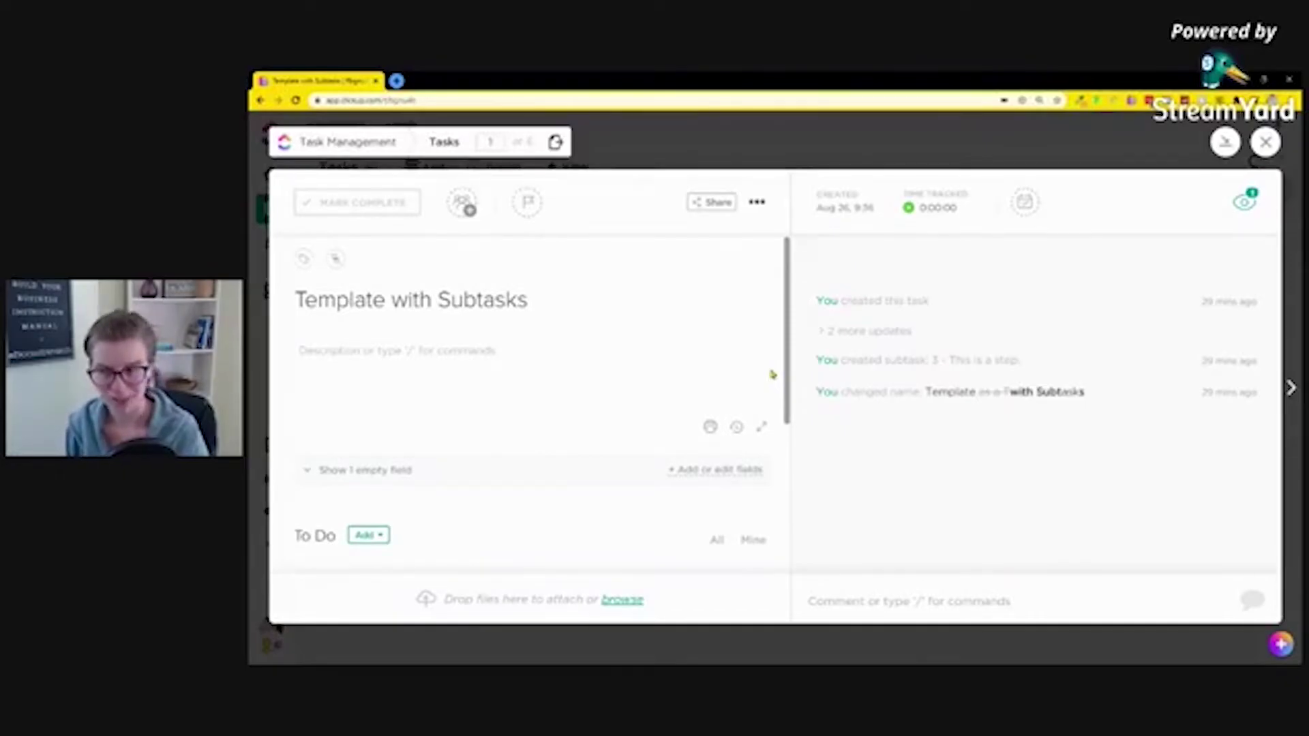
pyautogui.moveTo(773, 374); pyautogui.dragTo(780, 477)
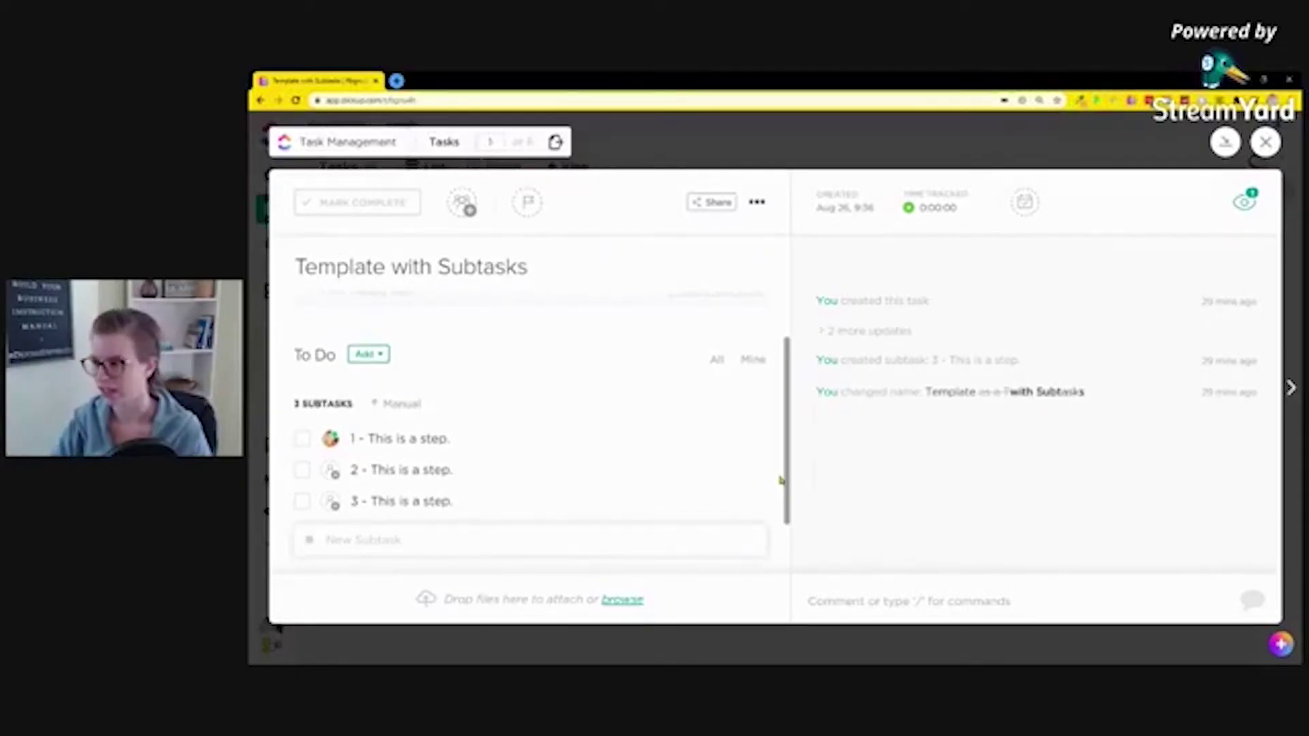
# - Review the actions available for the Template with Subtasks task, including Save as Template, and close the task
pyautogui.click(758, 203)
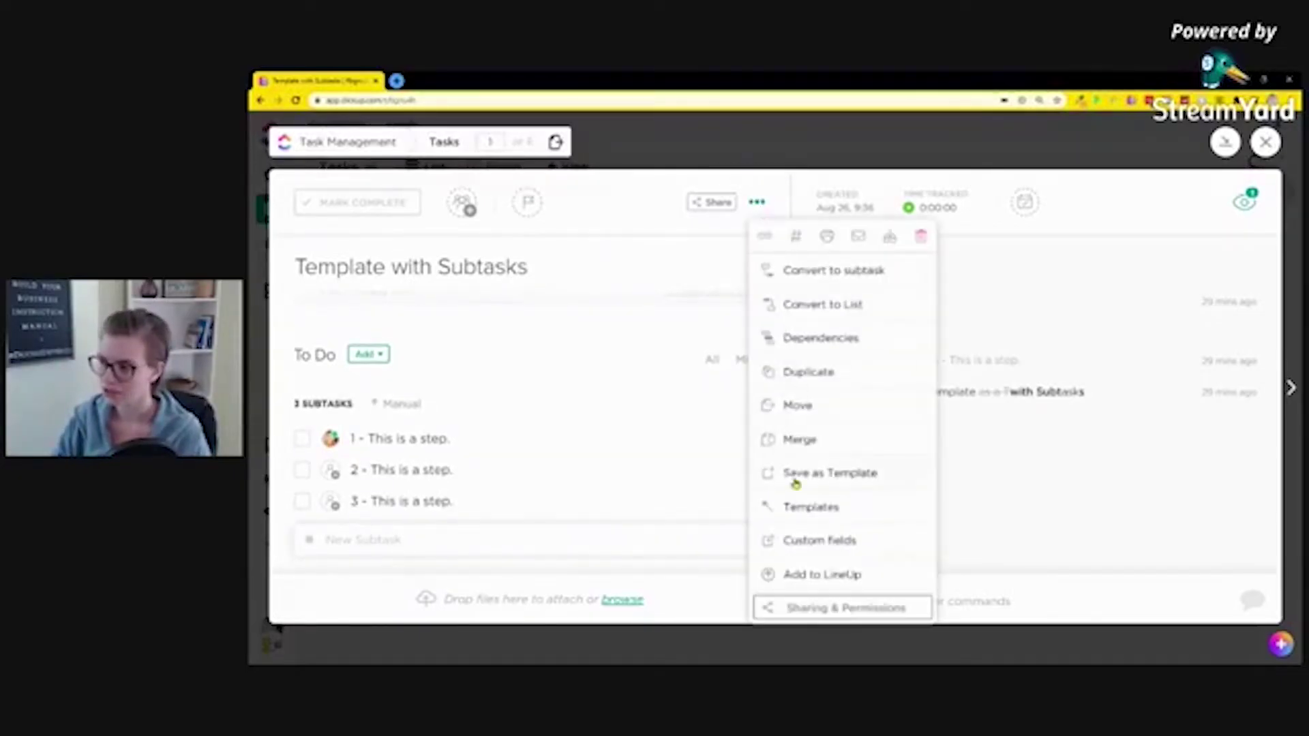
pyautogui.click(597, 433)
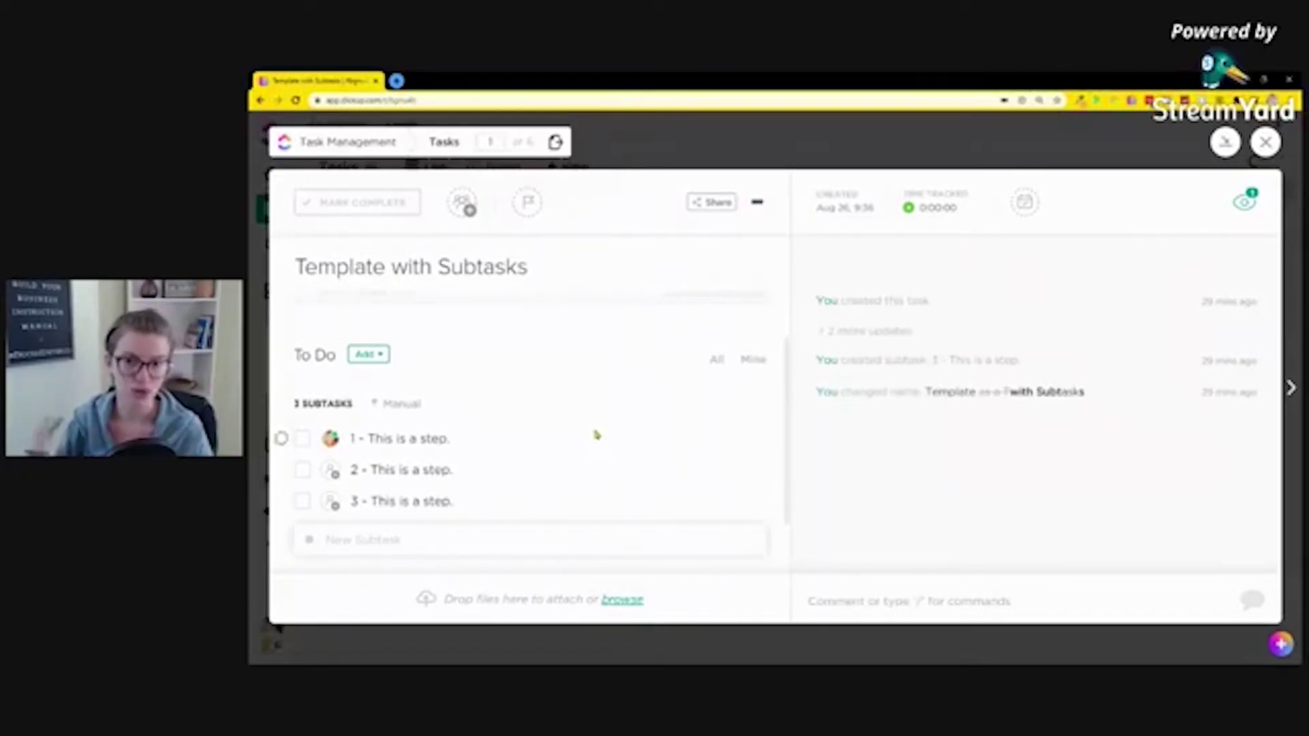
pyautogui.click(757, 203)
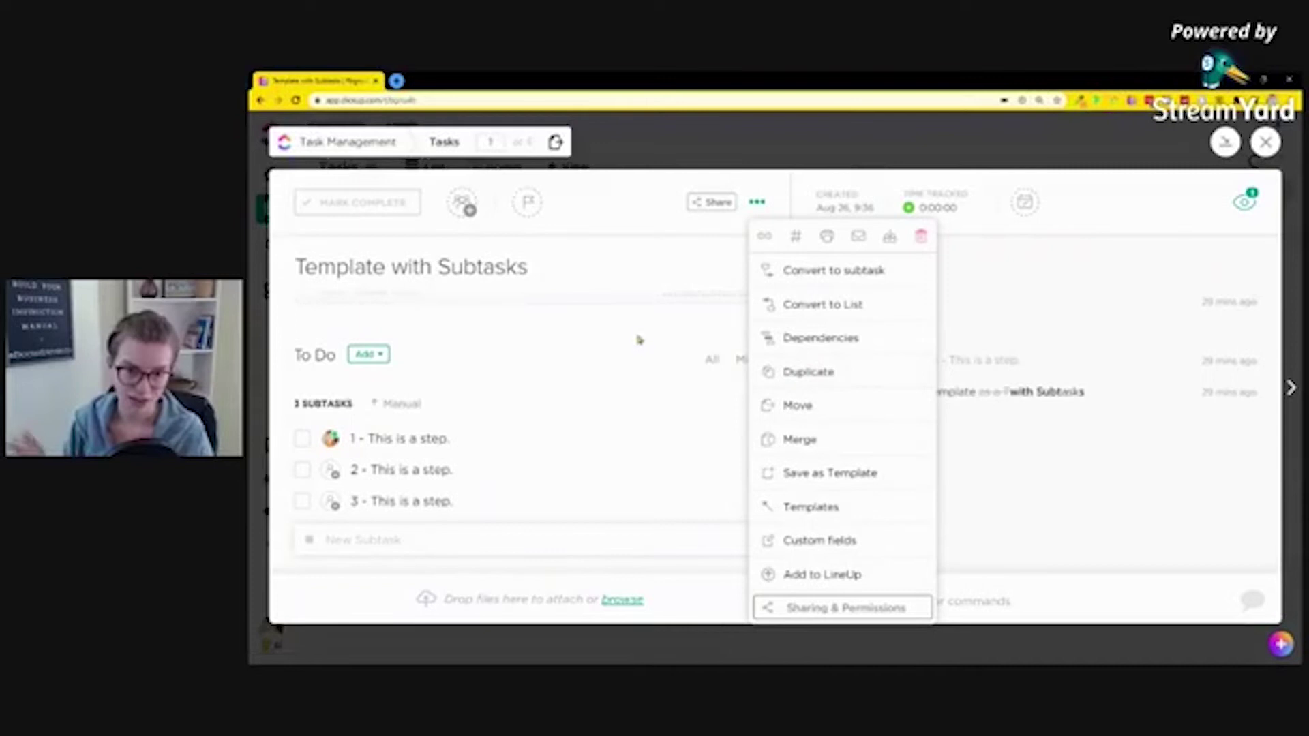
pyautogui.click(698, 163)
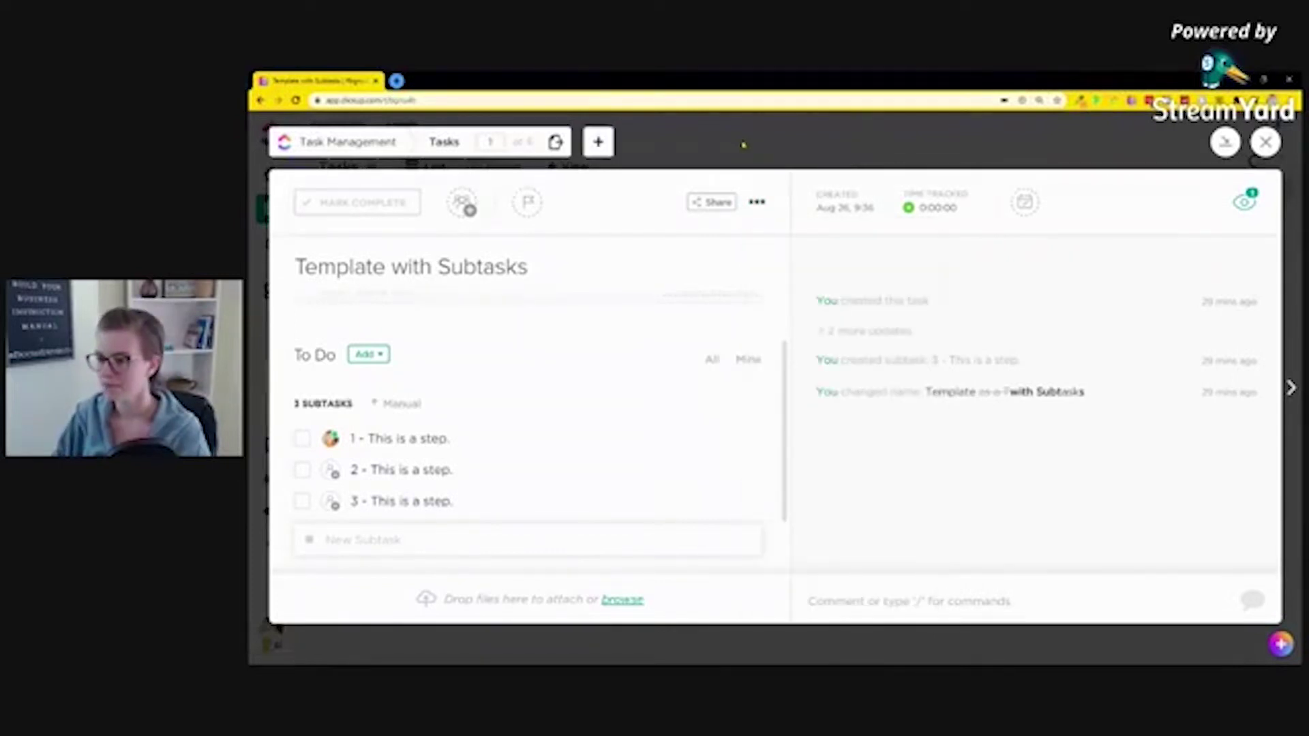
pyautogui.click(735, 143)
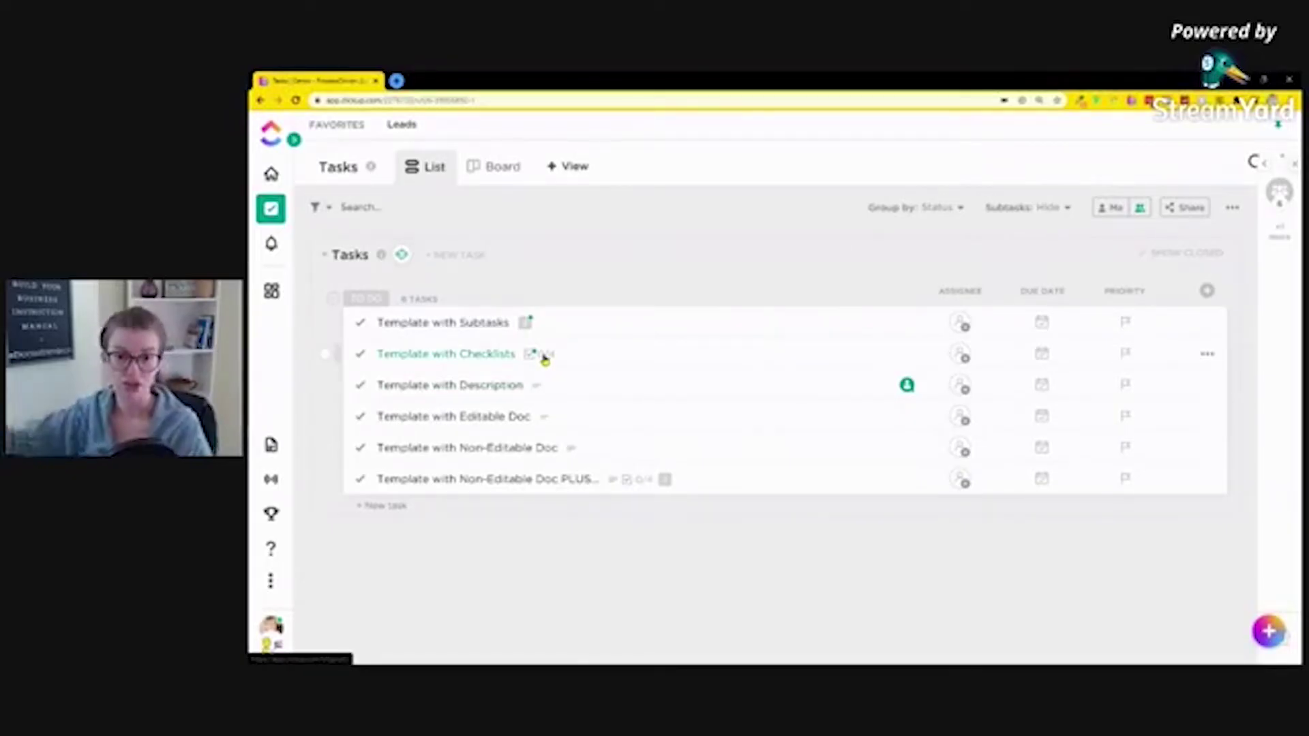
# - Save the Template with Subtasks task as a new template named "Example Template" with everything included
pyautogui.moveTo(1258, 649)
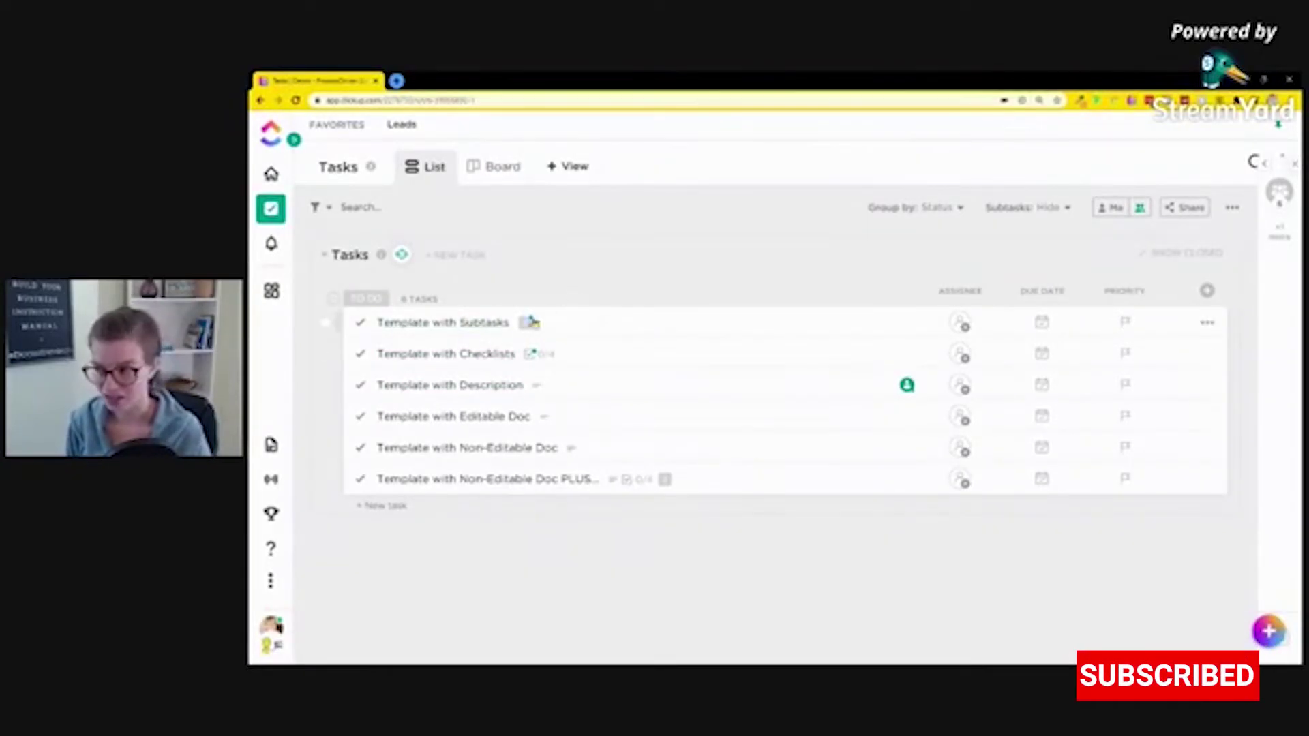
pyautogui.click(470, 322)
pyautogui.click(757, 202)
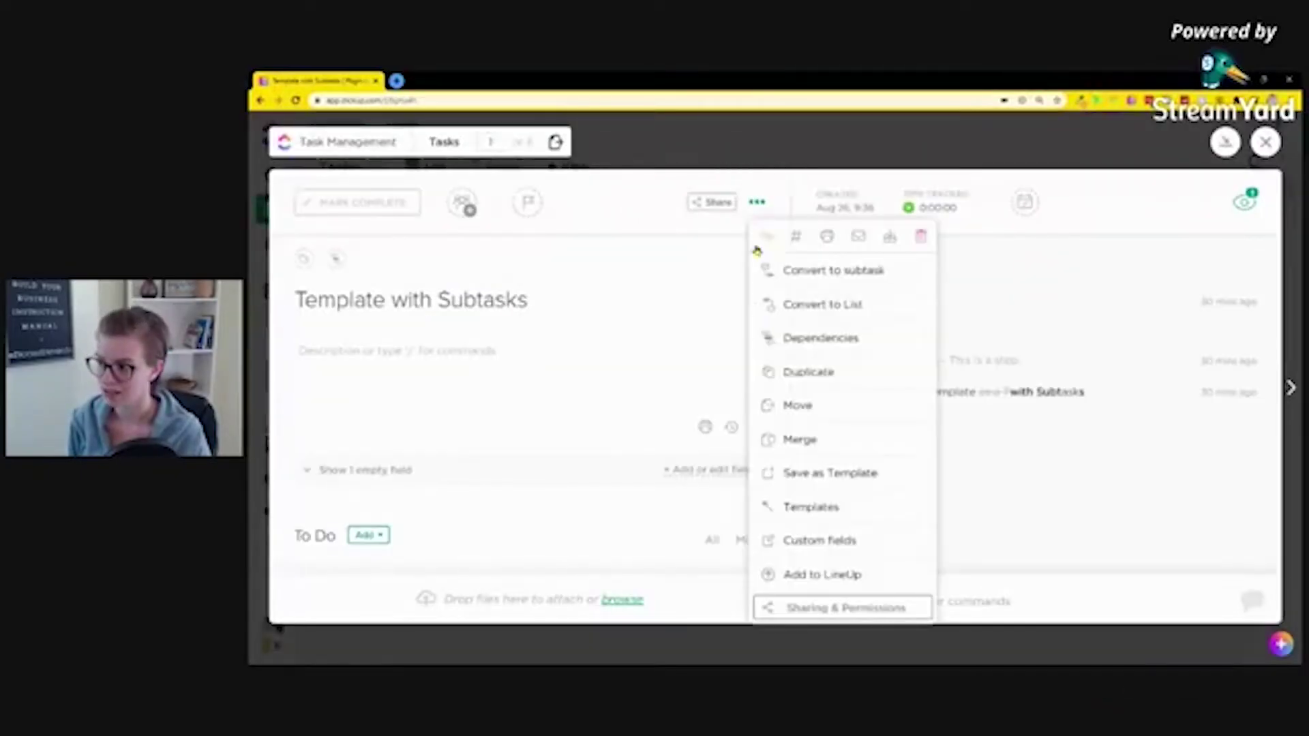
pyautogui.click(828, 472)
pyautogui.click(649, 277)
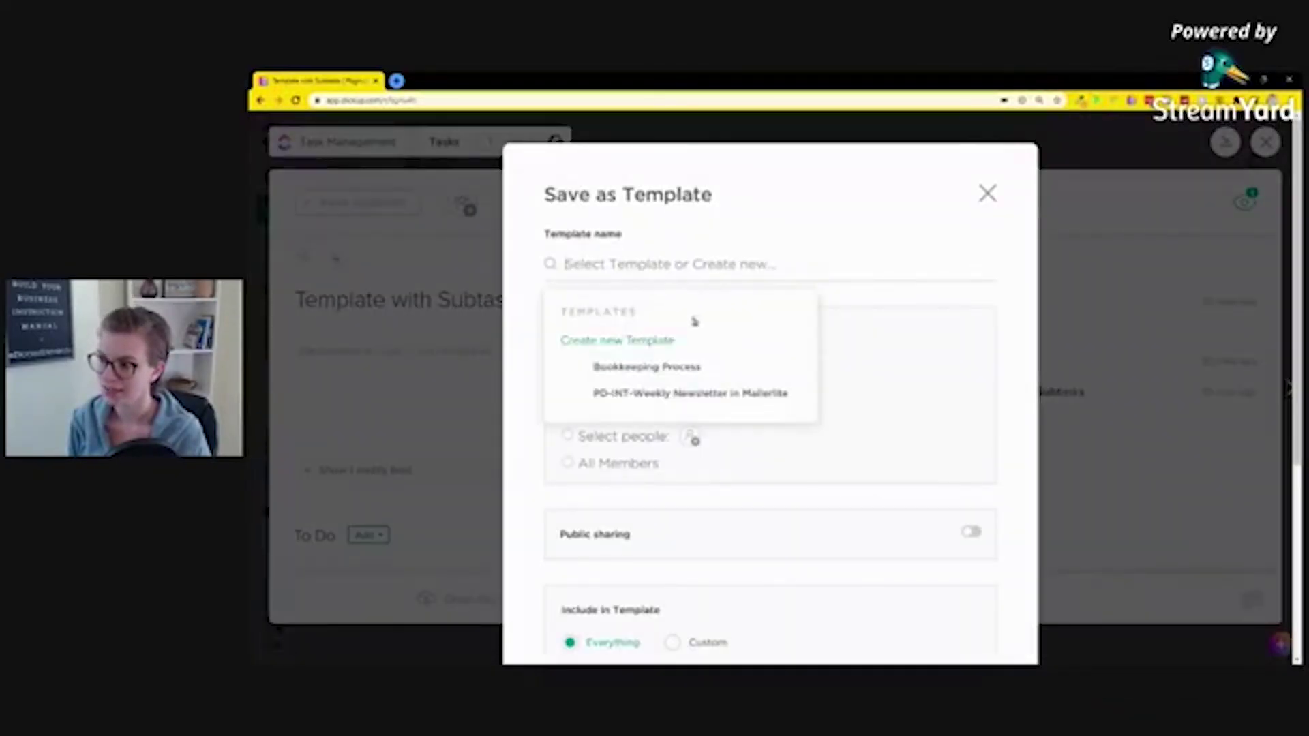
pyautogui.click(621, 342)
pyautogui.write('Ex')
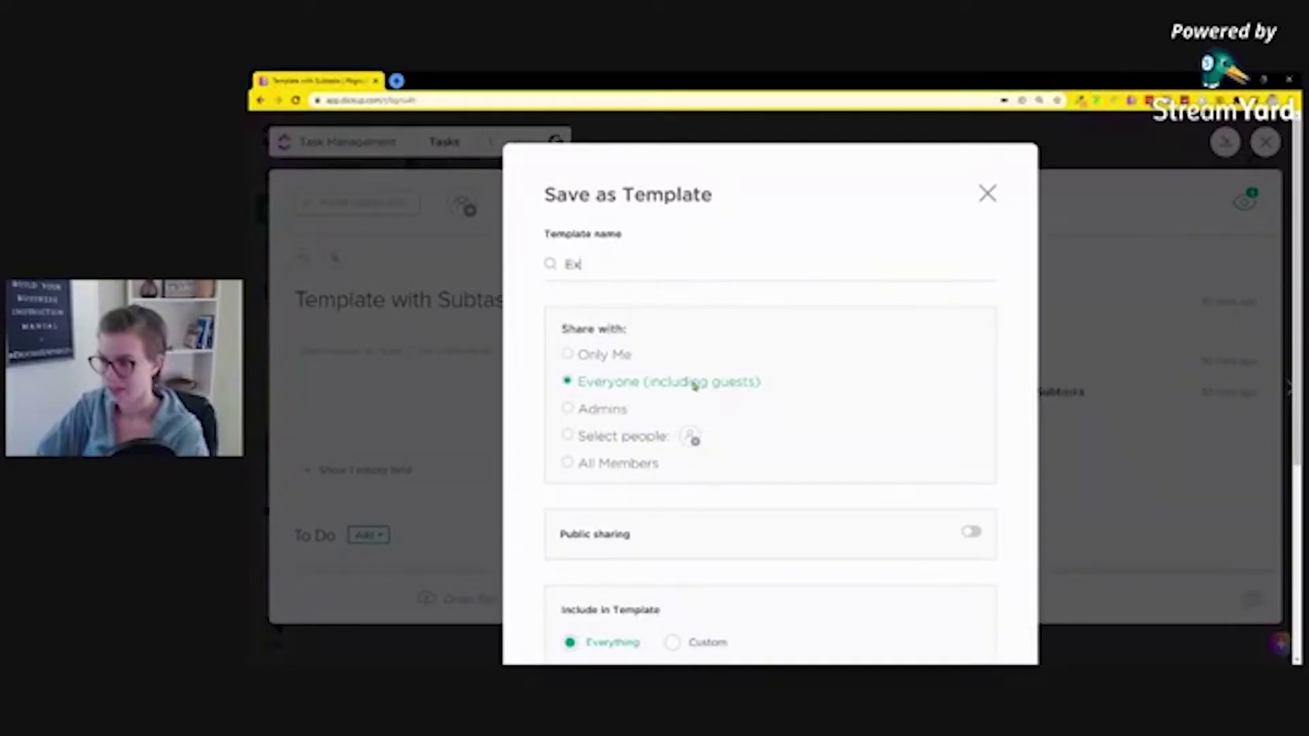
pyautogui.write('ample Template')
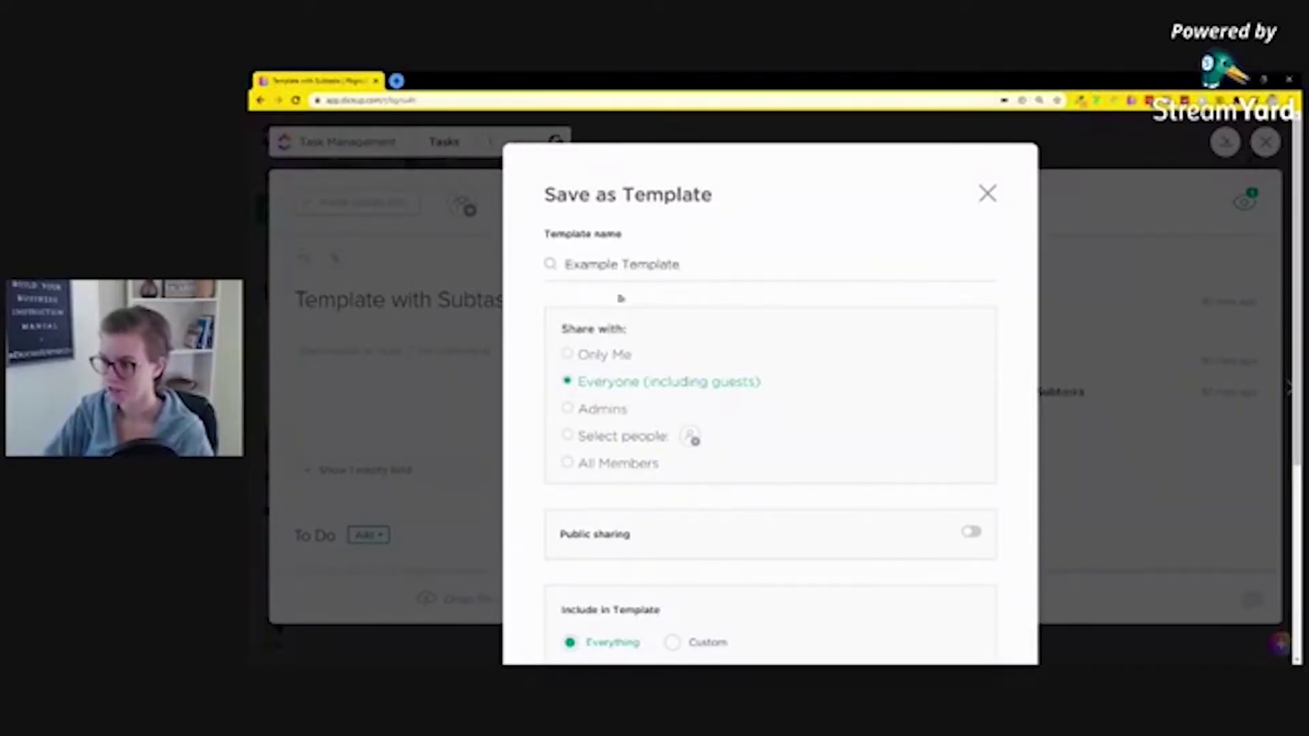
pyautogui.scroll(-5, 910, 518)
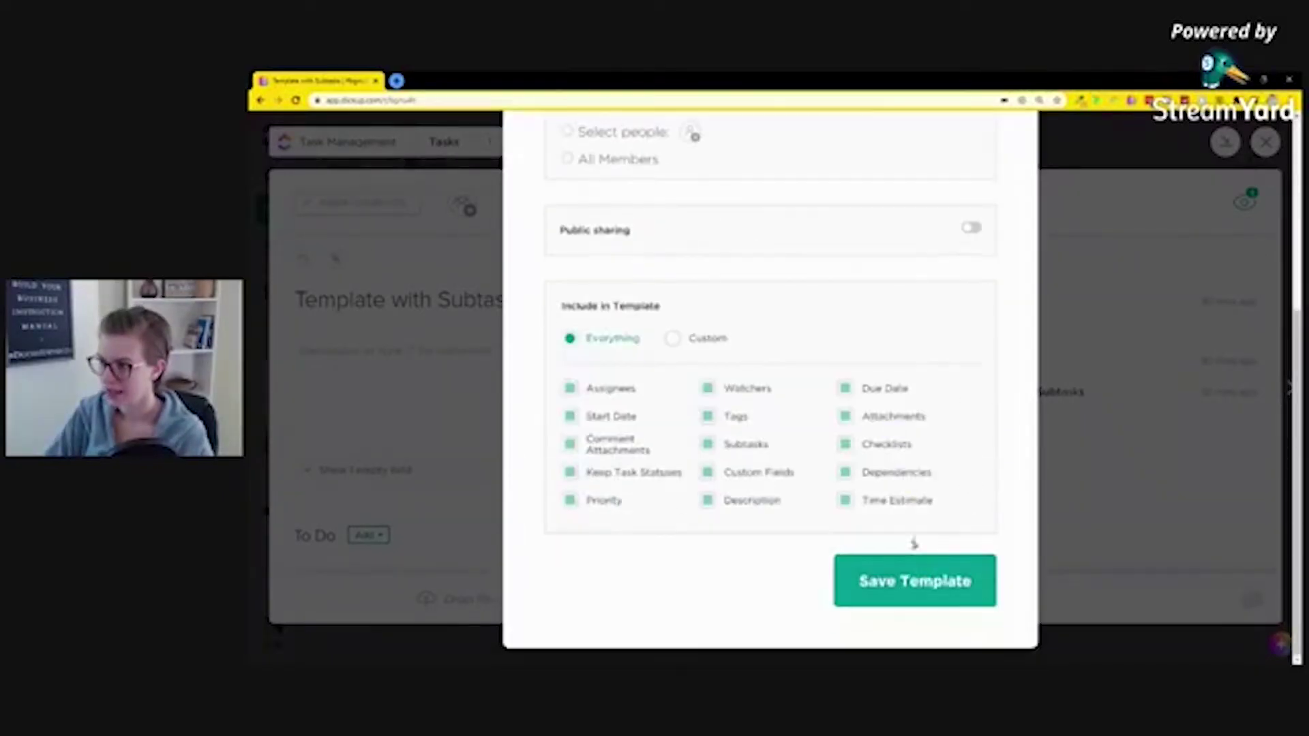
pyautogui.click(921, 601)
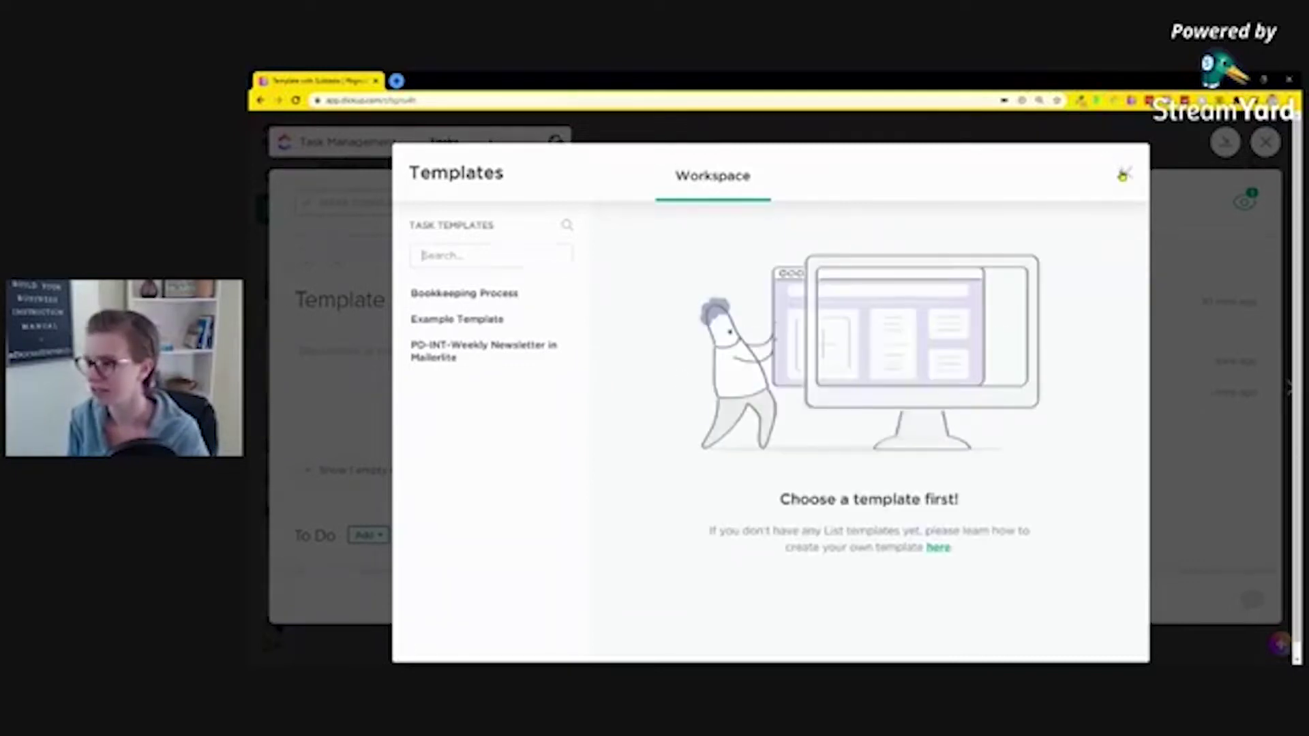
# - Check the workspace's task templates for Example Template, and close the template browser and the task
pyautogui.moveTo(1122, 175); pyautogui.dragTo(523, 293)
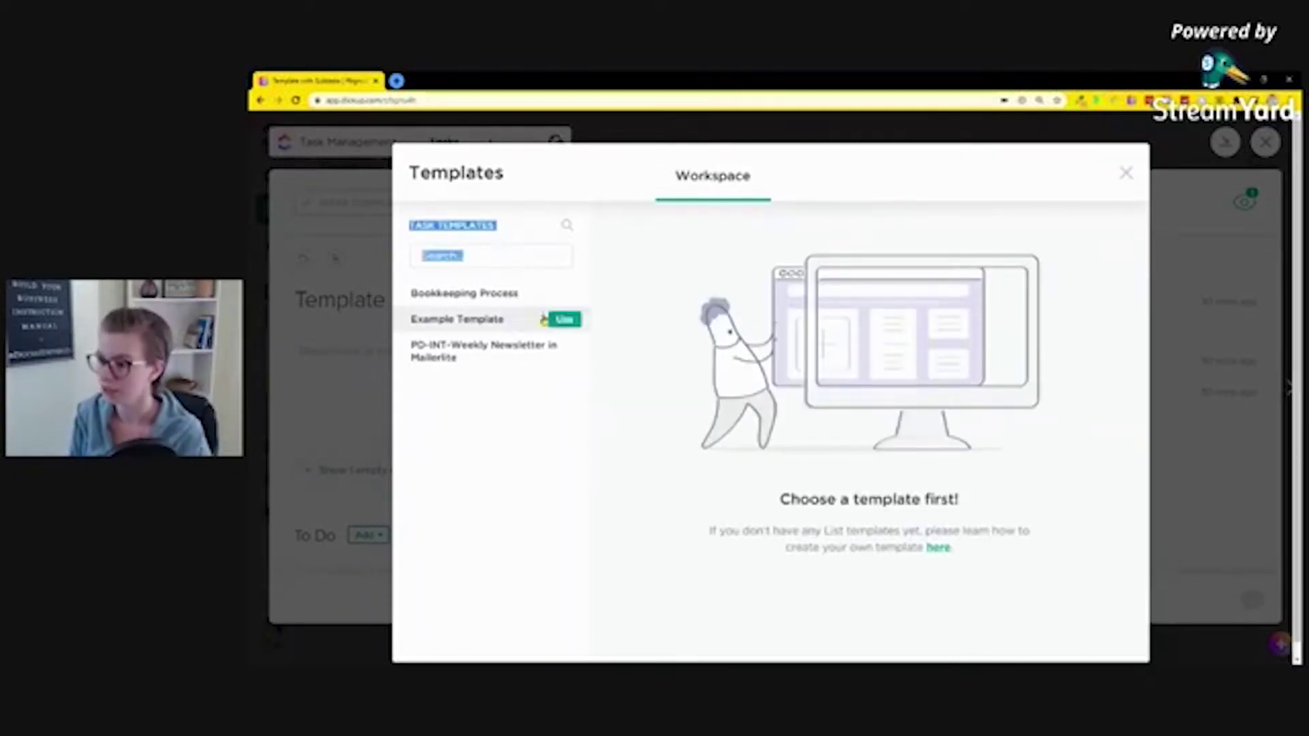
pyautogui.click(1124, 175)
pyautogui.click(1265, 142)
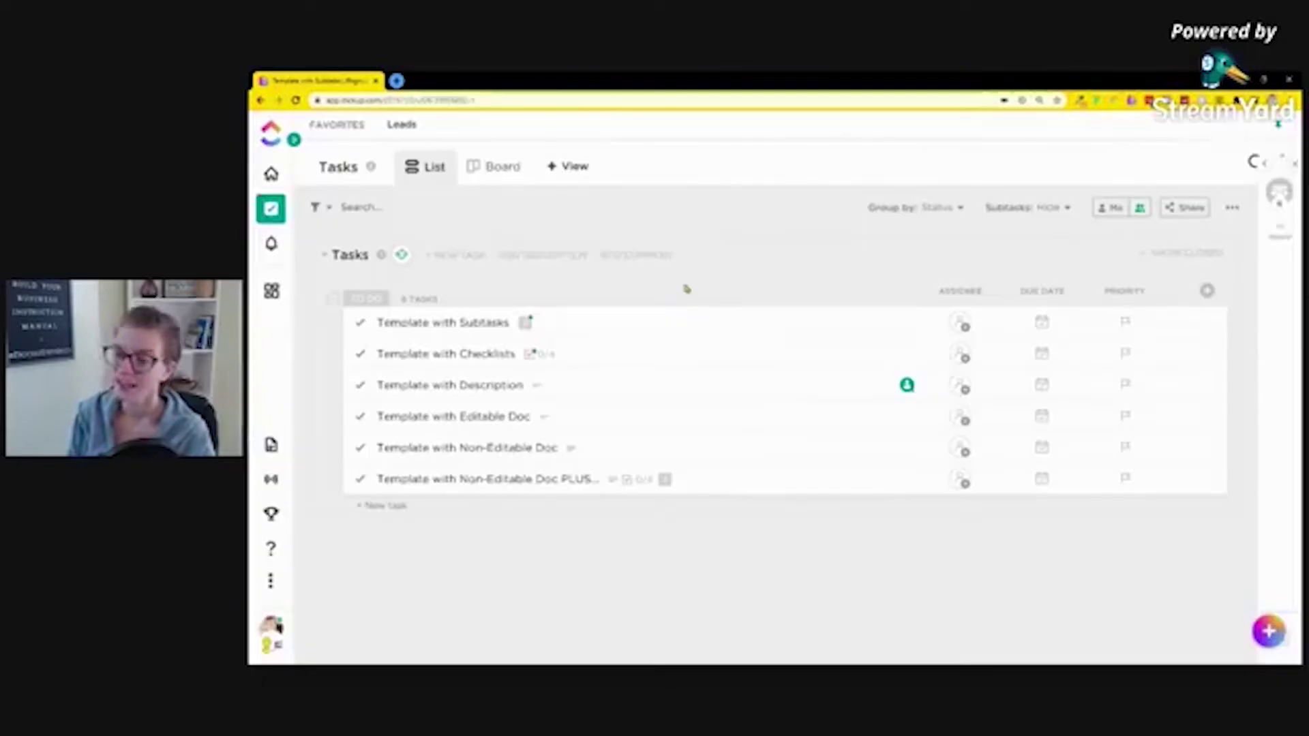
# - Show the Spaces sidebar and move the Template with Subtasks task from the Tasks list into the Templates list
pyautogui.click(270, 208)
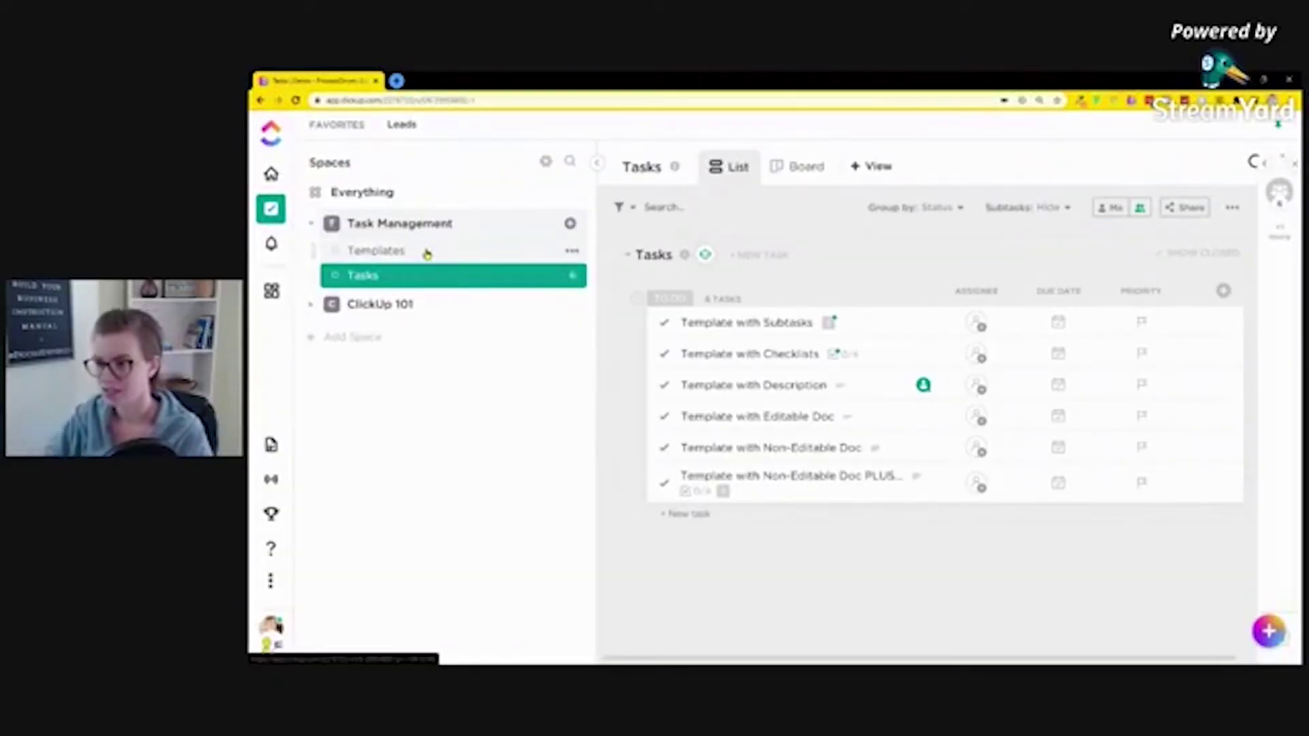
pyautogui.click(370, 252)
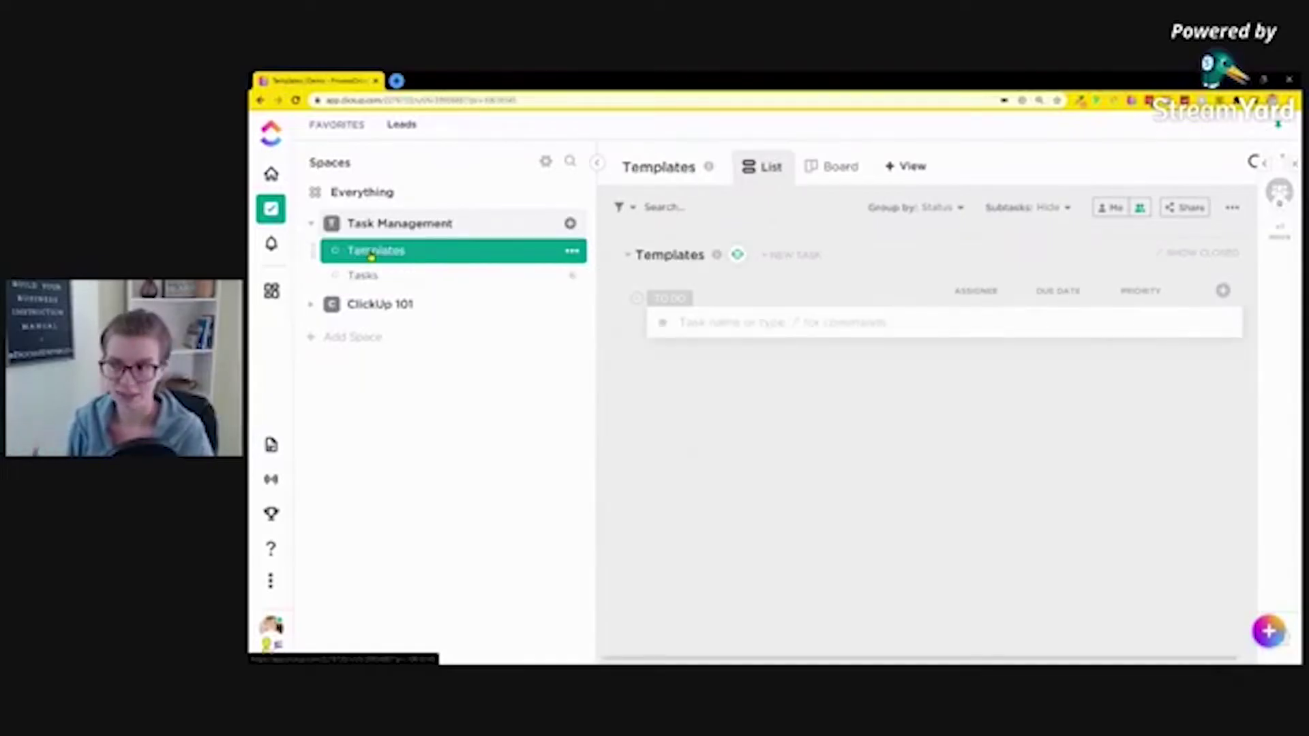
pyautogui.click(394, 278)
pyautogui.moveTo(727, 329); pyautogui.dragTo(389, 254)
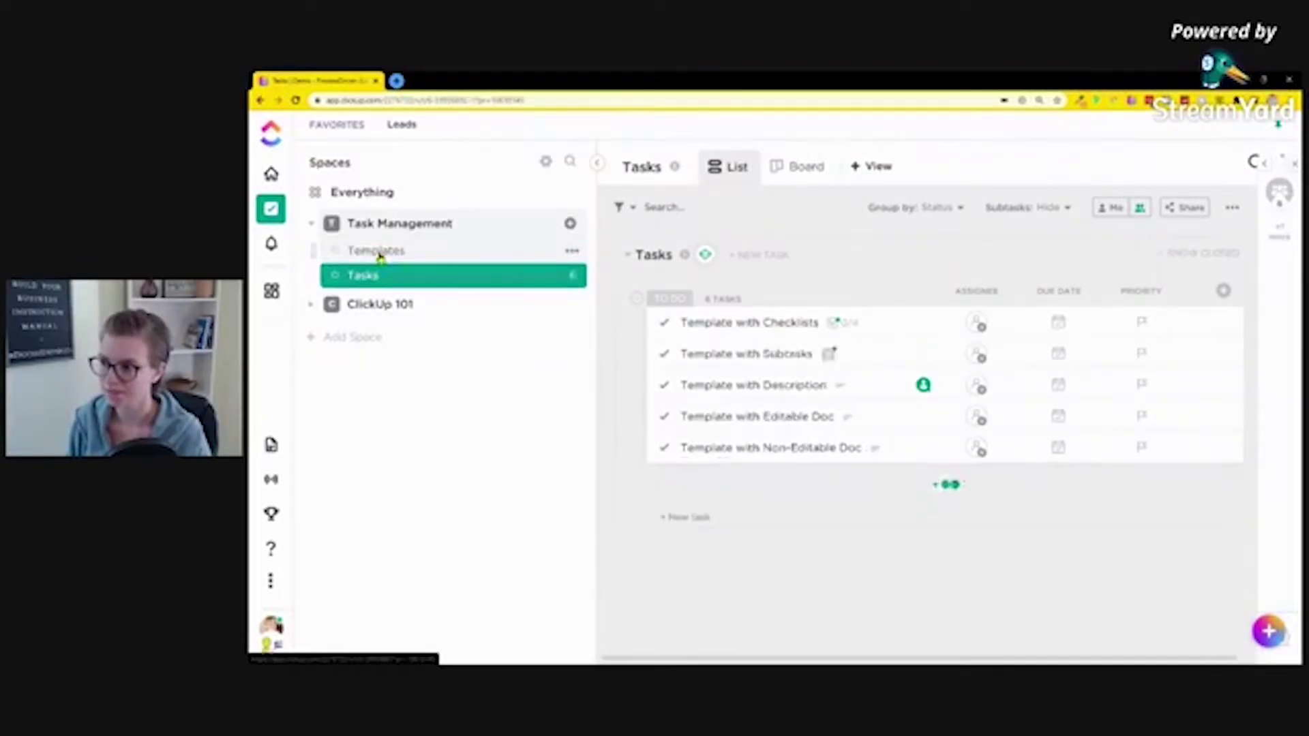
# - Open the Templates list and review the actions available for its task, including Duplicate
pyautogui.click(379, 254)
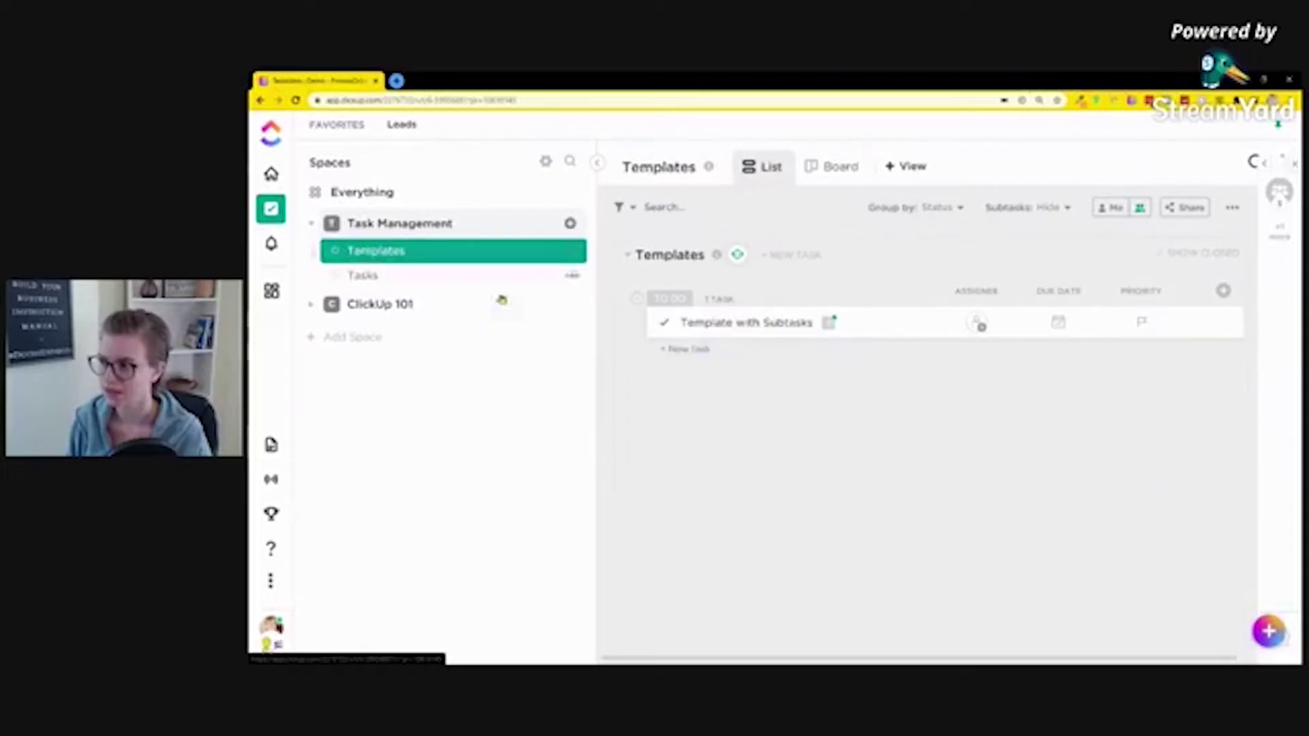
pyautogui.click(1225, 326)
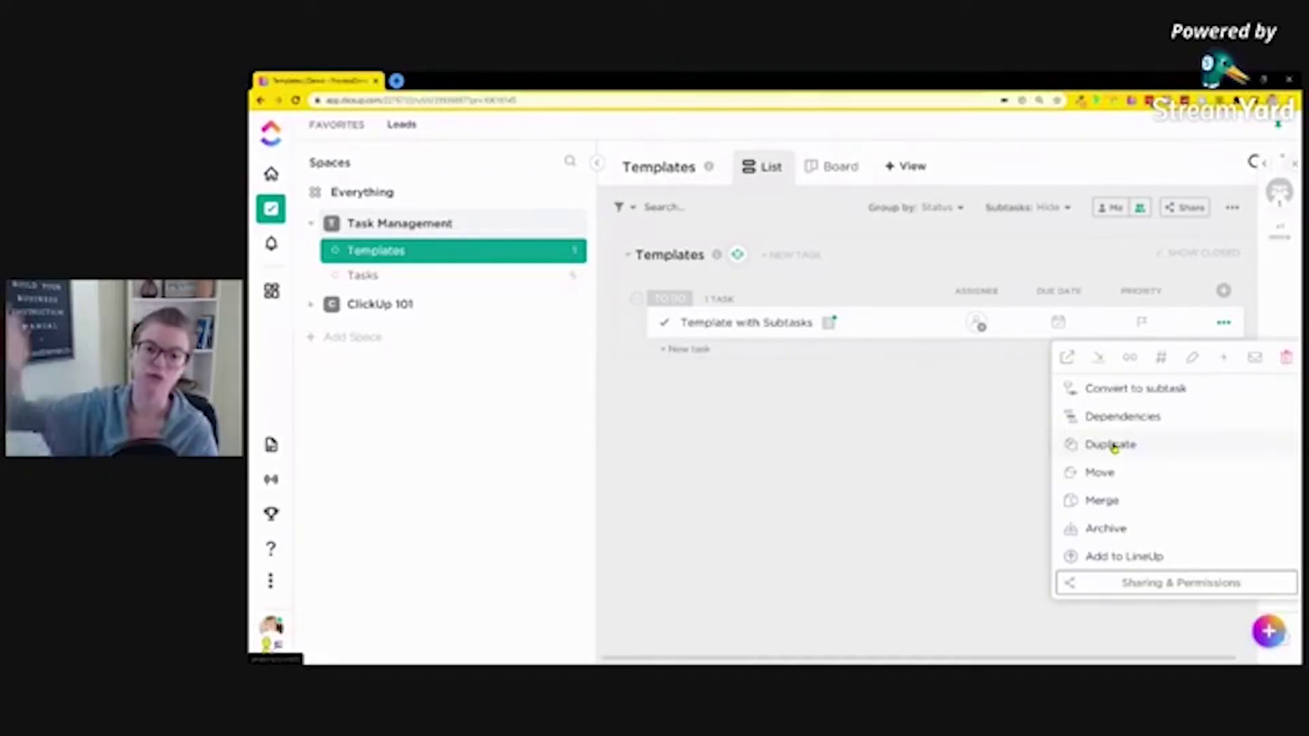
pyautogui.click(729, 382)
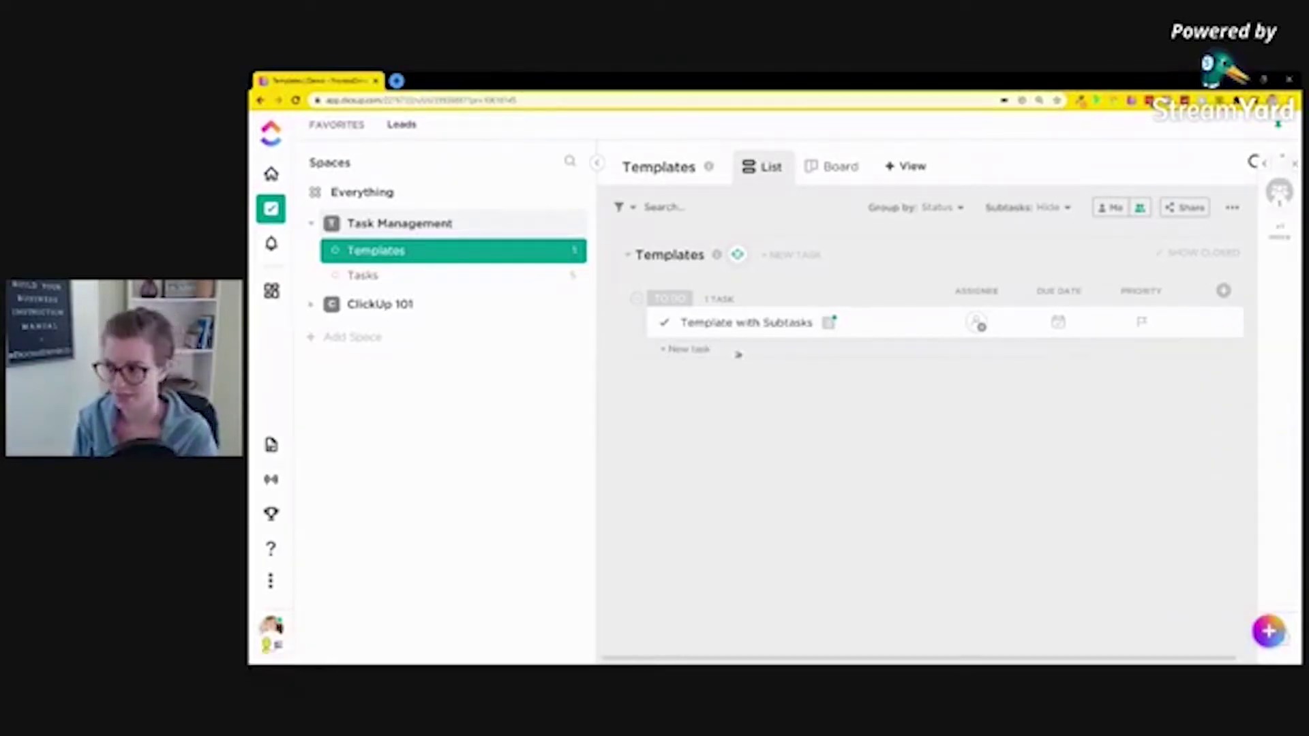
# - Move the Template with Subtasks task back to the Tasks list and place it first in that list
pyautogui.moveTo(750, 341); pyautogui.dragTo(434, 277)
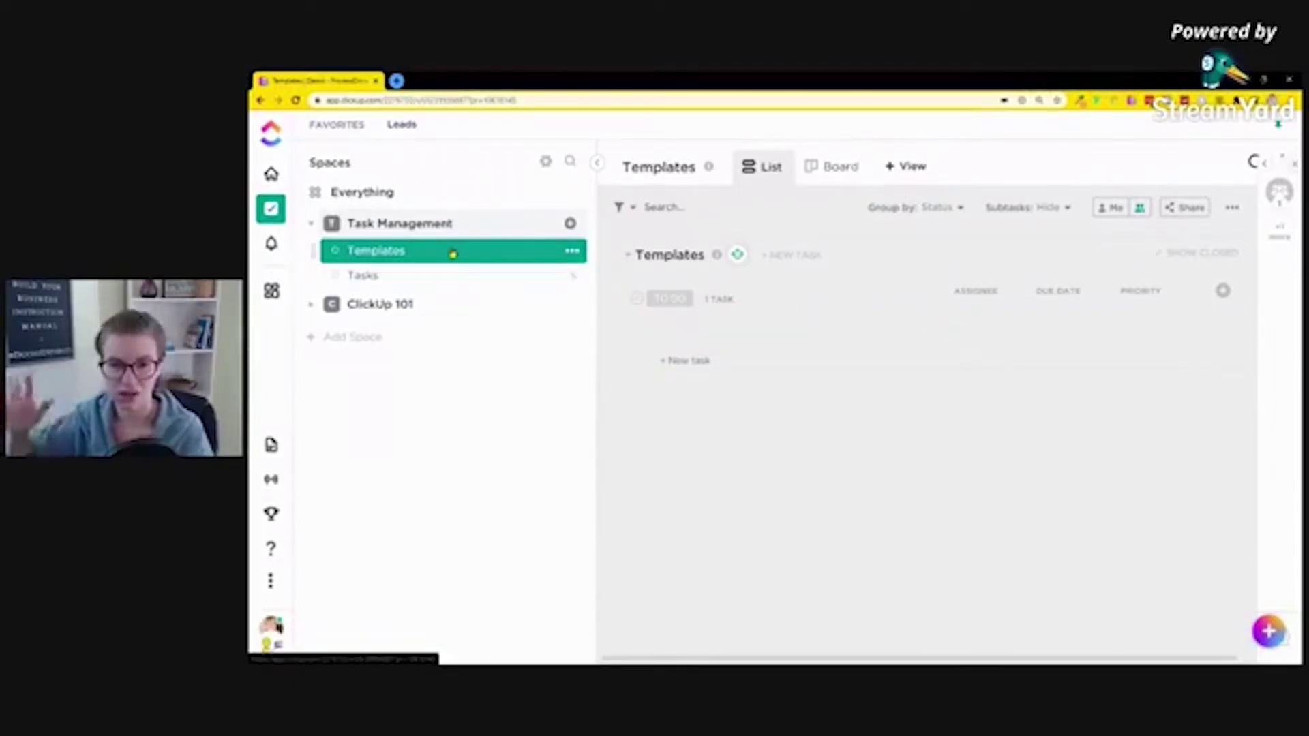
pyautogui.click(454, 275)
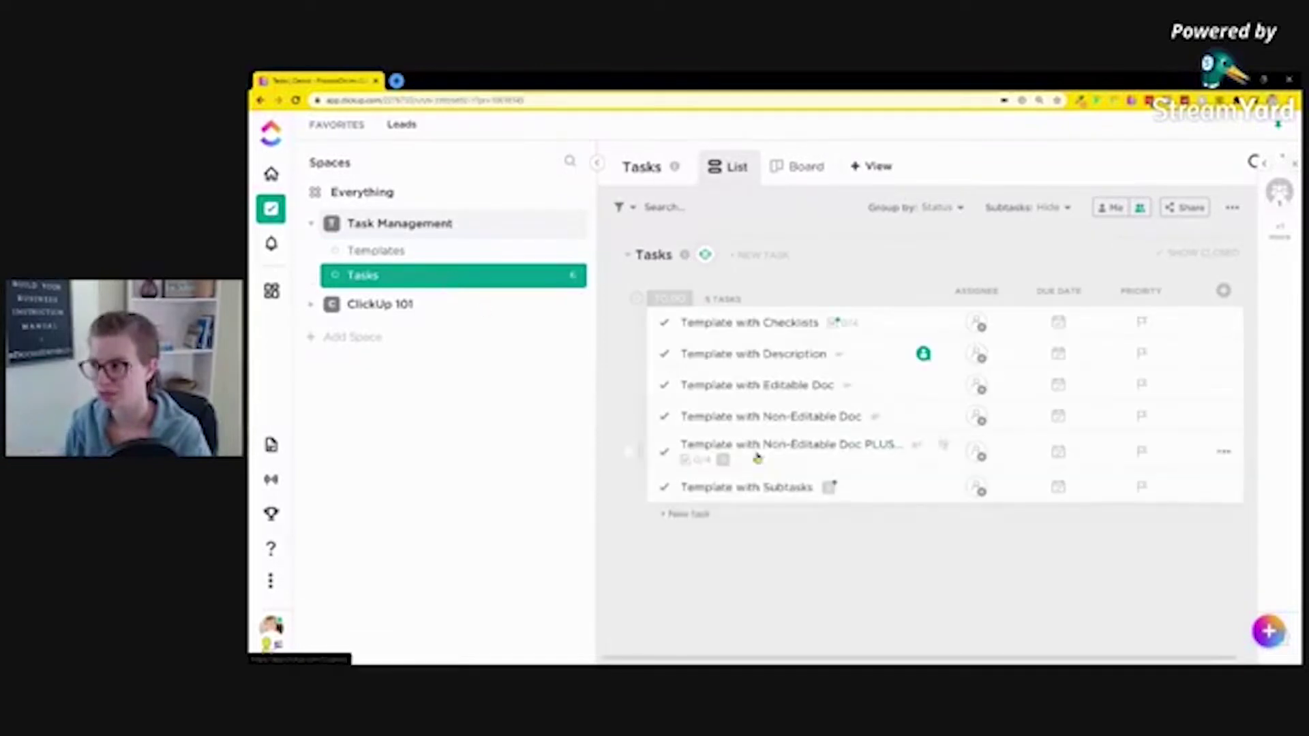
pyautogui.moveTo(742, 488); pyautogui.dragTo(745, 325)
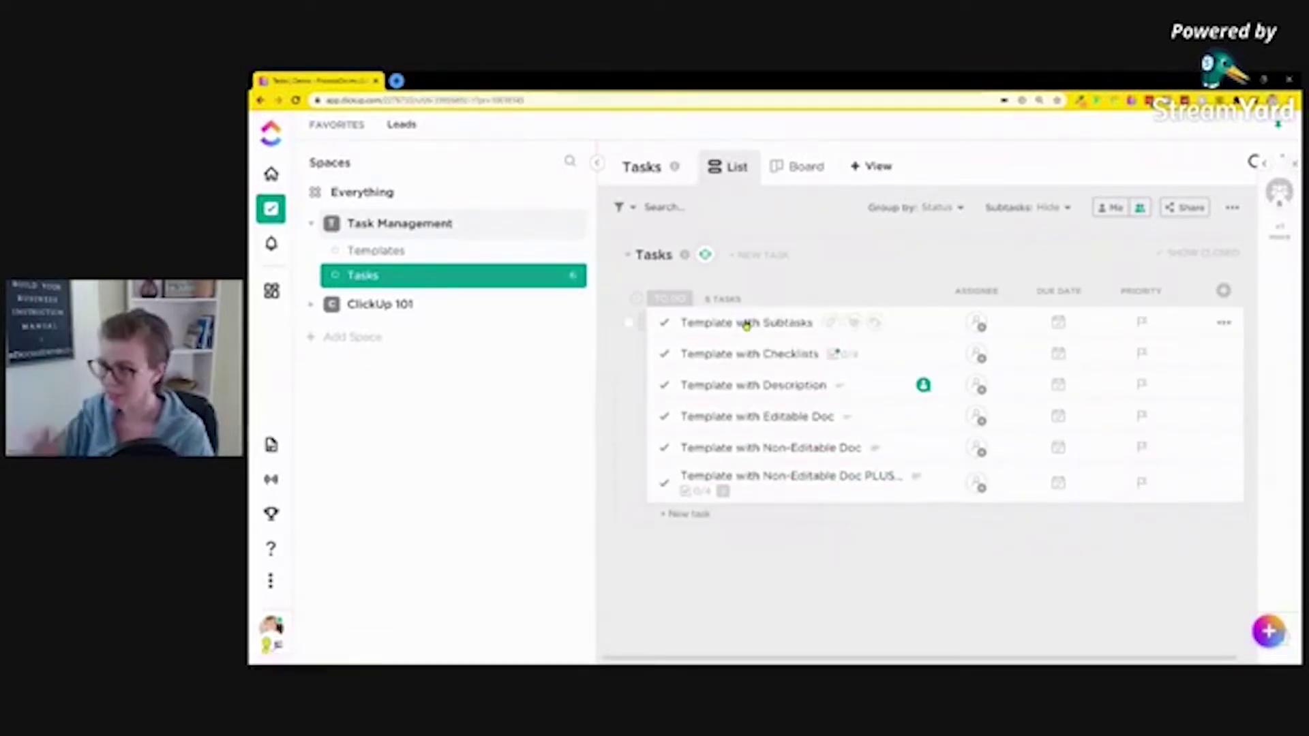
# - Open the Template with Subtasks task in the Tasks list and enter the placeholder text "jflakjeoi" in its description
pyautogui.click(745, 322)
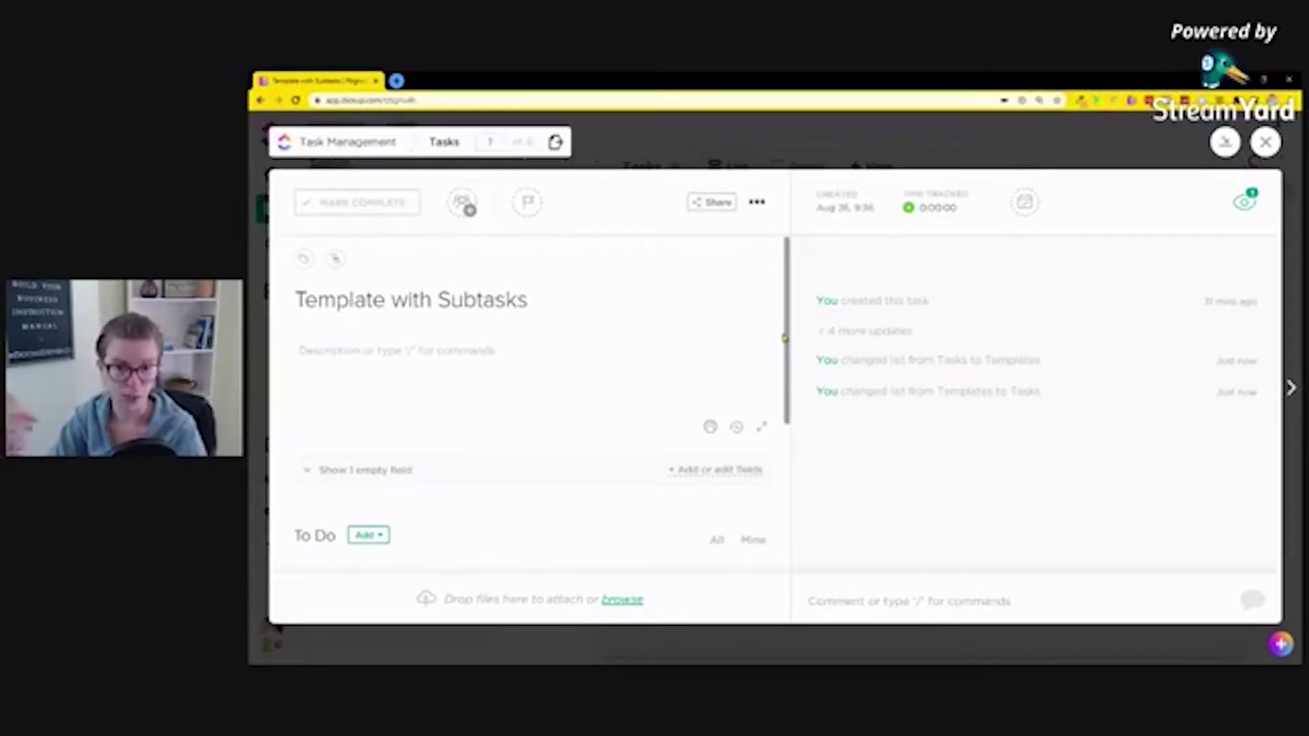
pyautogui.scroll(-1, 533, 305)
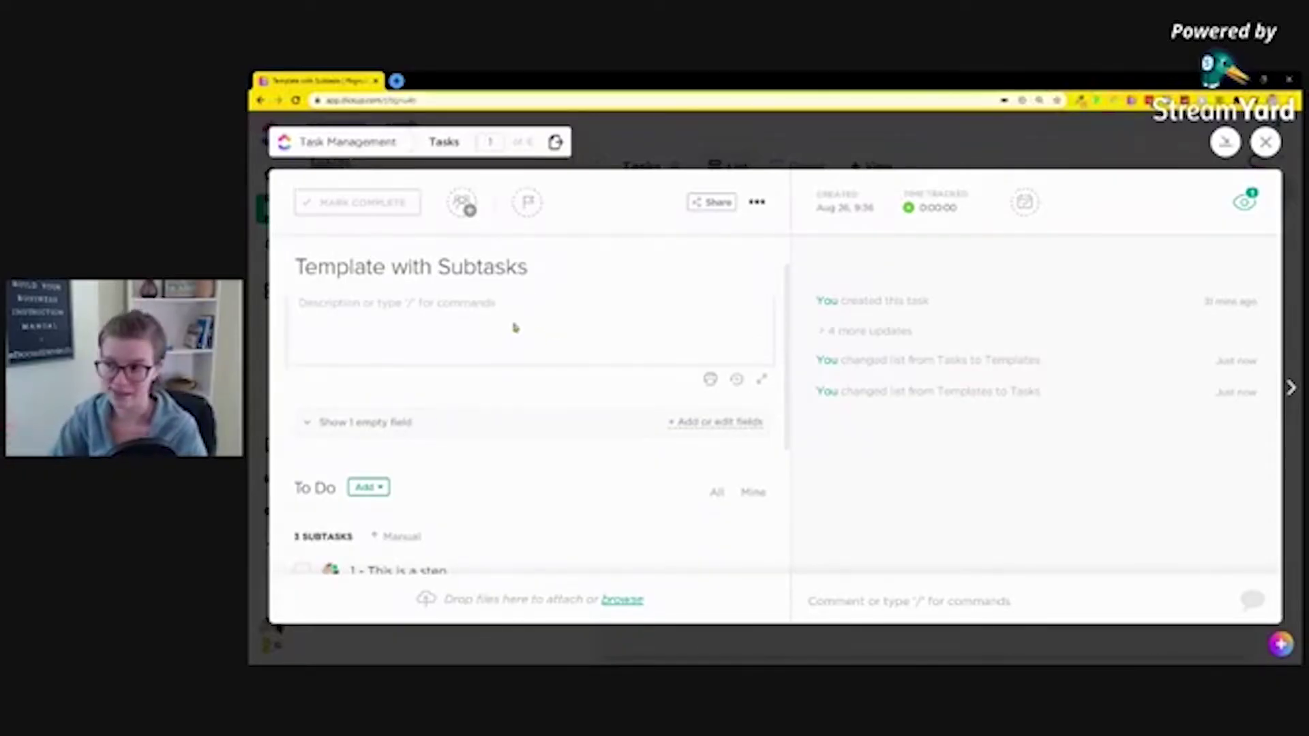
pyautogui.click(543, 328)
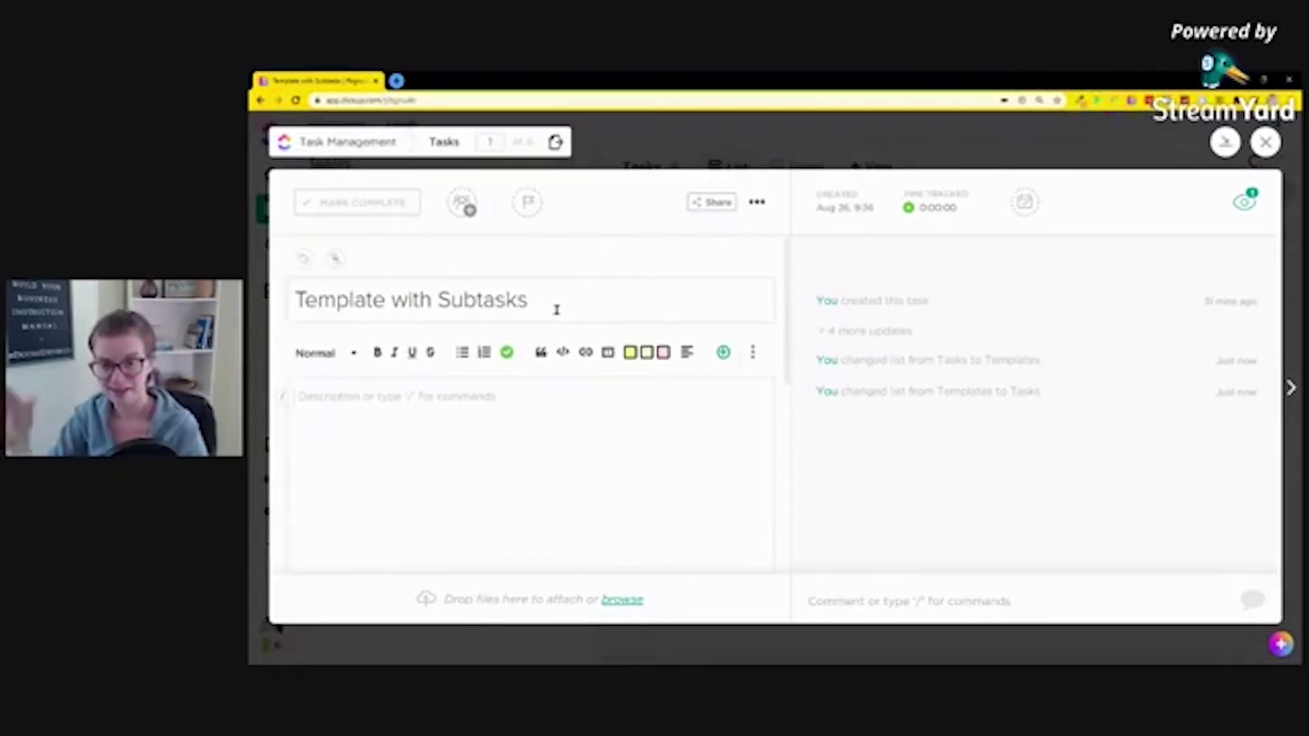
pyautogui.click(473, 391)
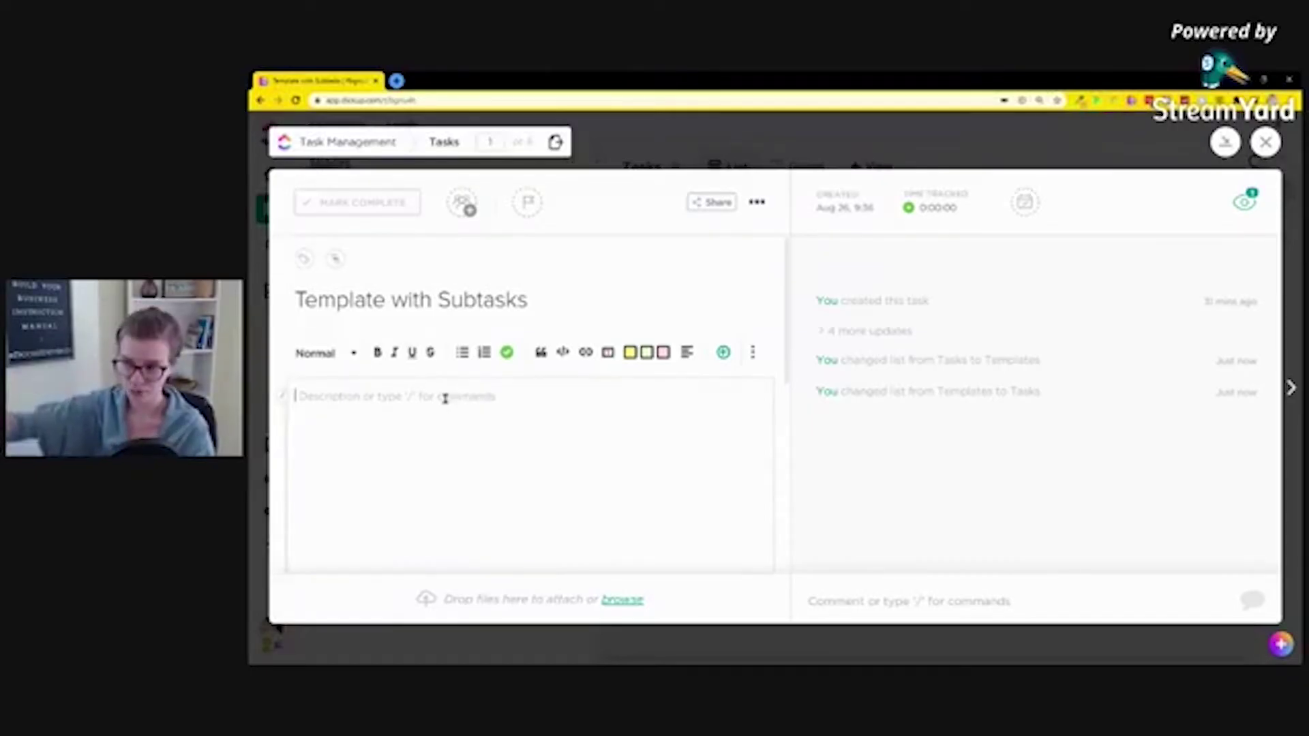
pyautogui.write('/flakjeo')
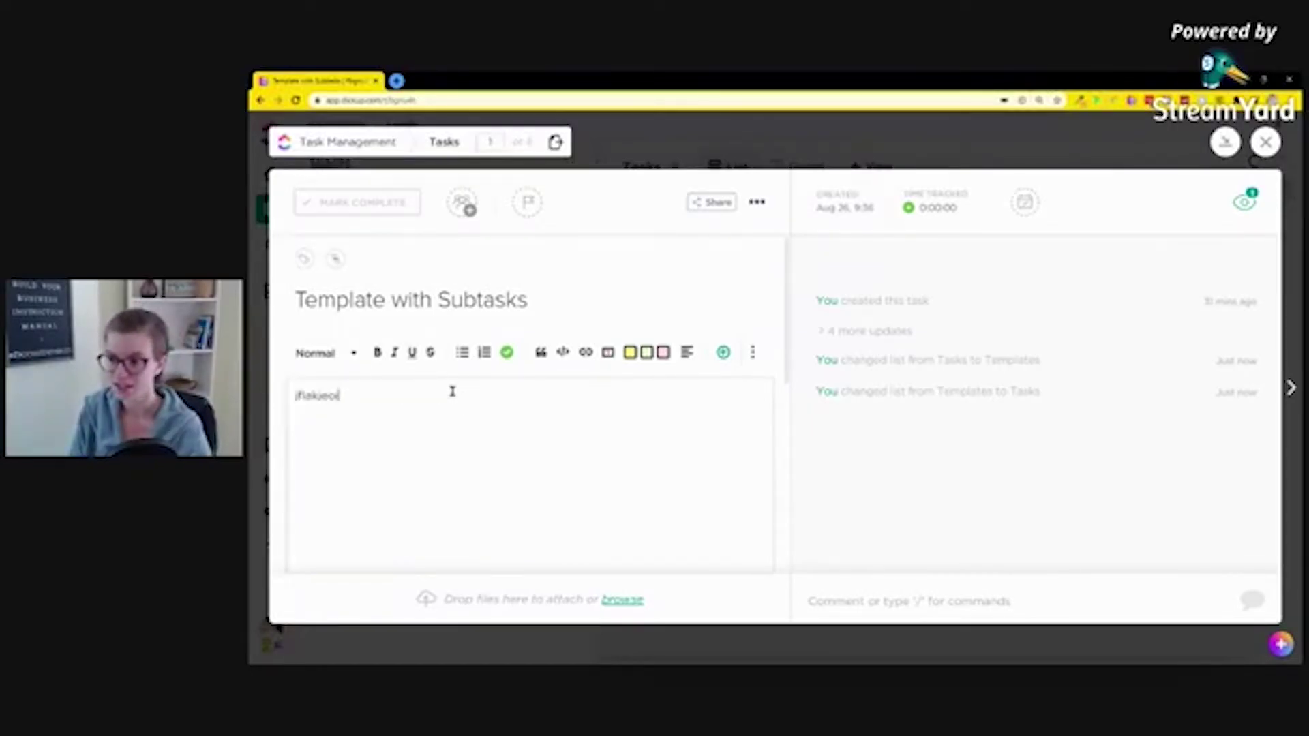
pyautogui.write('i')
# - Copy the description's placeholder text and paste it repeatedly to fill the description with a long block of text
pyautogui.hotkey('ctrl', 'a')
pyautogui.hotkey('ctrl', 'c')
pyautogui.hotkey('ctrl', 'v')
pyautogui.hotkey('ctrl', 'v')
pyautogui.hotkey('ctrl', 'v')
pyautogui.hotkey('ctrl', 'v')
pyautogui.hotkey('ctrl', 'v')
pyautogui.hotkey('ctrl', 'v')
pyautogui.hotkey('ctrl', 'v')
pyautogui.hotkey('ctrl', 'v')
pyautogui.hotkey('ctrl', 'v')
pyautogui.hotkey('ctrl', 'v')
pyautogui.hotkey('ctrl', 'v')
pyautogui.hotkey('ctrl', 'v')
pyautogui.hotkey('ctrl', 'v')
pyautogui.hotkey('ctrl', 'v')
pyautogui.hotkey('ctrl', 'v')
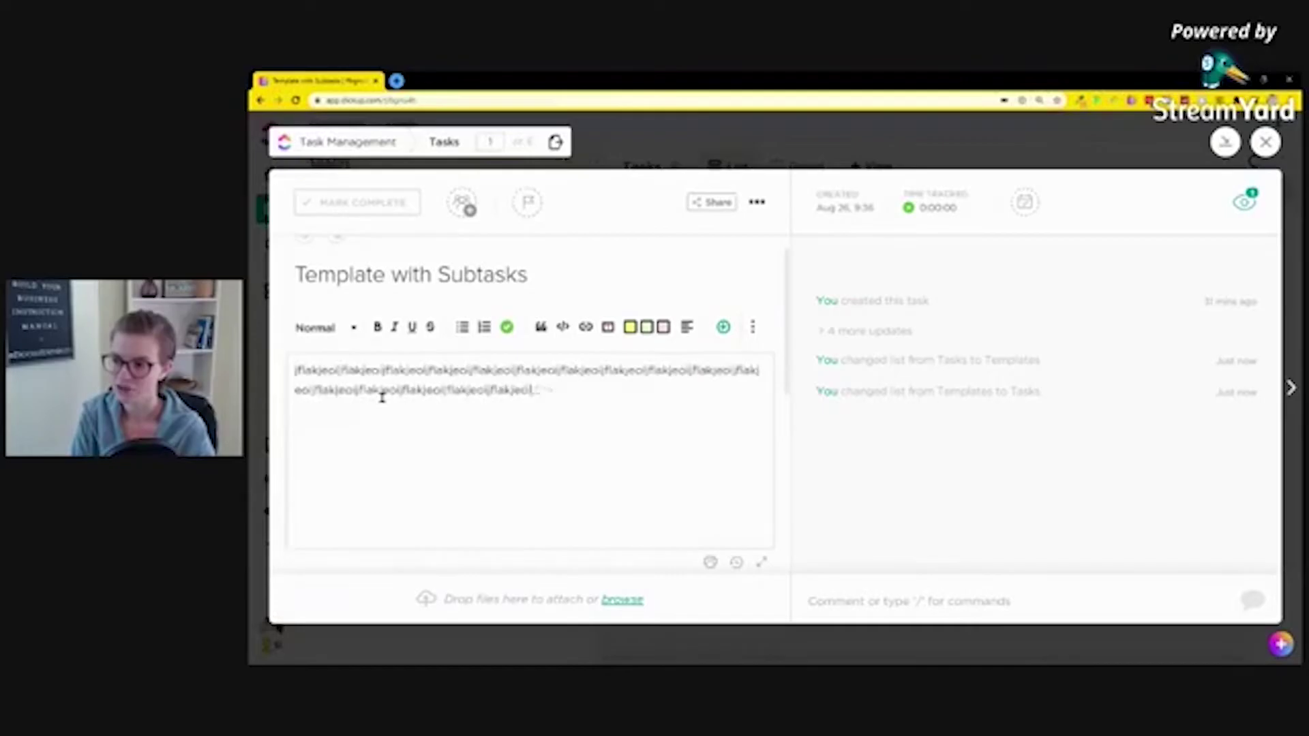
pyautogui.hotkey('ctrl', 'a')
pyautogui.hotkey('ctrl', 'c')
pyautogui.hotkey('ctrl', 'v')
pyautogui.hotkey('ctrl', 'v')
pyautogui.hotkey('ctrl', 'v')
pyautogui.hotkey('ctrl', 'v')
pyautogui.hotkey('ctrl', 'v')
pyautogui.hotkey('ctrl', 'v')
pyautogui.hotkey('ctrl', 'v')
pyautogui.hotkey('ctrl', 'v')
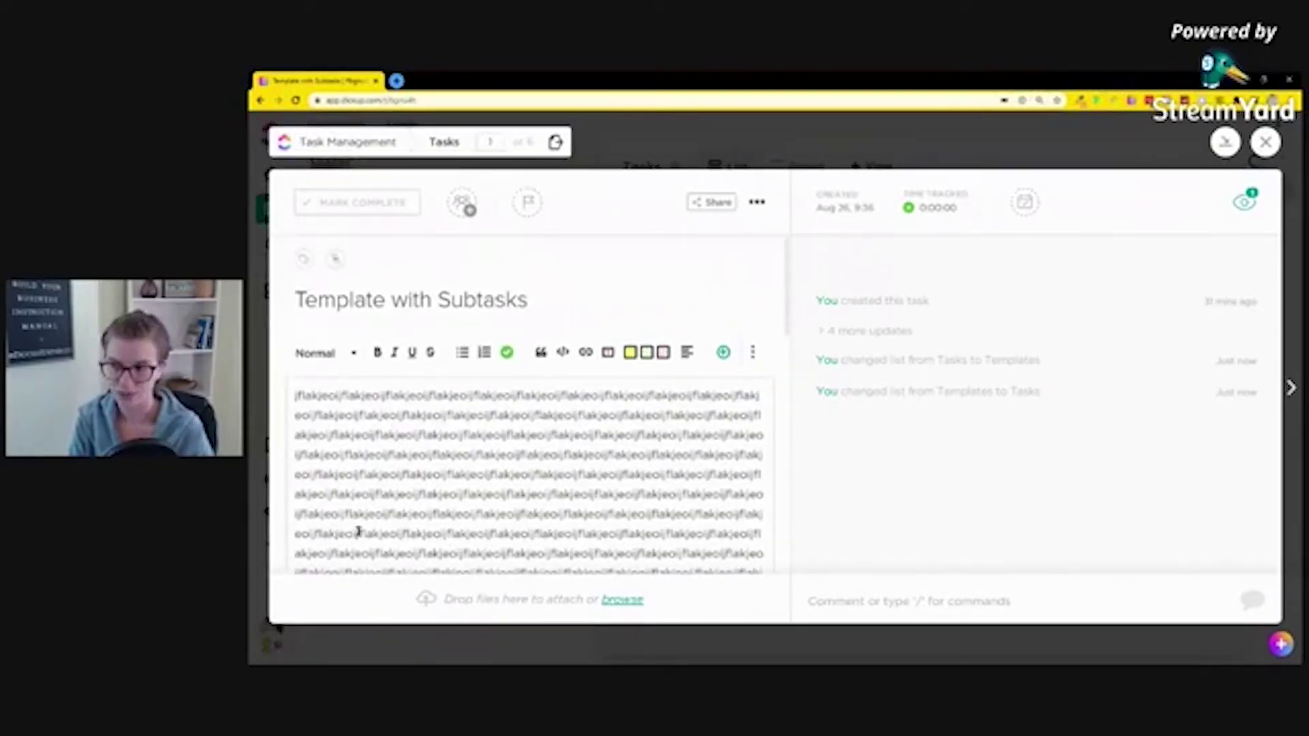
# - Review what can be inserted into the description, examine the details of subtask "1 - This is a step.", and return to the parent task
pyautogui.click(723, 352)
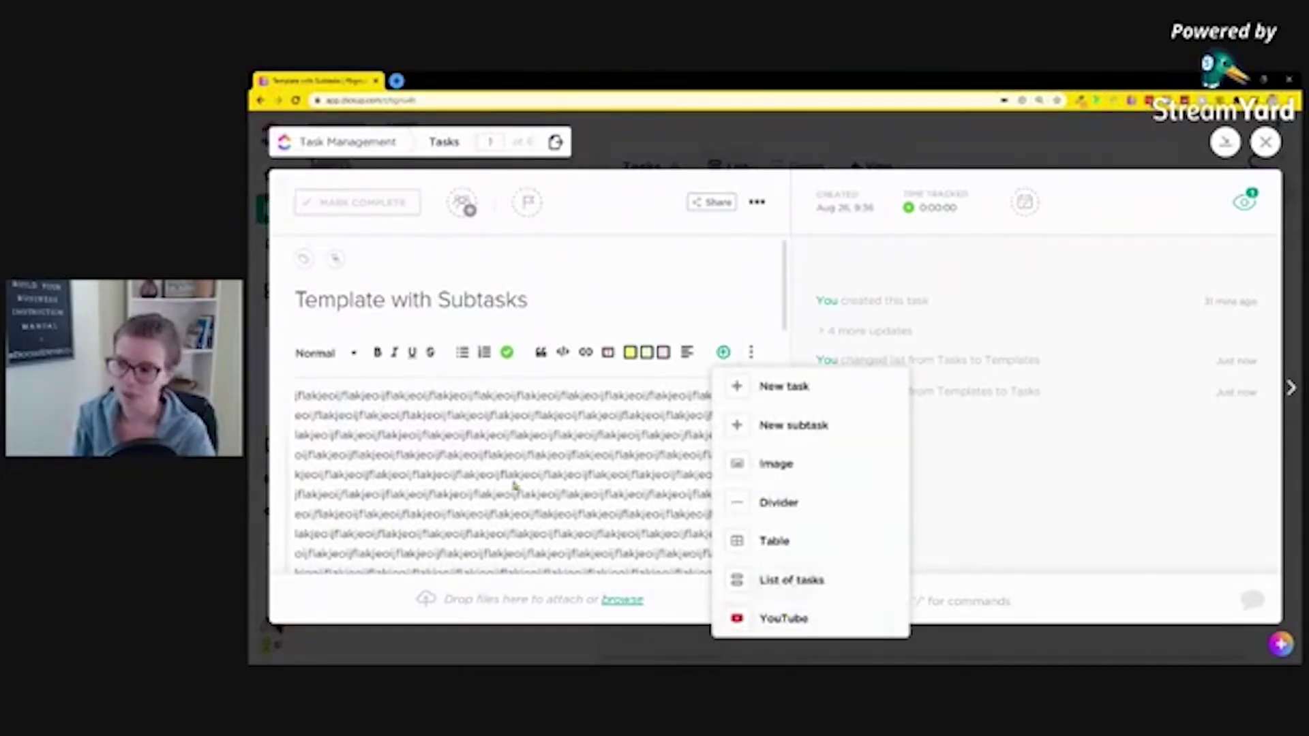
pyautogui.press('Escape')
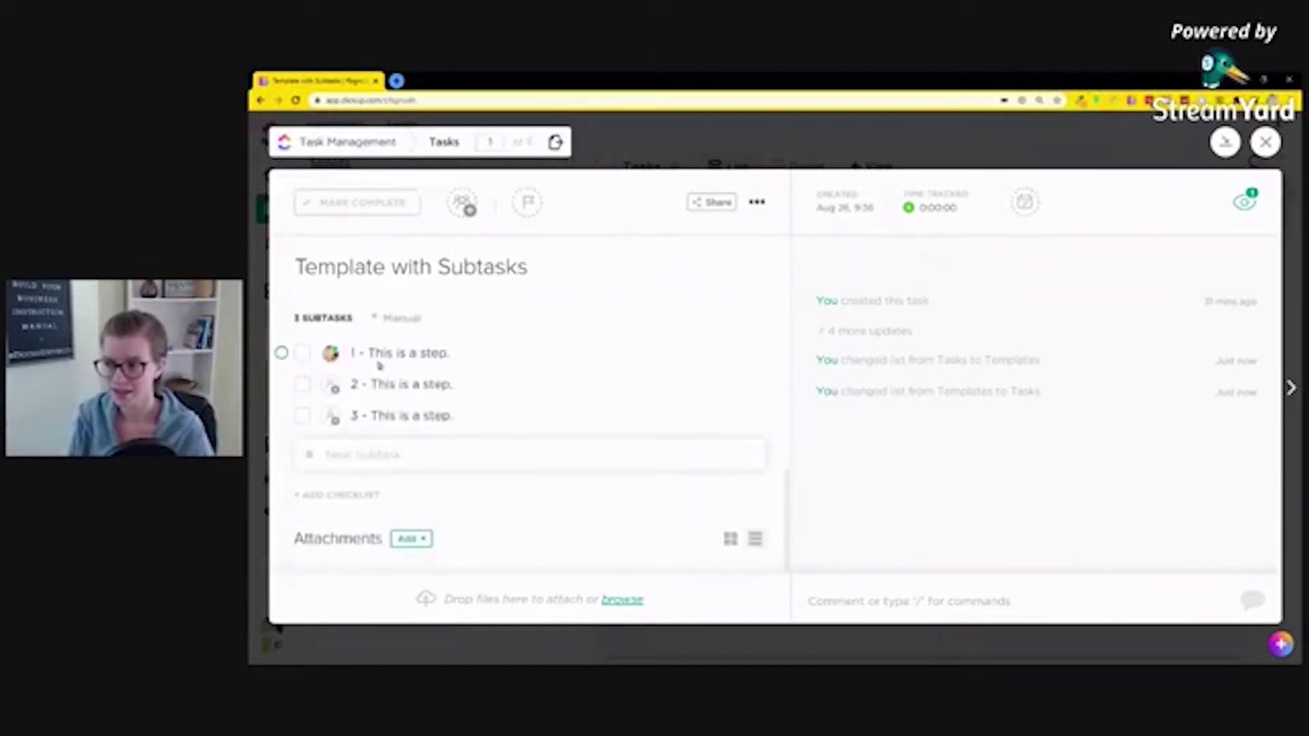
pyautogui.click(391, 353)
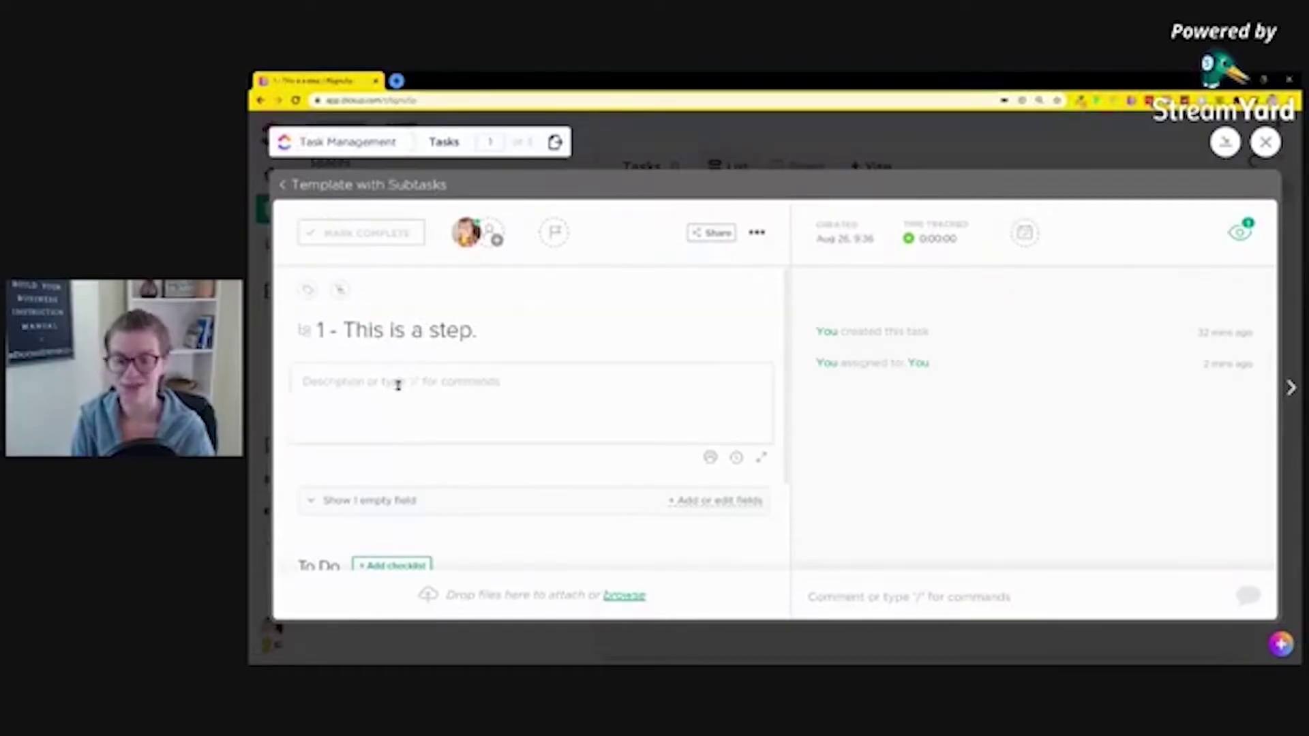
pyautogui.click(420, 411)
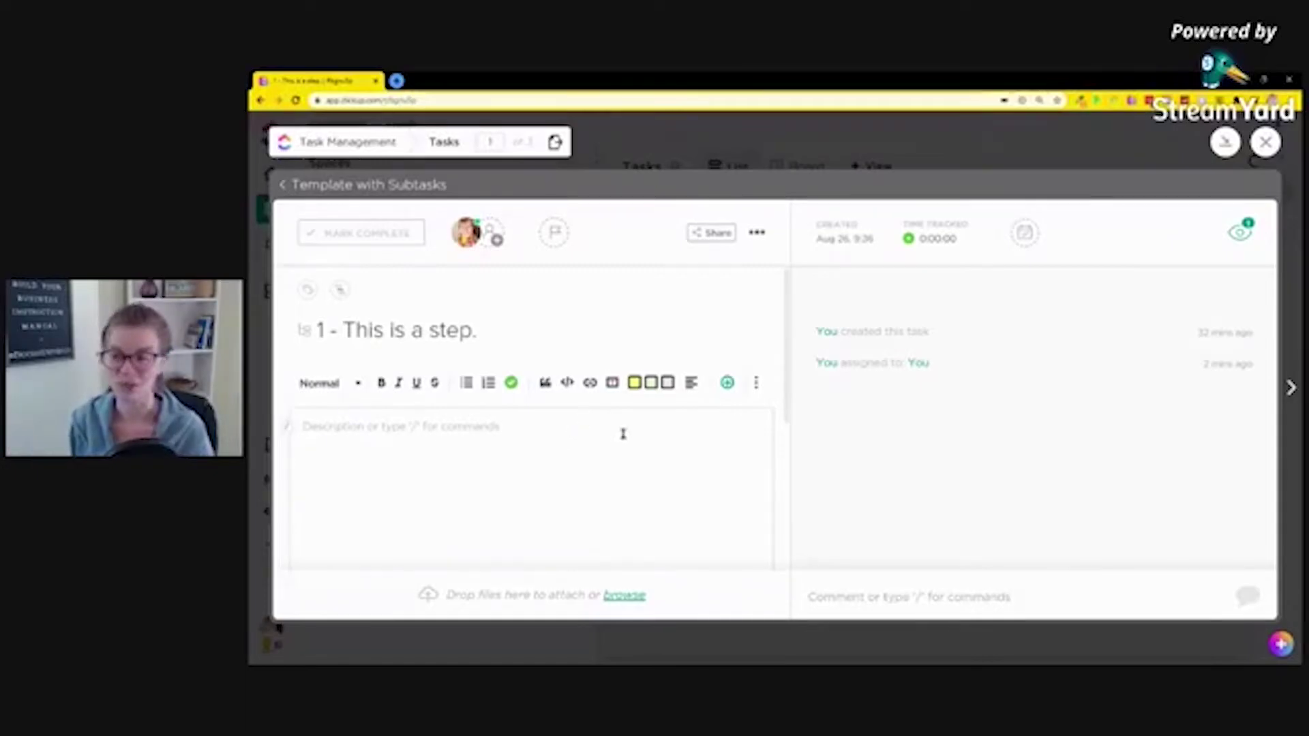
pyautogui.scroll(-1, 774, 409)
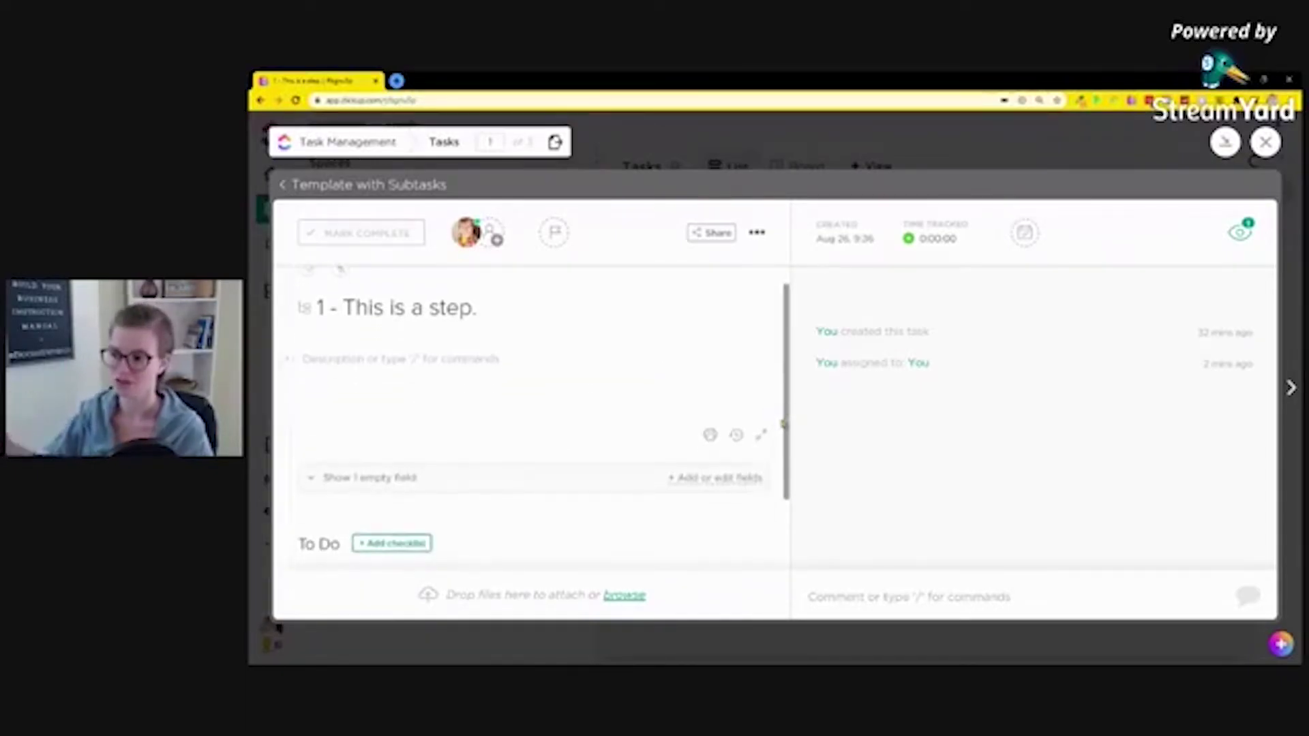
pyautogui.hotkey('ctrl', '-')
pyautogui.hotkey('ctrl', '-')
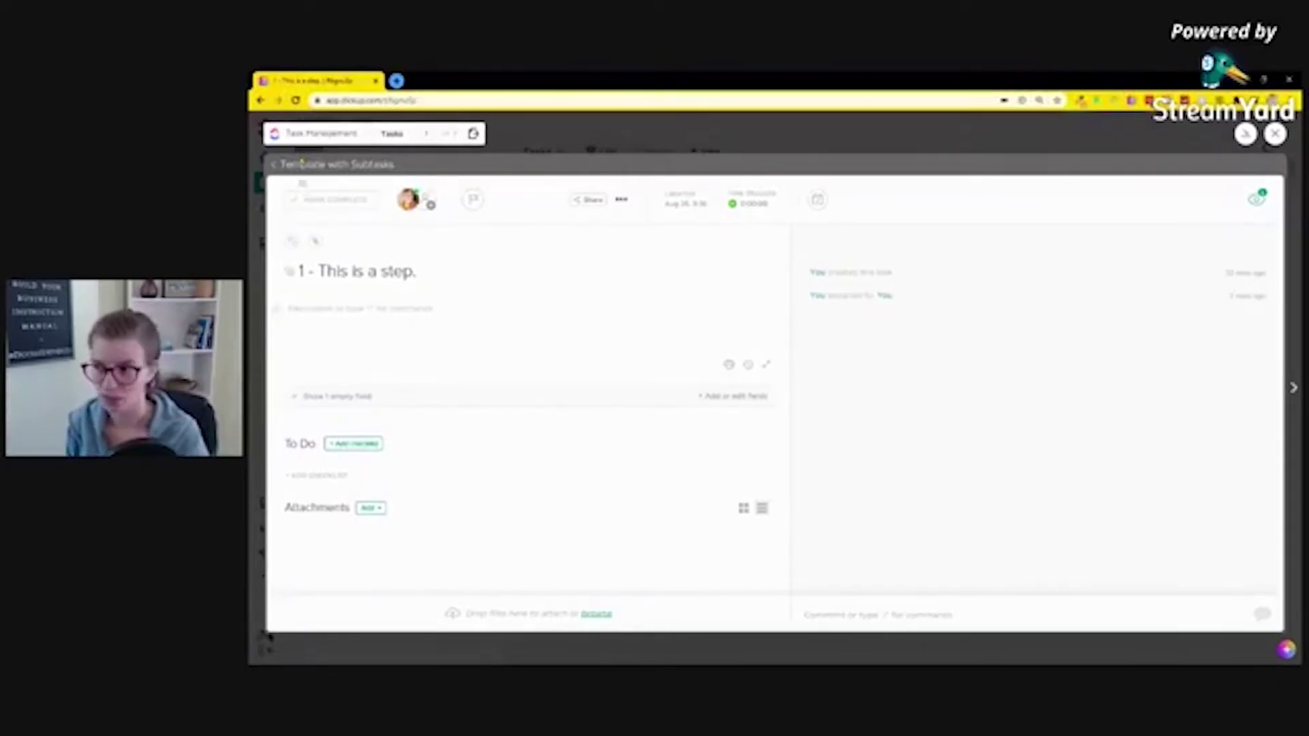
pyautogui.click(303, 167)
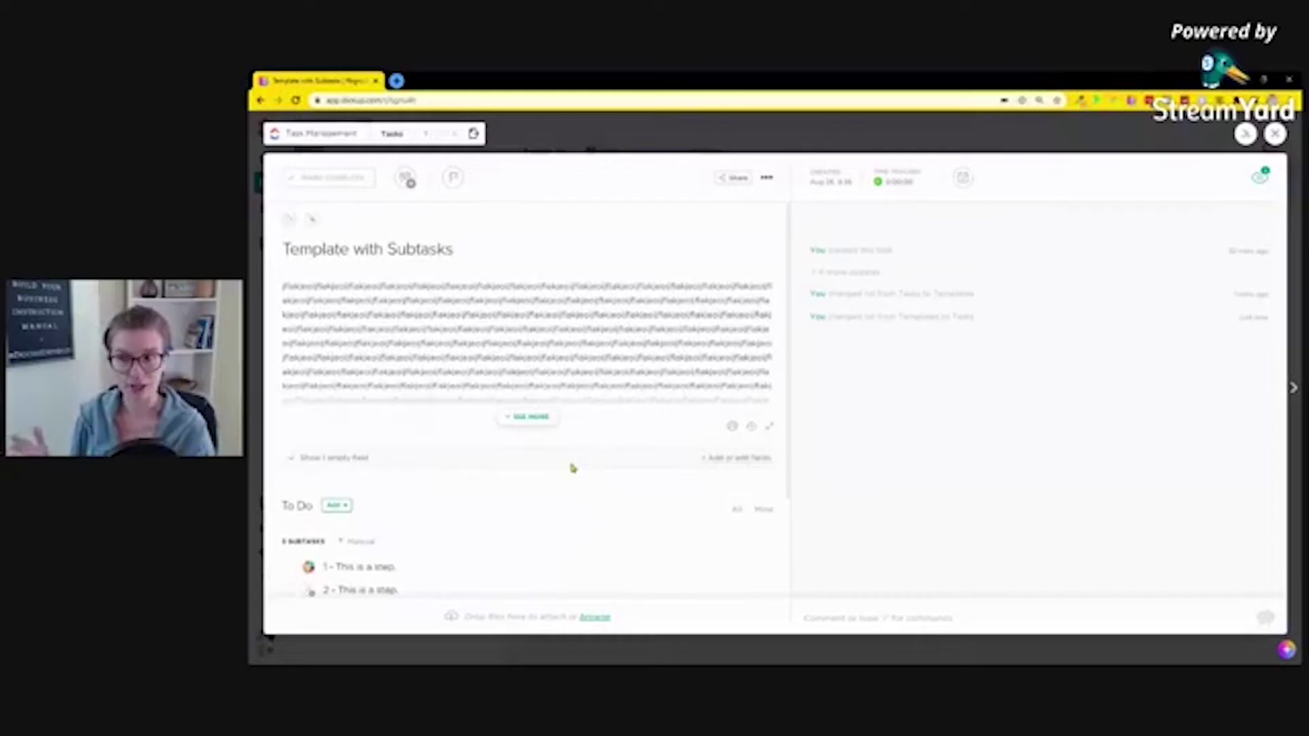
# - Set the subtask "1 - This is a step." to Urgent priority and make it due today
pyautogui.scroll(-2, 572, 467)
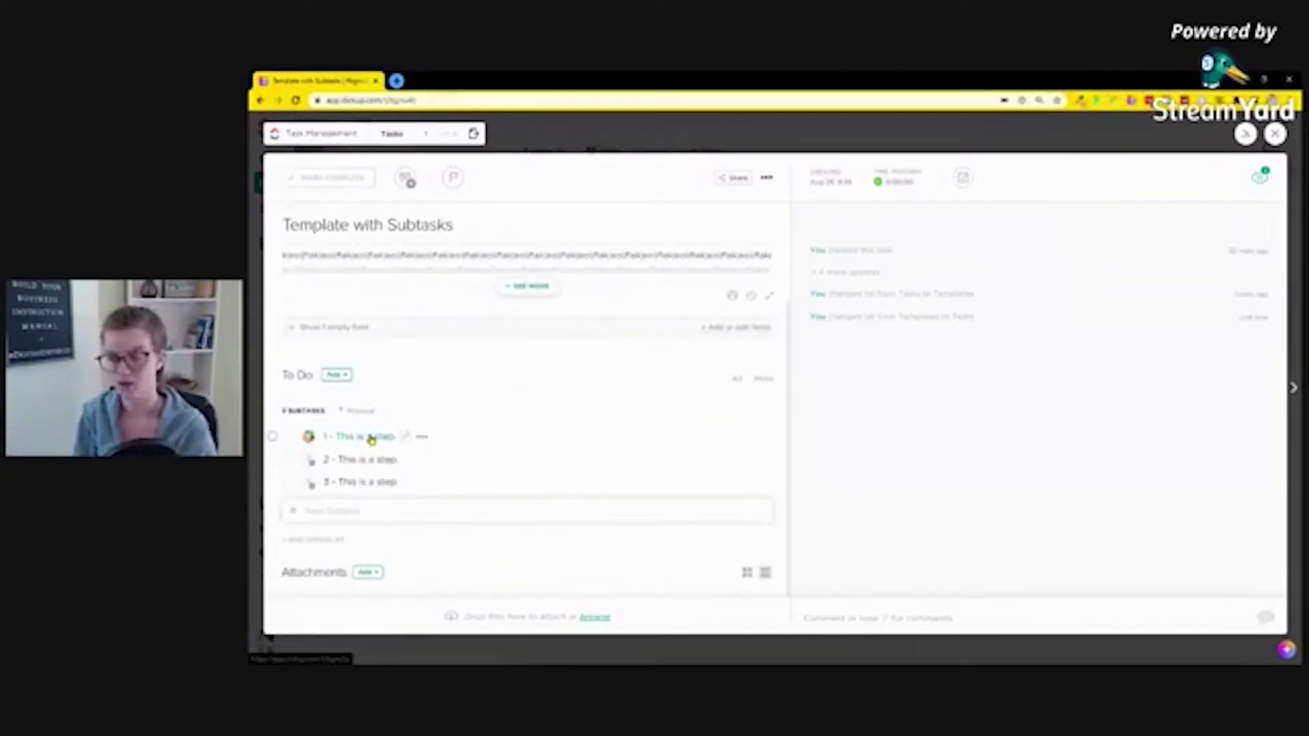
pyautogui.click(424, 439)
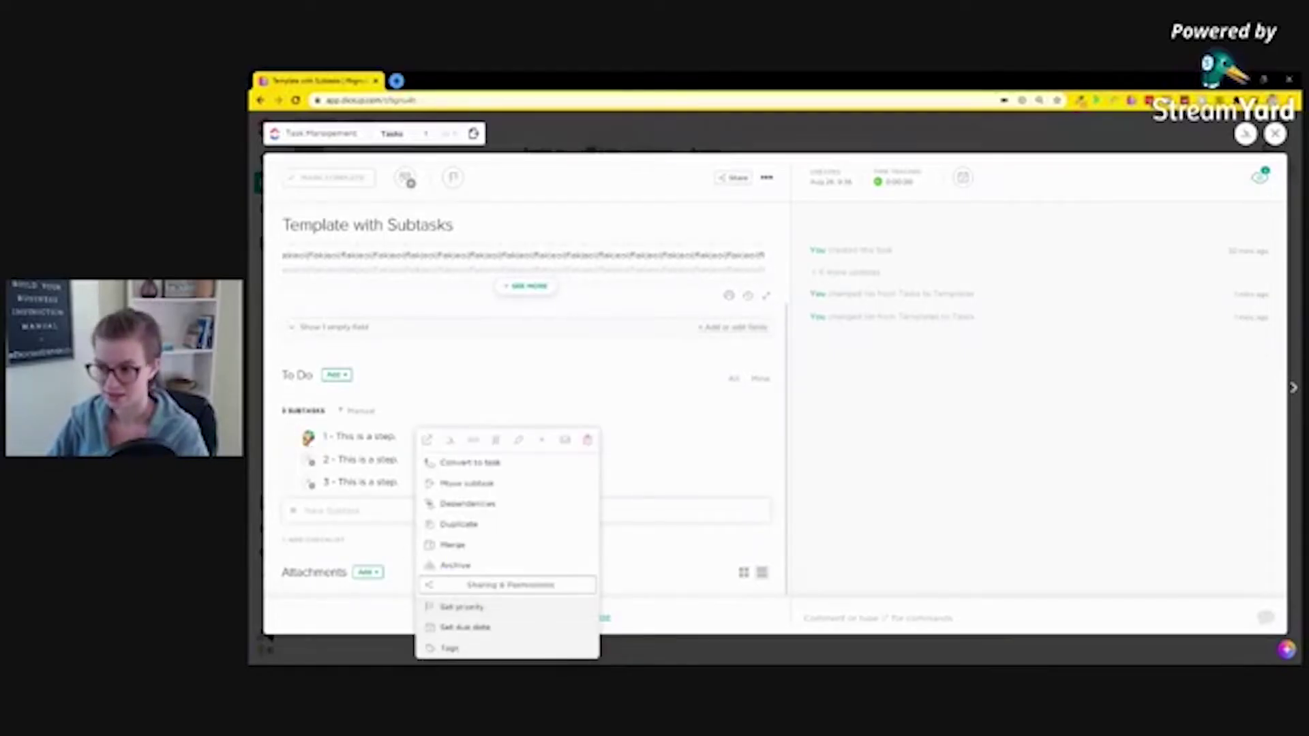
pyautogui.click(463, 606)
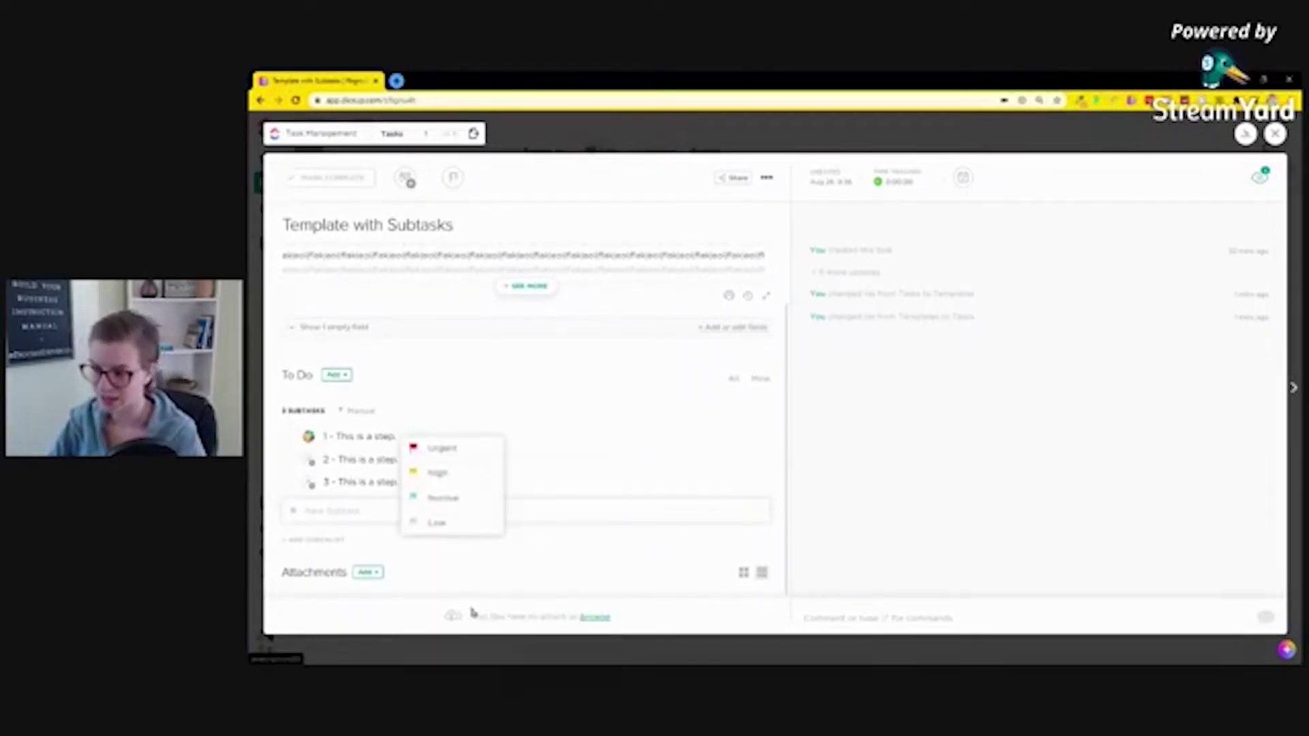
pyautogui.click(442, 448)
pyautogui.click(422, 439)
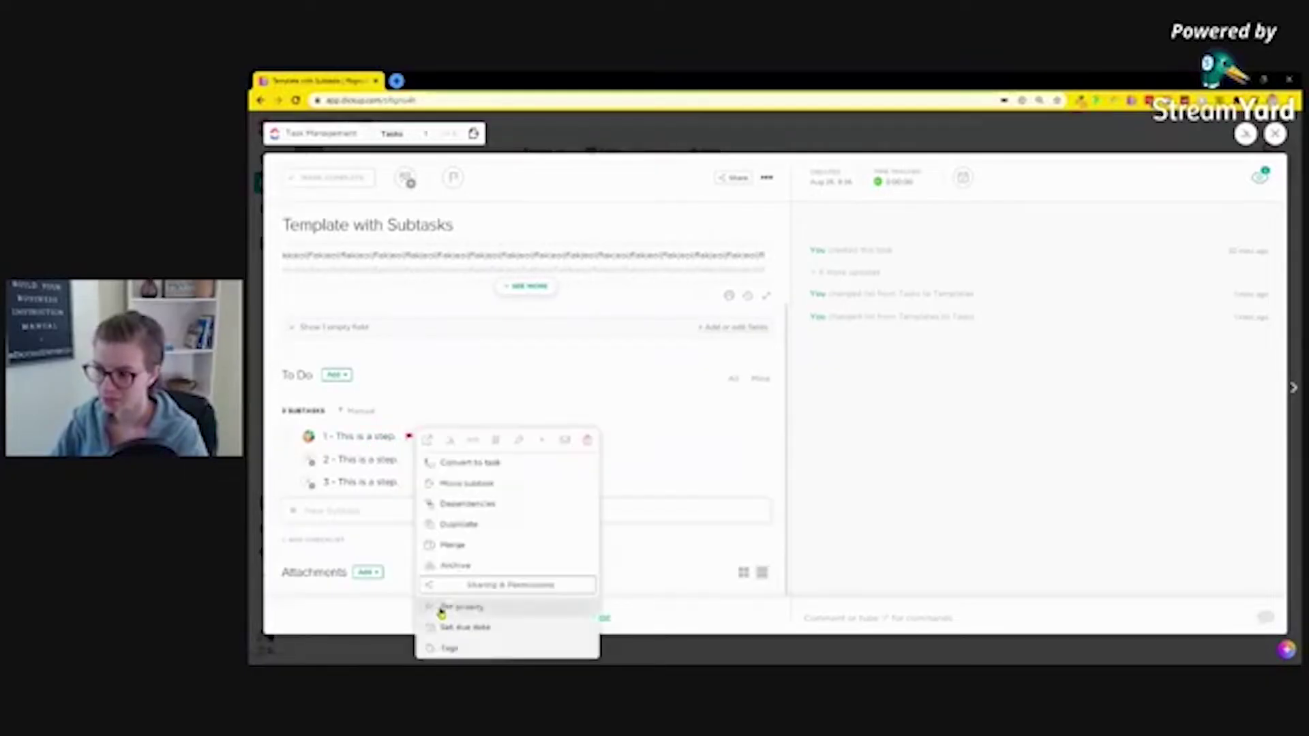
pyautogui.click(472, 626)
pyautogui.click(443, 385)
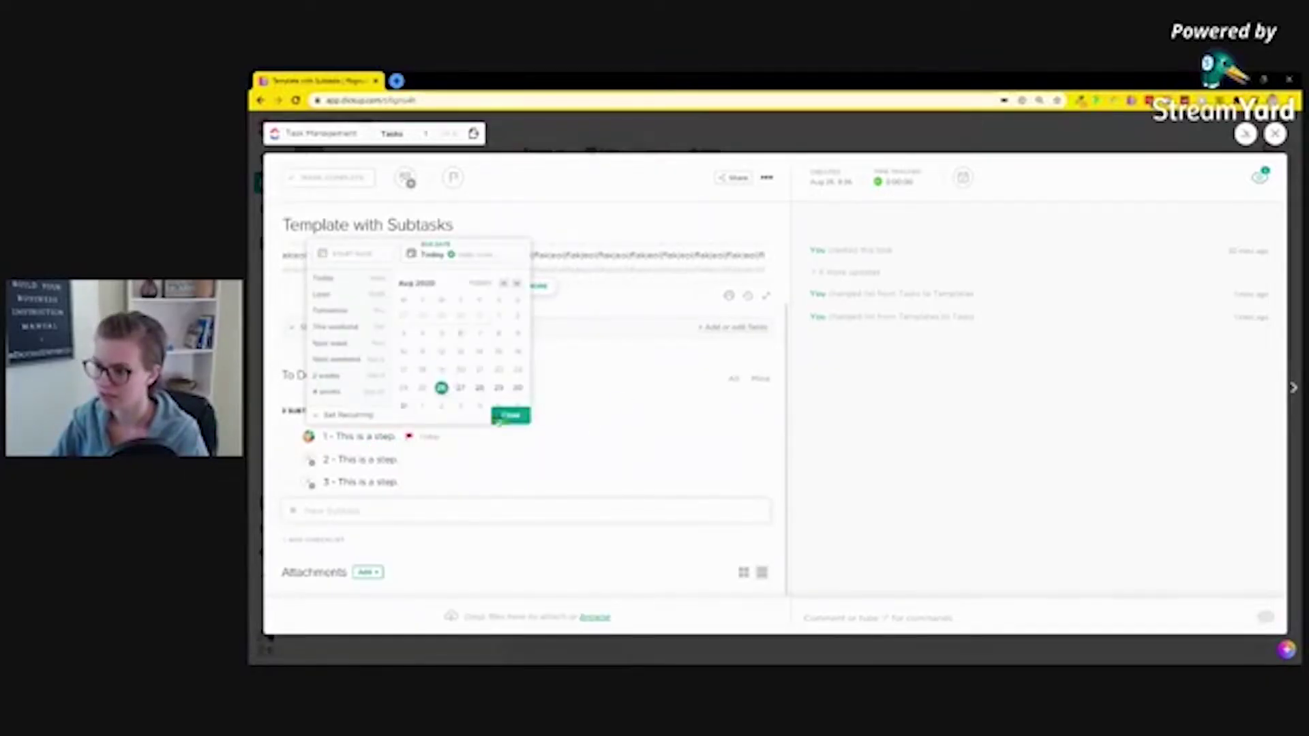
pyautogui.click(508, 420)
# - Set the due date of subtask "2 - This is a step." to Saturday, August 29, 2020, and assign it to yourself
pyautogui.click(424, 468)
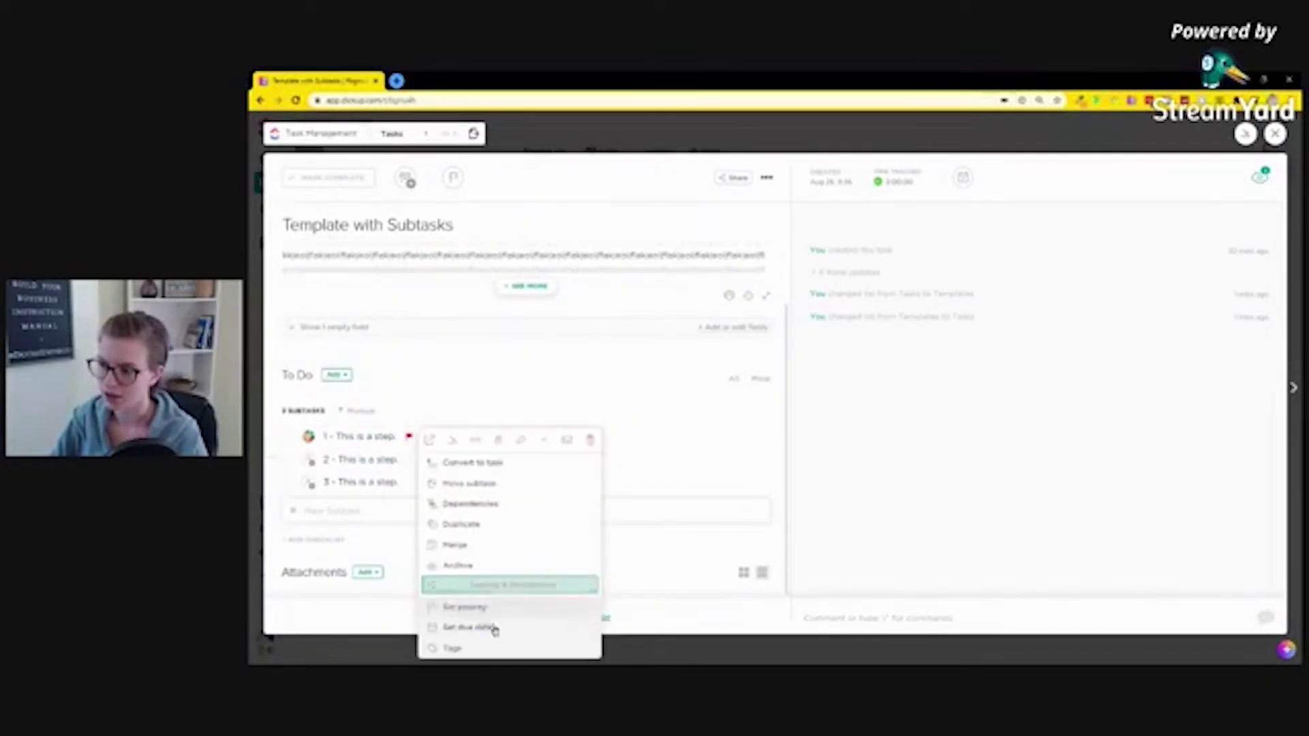
pyautogui.click(479, 624)
pyautogui.click(484, 410)
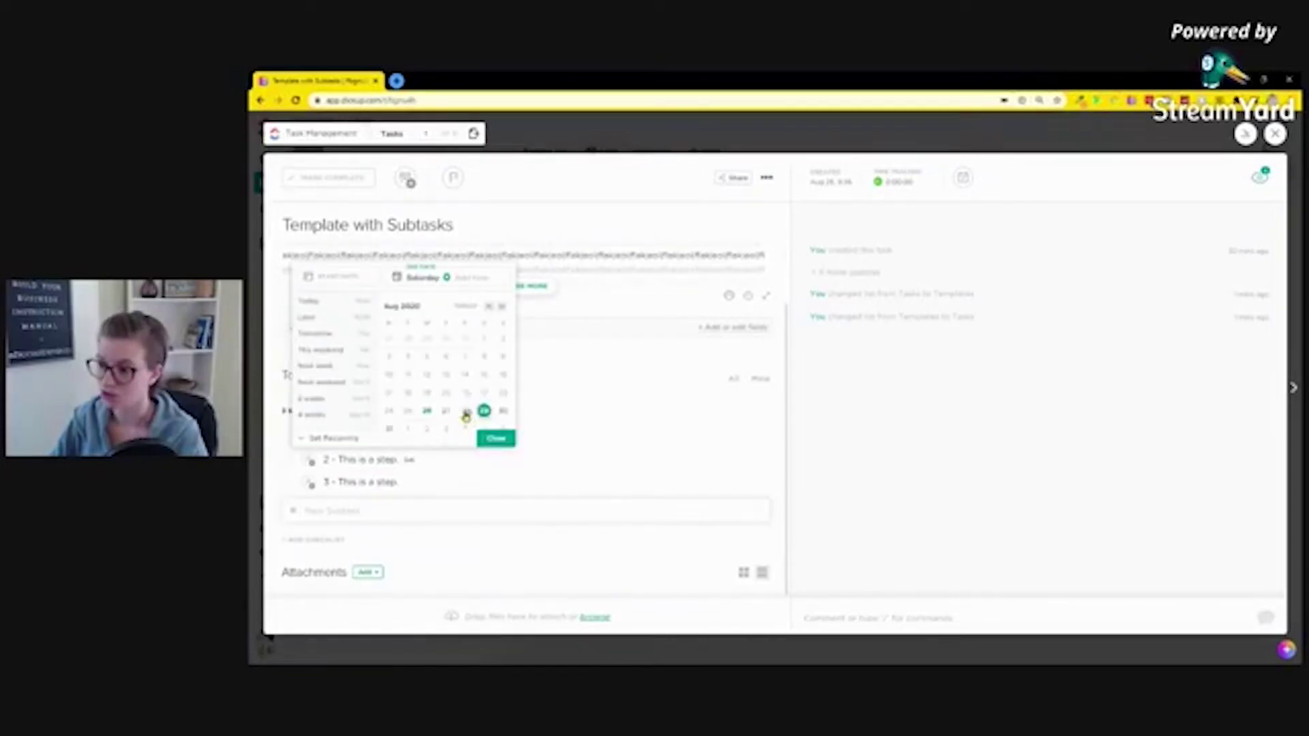
pyautogui.click(503, 442)
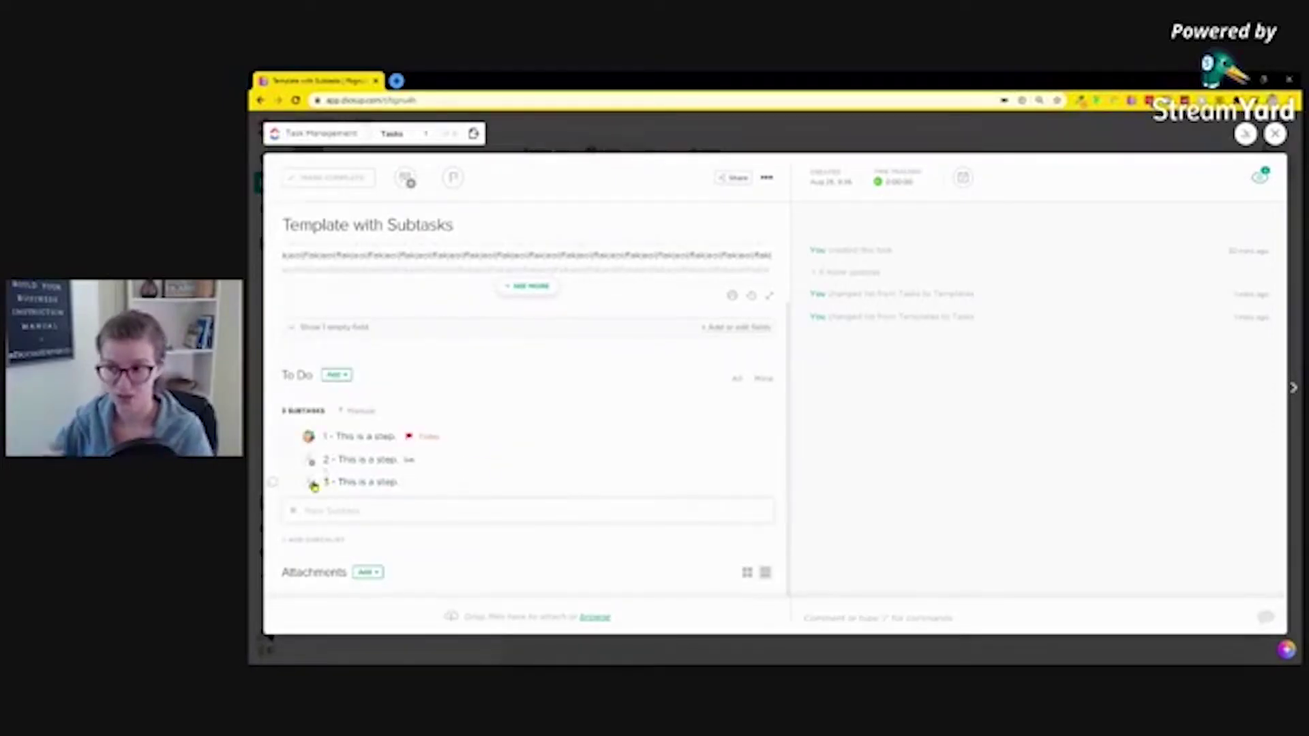
pyautogui.click(309, 459)
pyautogui.click(344, 513)
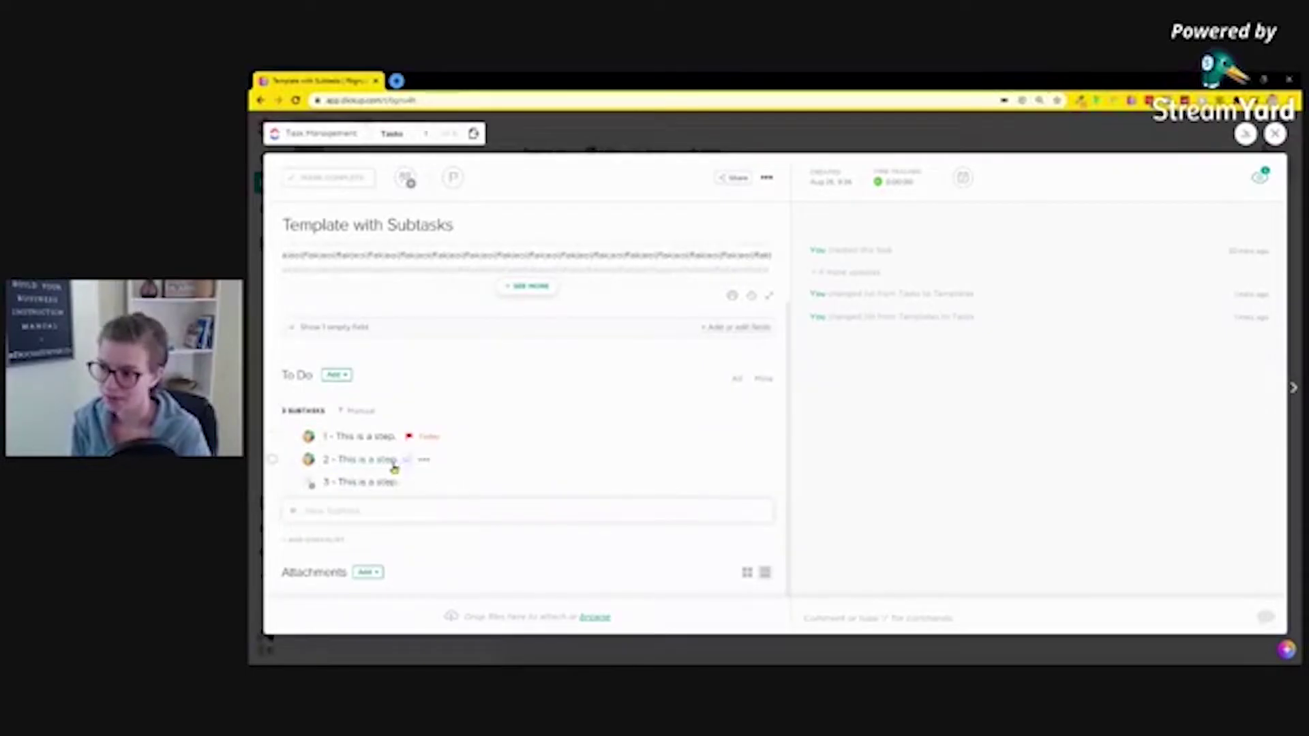
# - Add a Waiting On dependency so that subtask "2 - This is a step." waits for "1 - This is a step."
pyautogui.click(421, 459)
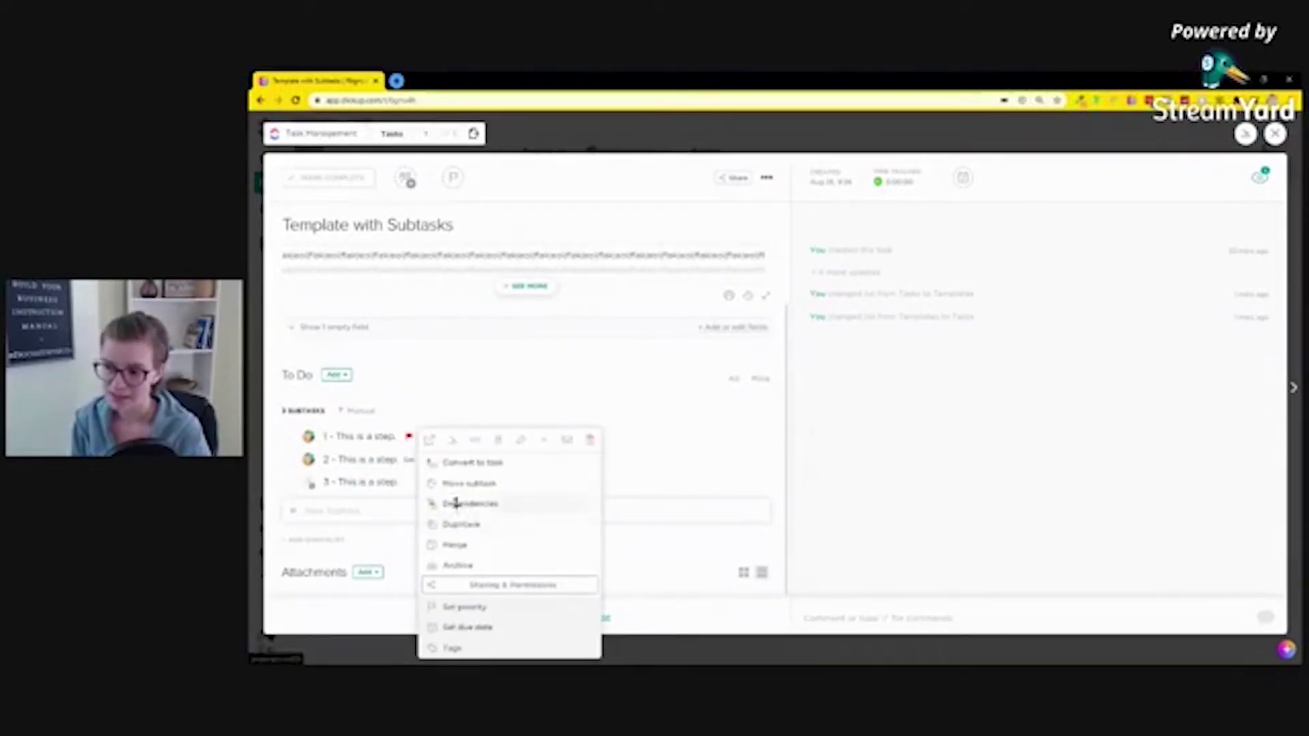
pyautogui.click(455, 503)
pyautogui.click(642, 242)
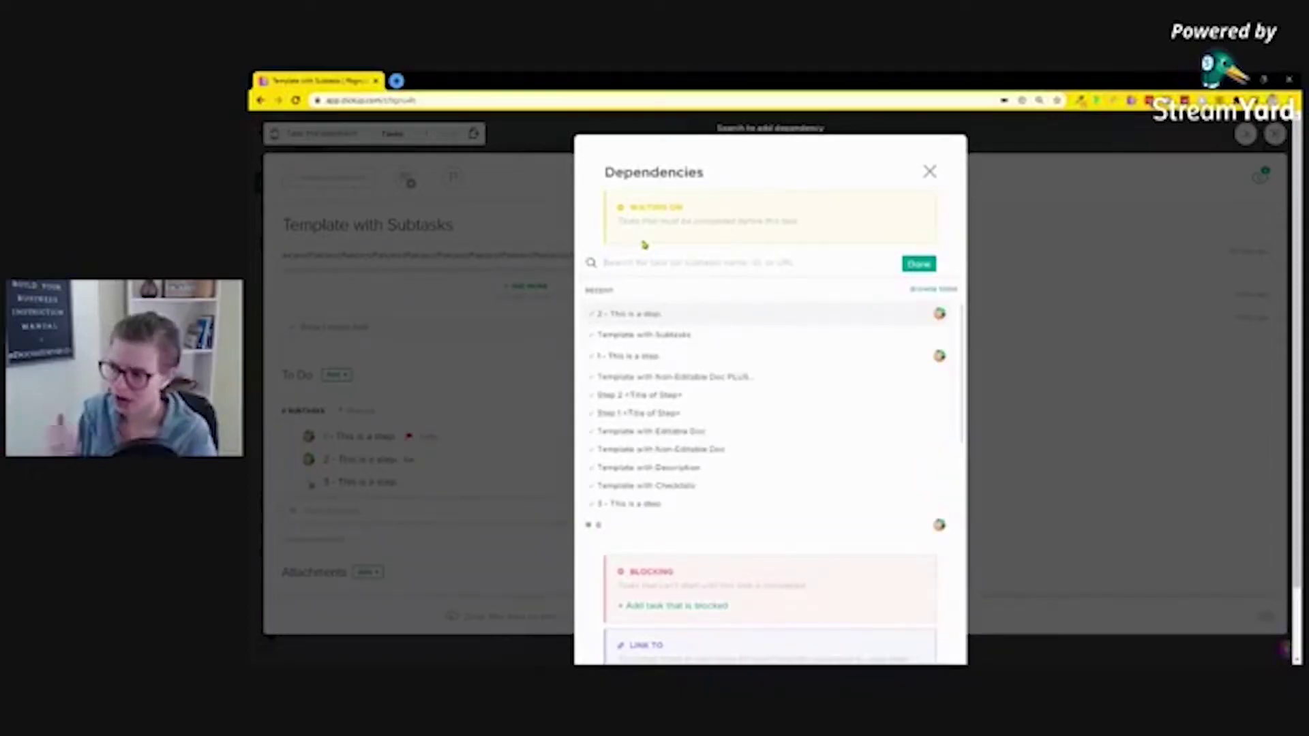
pyautogui.click(670, 356)
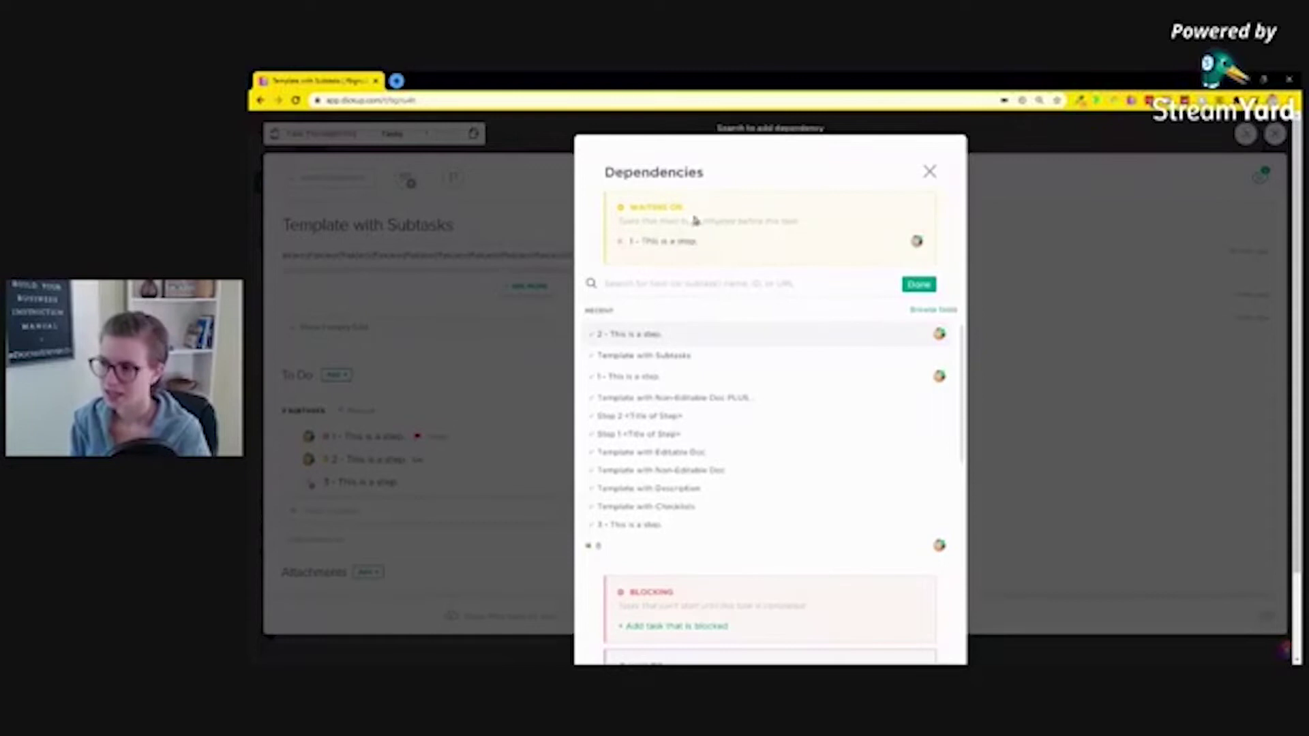
pyautogui.click(494, 301)
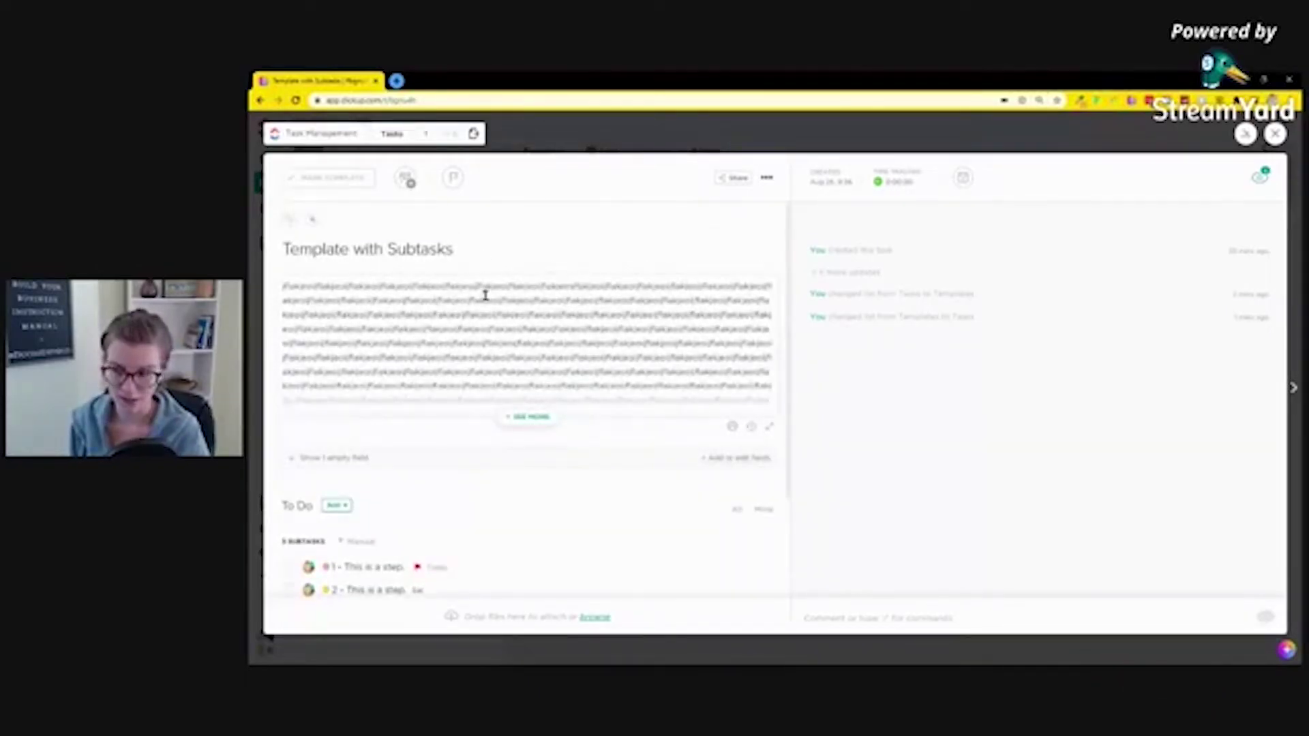
# - Check the sorting options available for the task's subtasks
pyautogui.scroll(-2, 436, 361)
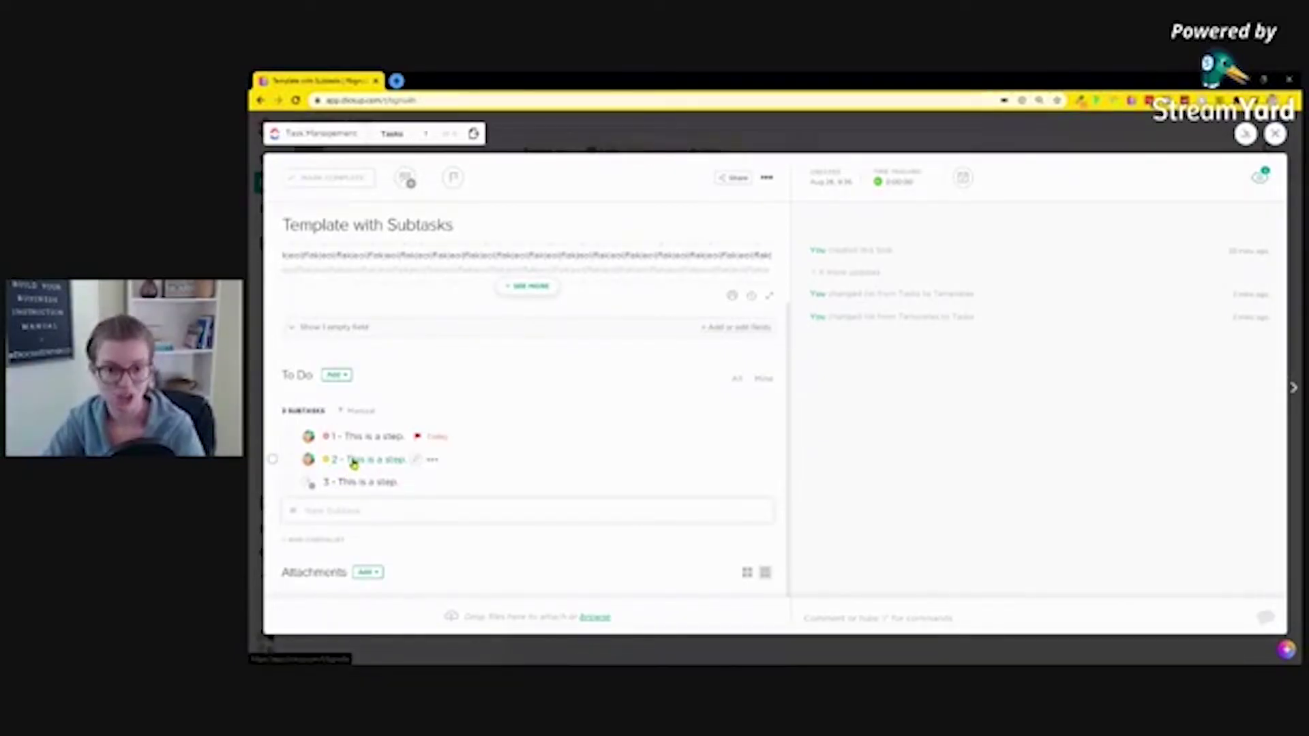
pyautogui.click(363, 413)
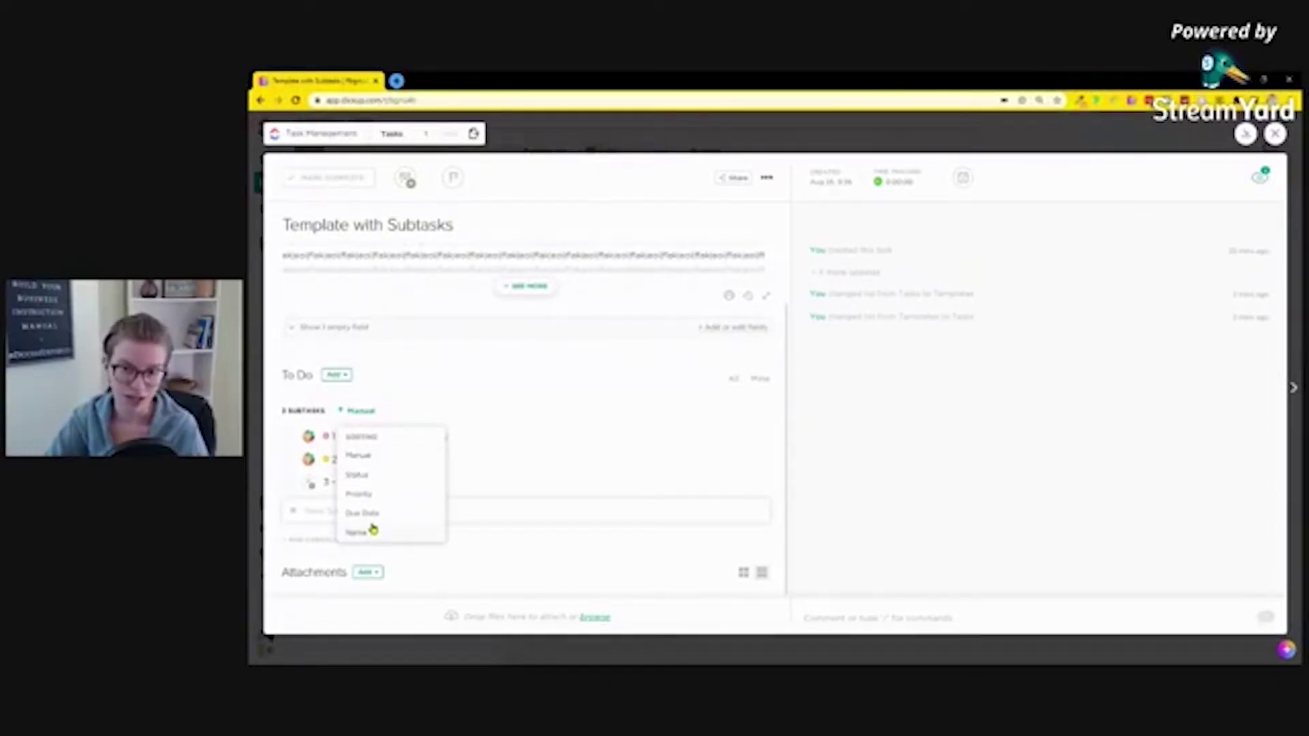
pyautogui.click(334, 486)
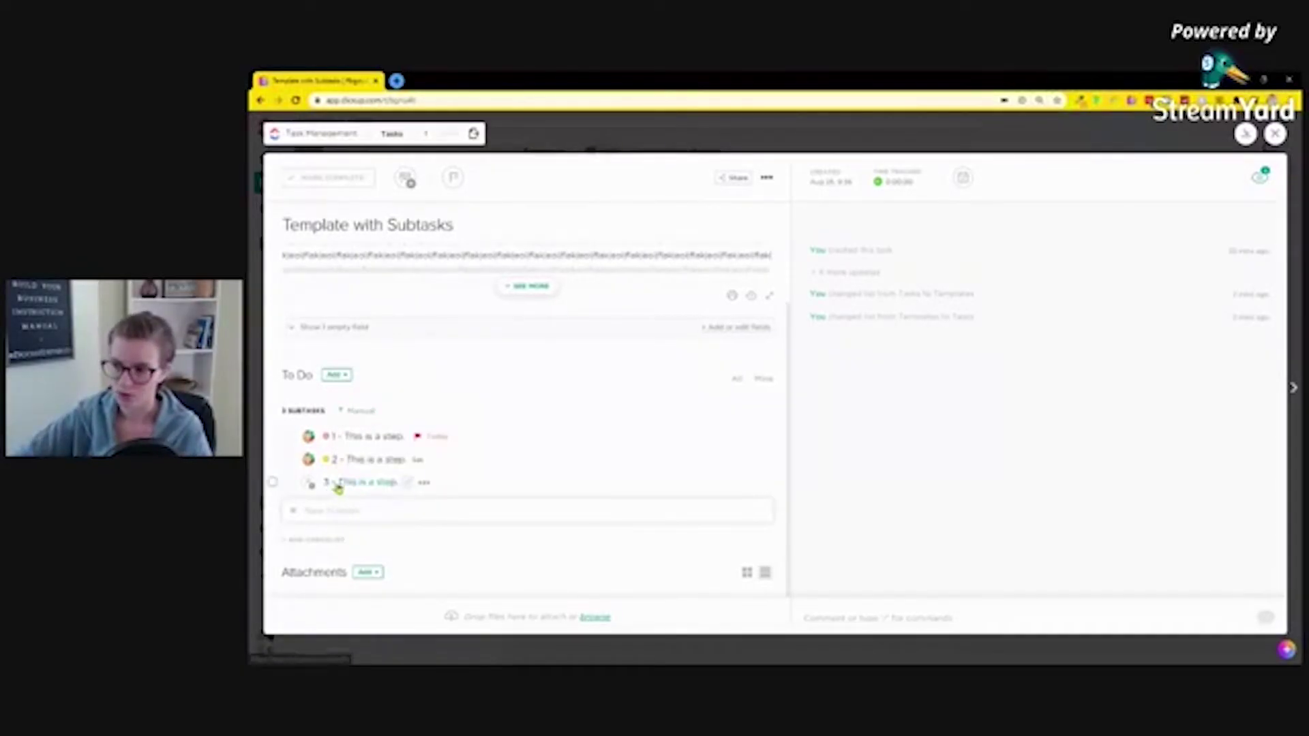
# - Rename the third subtask "03 - This is a step." and add a new subtask named "30 - This is a step."
pyautogui.rightClick(421, 493)
pyautogui.click(403, 492)
pyautogui.click(409, 483)
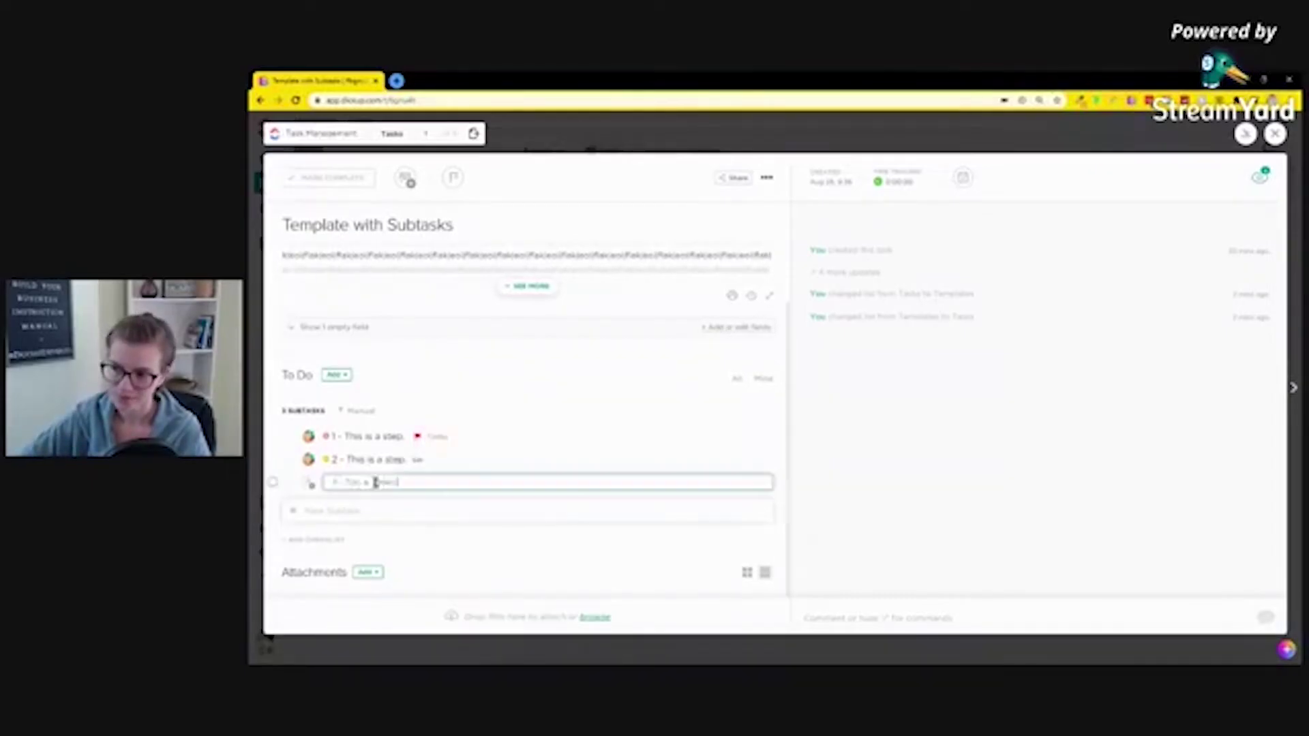
pyautogui.write('03 -')
pyautogui.press('Return')
pyautogui.click(357, 510)
pyautogui.write('30 - This is a')
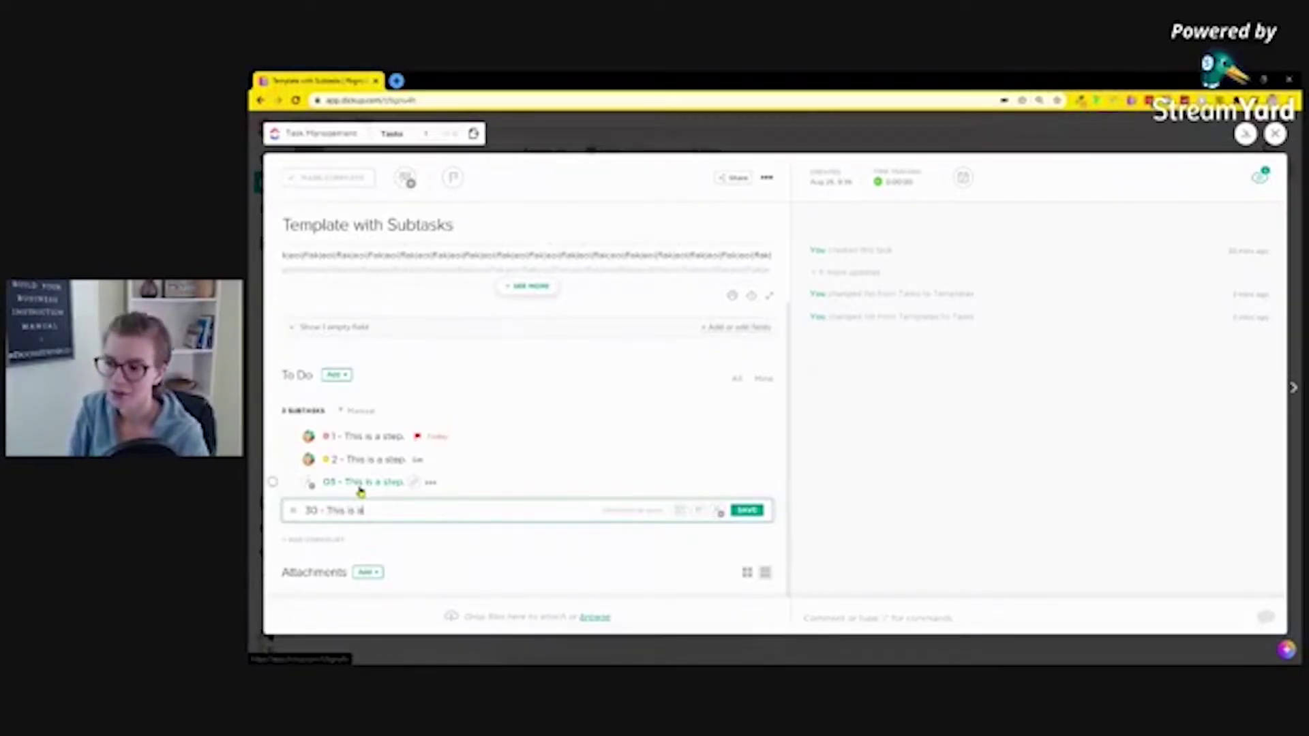
pyautogui.write(' step.')
pyautogui.press('Return')
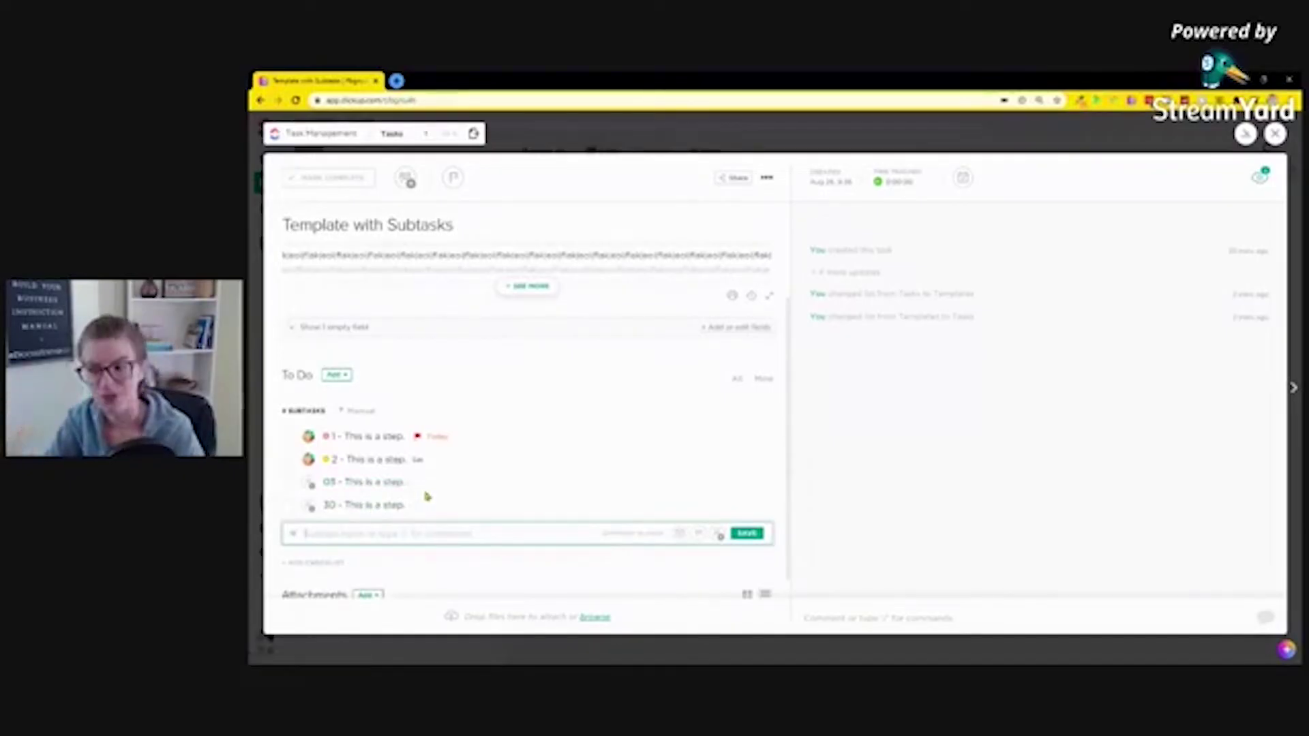
# - Sort the task's subtasks by Priority
pyautogui.click(361, 412)
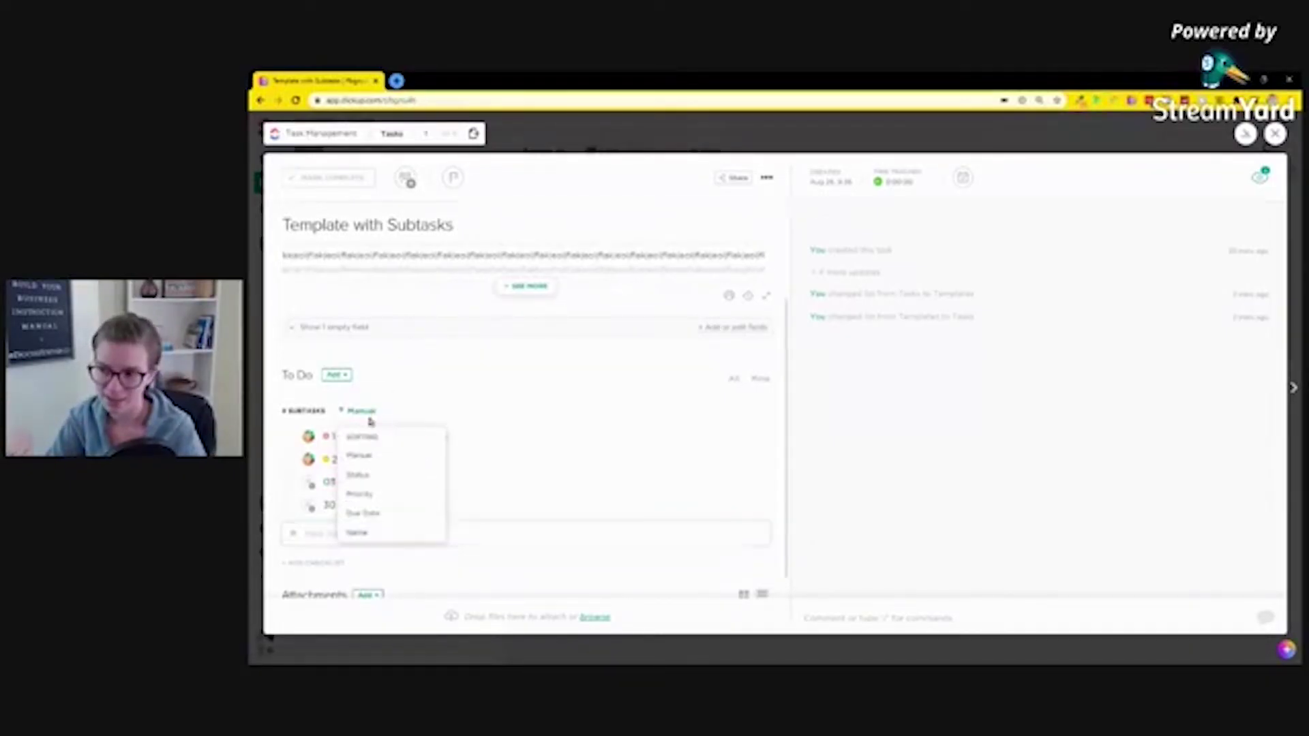
pyautogui.click(361, 511)
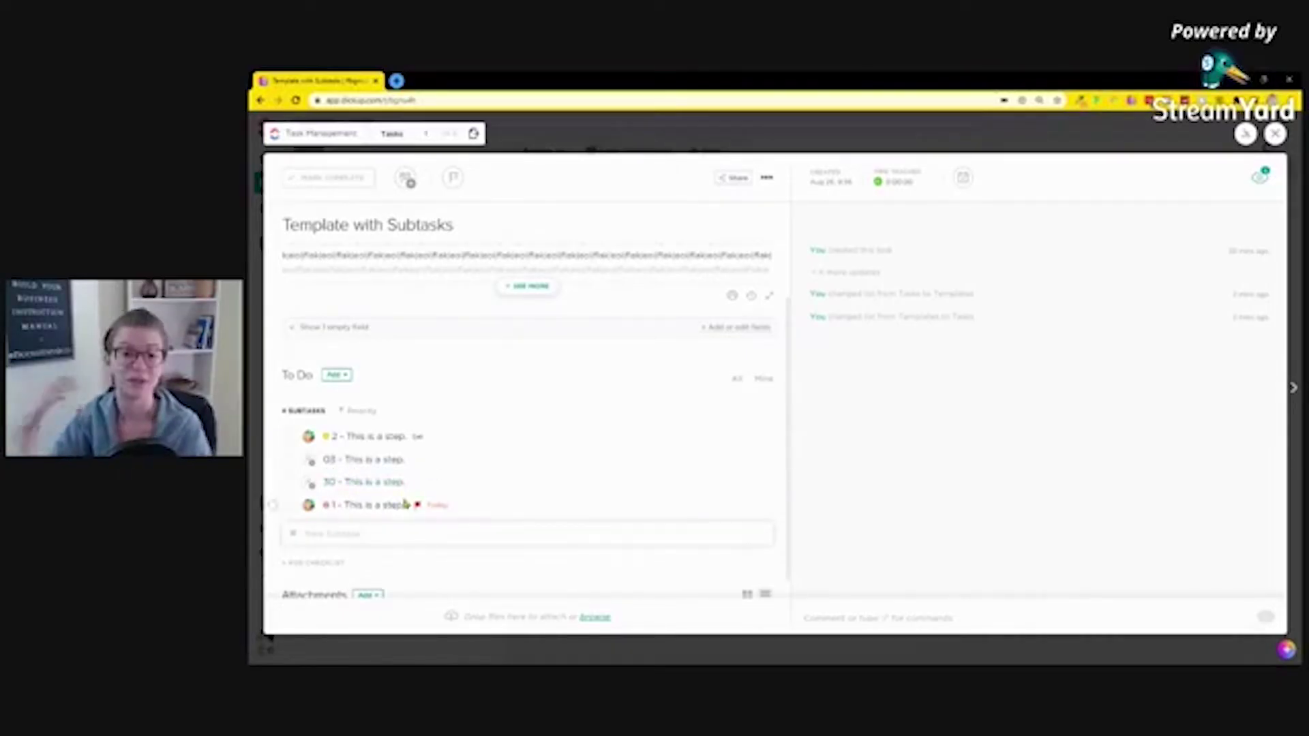
# - Close the subtask template and open the "Template with Checklists" task from the Tasks list
pyautogui.click(1275, 135)
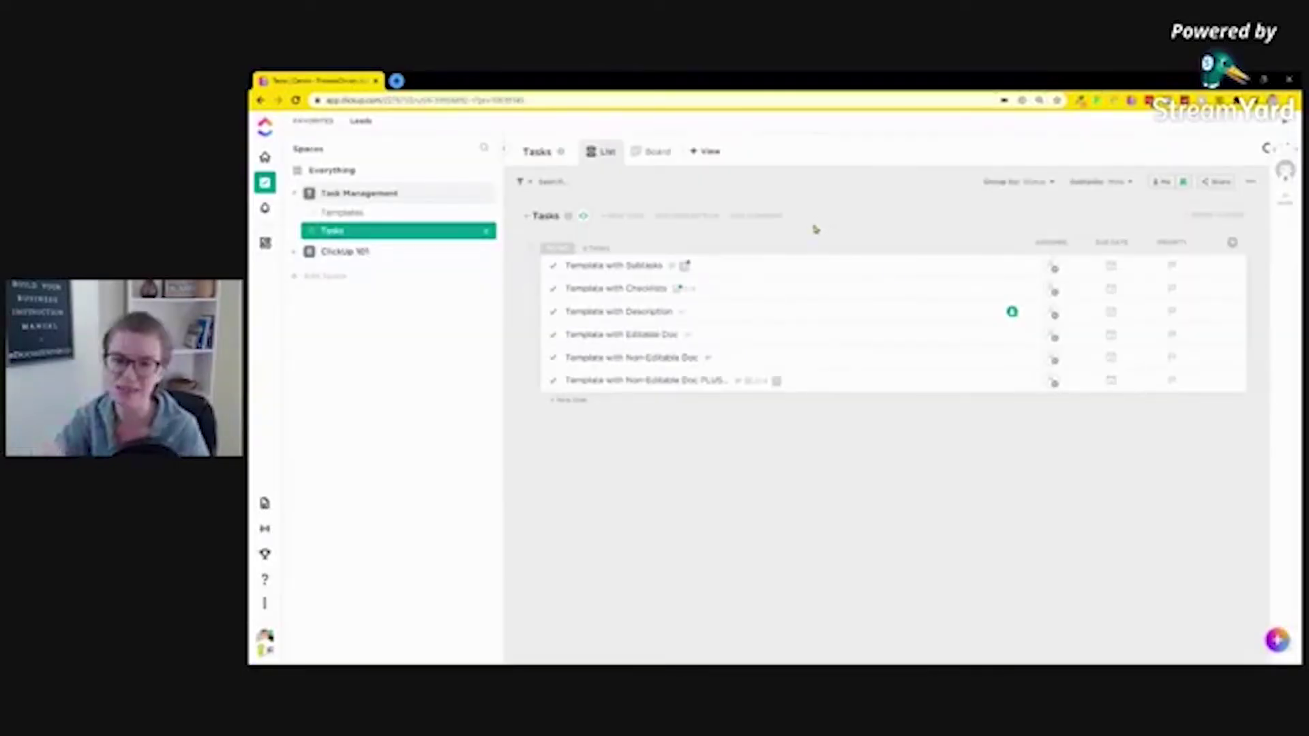
pyautogui.click(594, 293)
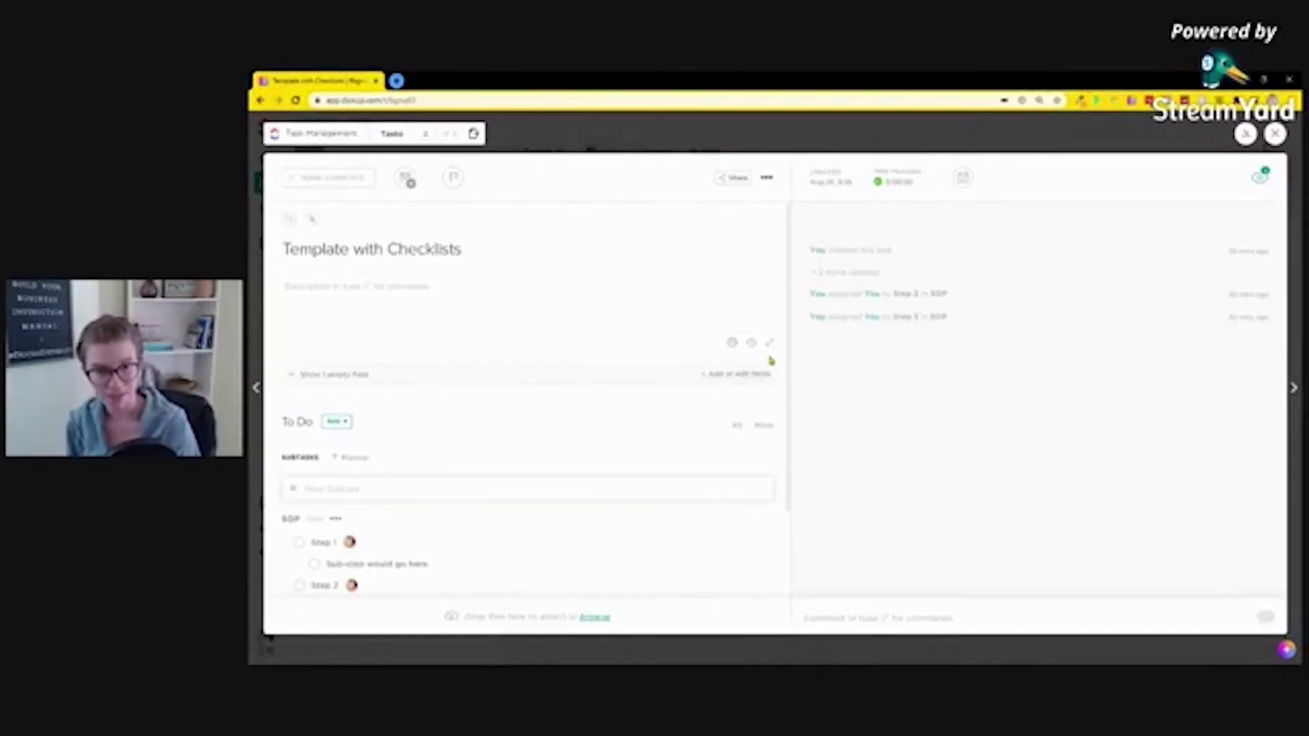
# - Try "Editing Process" as the checklist template's title and restore the original title
pyautogui.moveTo(461, 251); pyautogui.dragTo(281, 248)
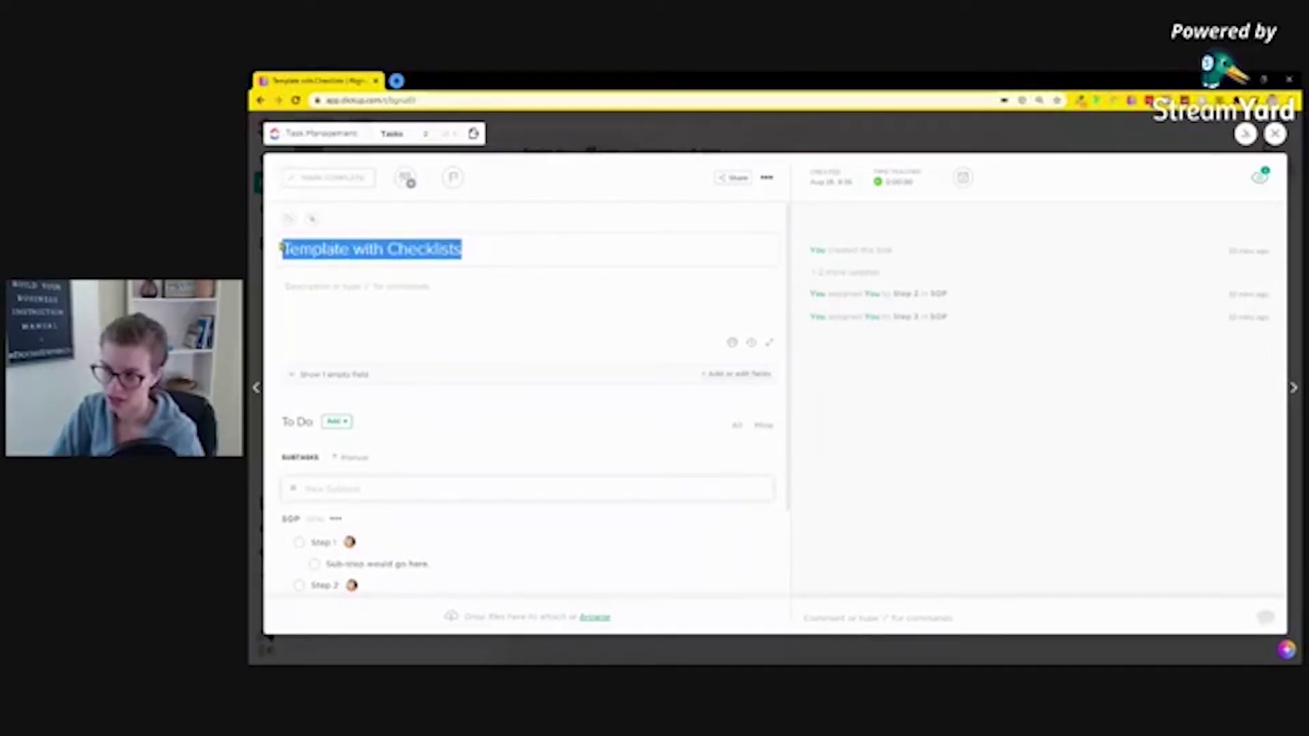
pyautogui.write('Editing Process')
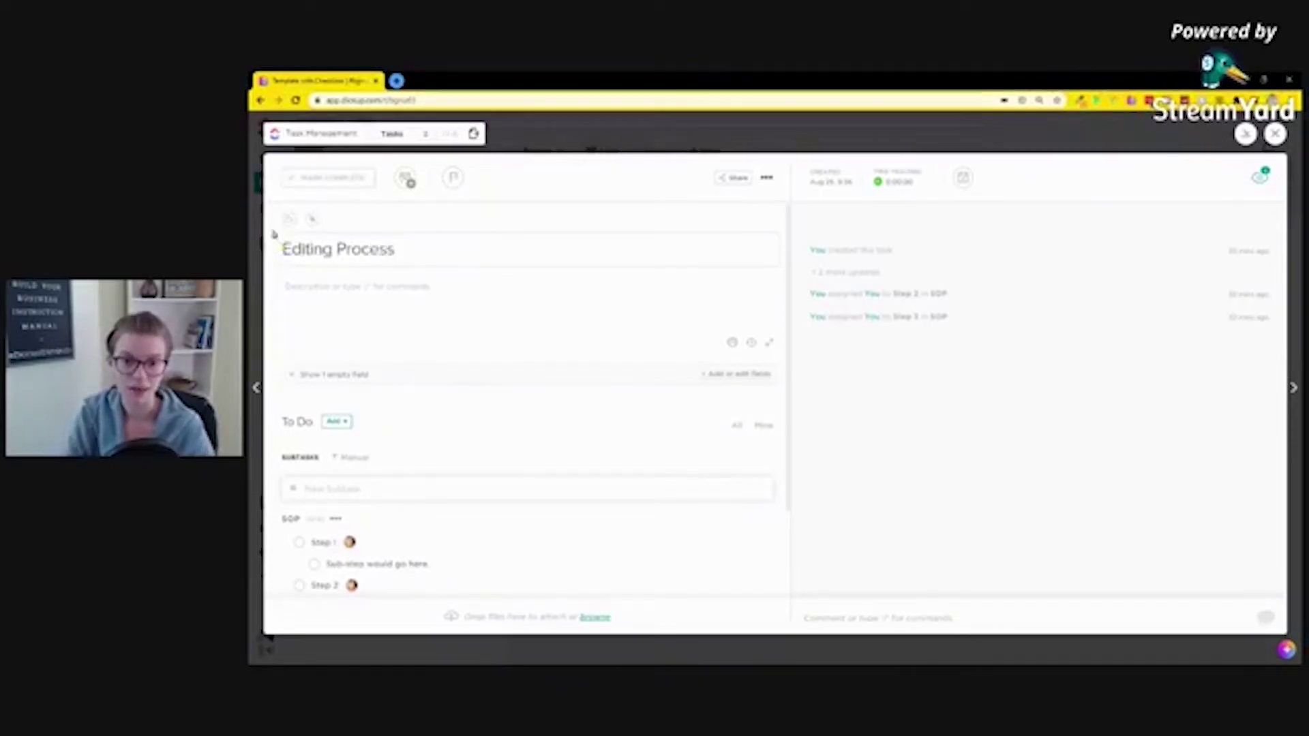
pyautogui.moveTo(281, 248); pyautogui.dragTo(423, 254)
pyautogui.click(514, 259)
pyautogui.press('BackSpace')
pyautogui.press('BackSpace')
pyautogui.press('BackSpace')
pyautogui.press('BackSpace')
pyautogui.press('BackSpace')
pyautogui.press('BackSpace')
pyautogui.press('BackSpace')
pyautogui.press('BackSpace')
pyautogui.press('BackSpace')
pyautogui.press('BackSpace')
pyautogui.press('BackSpace')
pyautogui.press('BackSpace')
pyautogui.press('BackSpace')
pyautogui.press('BackSpace')
pyautogui.press('BackSpace')
pyautogui.hotkey('ctrl', 'z')
pyautogui.click(387, 354)
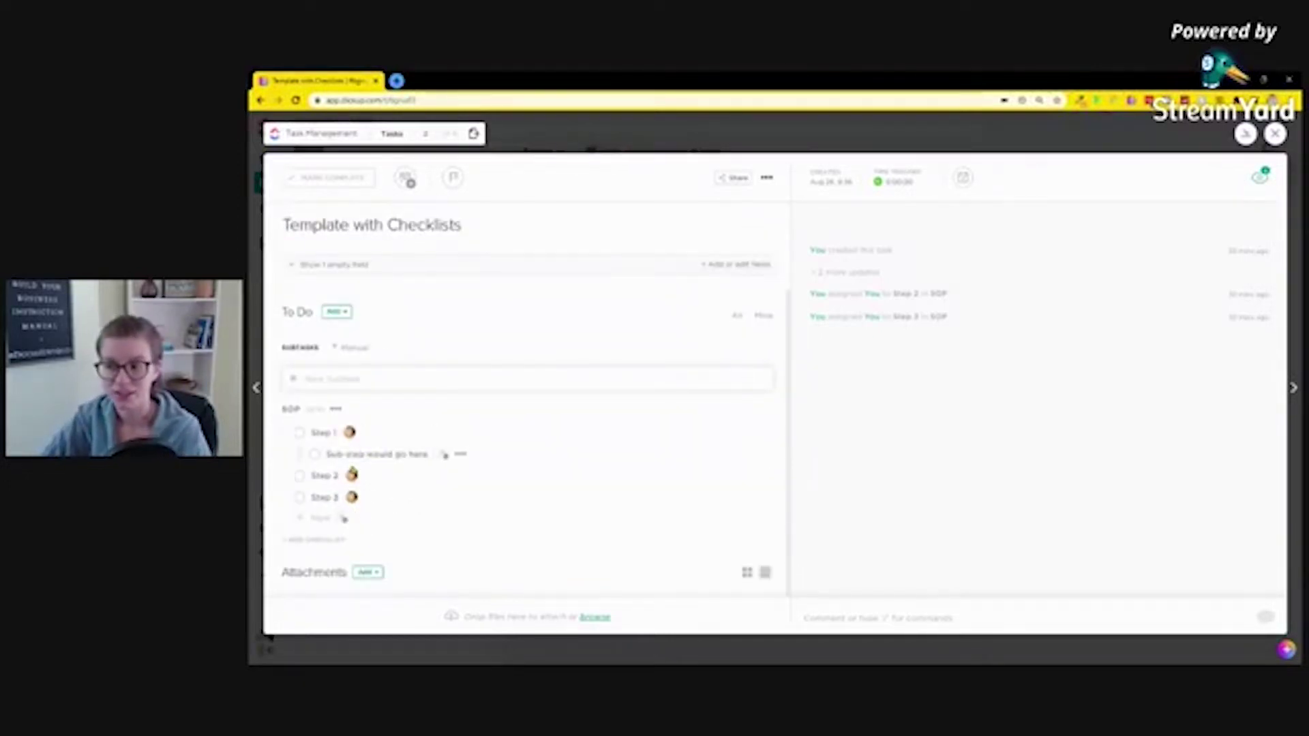
# - Check which item types the To Do section can add and which actions the Step 3 checklist item offers
pyautogui.click(336, 312)
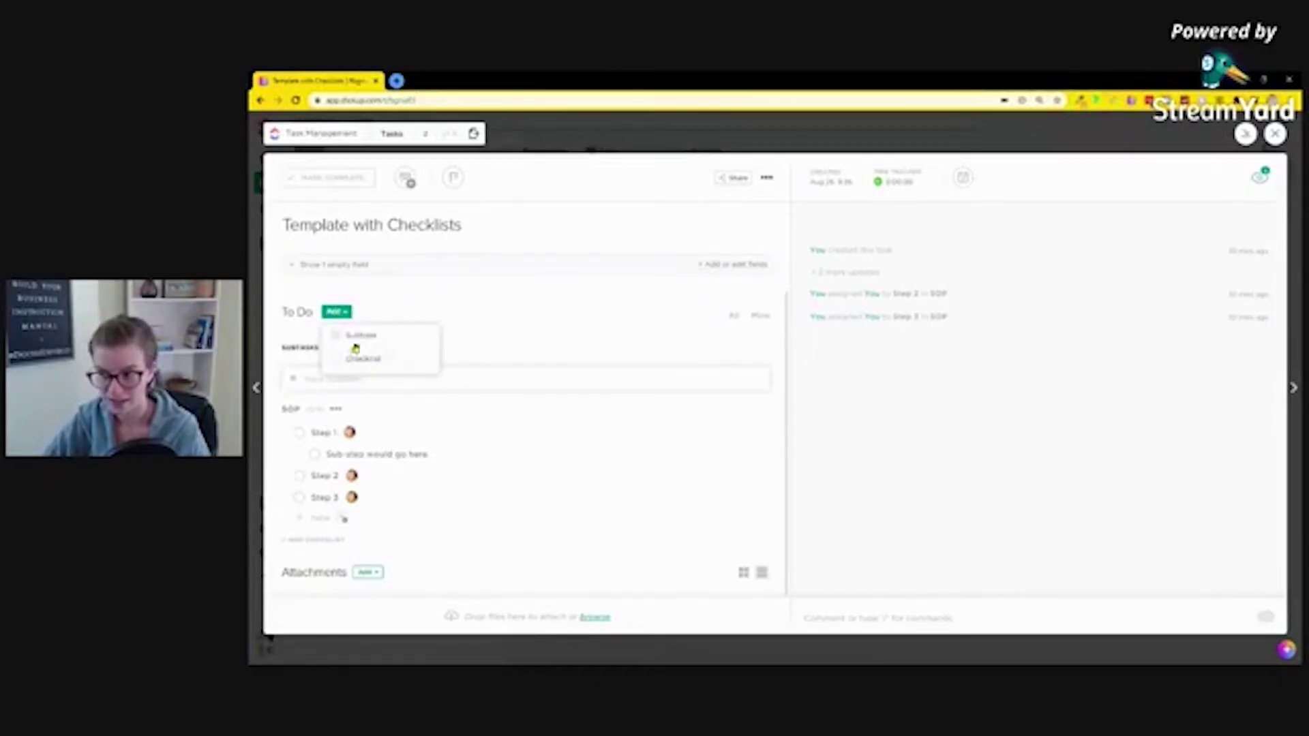
pyautogui.click(523, 309)
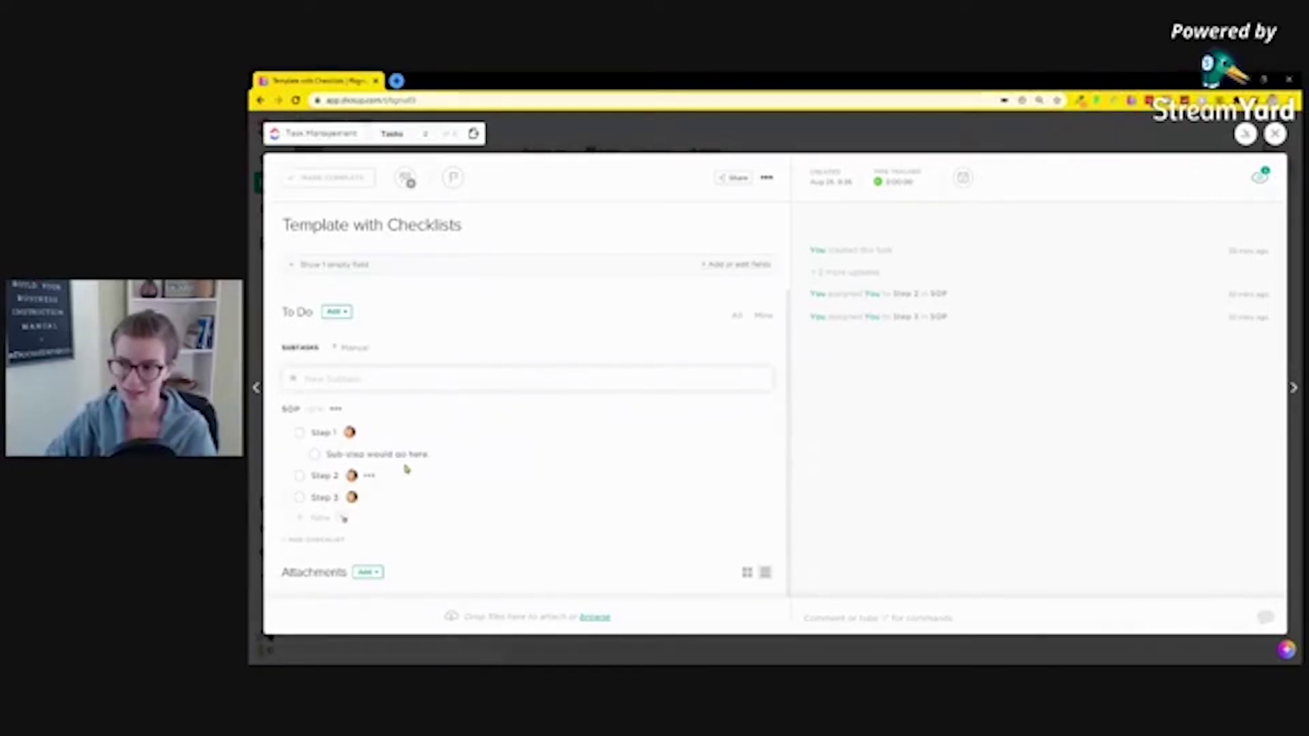
pyautogui.click(372, 498)
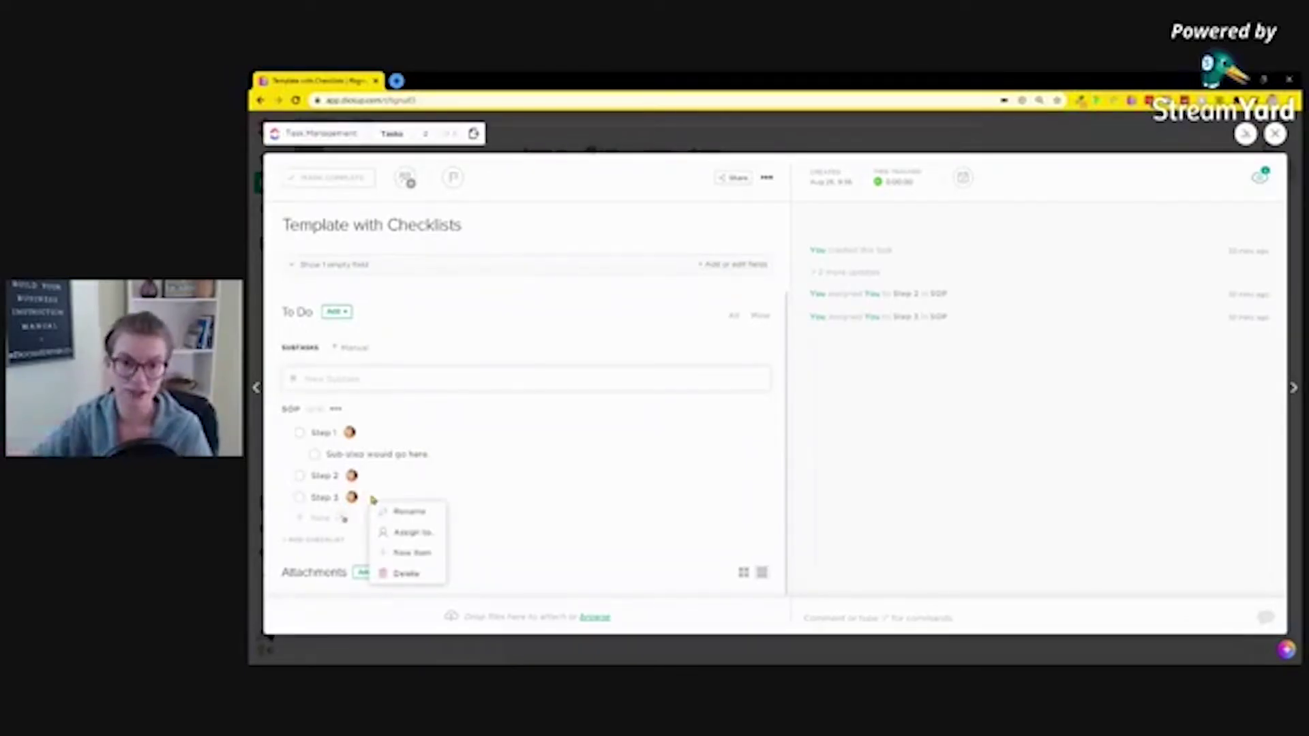
pyautogui.click(476, 505)
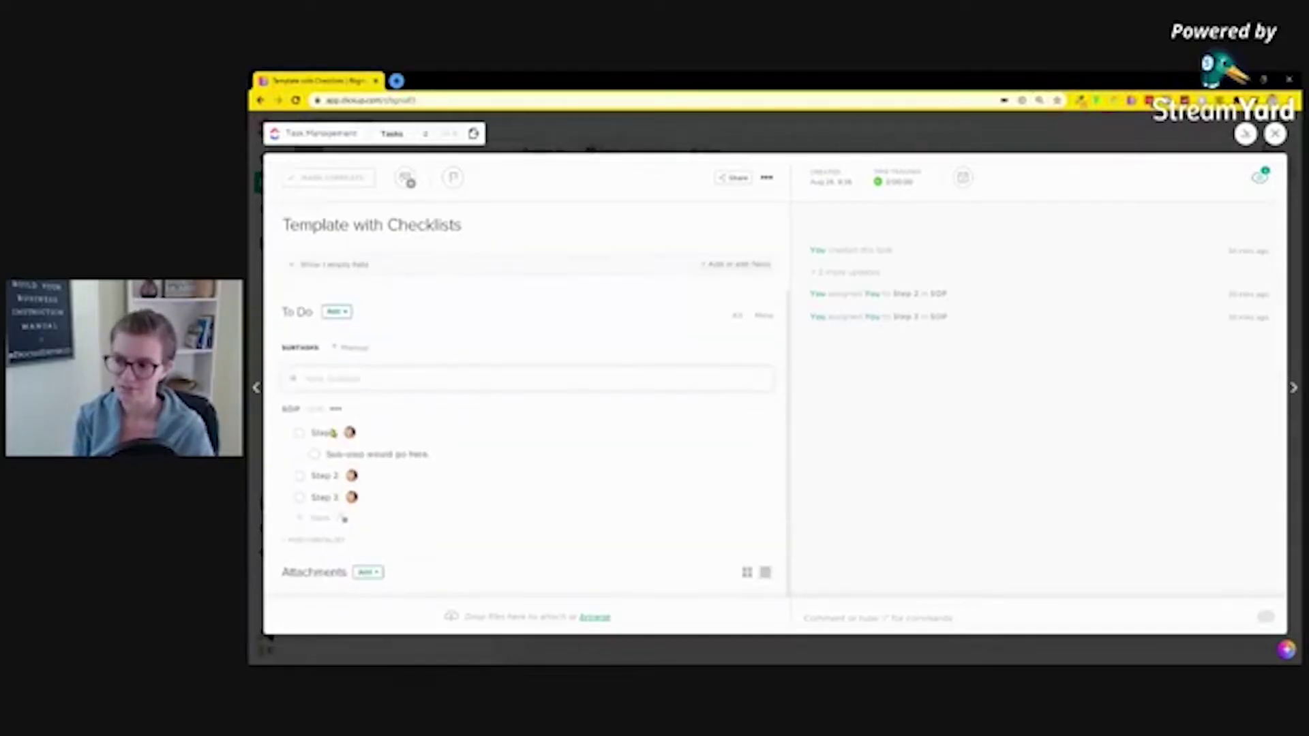
# - Write the task description "Look at the checklist below for our SOP!"
pyautogui.click(337, 289)
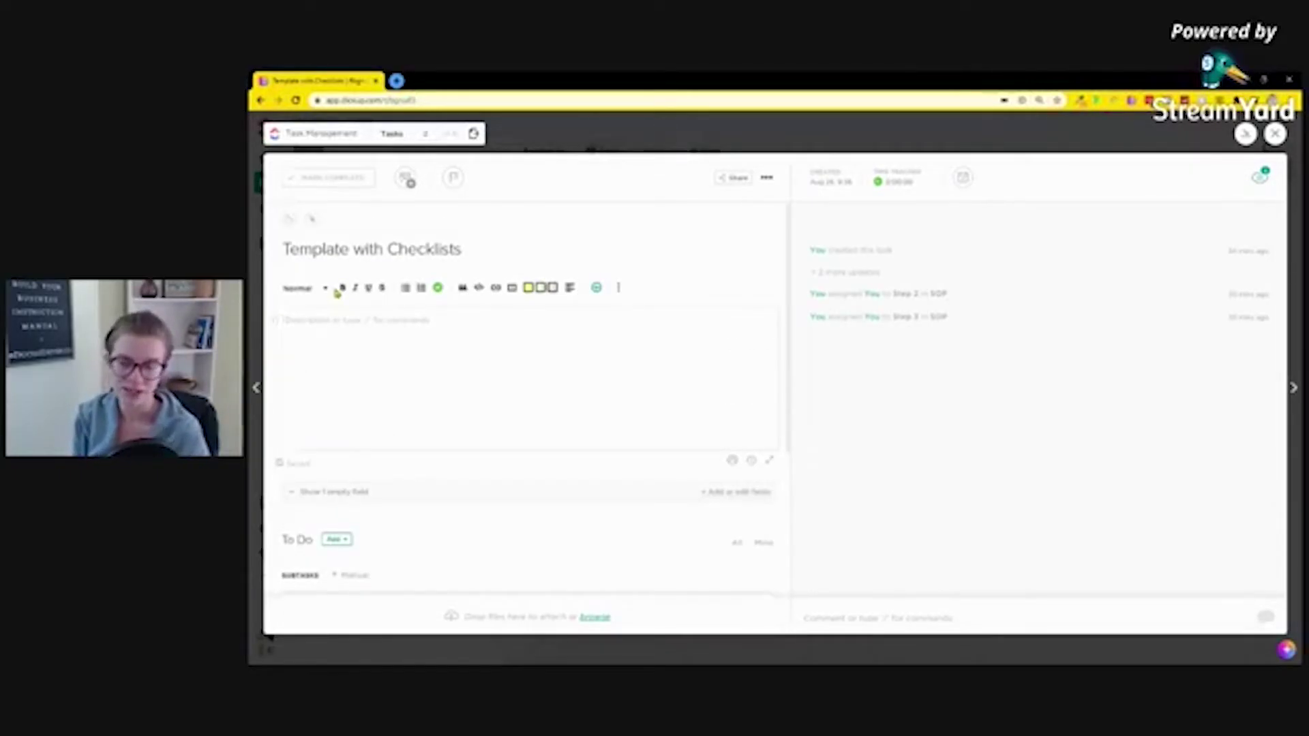
pyautogui.write('Look at the checklist tab')
pyautogui.write(' our SOP!')
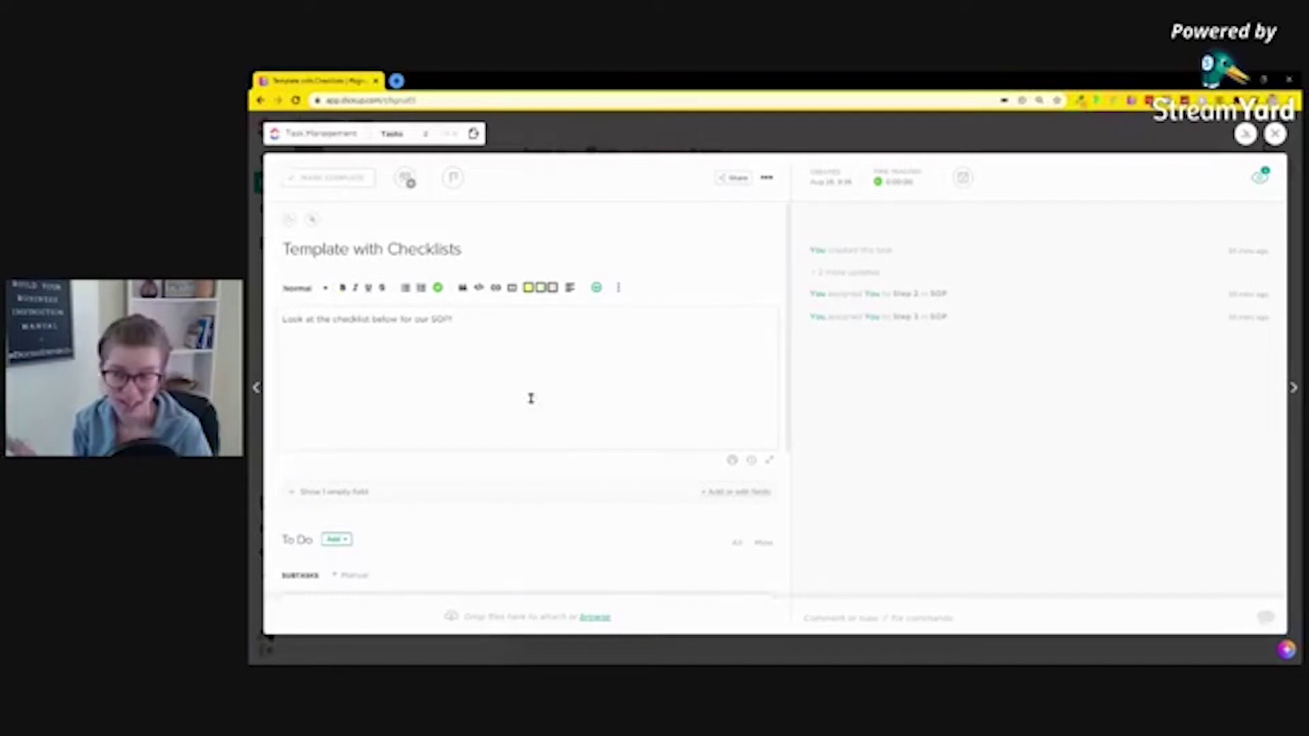
# - Examine the actions available for the whole SOP checklist
pyautogui.scroll(-3, 368, 392)
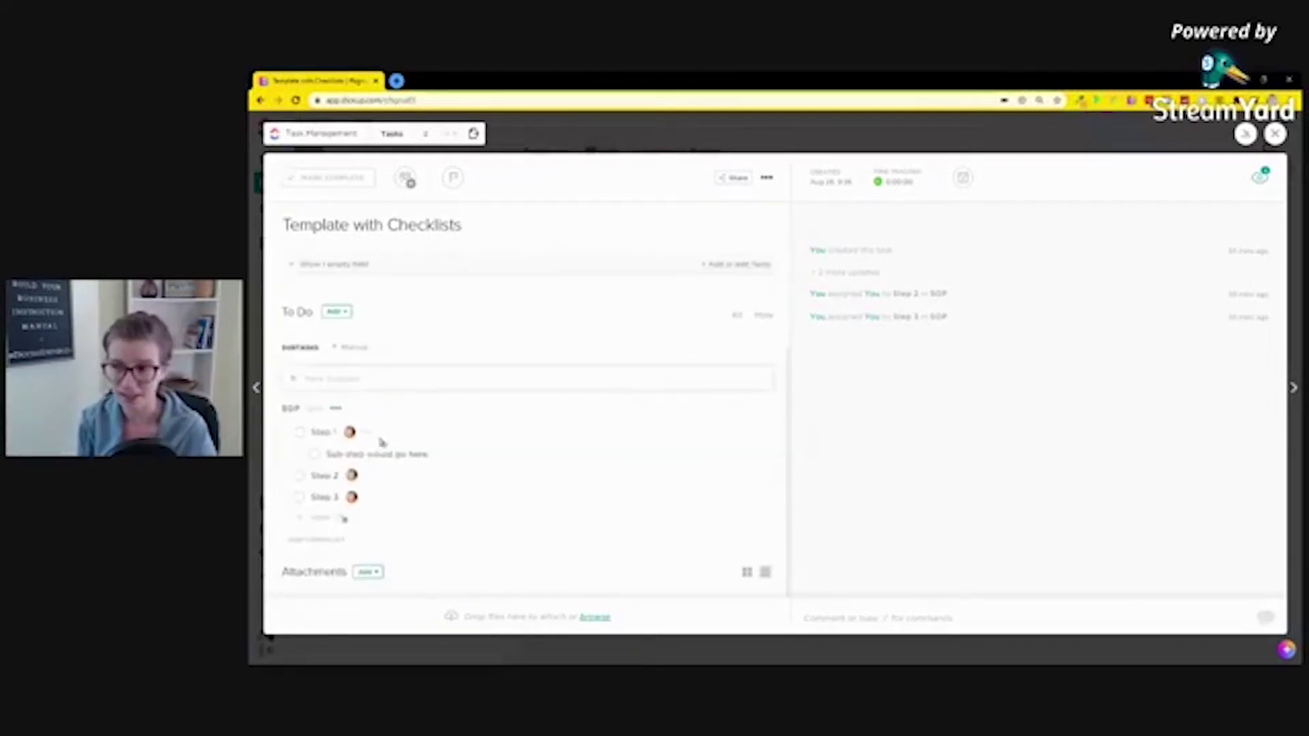
pyautogui.click(335, 408)
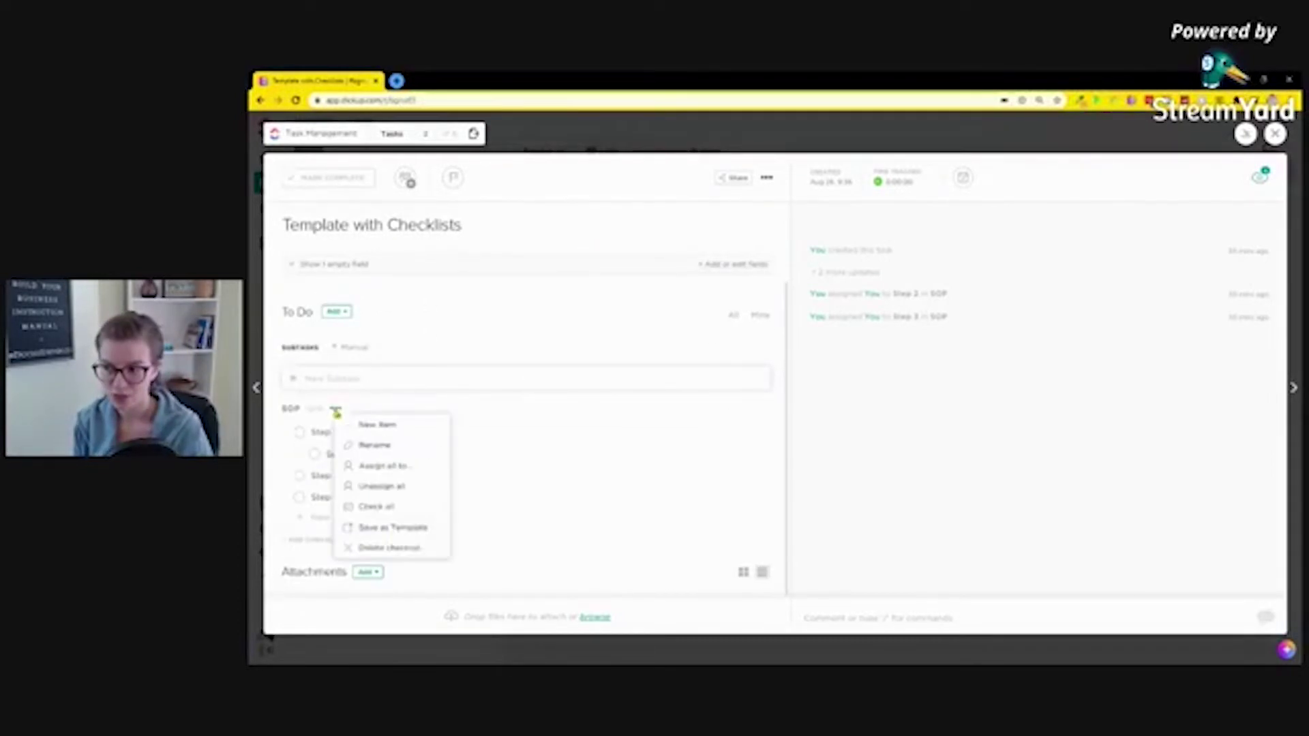
pyautogui.click(634, 546)
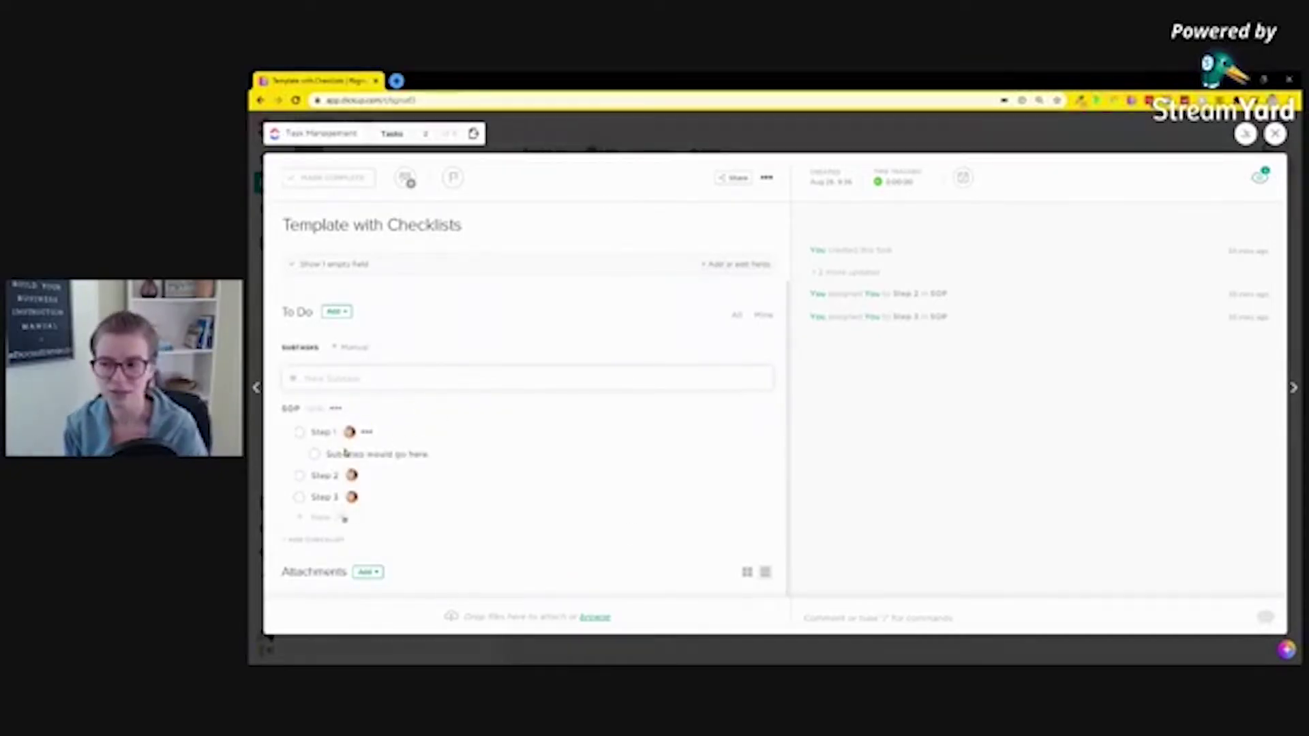
# - Check off Step 1 of the SOP checklist, show the completed items, and uncheck it again
pyautogui.click(298, 433)
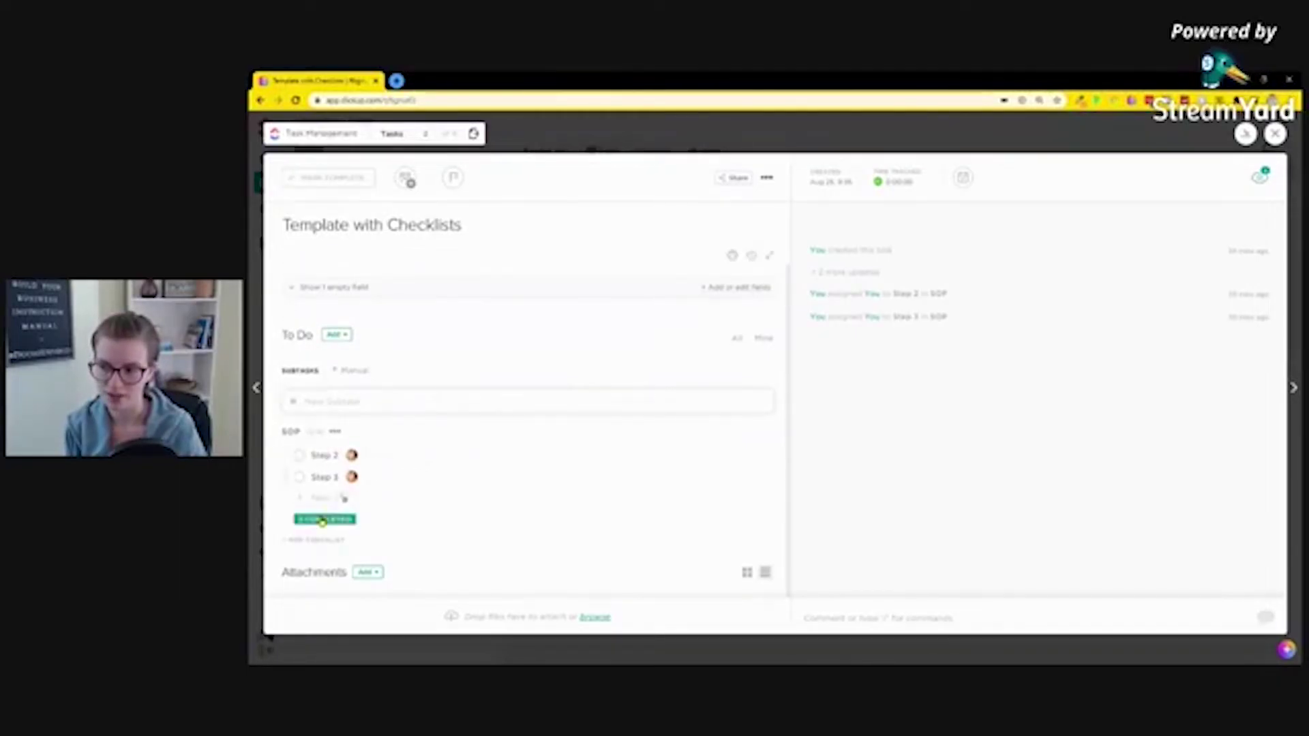
pyautogui.click(314, 434)
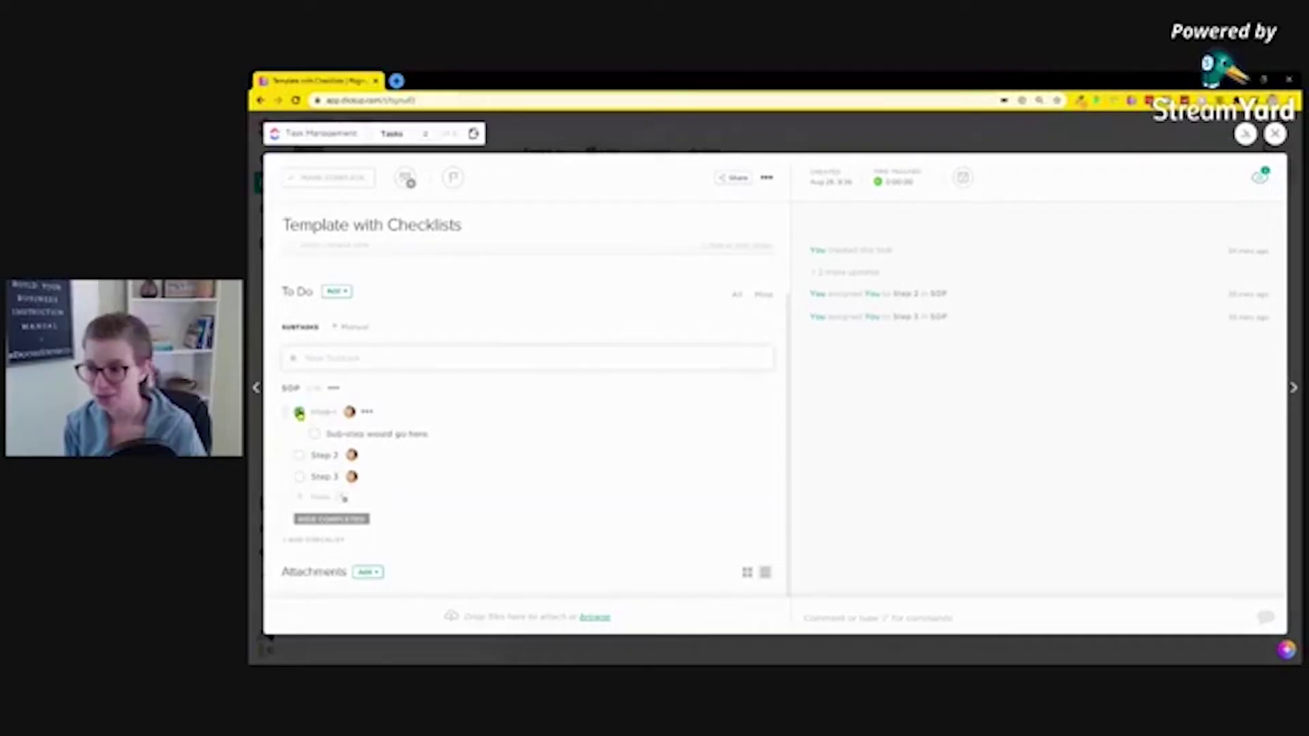
pyautogui.click(299, 413)
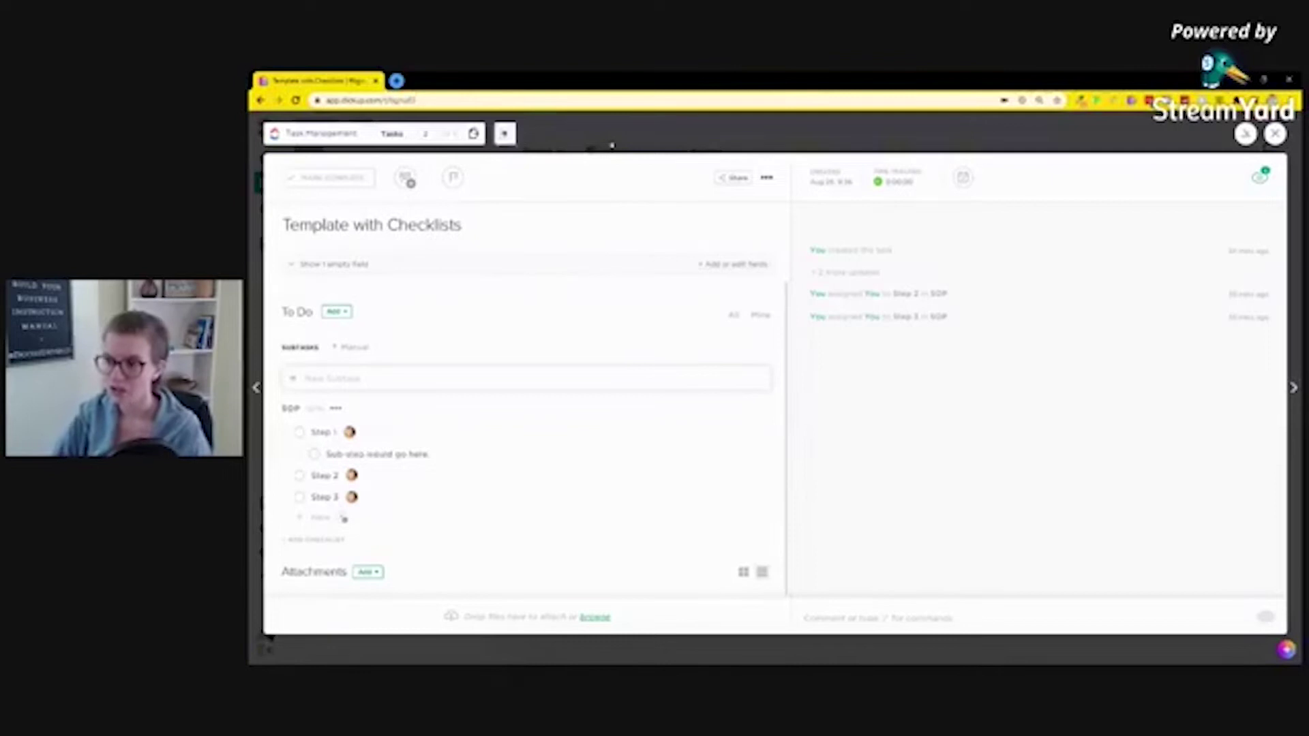
# - Return to the Tasks list and expand all subtasks beneath their parent tasks
pyautogui.click(505, 133)
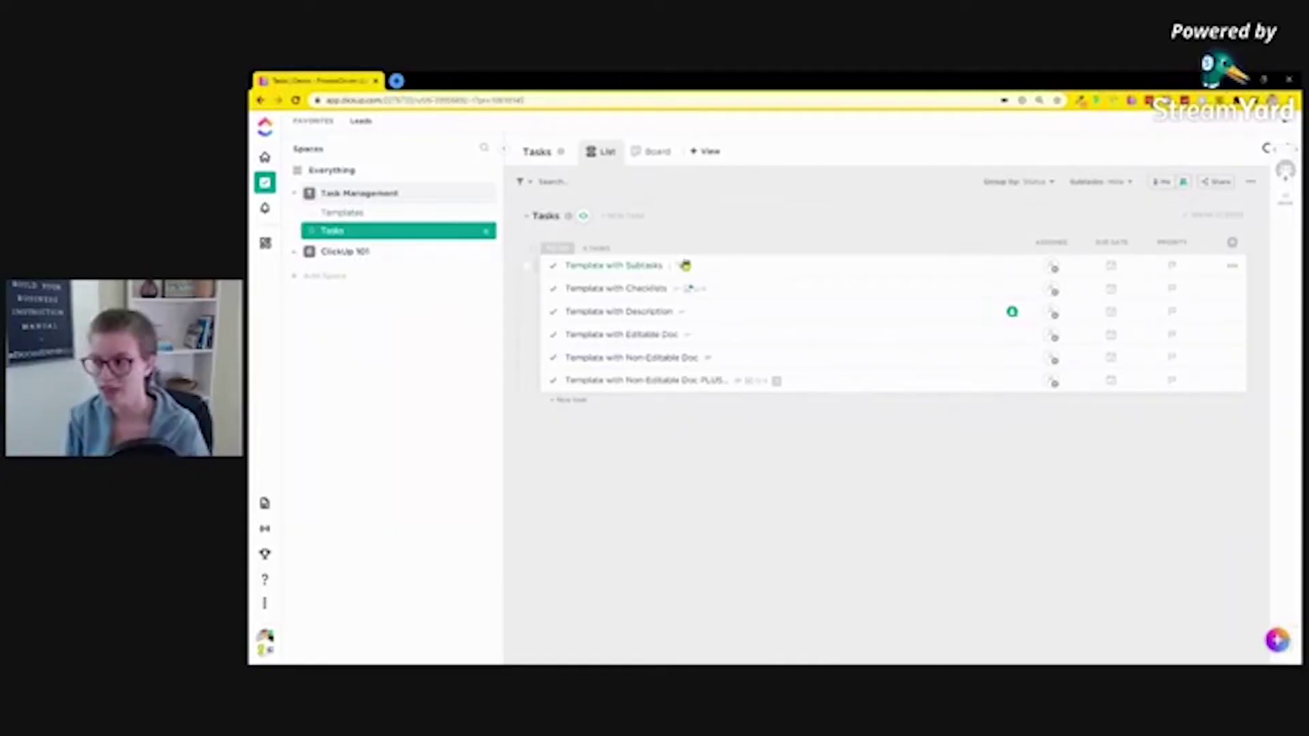
pyautogui.click(1114, 183)
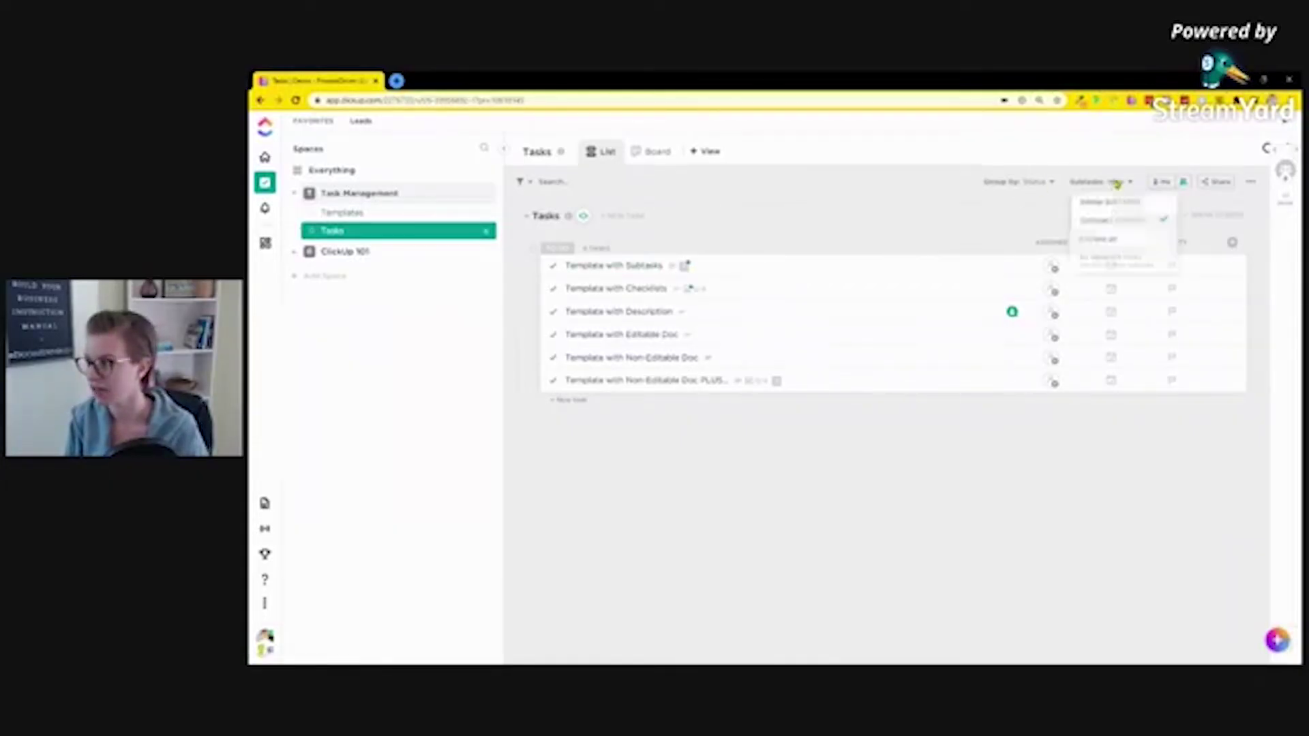
pyautogui.click(1113, 243)
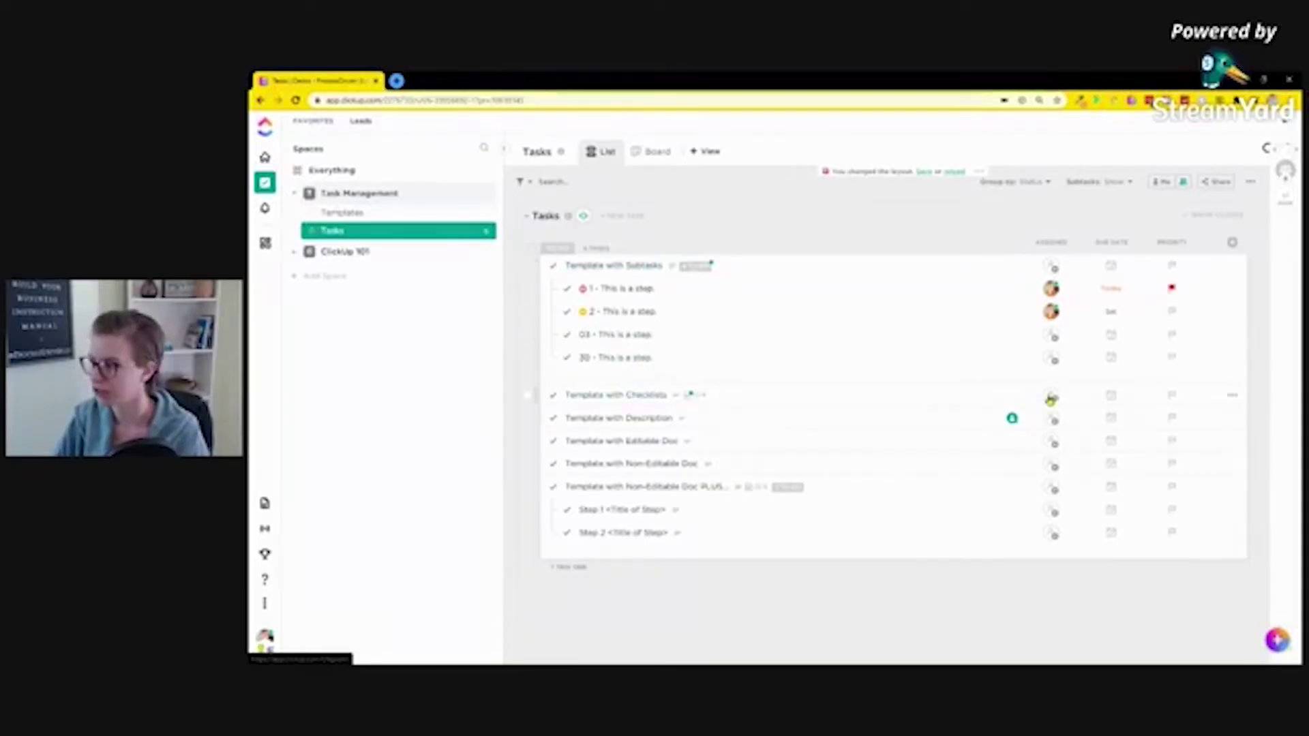
# - Assign the "Template with Checklists" task to yourself and undo the list's subtask layout change
pyautogui.click(1049, 399)
pyautogui.click(1087, 451)
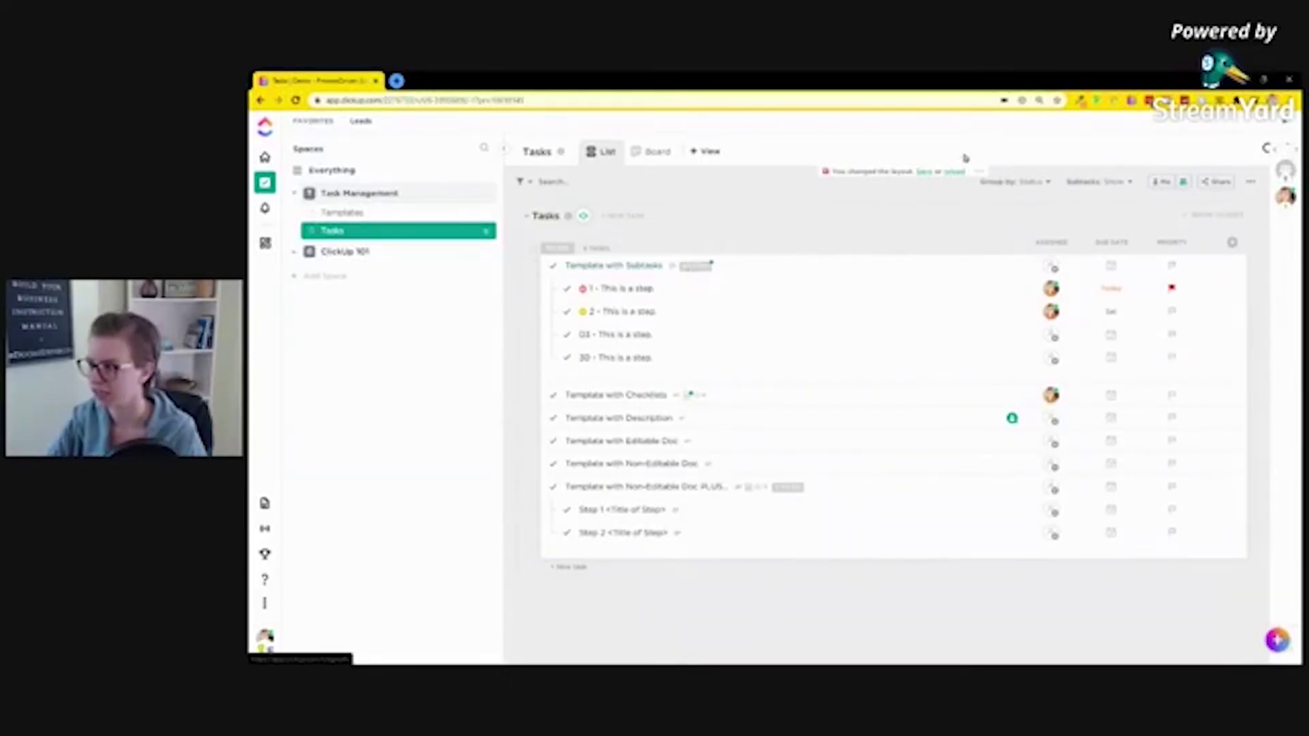
pyautogui.click(955, 172)
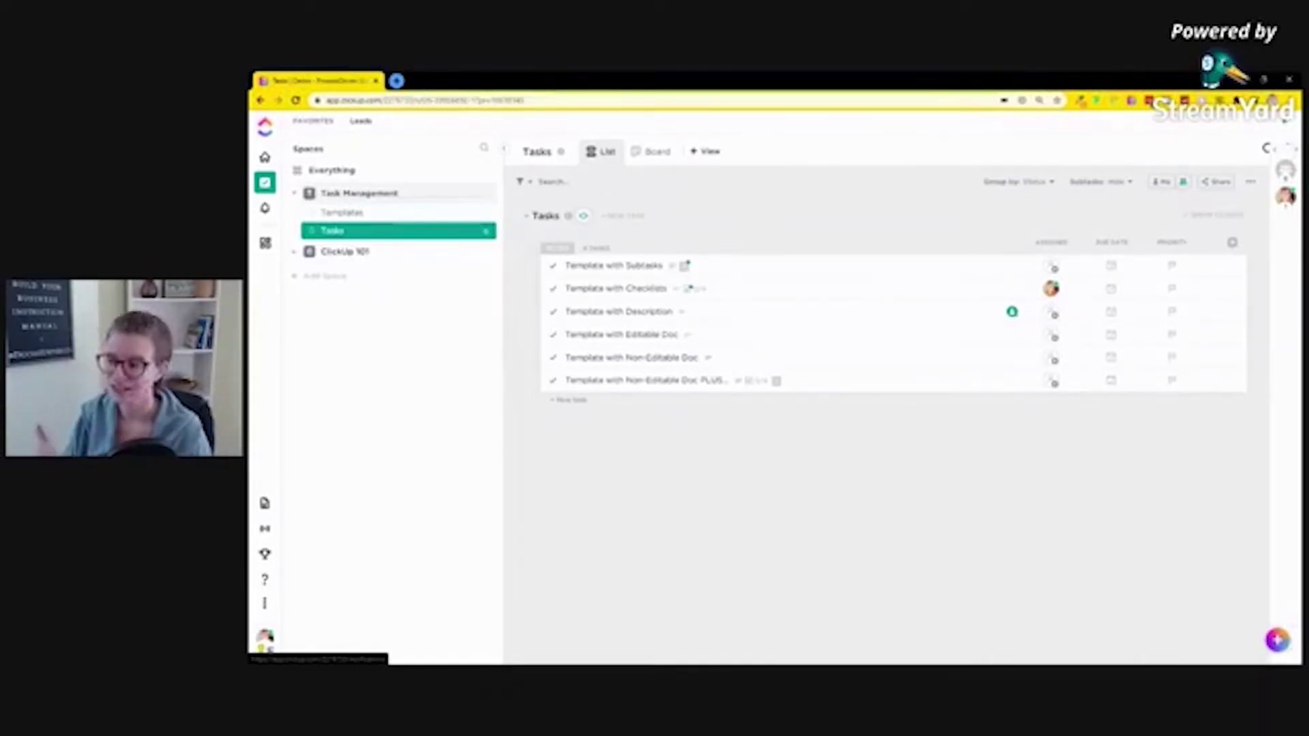
# - Open the "Template with Description" task and expand its full description
pyautogui.click(648, 312)
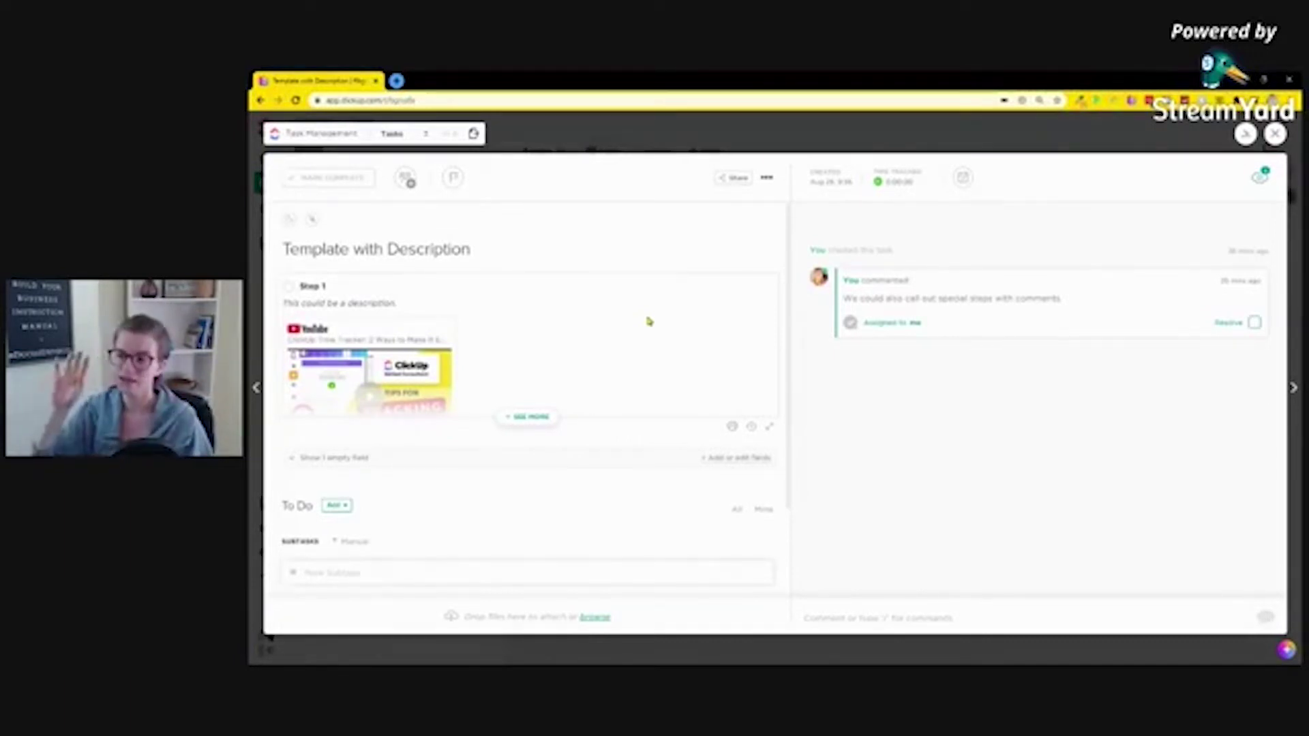
pyautogui.moveTo(491, 246); pyautogui.dragTo(283, 251)
pyautogui.click(550, 304)
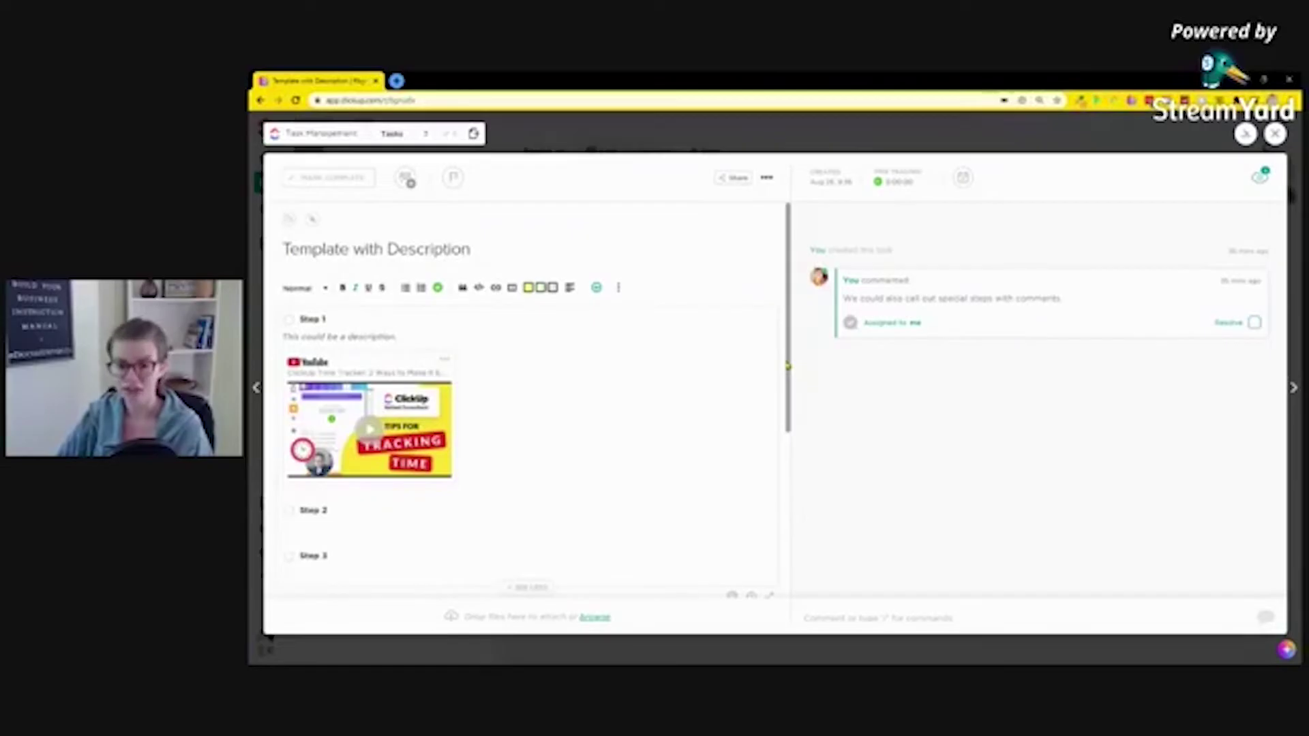
pyautogui.click(784, 368)
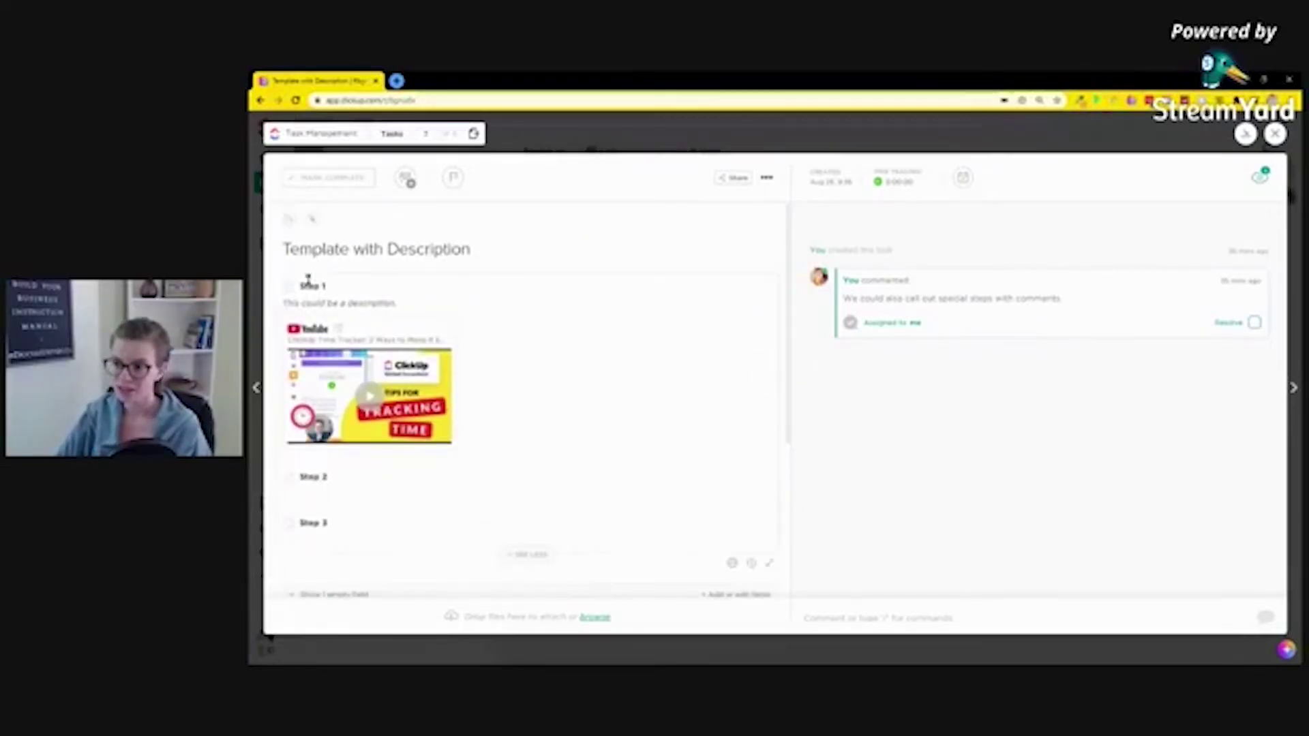
# - Try another list format on Step 1 in the description and mark it as a completed checklist item
pyautogui.click(375, 289)
pyautogui.moveTo(326, 319); pyautogui.dragTo(297, 319)
pyautogui.click(422, 289)
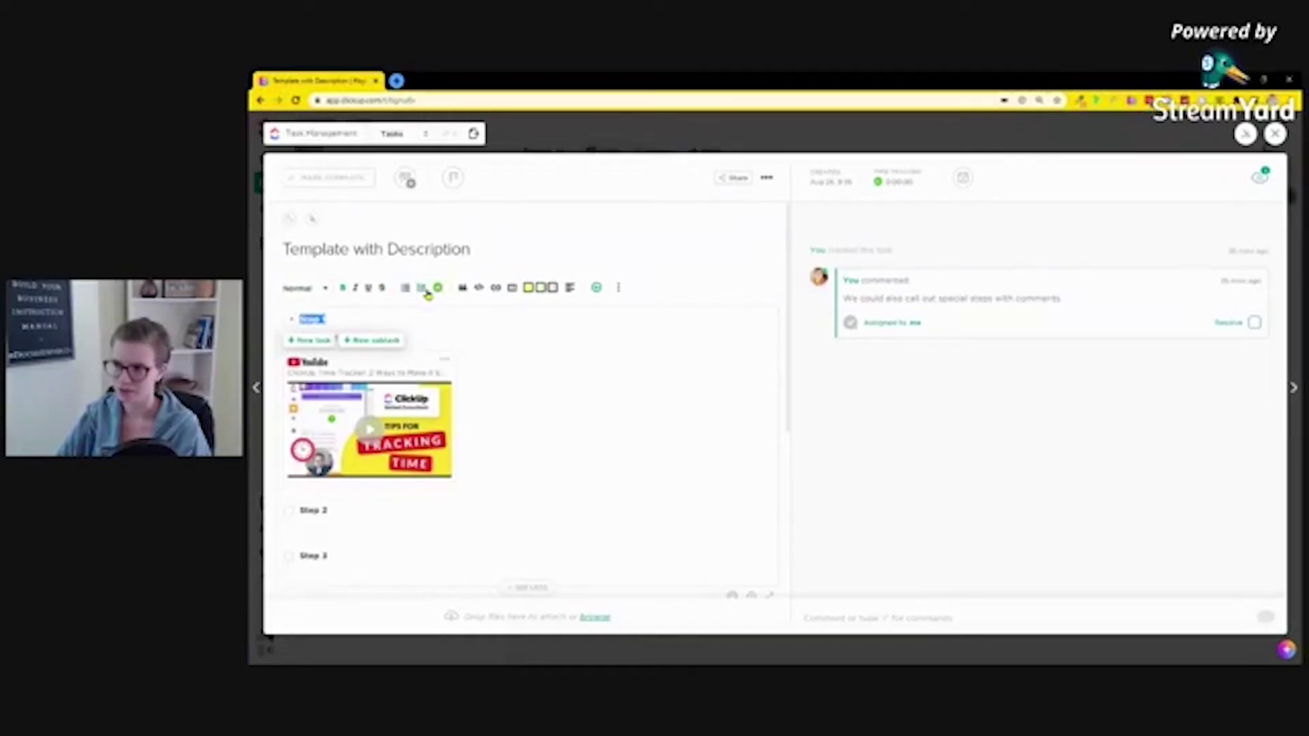
pyautogui.click(289, 319)
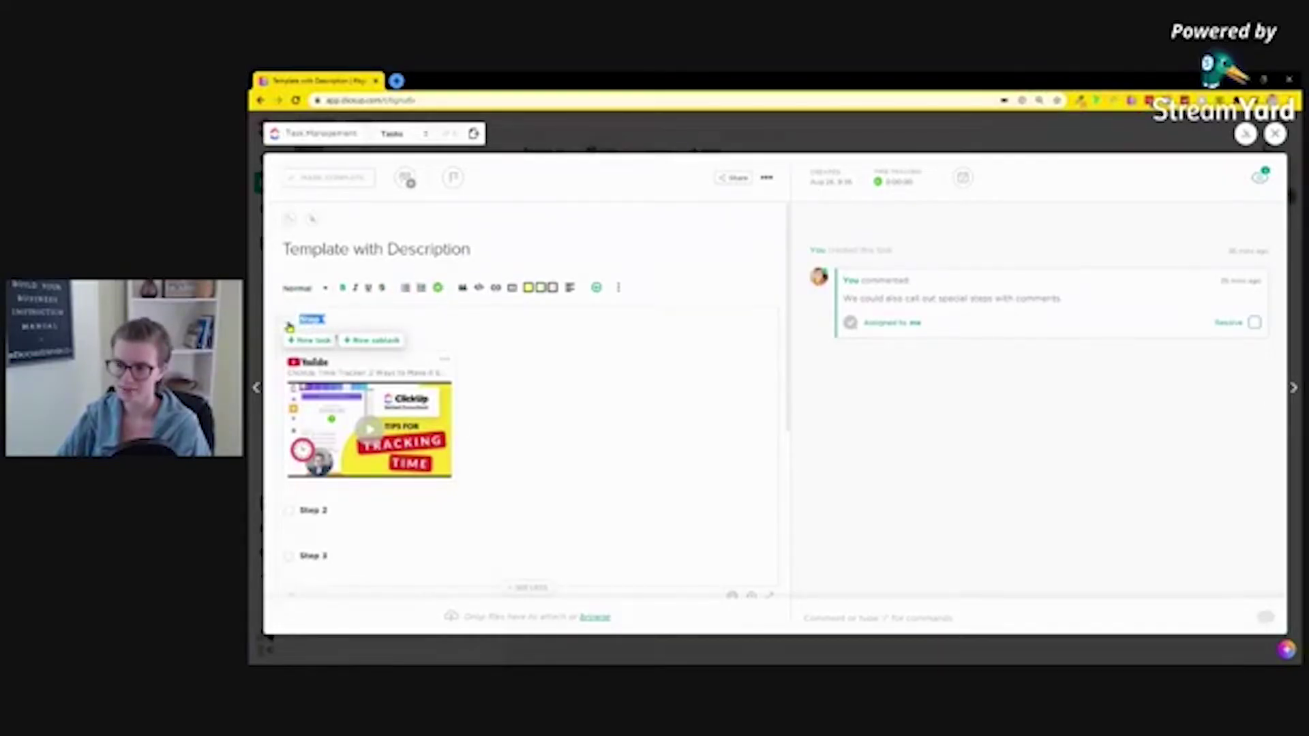
pyautogui.click(483, 322)
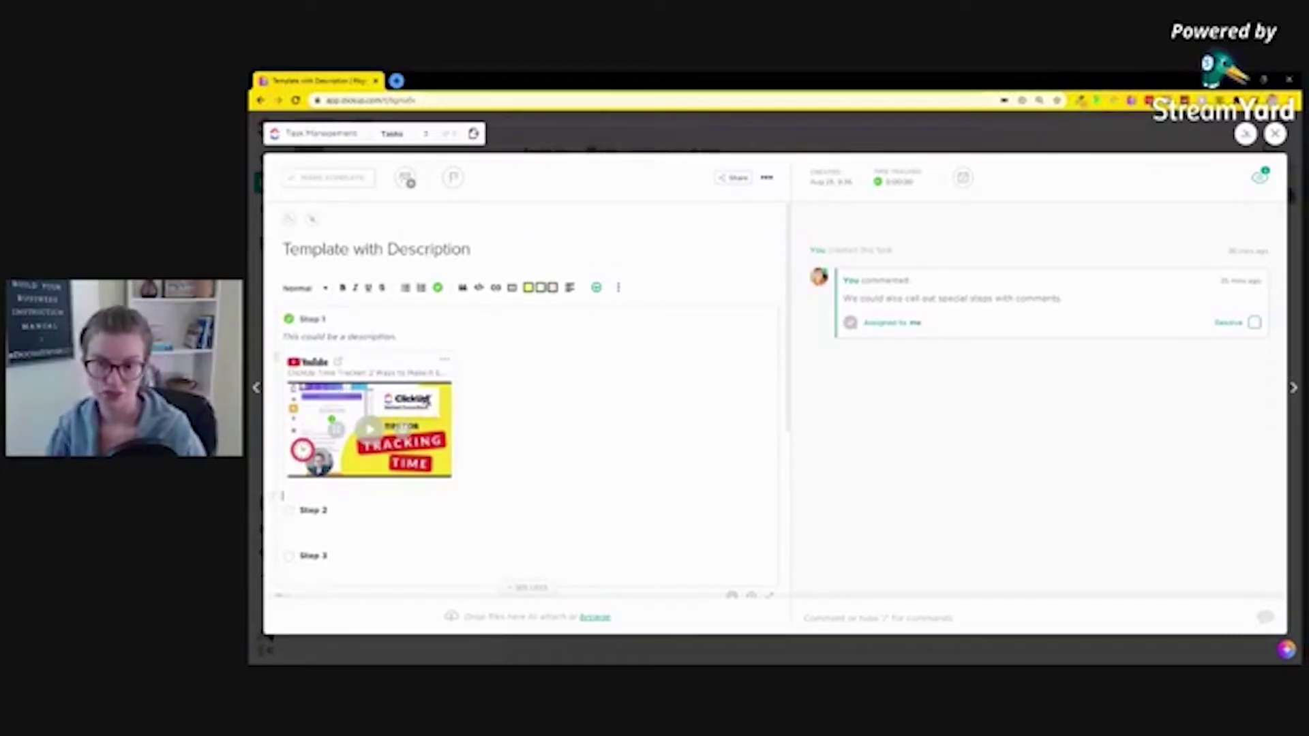
# - Shrink the embedded YouTube video under Step 1 to about half its width
pyautogui.moveTo(408, 336); pyautogui.dragTo(275, 334)
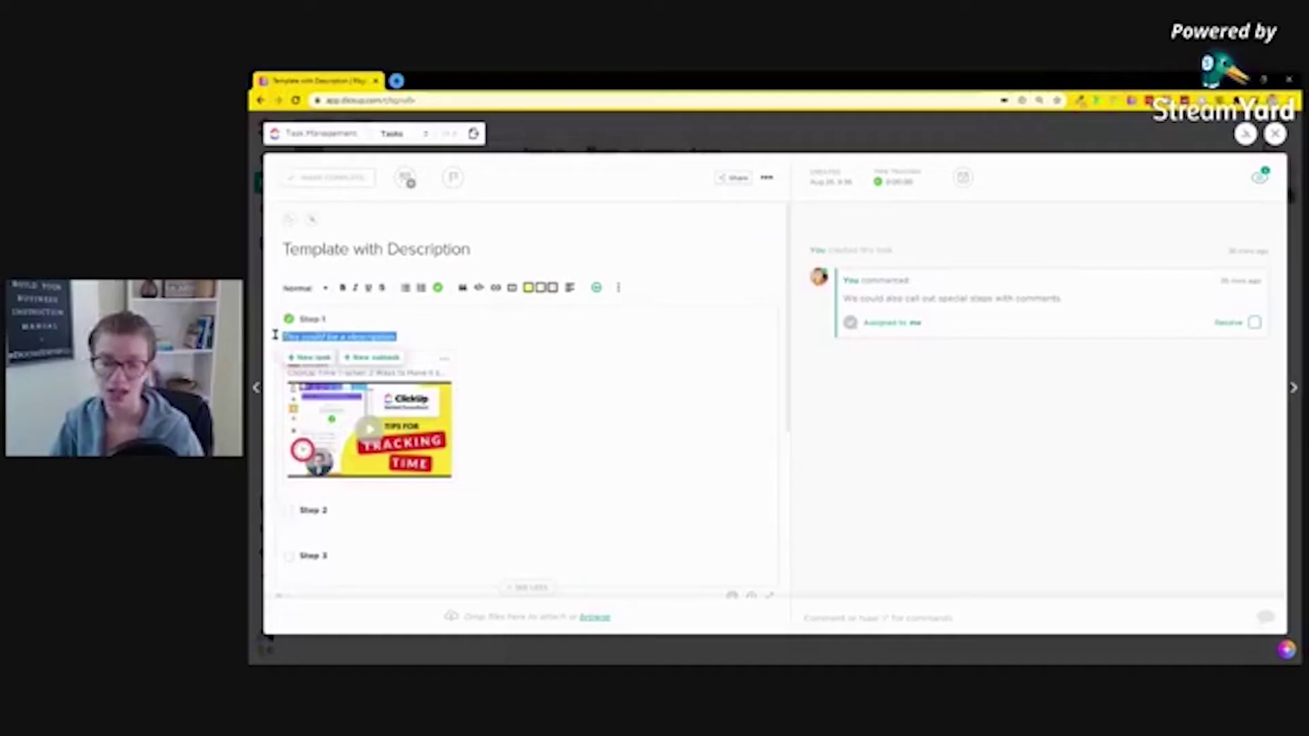
pyautogui.click(419, 479)
pyautogui.click(593, 455)
pyautogui.click(452, 479)
pyautogui.moveTo(451, 481); pyautogui.dragTo(378, 482)
pyautogui.moveTo(376, 398)
pyautogui.mouseDown()
pyautogui.moveTo(481, 430)
pyautogui.moveTo(378, 408)
pyautogui.mouseUp()
pyautogui.click(437, 412)
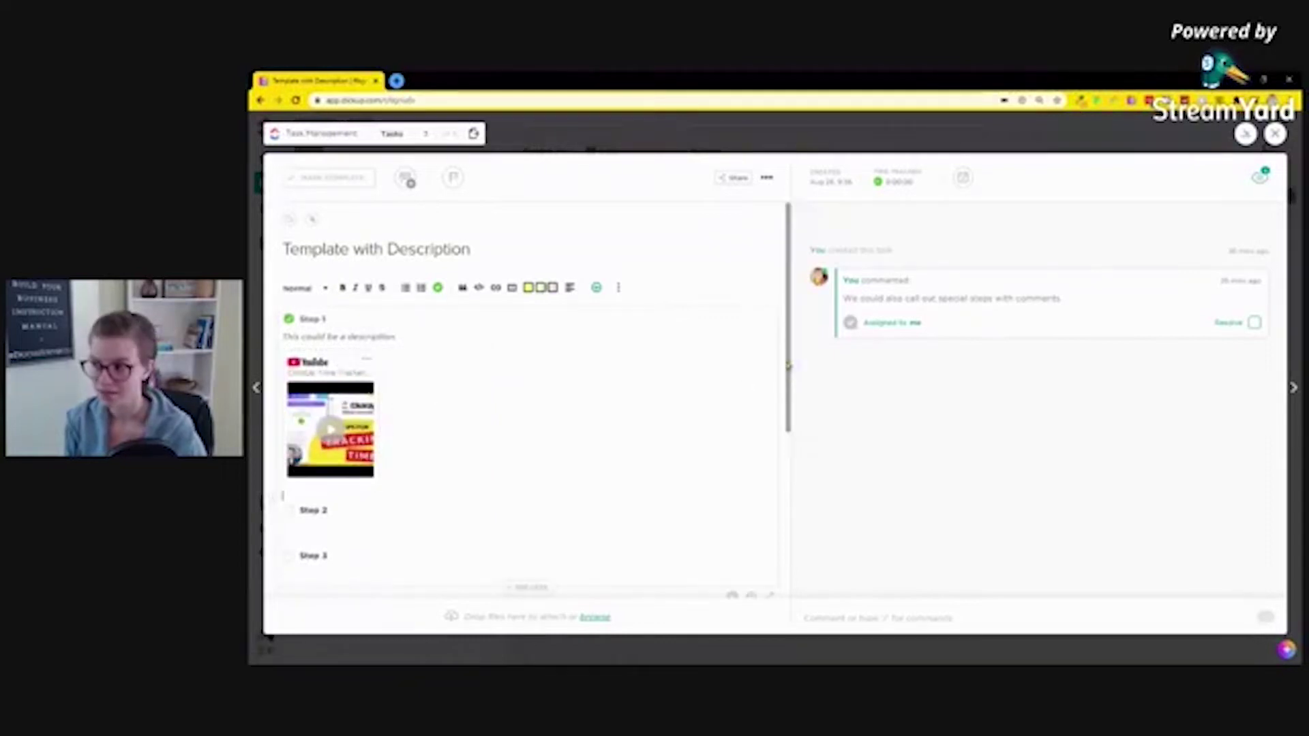
# - Format the Step 2 line in the description as Heading 2
pyautogui.scroll(-2, 784, 382)
pyautogui.scroll(1, 777, 388)
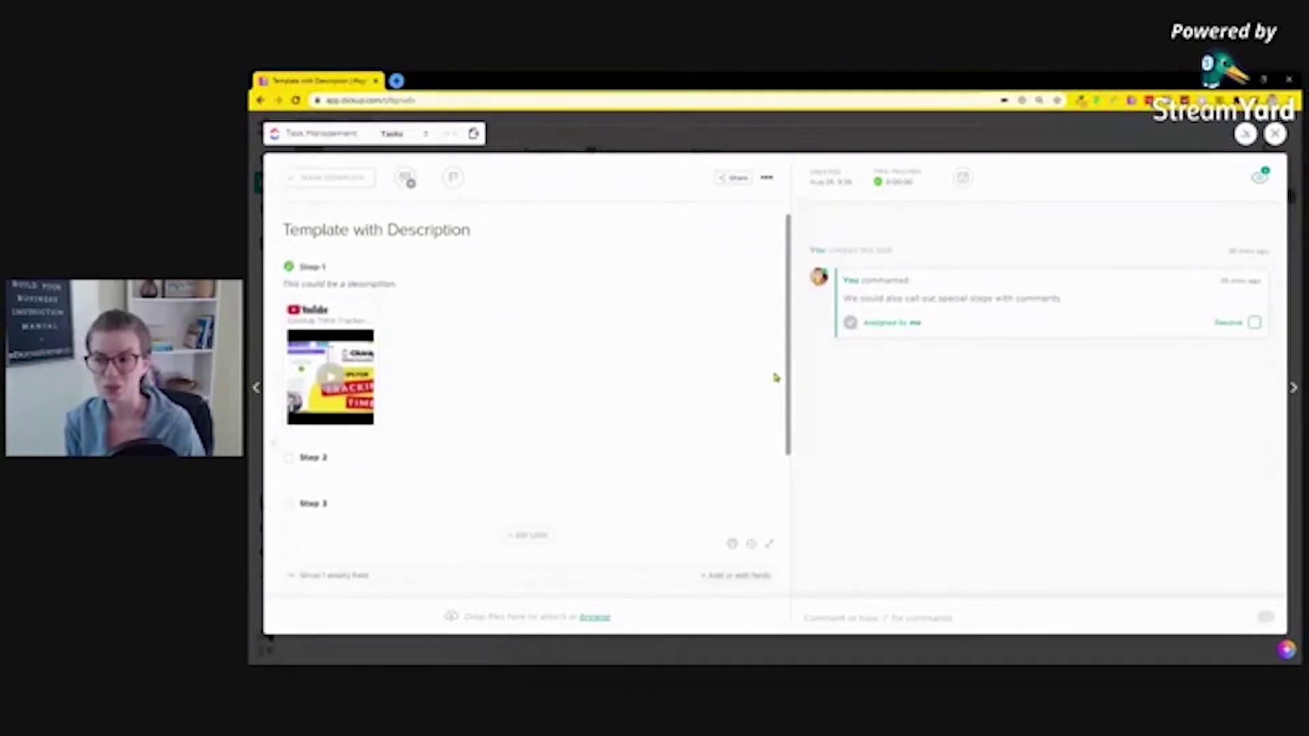
pyautogui.moveTo(298, 457); pyautogui.dragTo(300, 420)
pyautogui.click(304, 256)
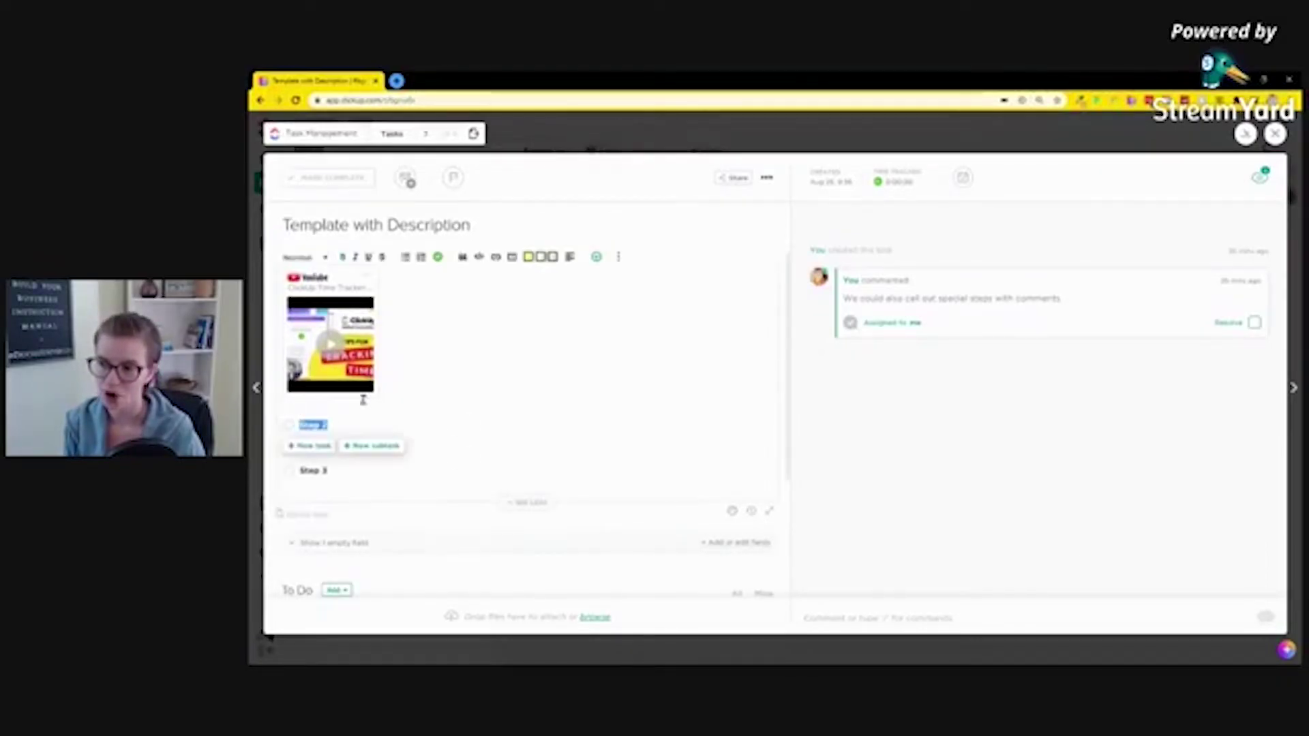
pyautogui.click(322, 257)
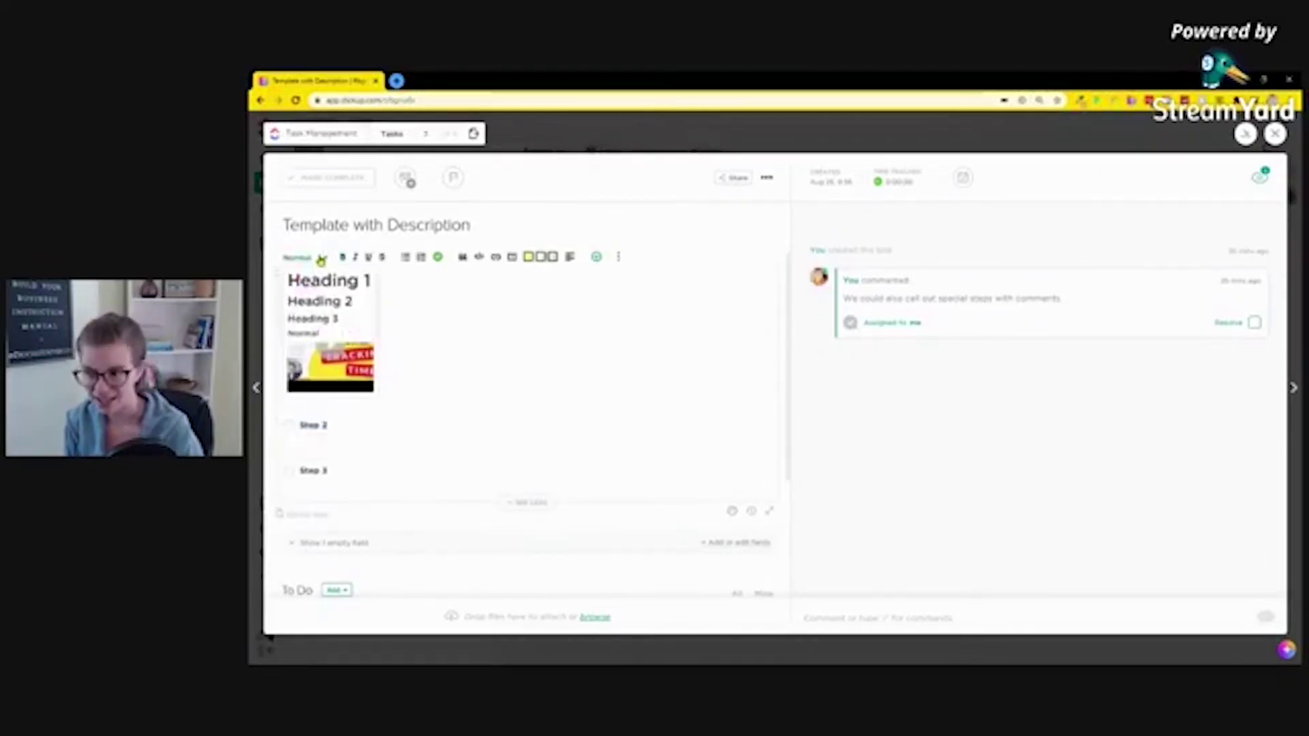
pyautogui.click(317, 301)
pyautogui.click(324, 455)
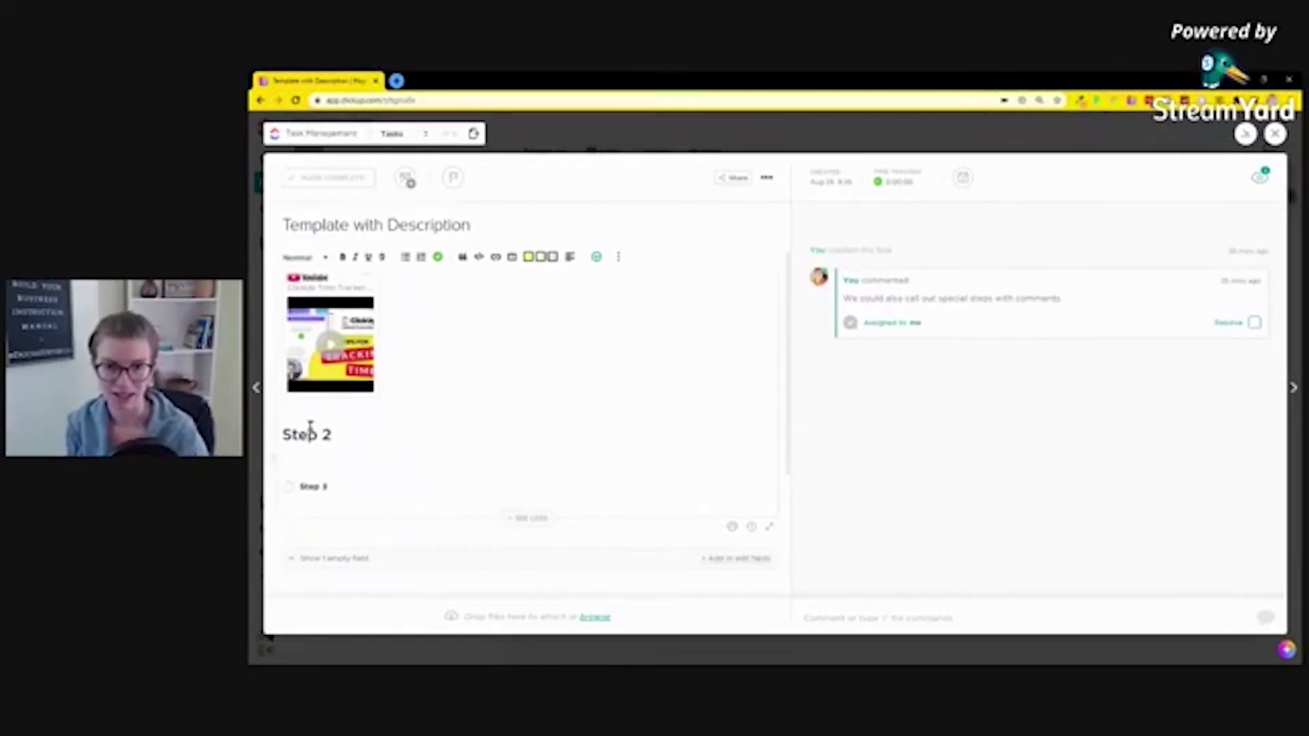
pyautogui.scroll(1, 320, 416)
pyautogui.scroll(-4, 545, 395)
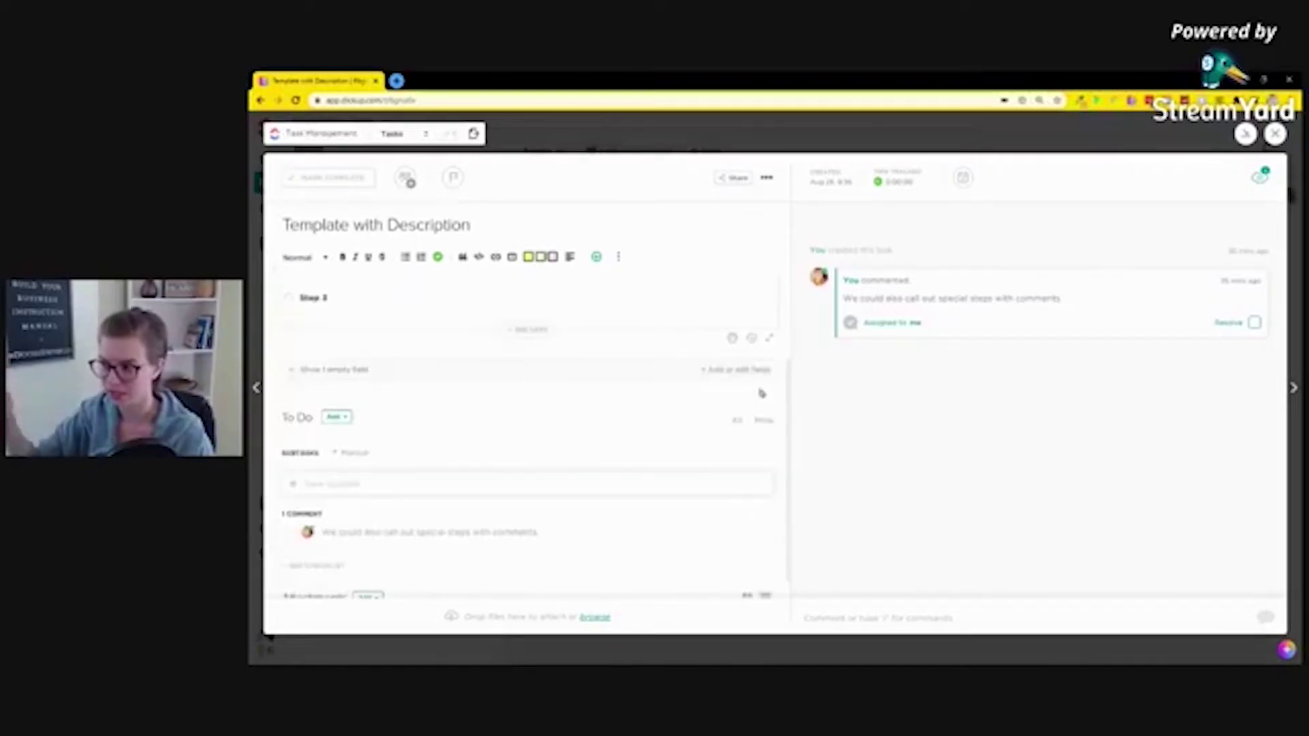
# - Review the Step 2 heading in the full-size description, and close the Template with Description task
pyautogui.click(767, 339)
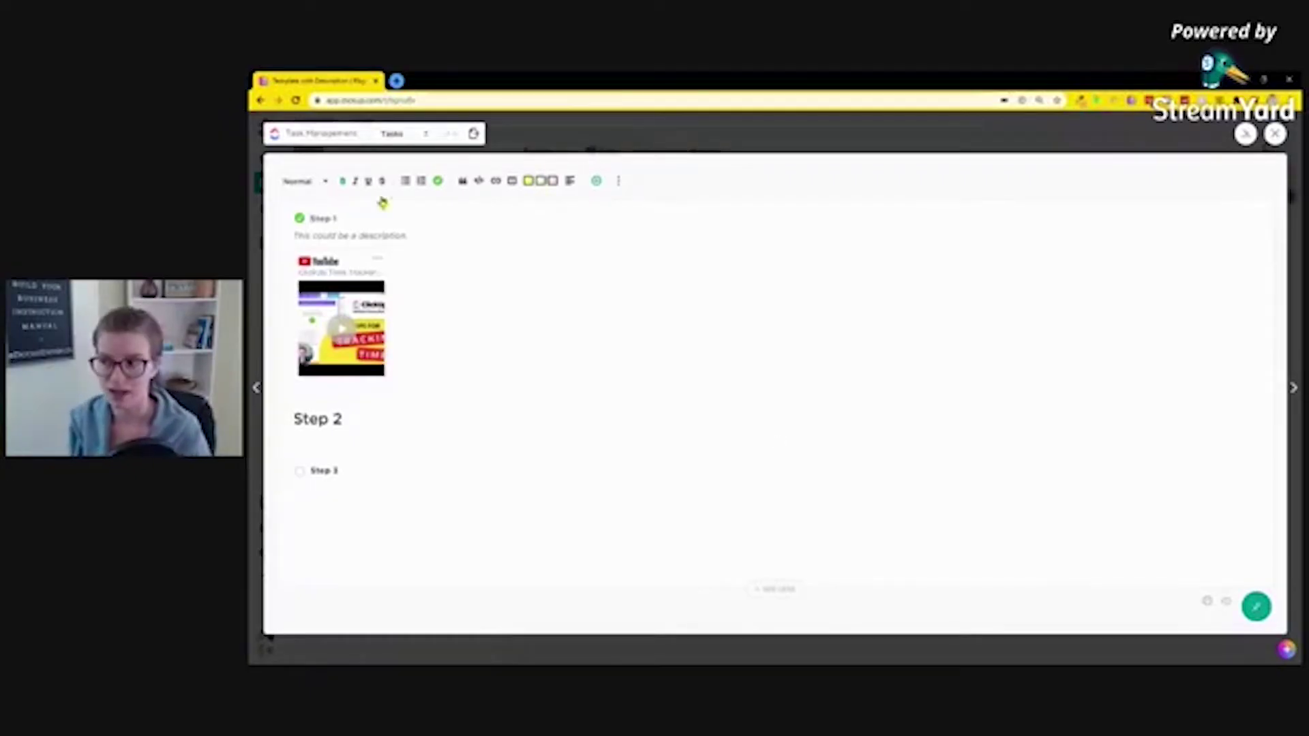
pyautogui.moveTo(362, 420); pyautogui.dragTo(292, 420)
pyautogui.click(439, 394)
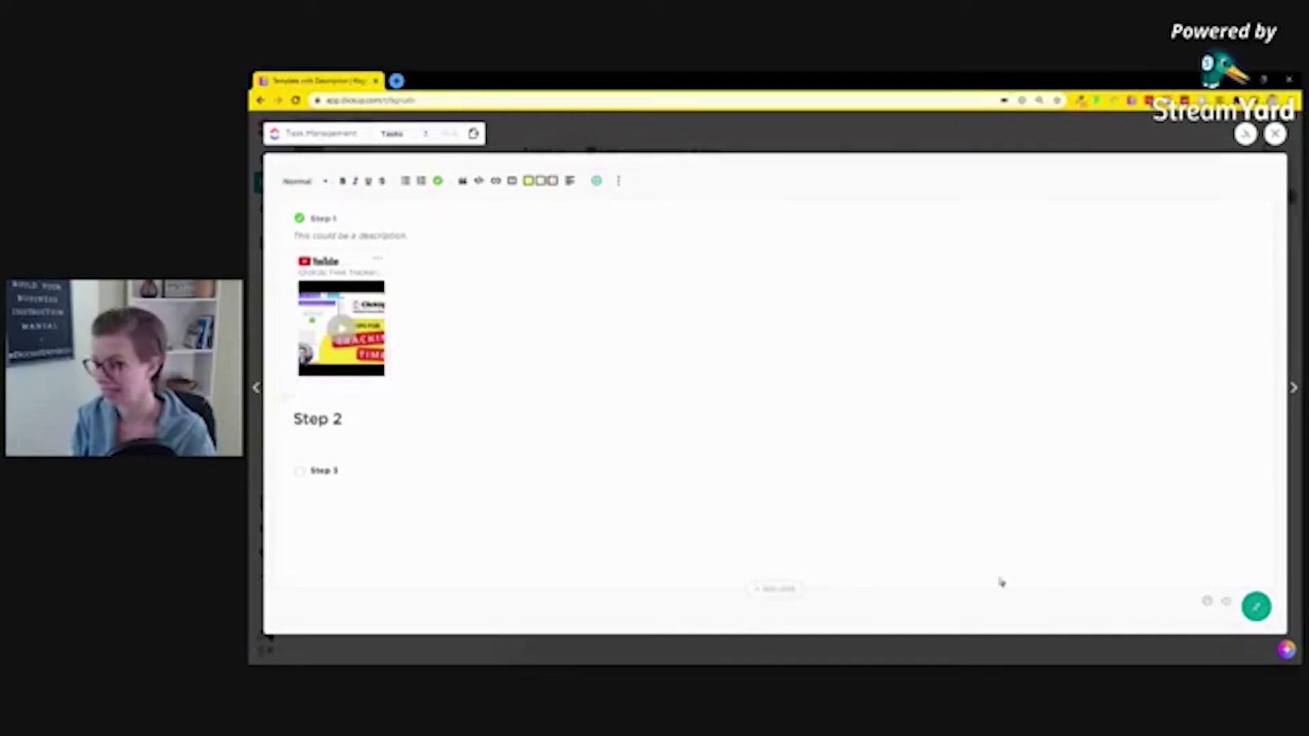
pyautogui.click(1256, 606)
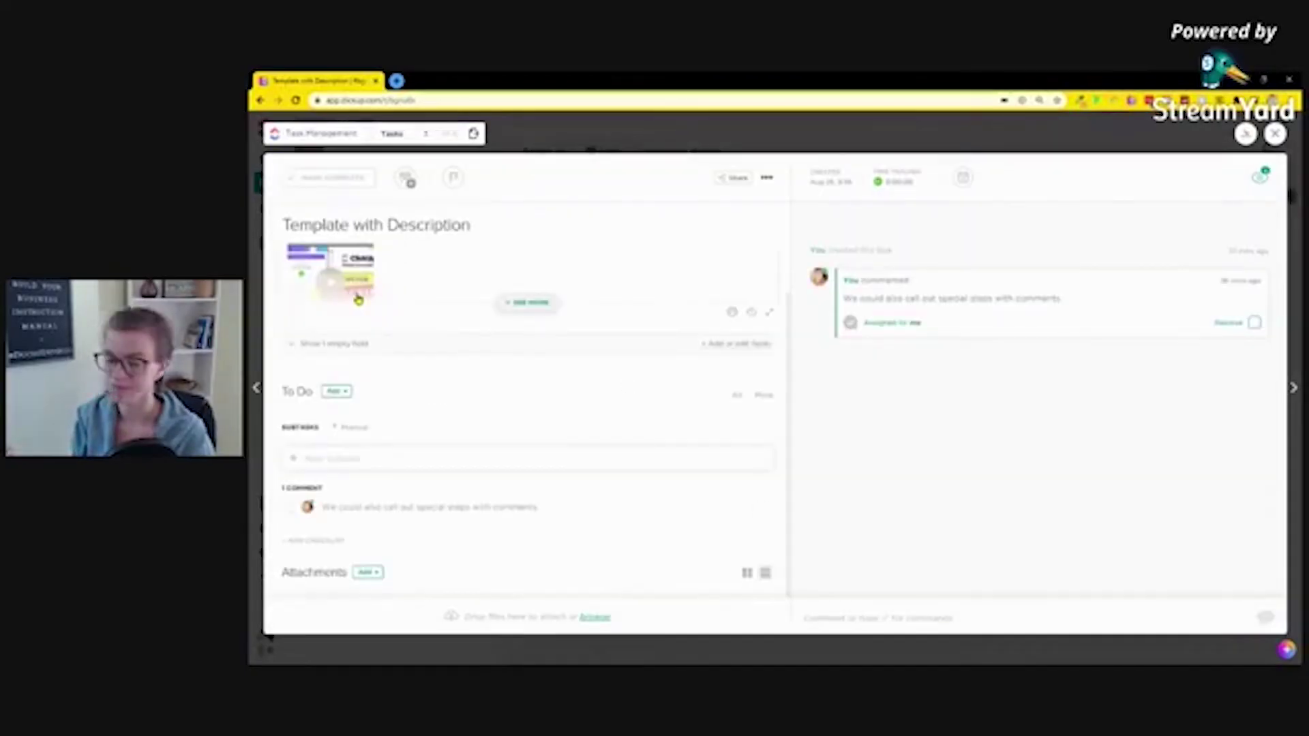
pyautogui.press('Escape')
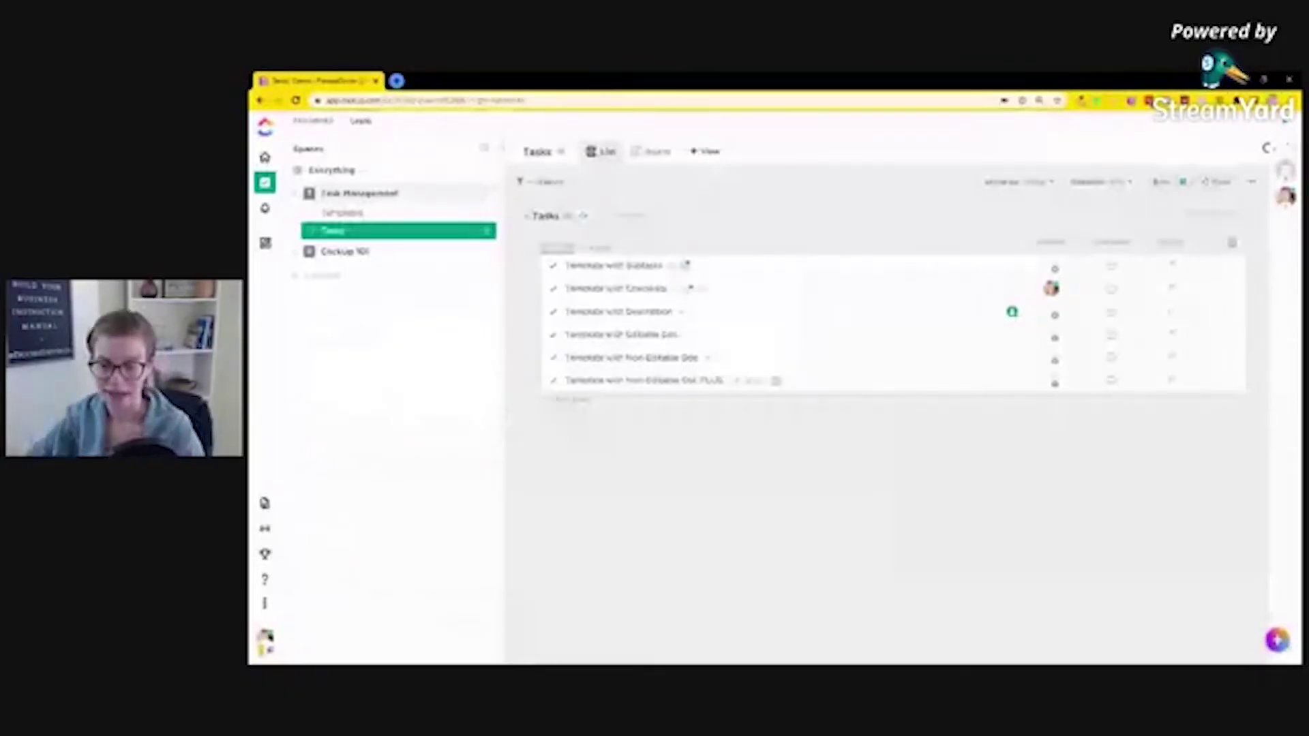
# - Reopen the Template with Description task and examine its assigned comment and where it is listed under To Do
pyautogui.click(750, 311)
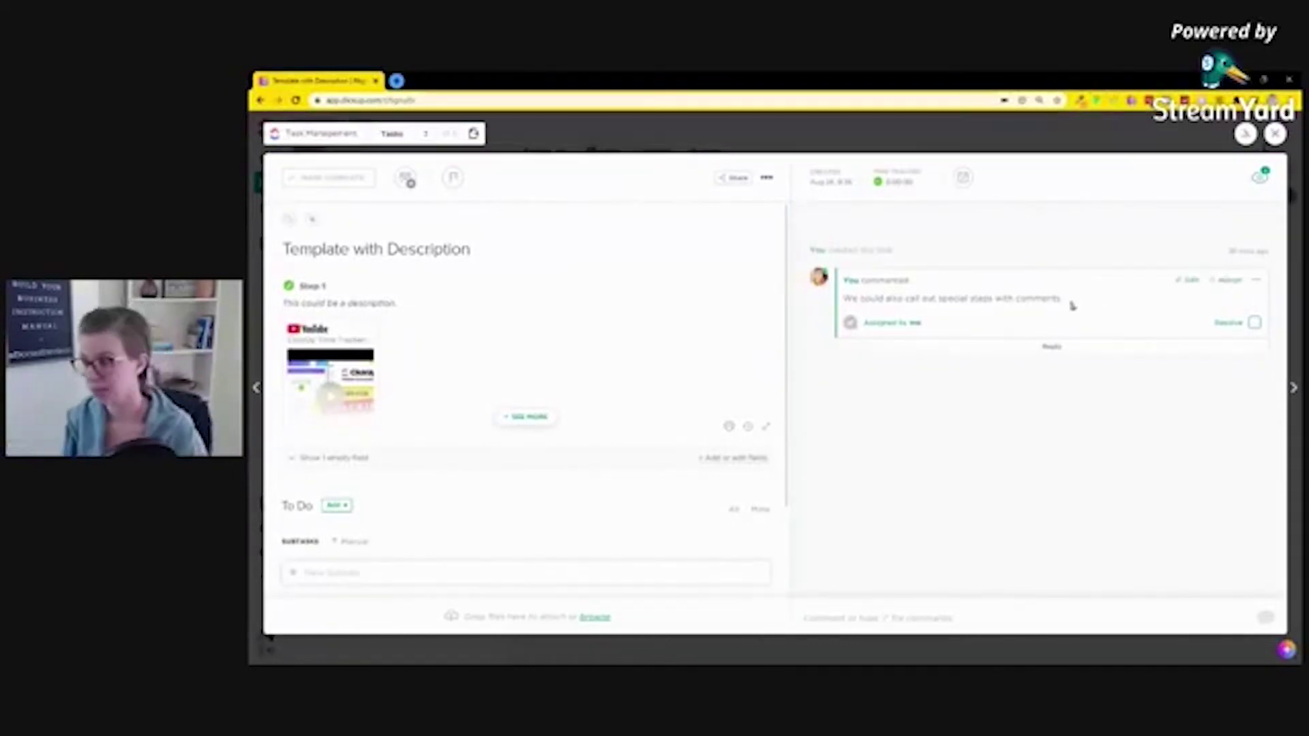
pyautogui.moveTo(856, 299); pyautogui.dragTo(1063, 304)
pyautogui.click(938, 432)
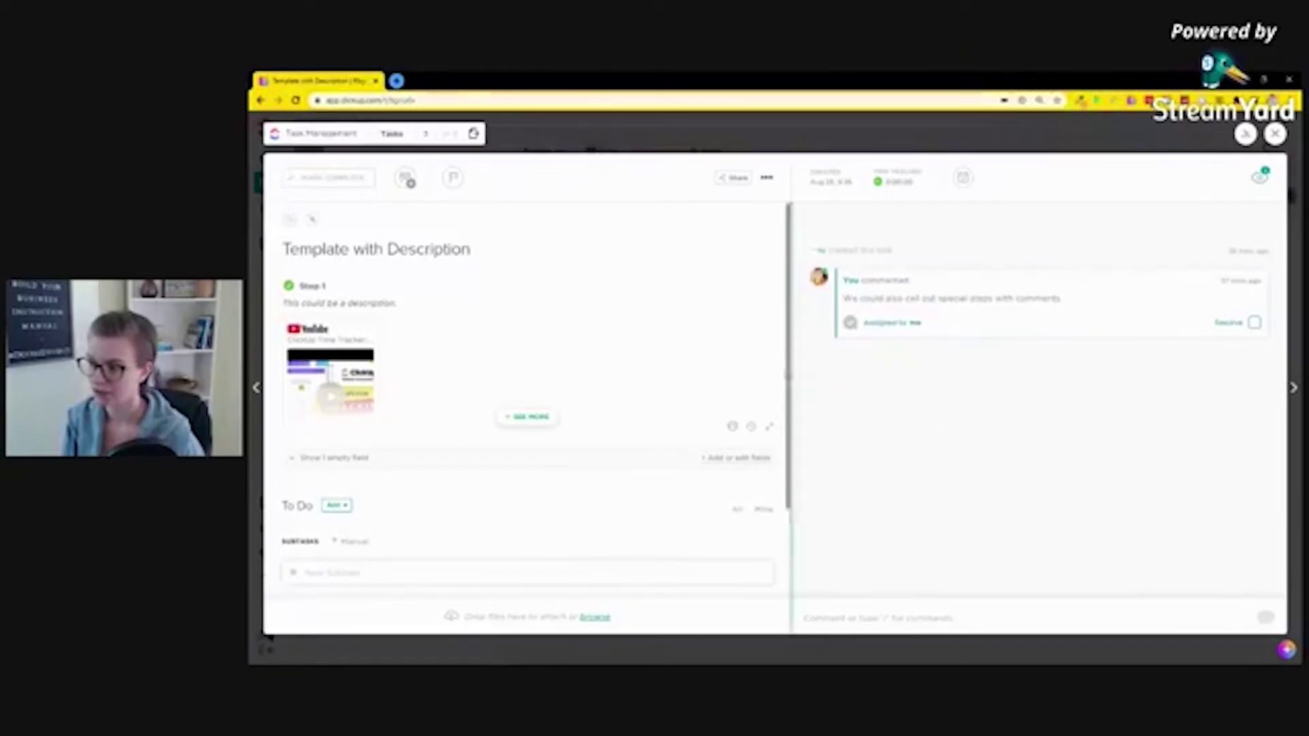
pyautogui.scroll(-3, 777, 477)
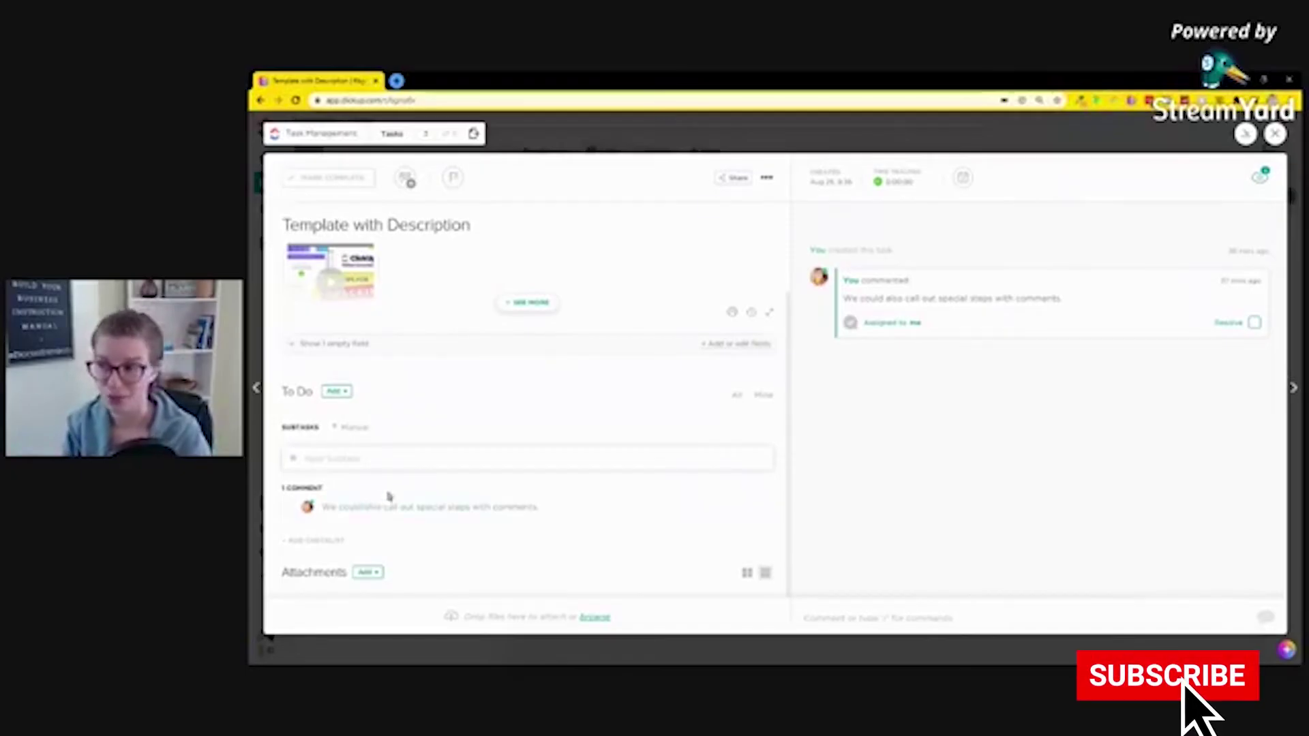
pyautogui.scroll(3, 467, 395)
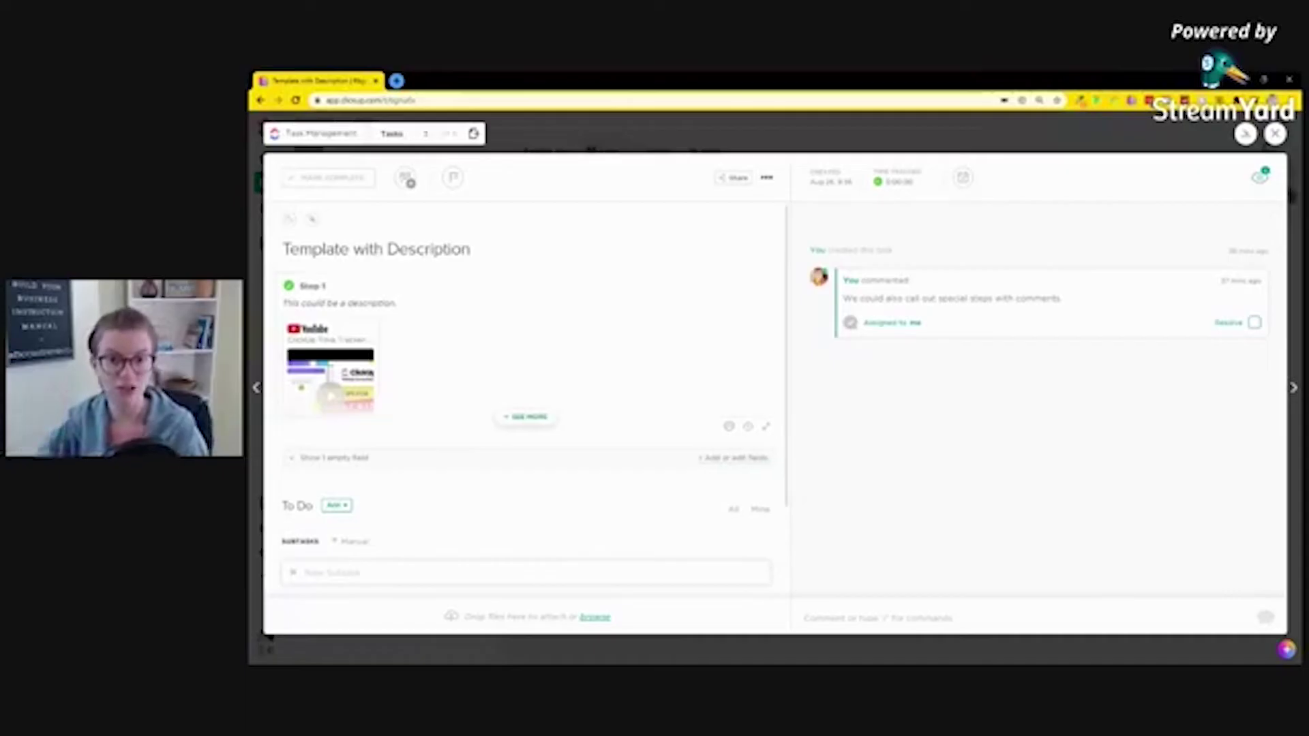
# - Slightly enlarge the embedded YouTube video under Step 1 in the description
pyautogui.click(525, 385)
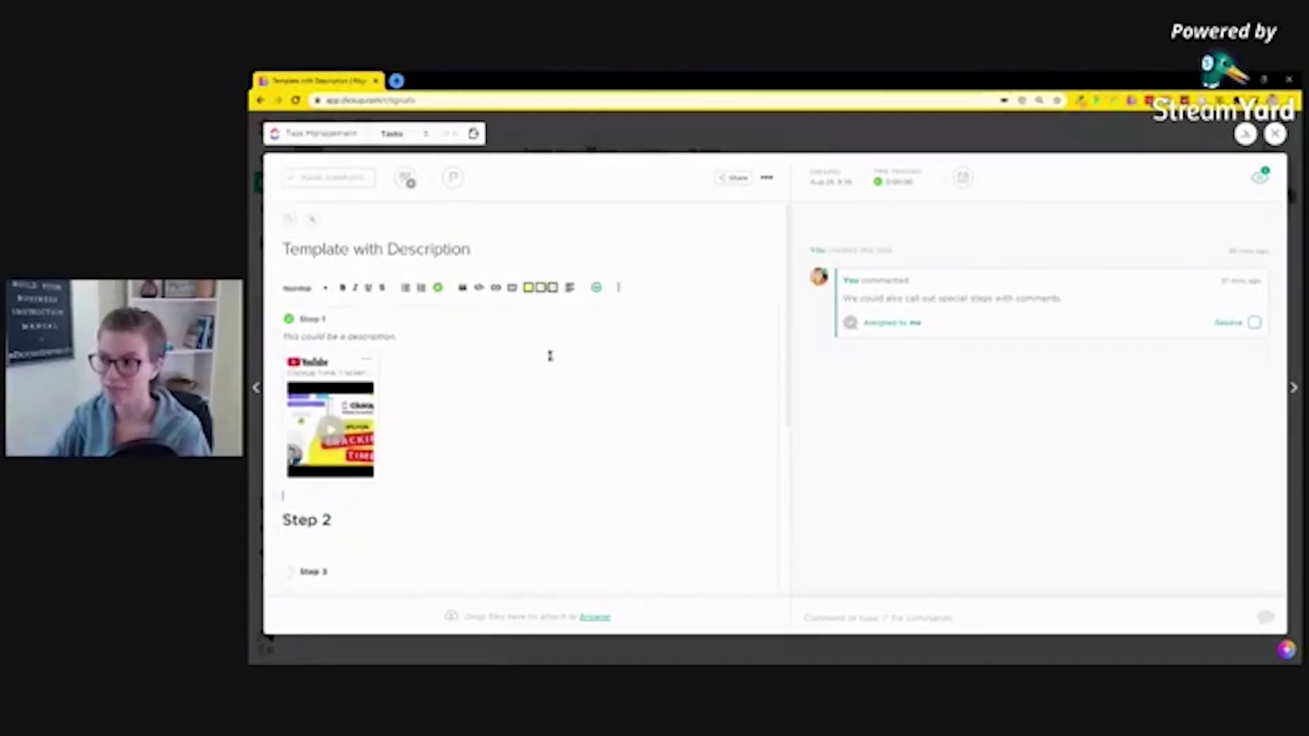
pyautogui.click(377, 474)
pyautogui.moveTo(506, 506); pyautogui.dragTo(400, 437)
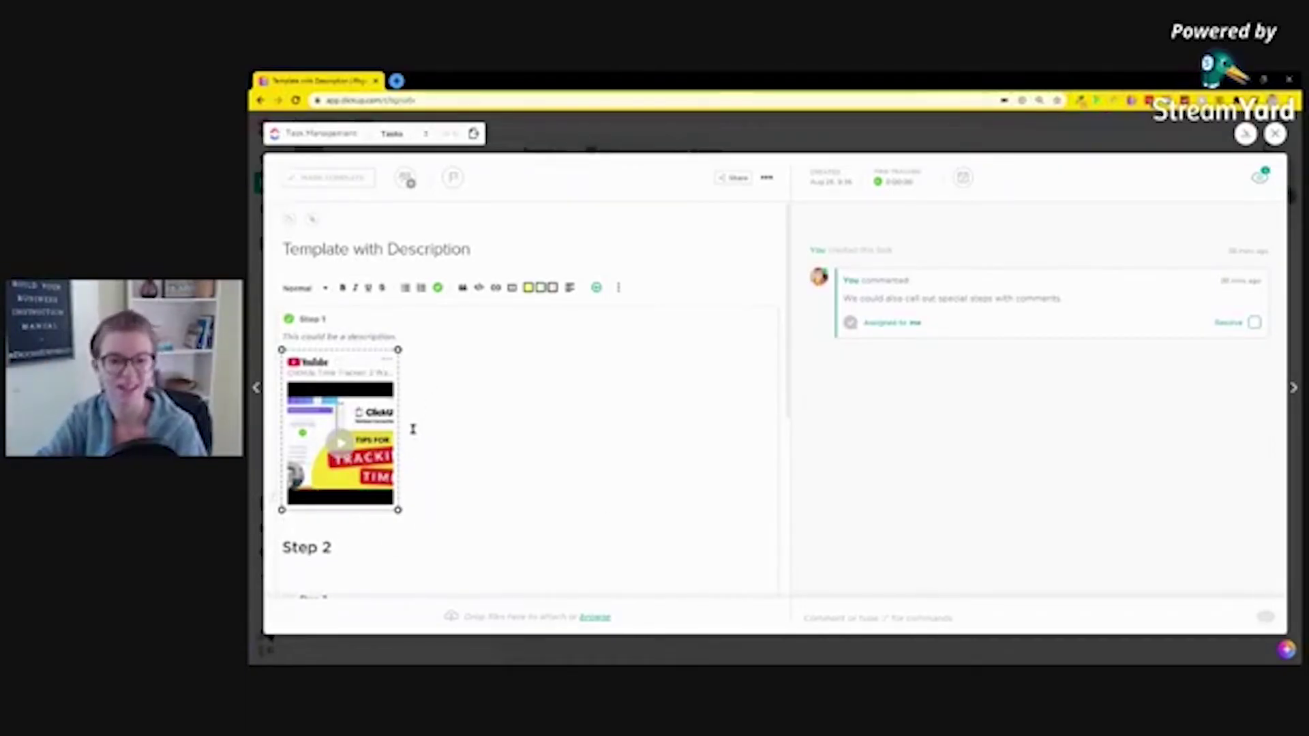
# - Check the description's version history, and close the Template with Description task
pyautogui.scroll(-4, 579, 413)
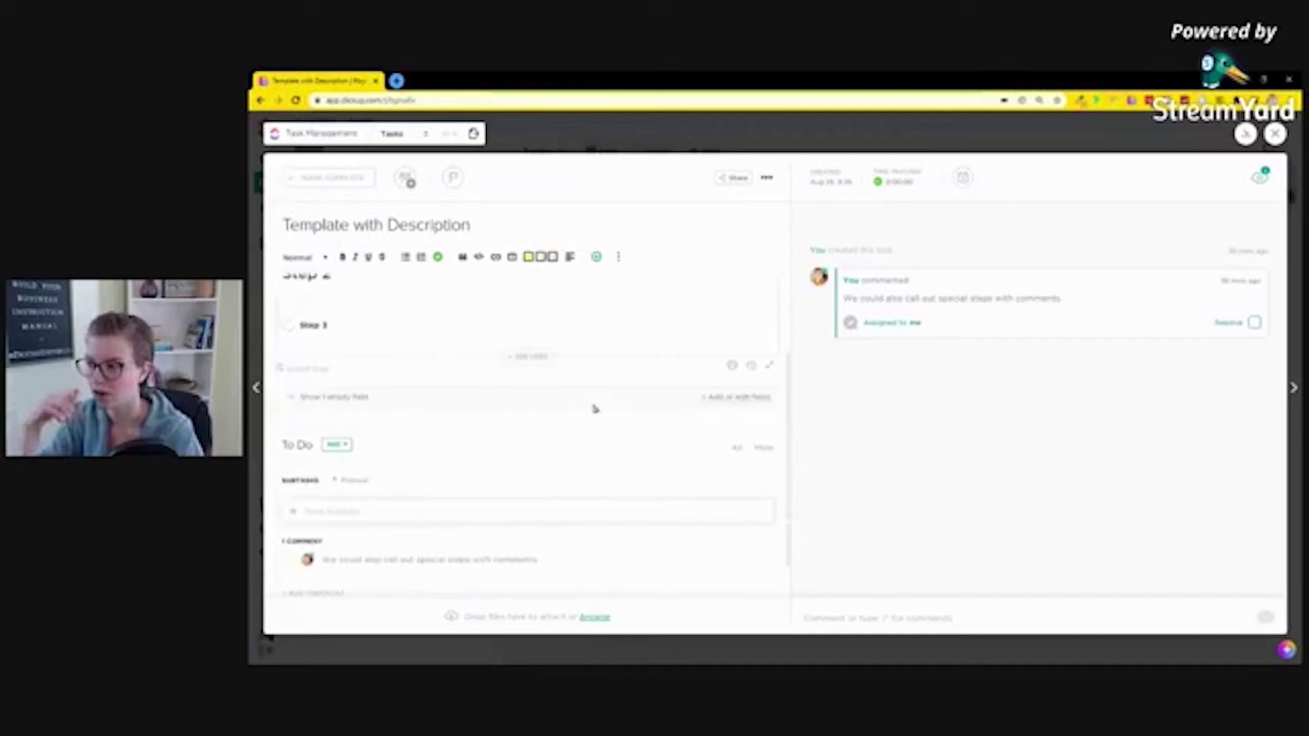
pyautogui.click(750, 366)
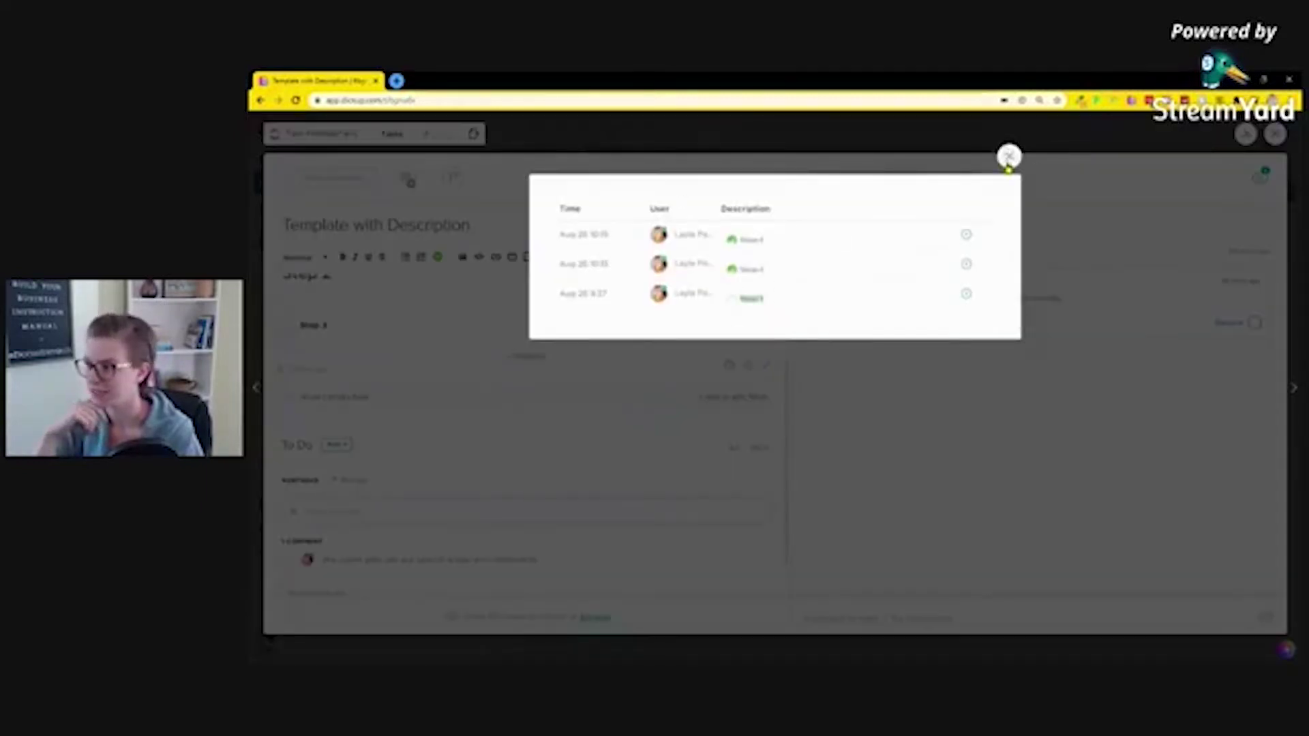
pyautogui.click(1009, 157)
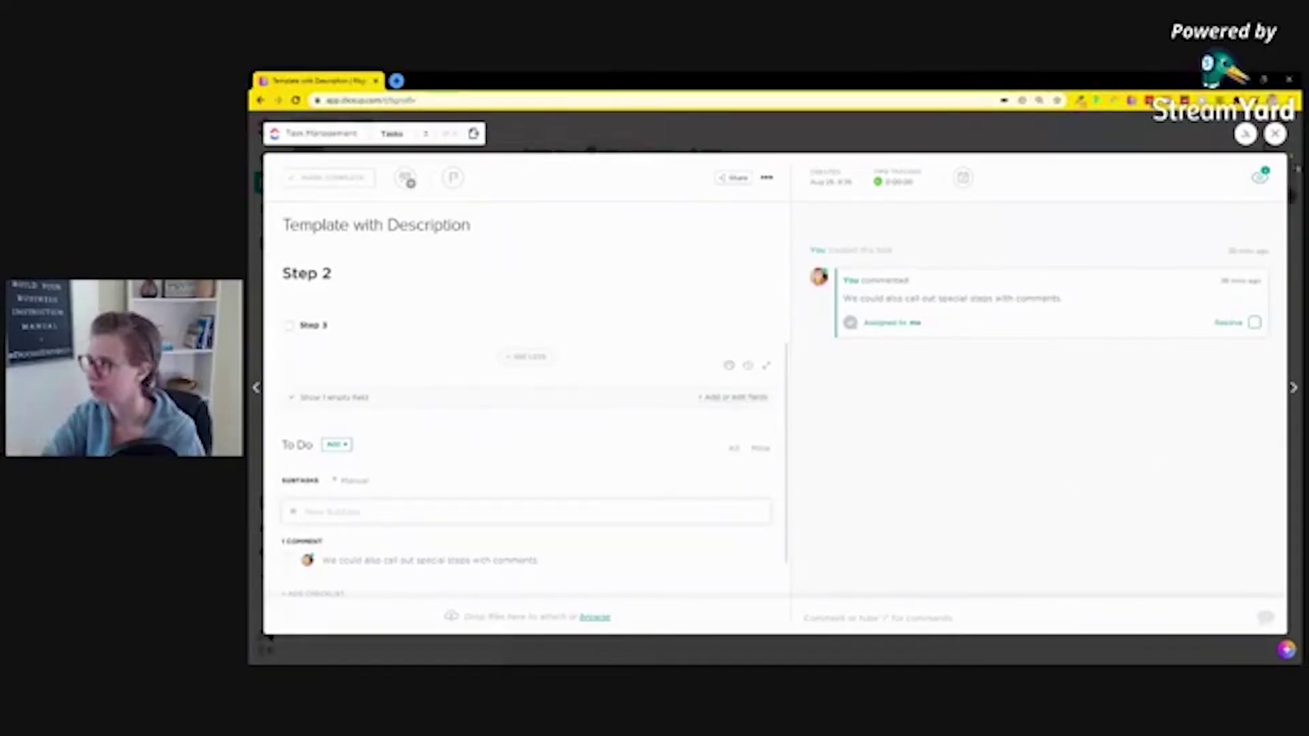
pyautogui.click(1275, 134)
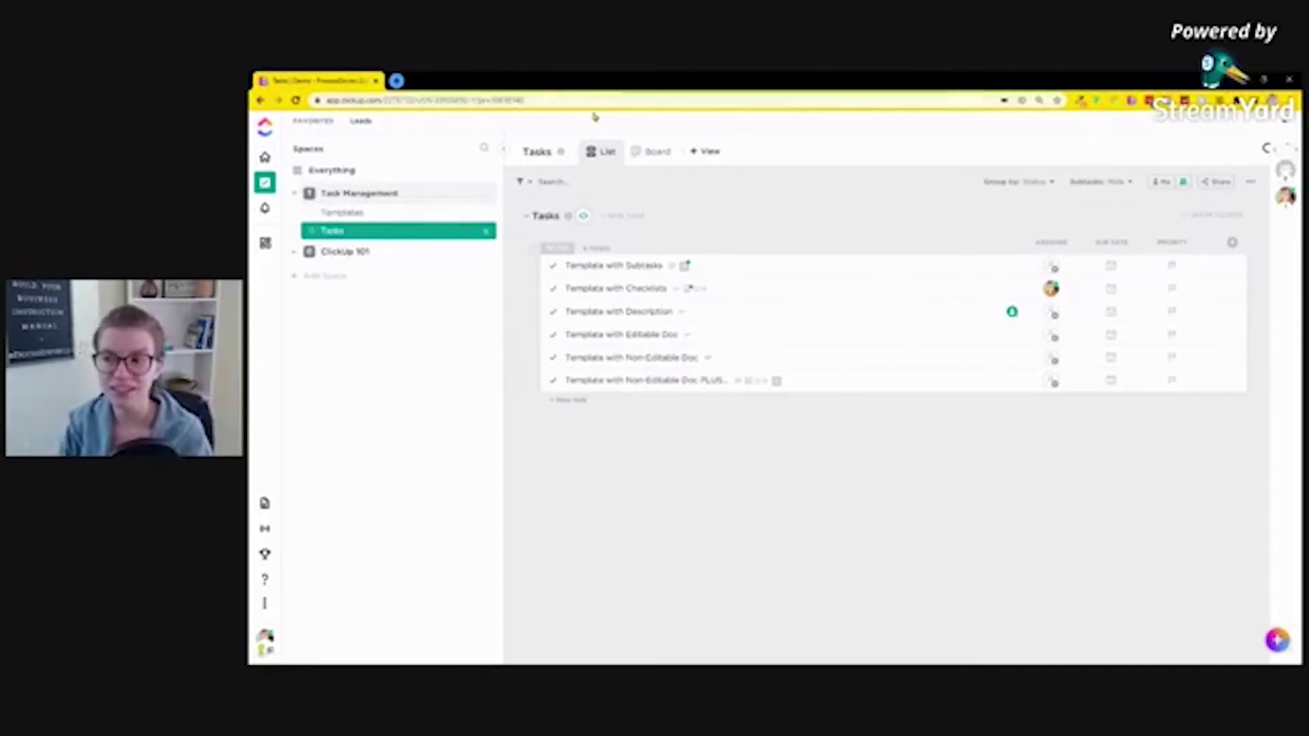
# - Select the subtask, checklist and description template tasks, and clear the selection after hiding the Spaces sidebar
pyautogui.click(526, 266)
pyautogui.keyDown('shift'); pyautogui.click(527, 312); pyautogui.keyUp('shift')
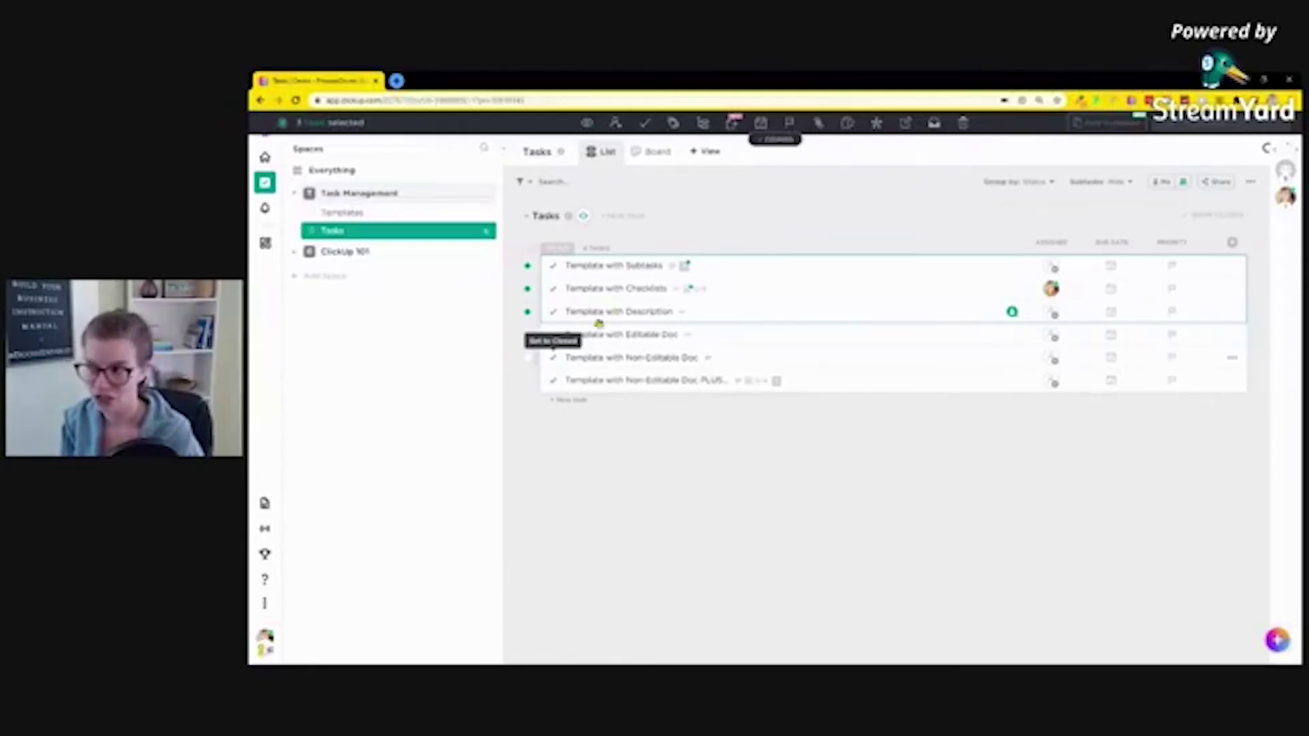
pyautogui.click(503, 148)
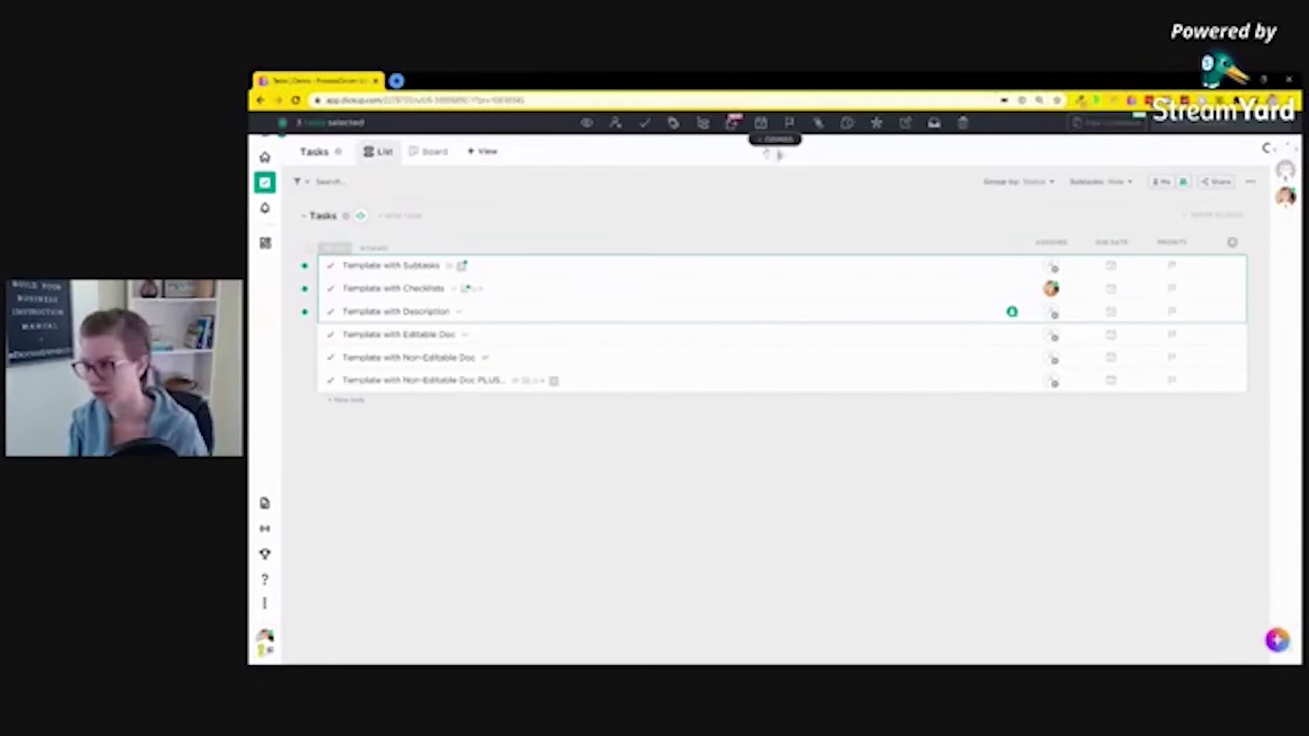
pyautogui.click(777, 146)
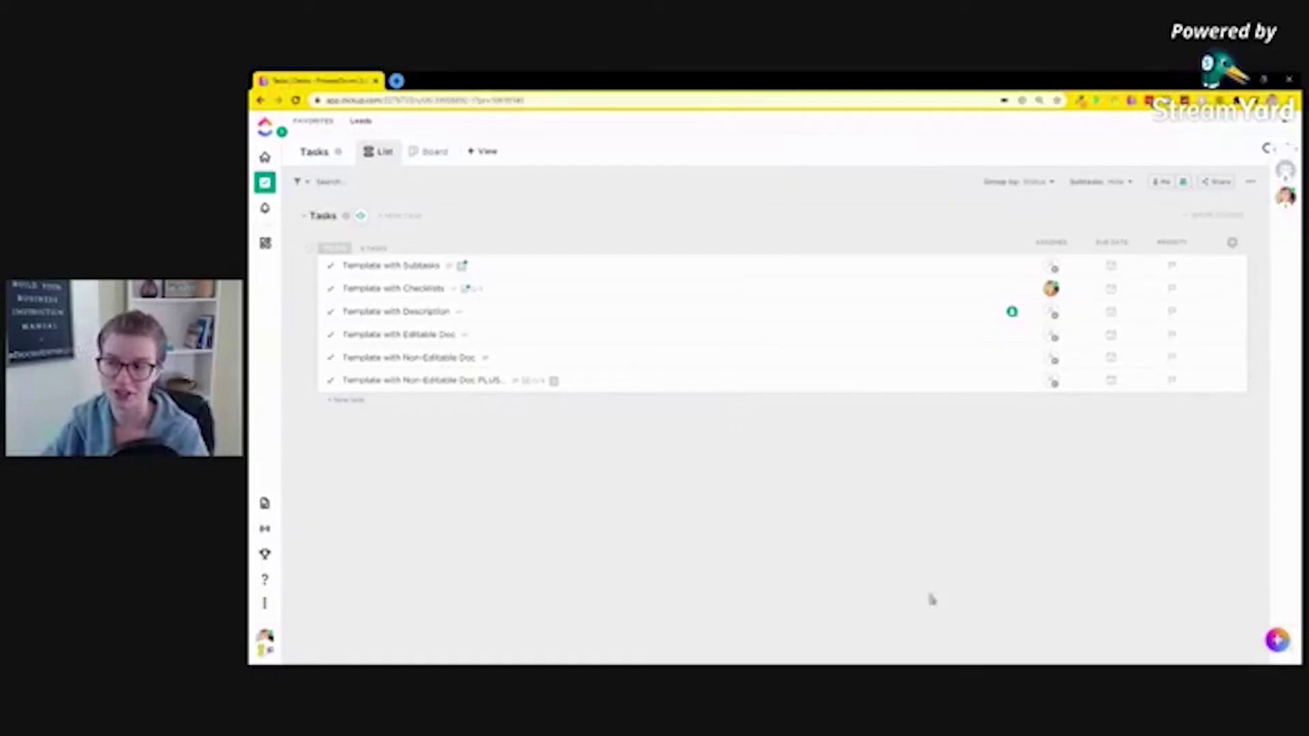
# - Open the Template with Editable Doc task and its embedded Team Handbook doc
pyautogui.click(302, 336)
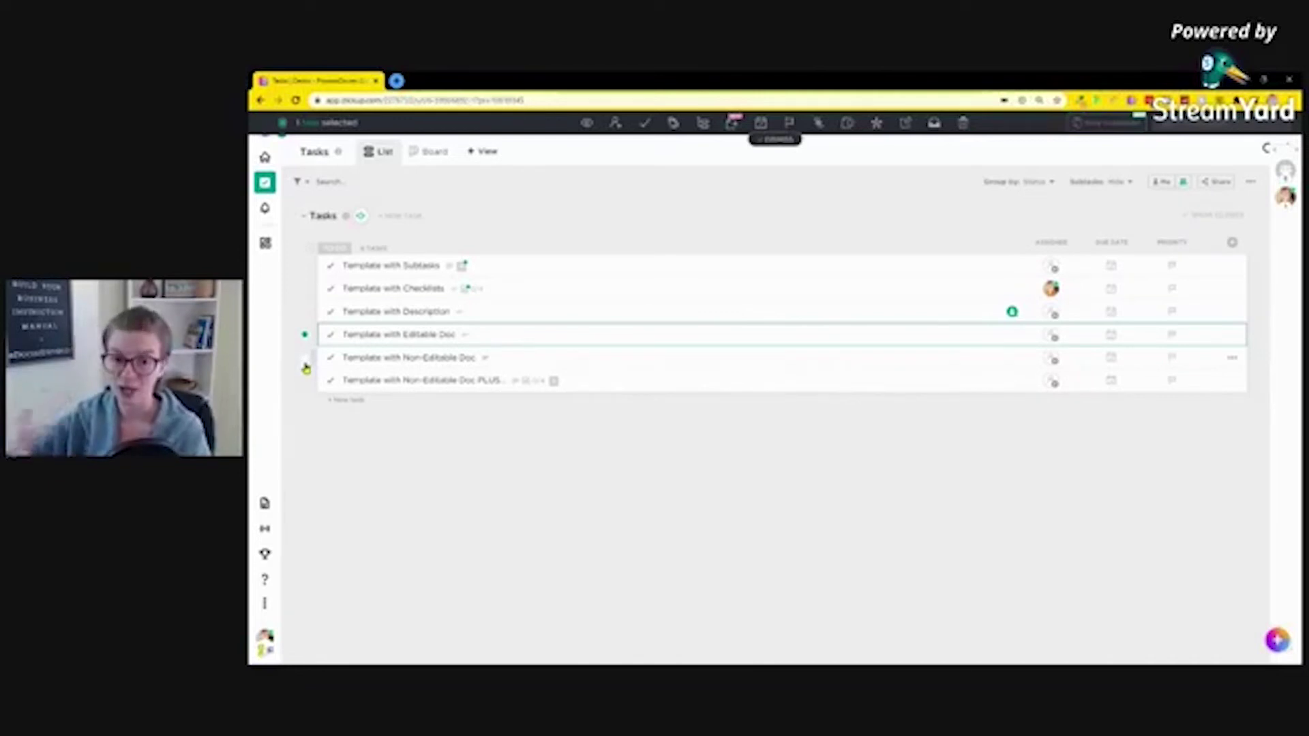
pyautogui.click(306, 336)
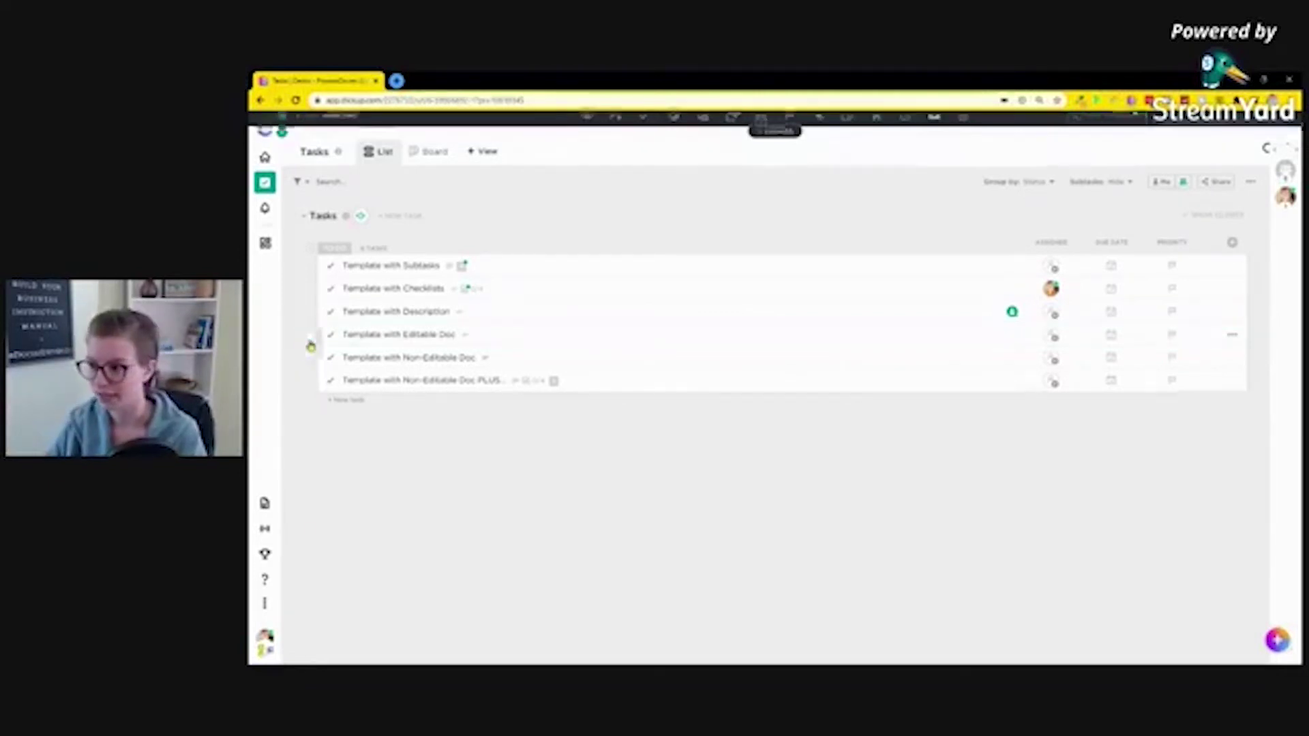
pyautogui.click(368, 340)
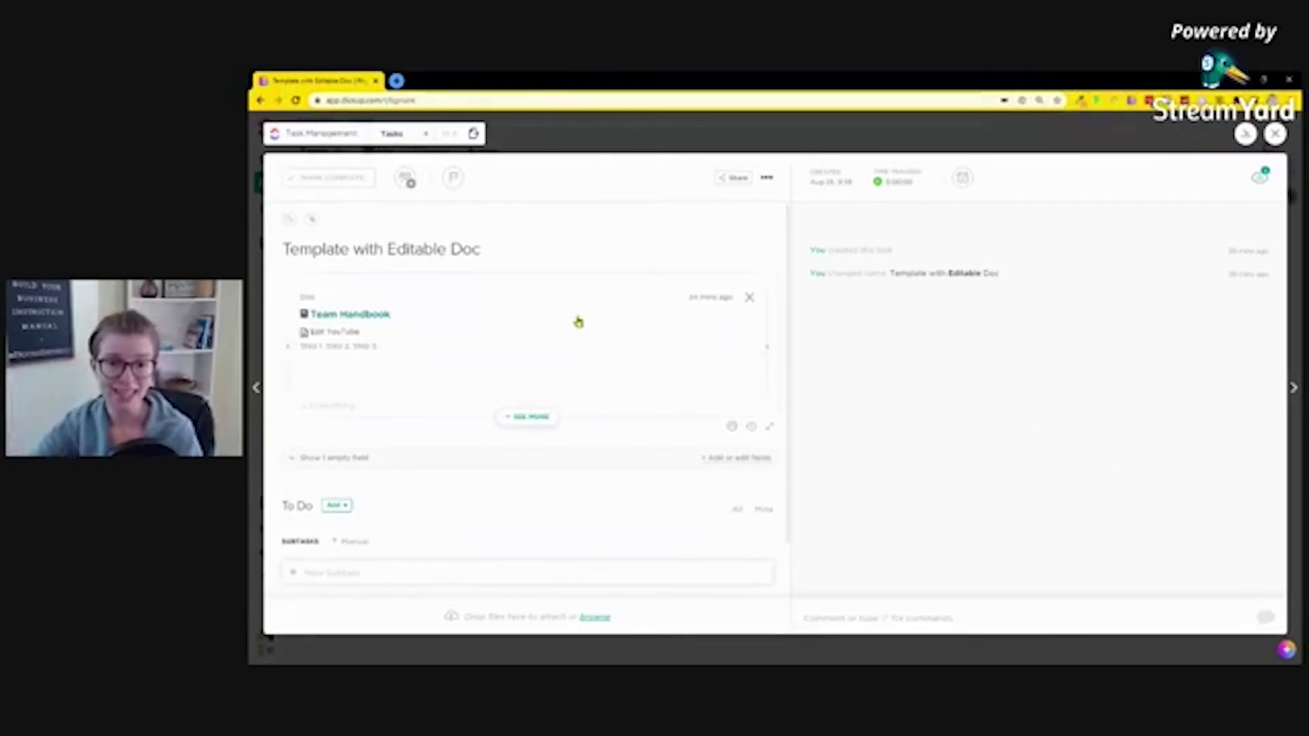
pyautogui.click(354, 315)
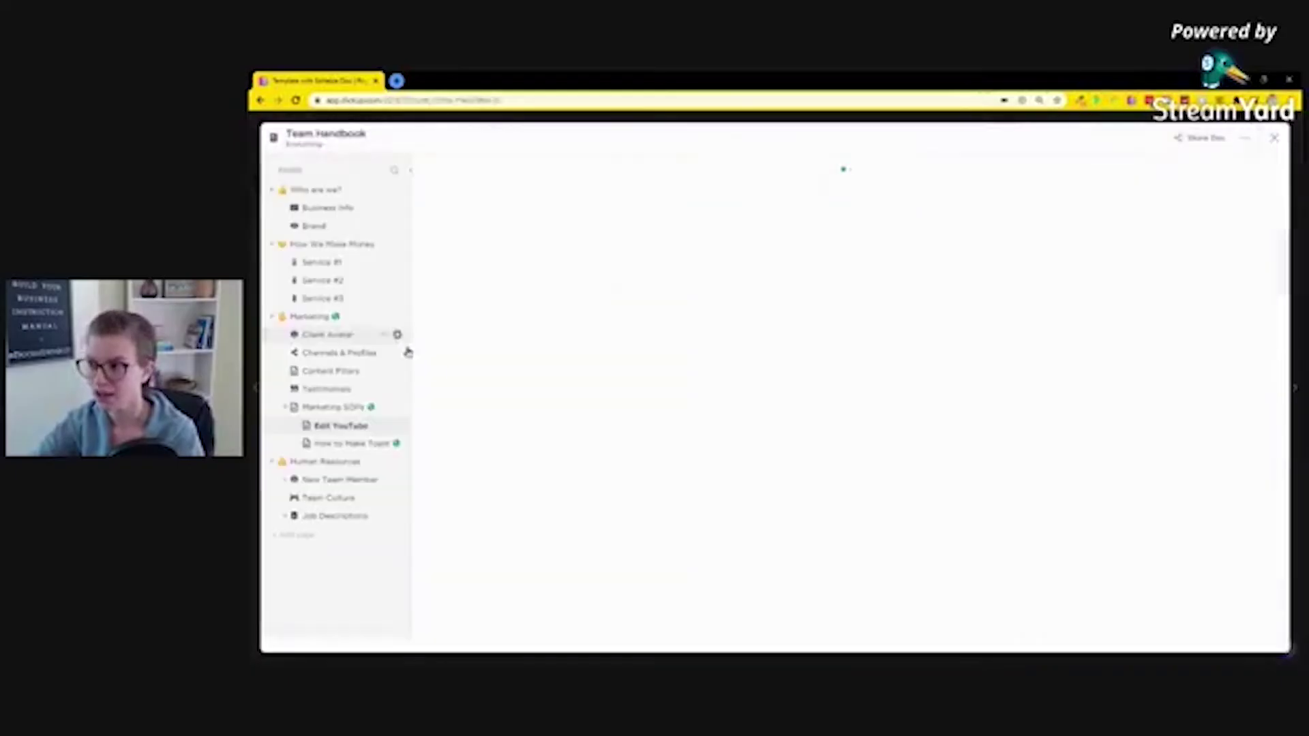
# - Hide the doc's page list and examine Steps 1 to 3 on the enlarged Edit YouTube page
pyautogui.click(410, 170)
pyautogui.click(629, 332)
pyautogui.hotkey('ctrl', '+')
pyautogui.hotkey('ctrl', '+')
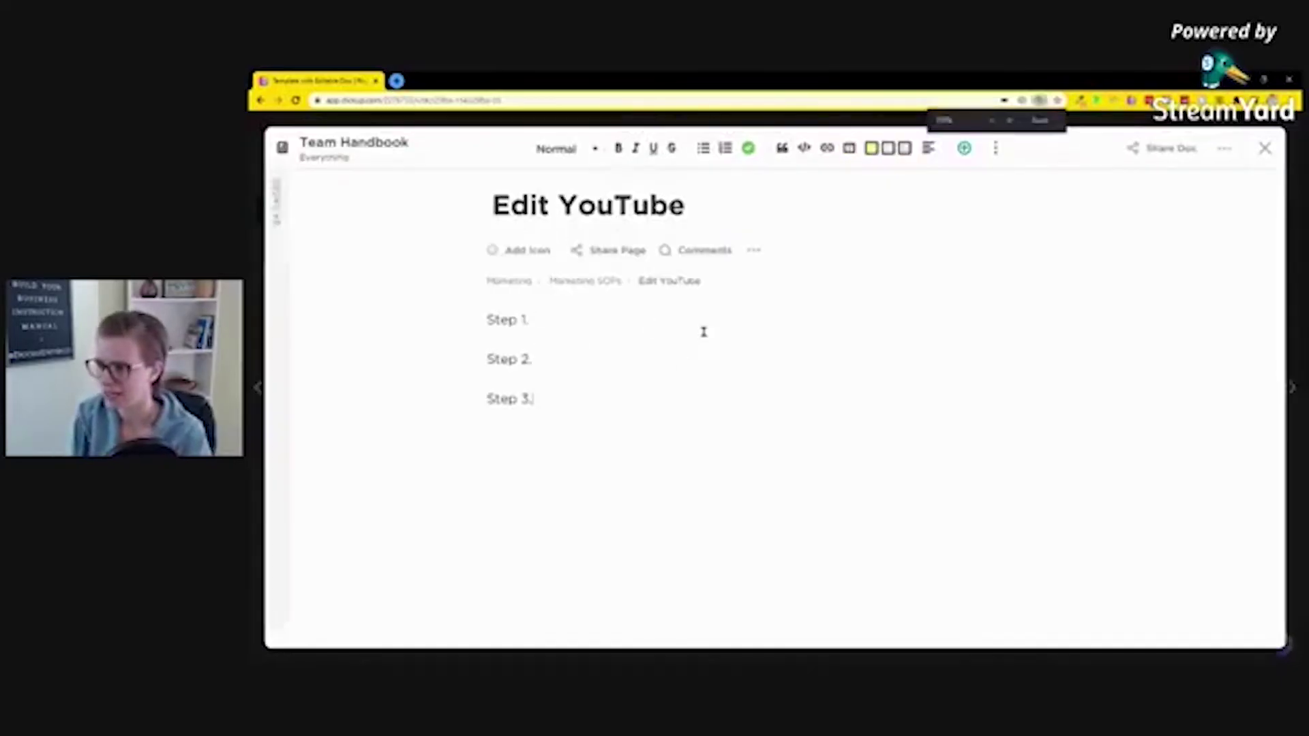
pyautogui.hotkey('ctrl', '+')
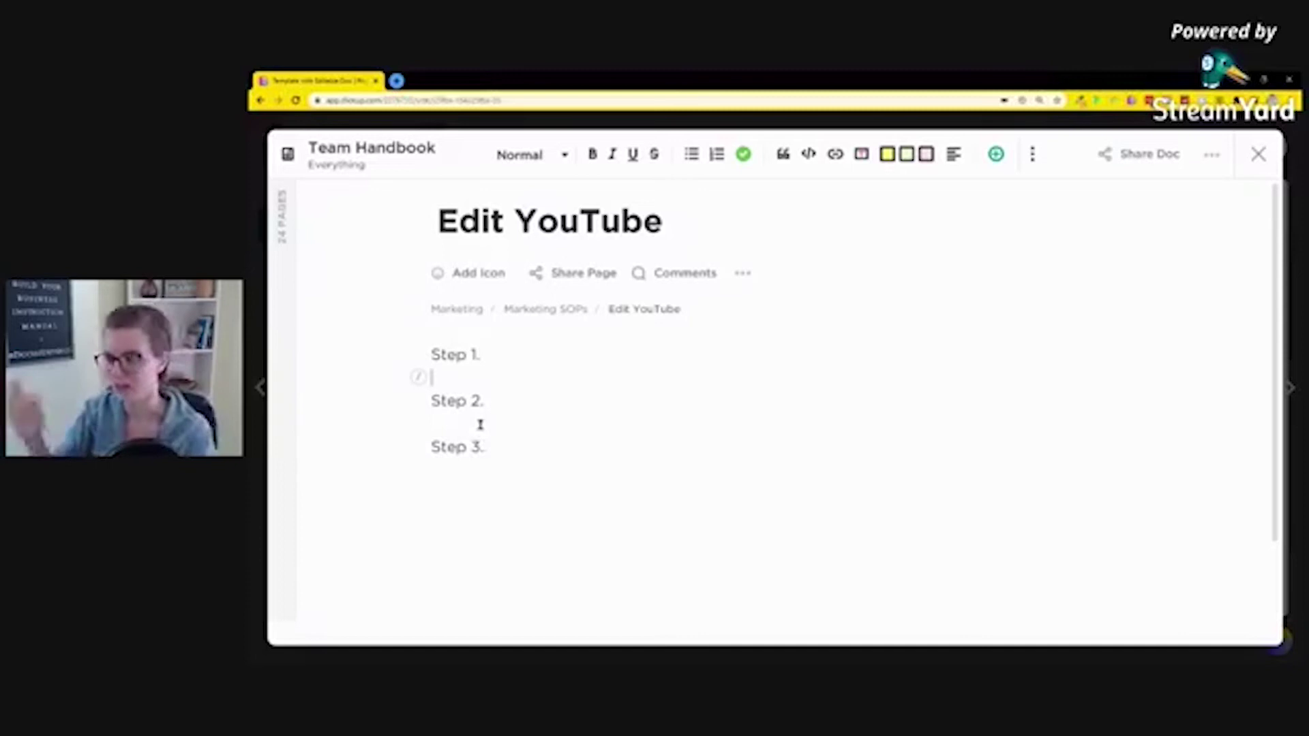
pyautogui.moveTo(514, 482); pyautogui.dragTo(359, 280)
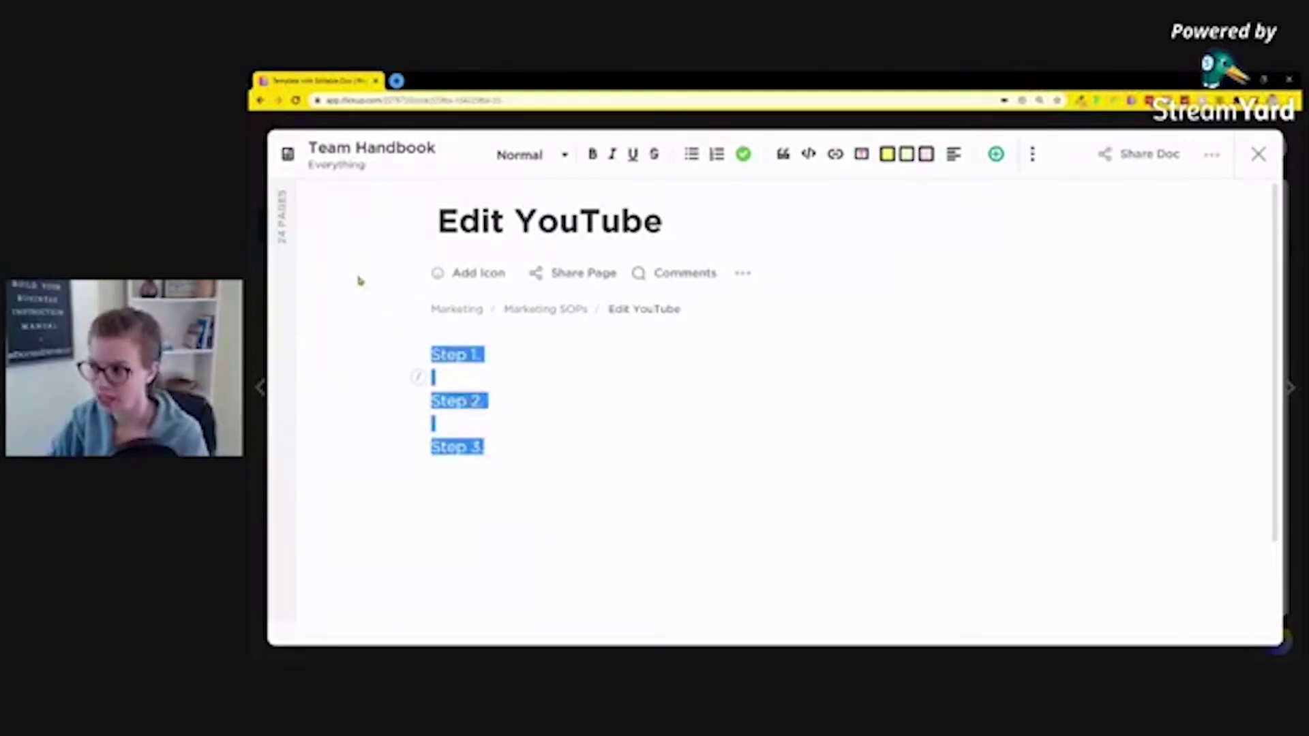
pyautogui.click(360, 280)
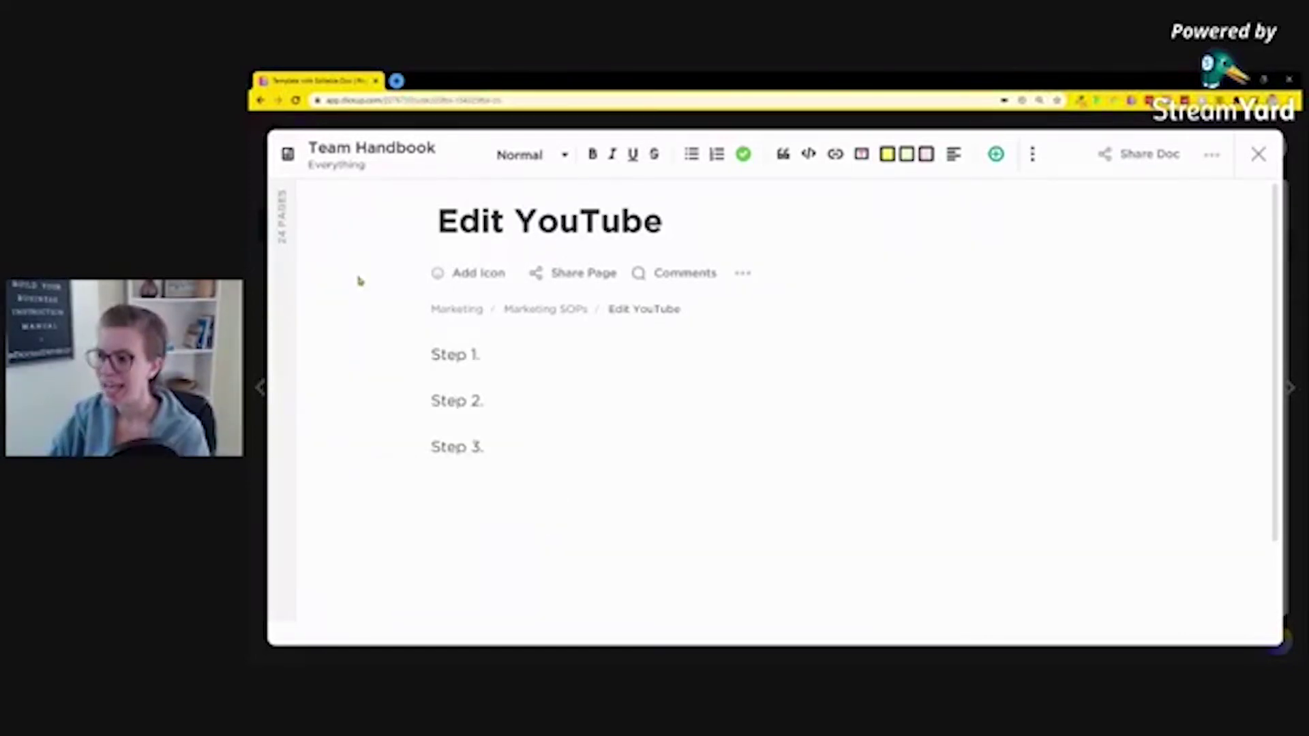
# - Copy the public link of the How to Make Toast page under Marketing SOPs, and close the Team Handbook
pyautogui.click(297, 256)
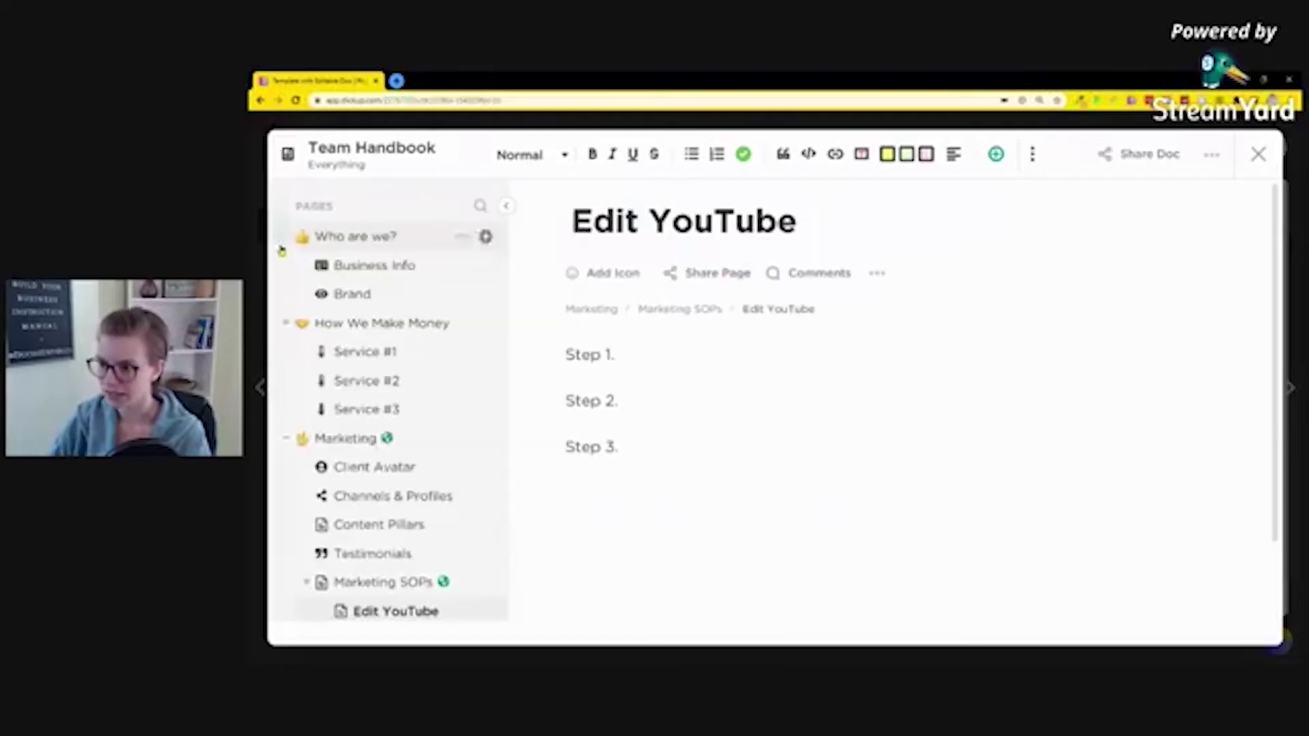
pyautogui.scroll(-3, 453, 586)
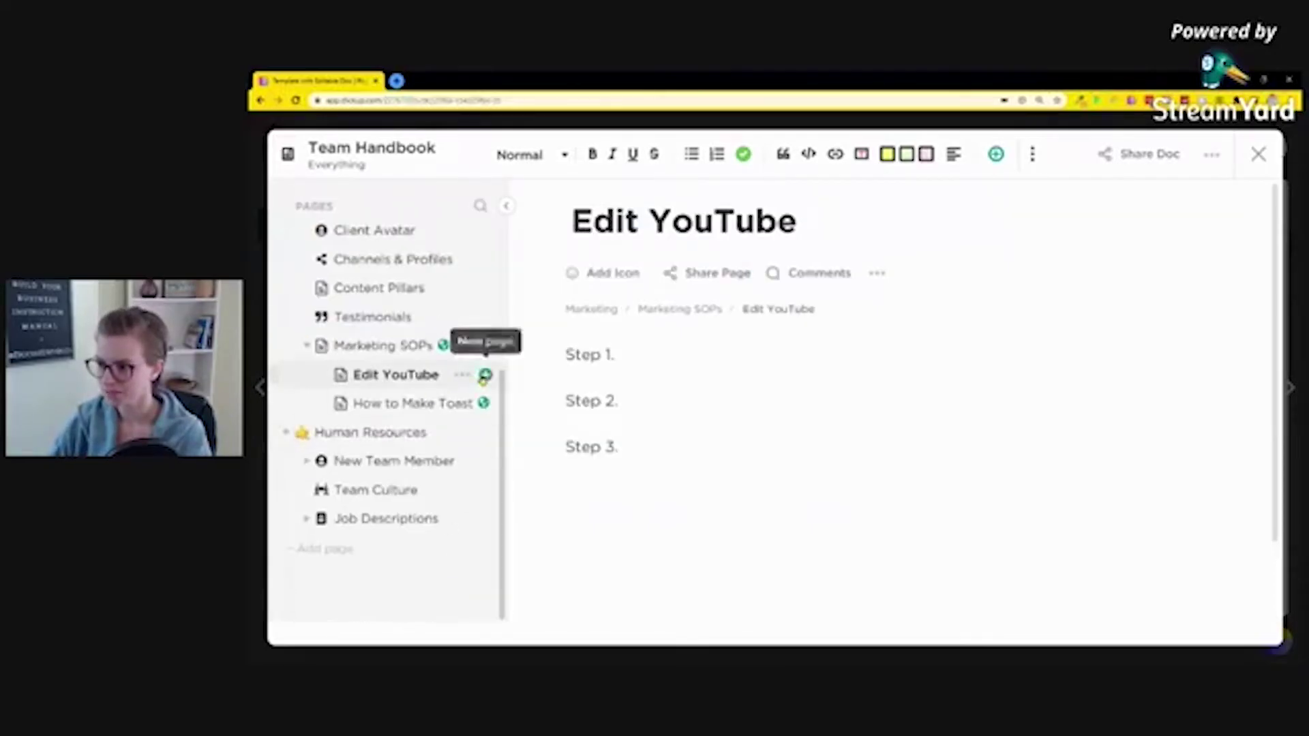
pyautogui.click(461, 374)
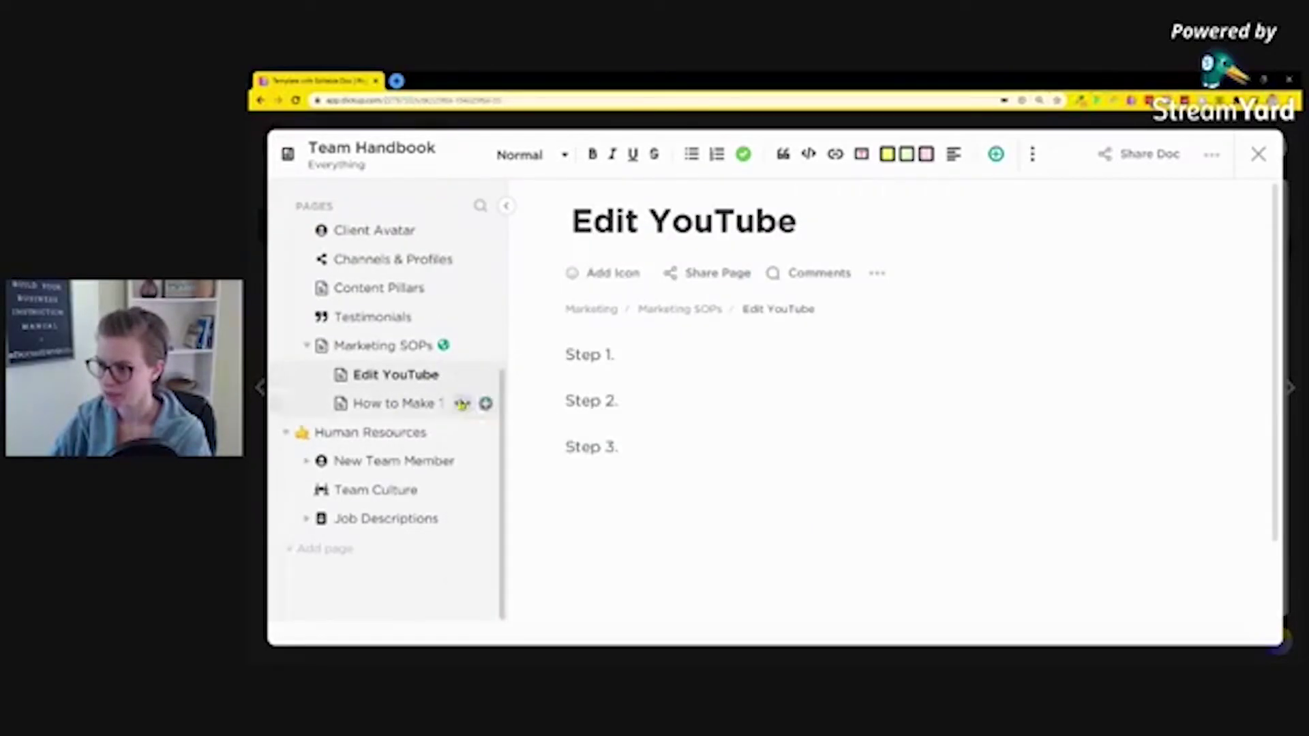
pyautogui.click(462, 402)
pyautogui.click(503, 595)
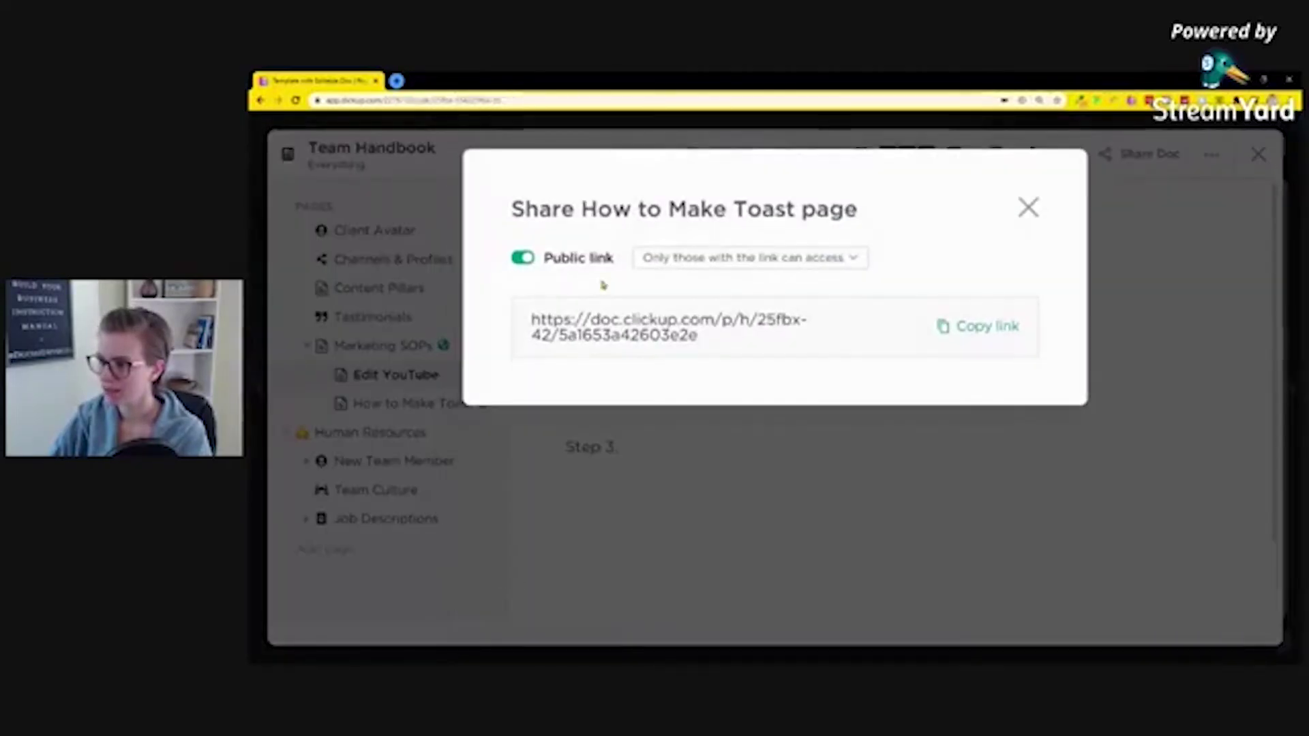
pyautogui.moveTo(753, 340); pyautogui.dragTo(505, 300)
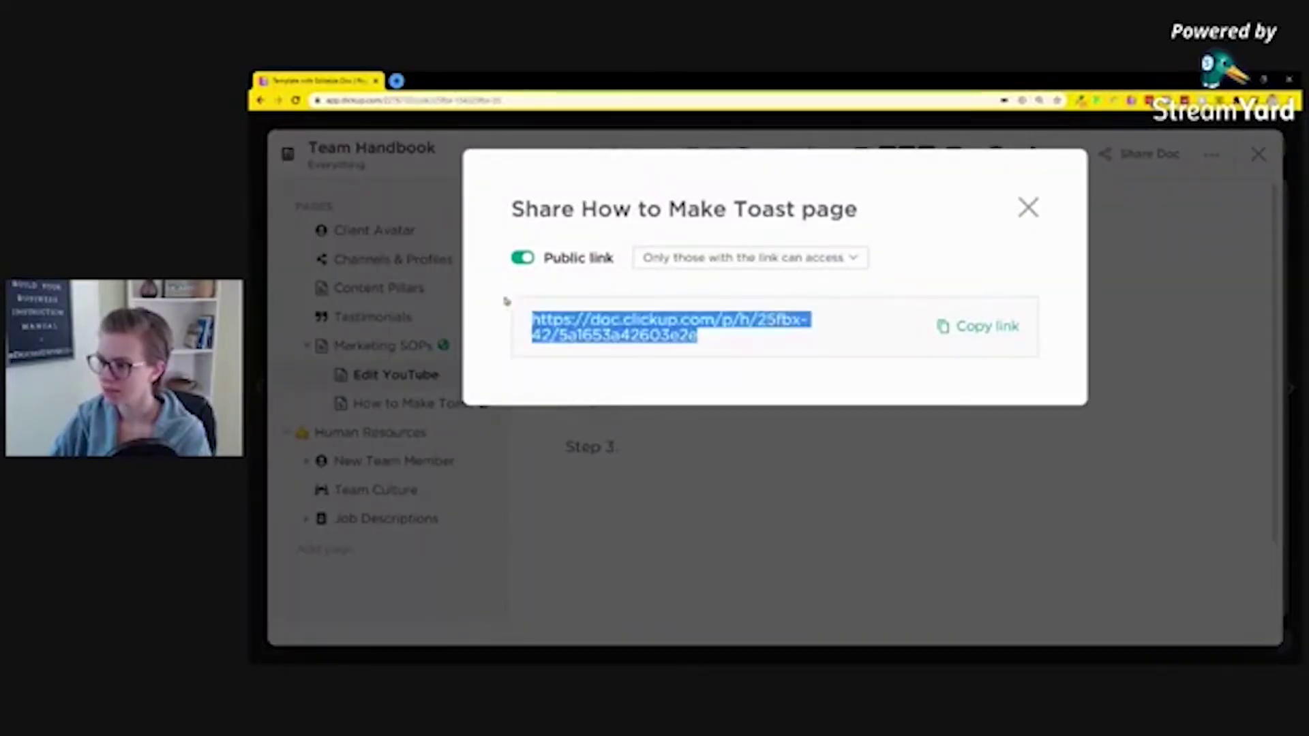
pyautogui.click(984, 325)
pyautogui.click(1027, 208)
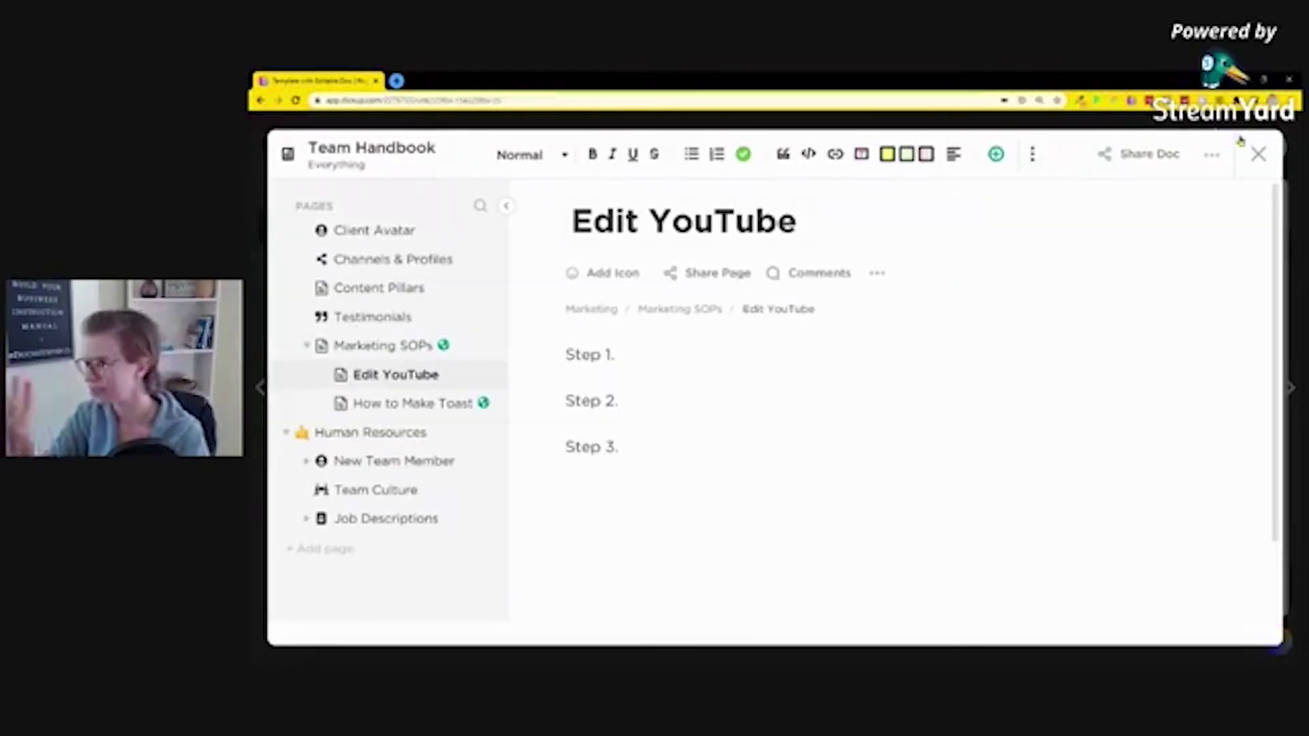
pyautogui.click(1258, 154)
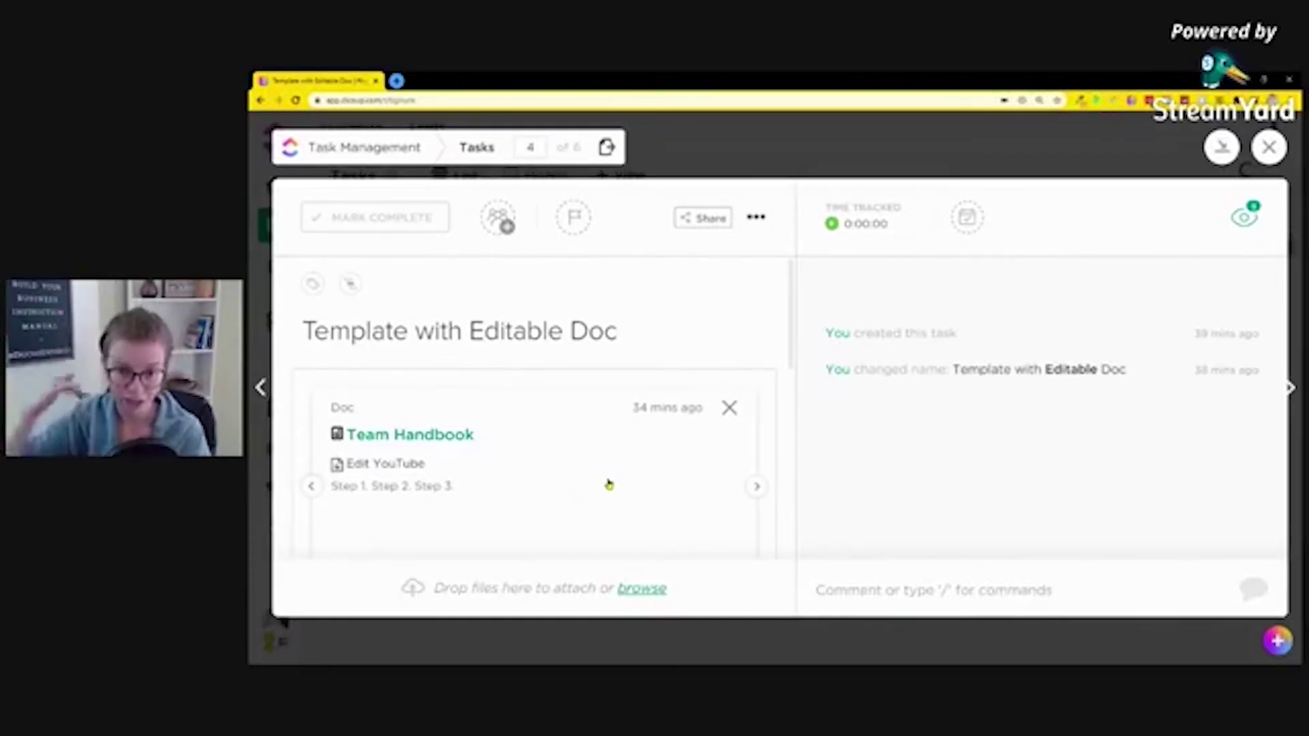
# - Mention the How to Make Toast doc page in the task description and convert the mention into an embed
pyautogui.moveTo(793, 330); pyautogui.dragTo(783, 334)
pyautogui.click(748, 397)
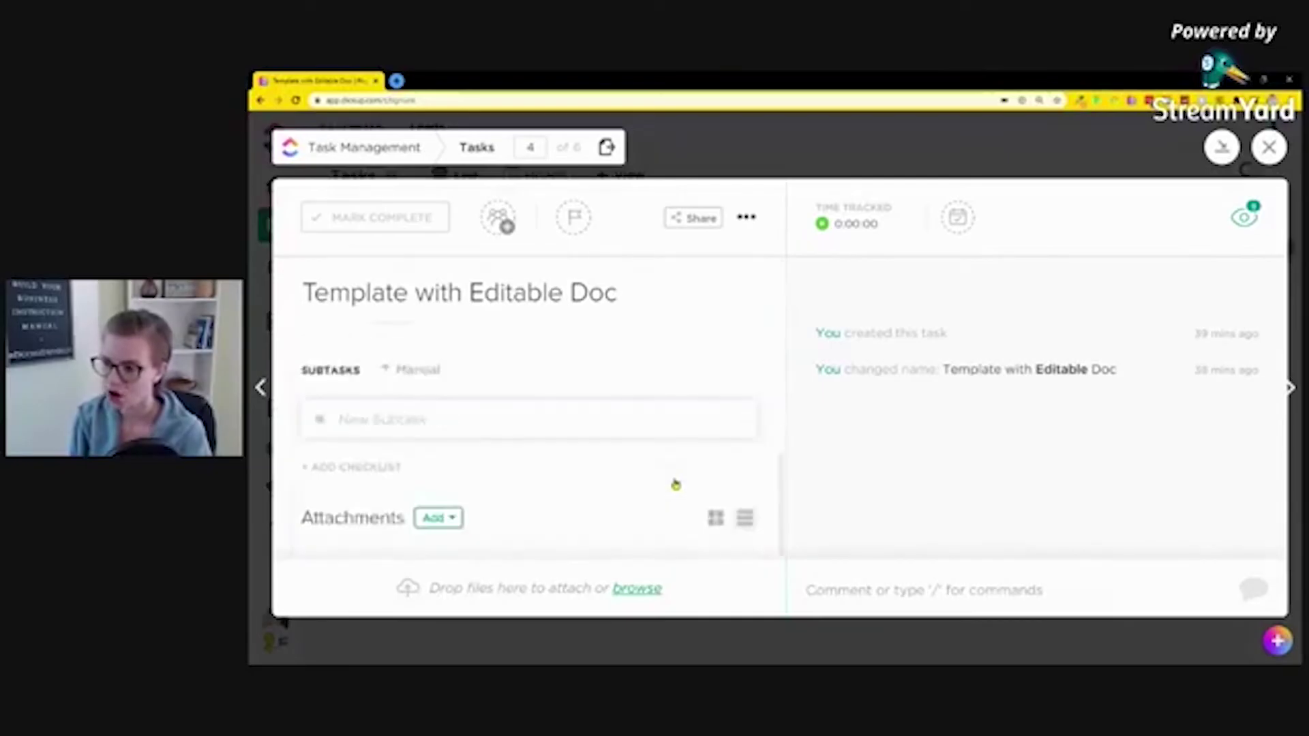
pyautogui.hotkey('ctrl', '-')
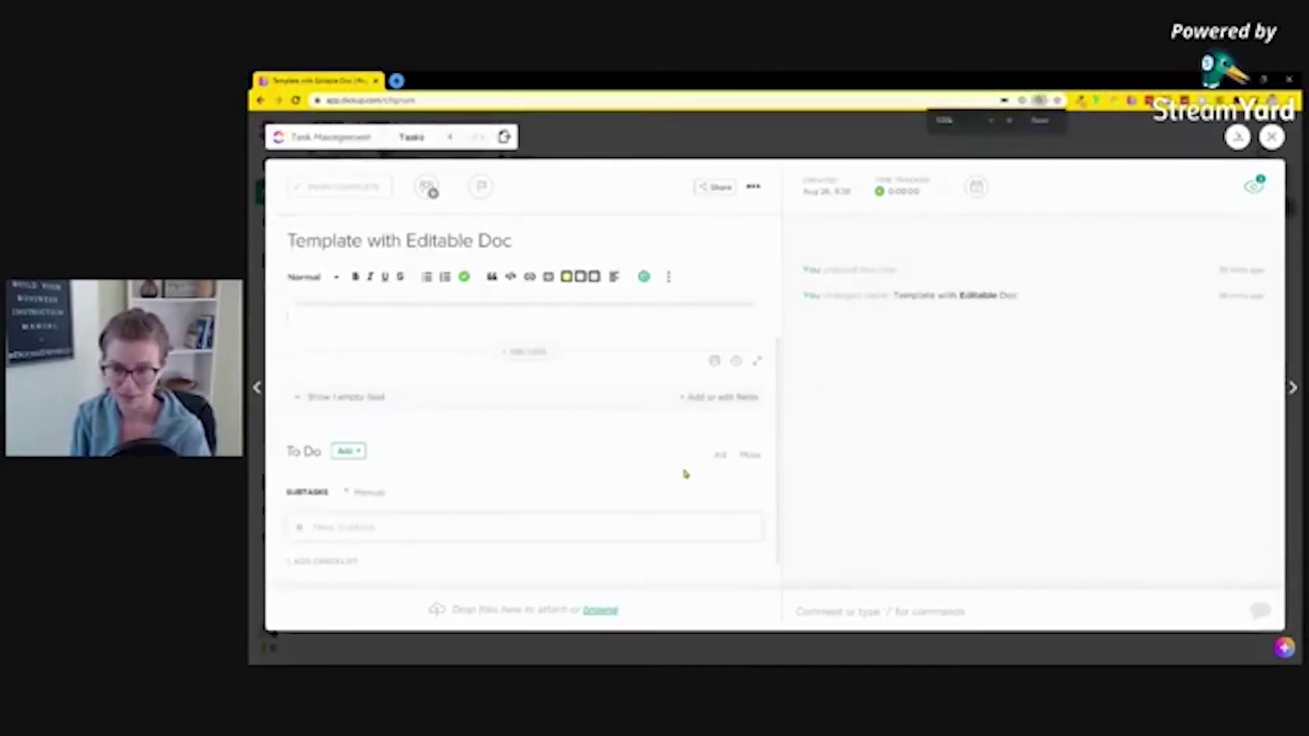
pyautogui.write('@@@')
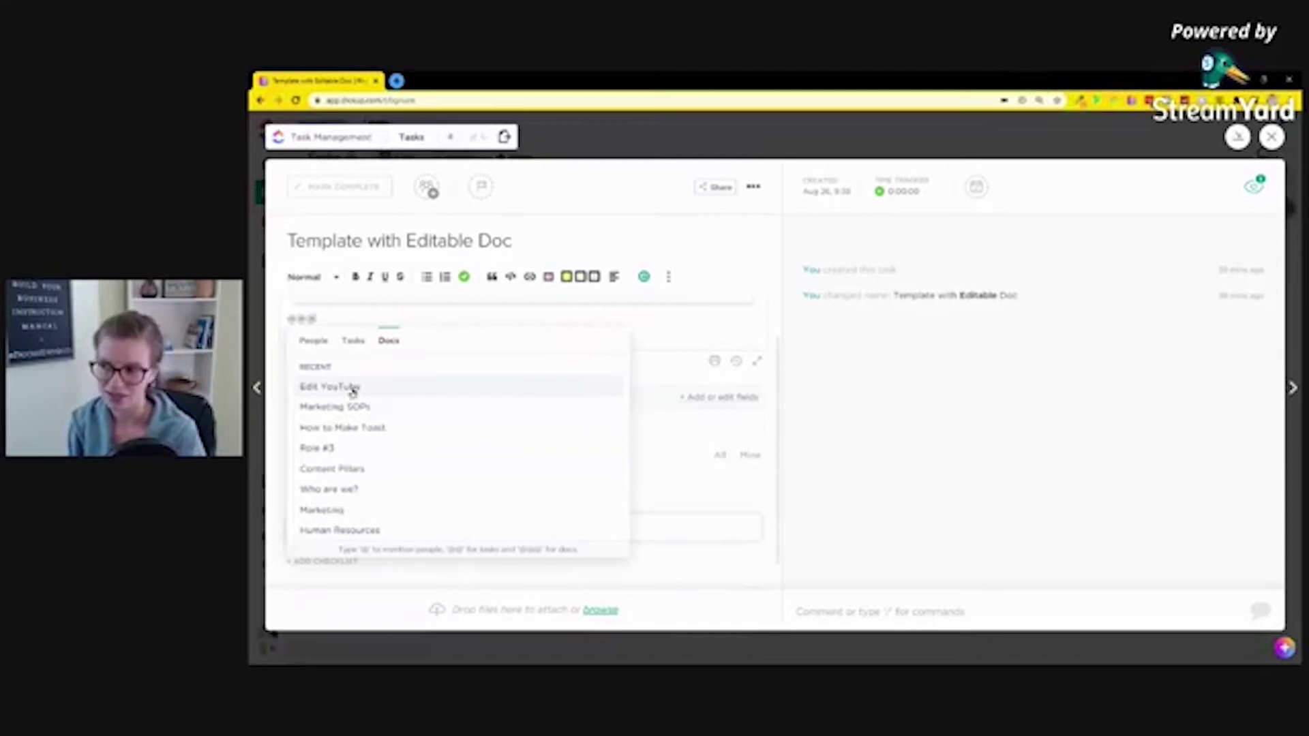
pyautogui.click(383, 430)
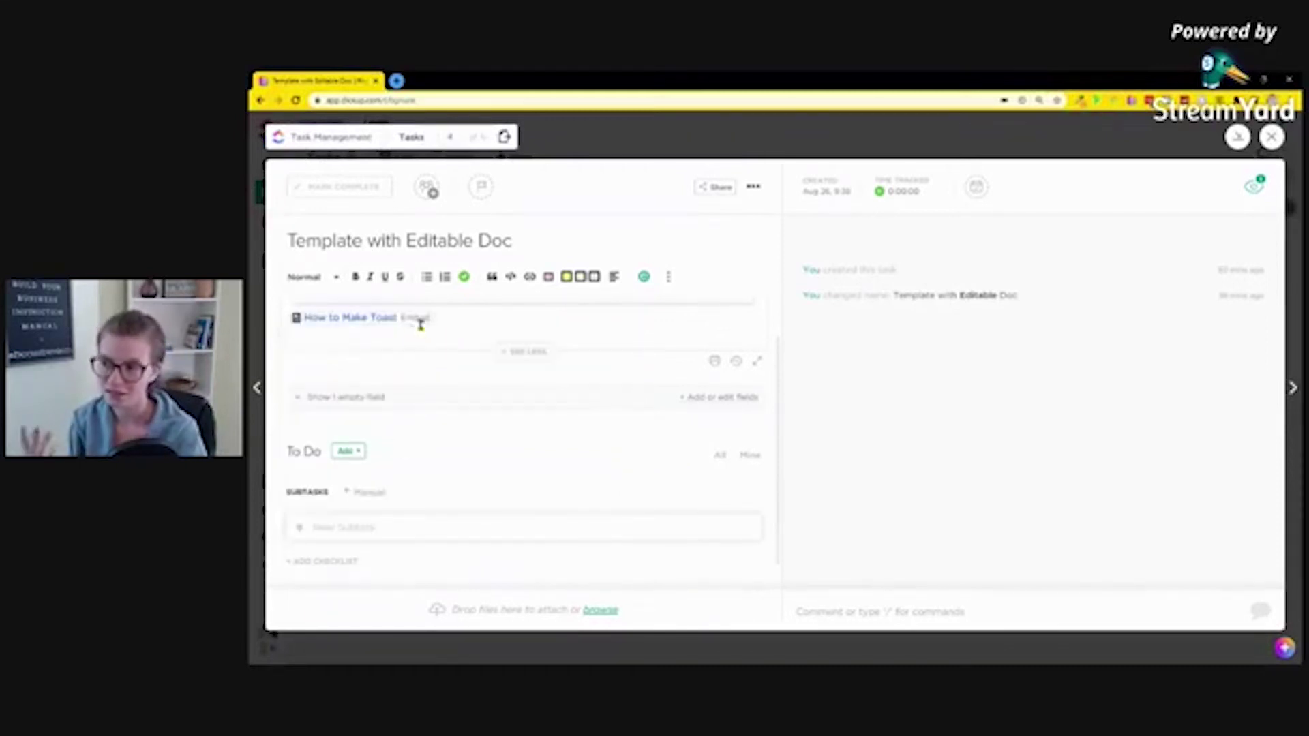
pyautogui.click(410, 318)
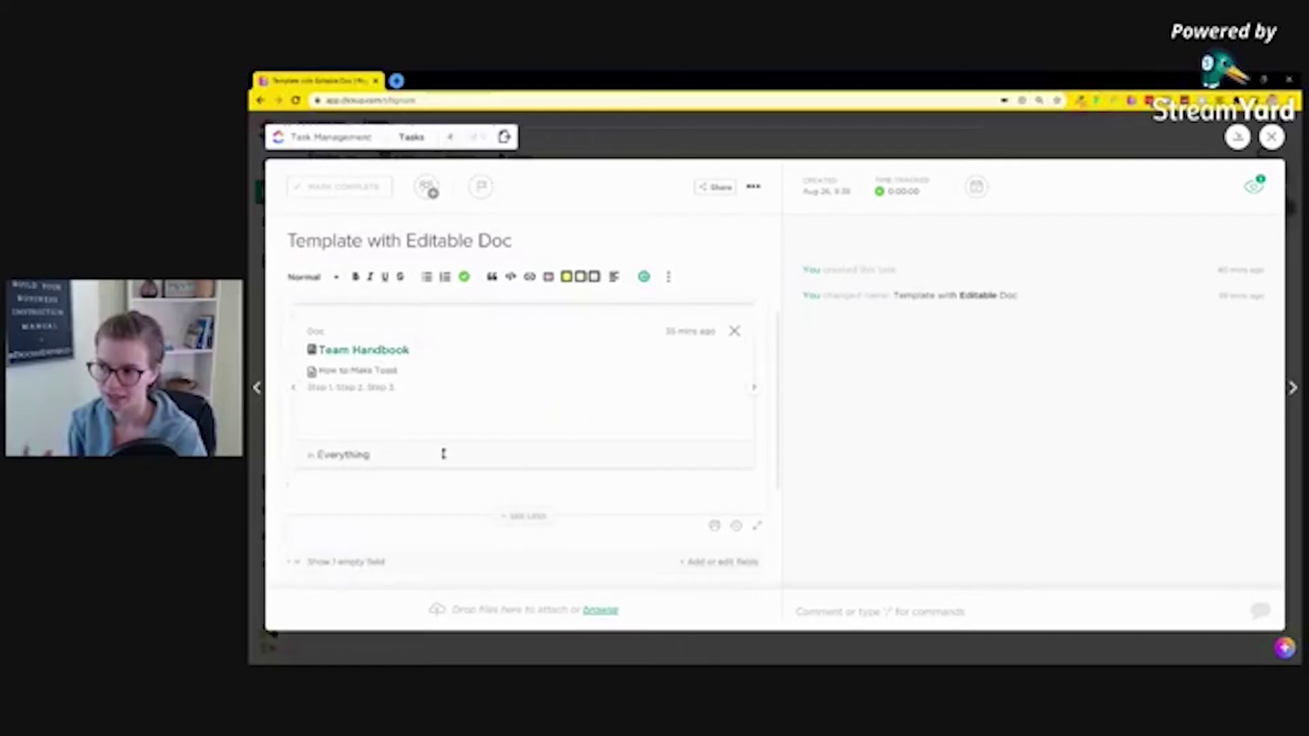
# - Open the embedded How to Make Toast page, add "kjhkjh" after Step 2, and close the doc
pyautogui.click(356, 368)
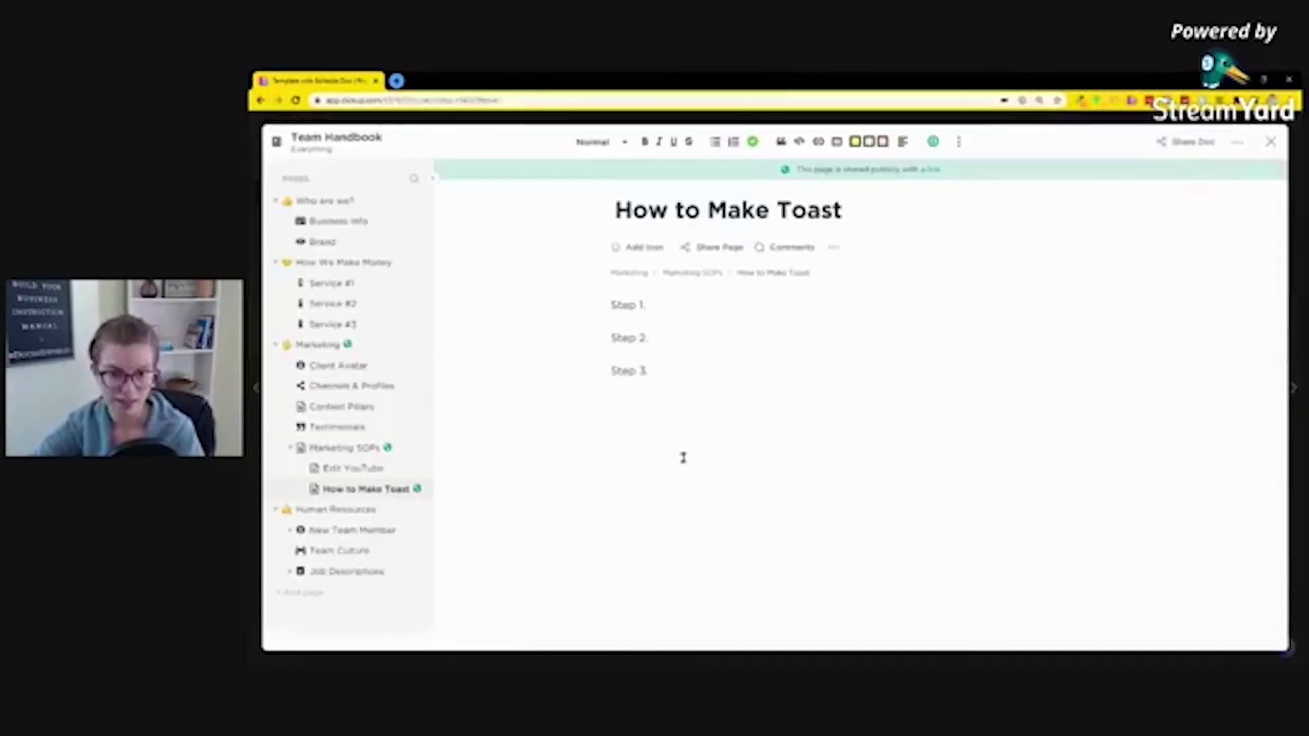
pyautogui.click(709, 341)
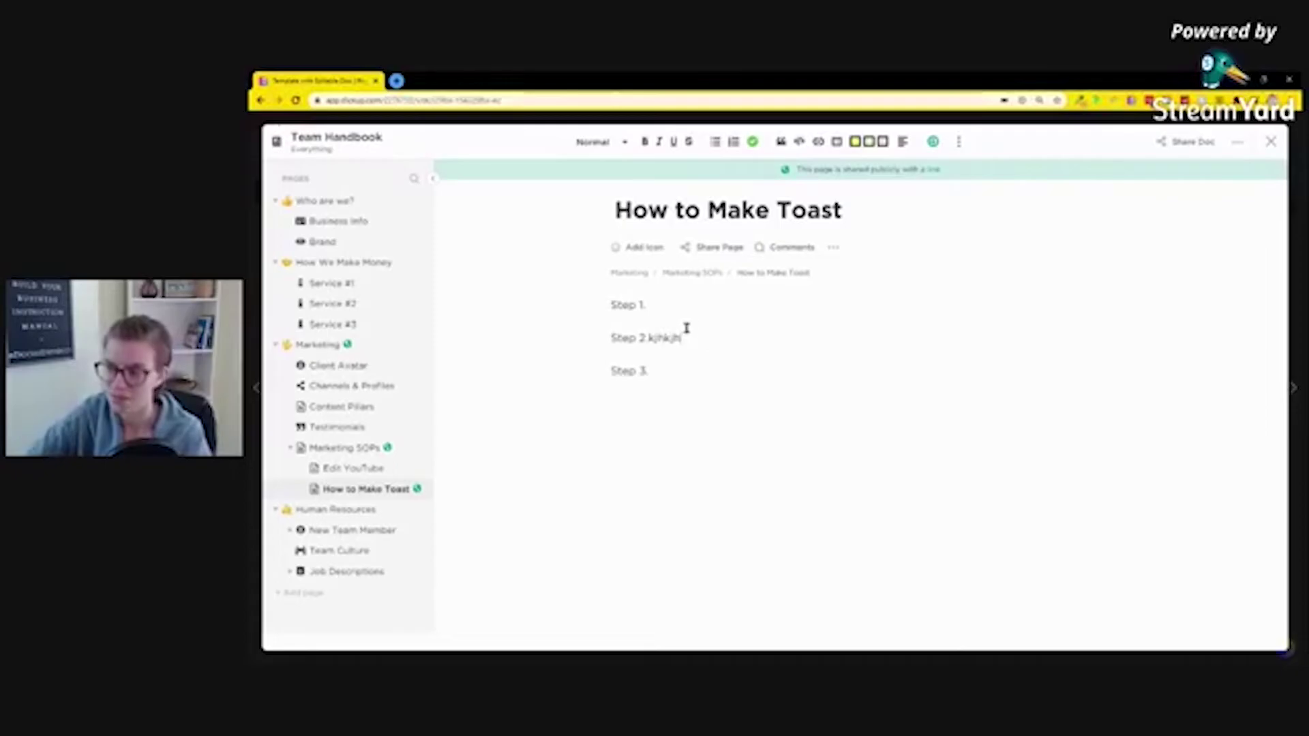
pyautogui.click(1272, 143)
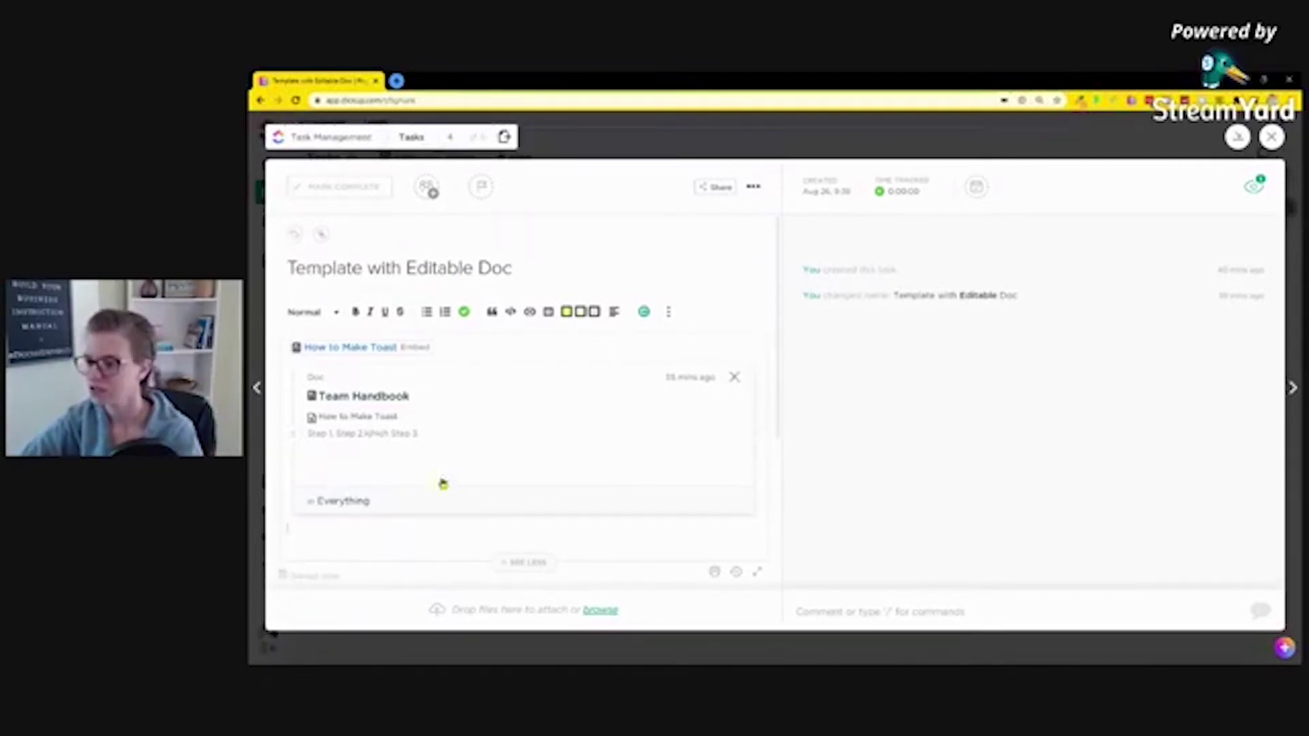
# - Check the edited steps in the task's embedded preview and in the reopened Team Handbook doc
pyautogui.moveTo(769, 395); pyautogui.dragTo(766, 531)
pyautogui.scroll(5, 750, 490)
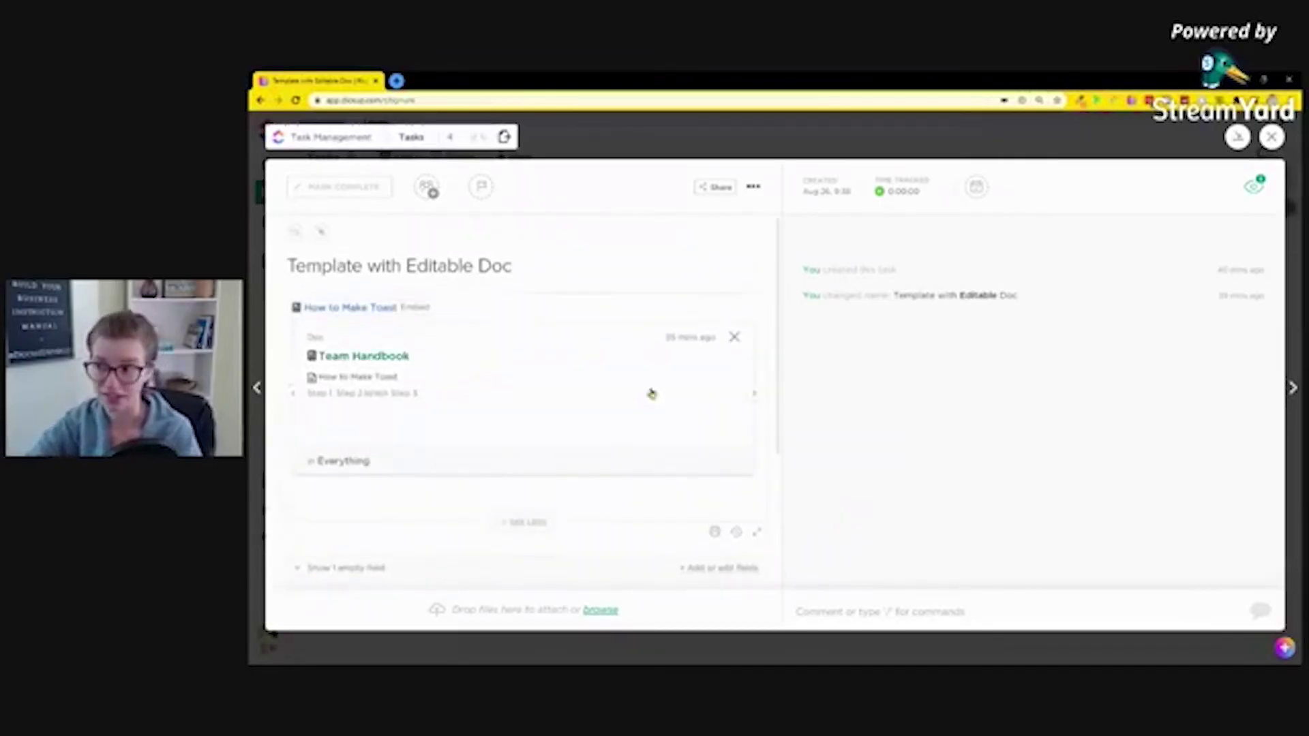
pyautogui.click(354, 357)
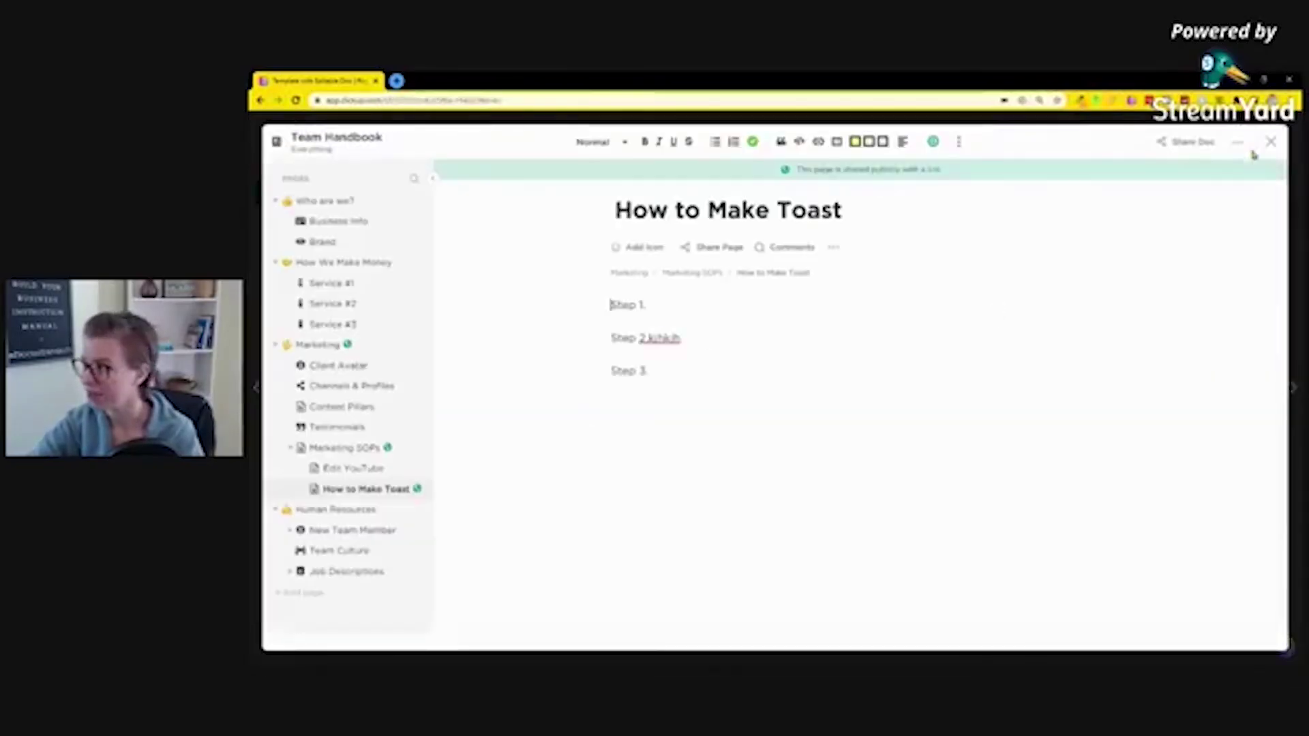
pyautogui.click(1273, 140)
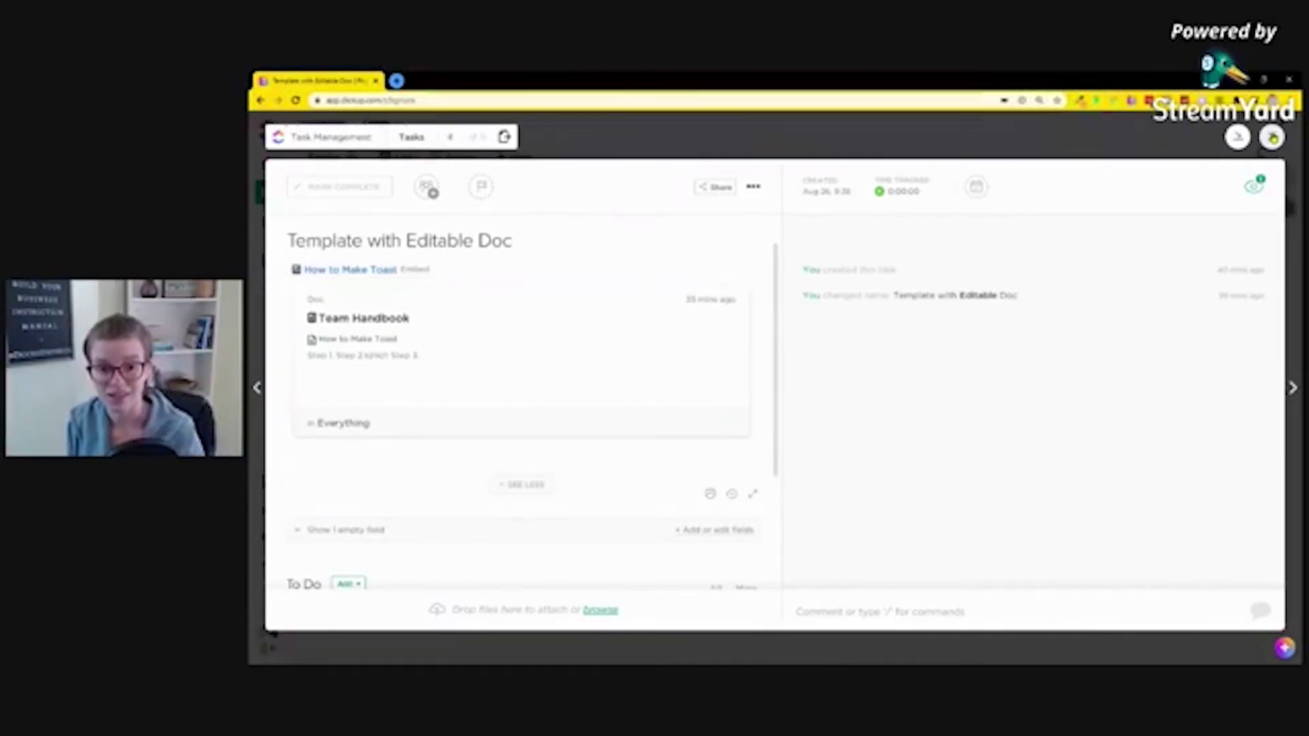
pyautogui.scroll(-3, 681, 372)
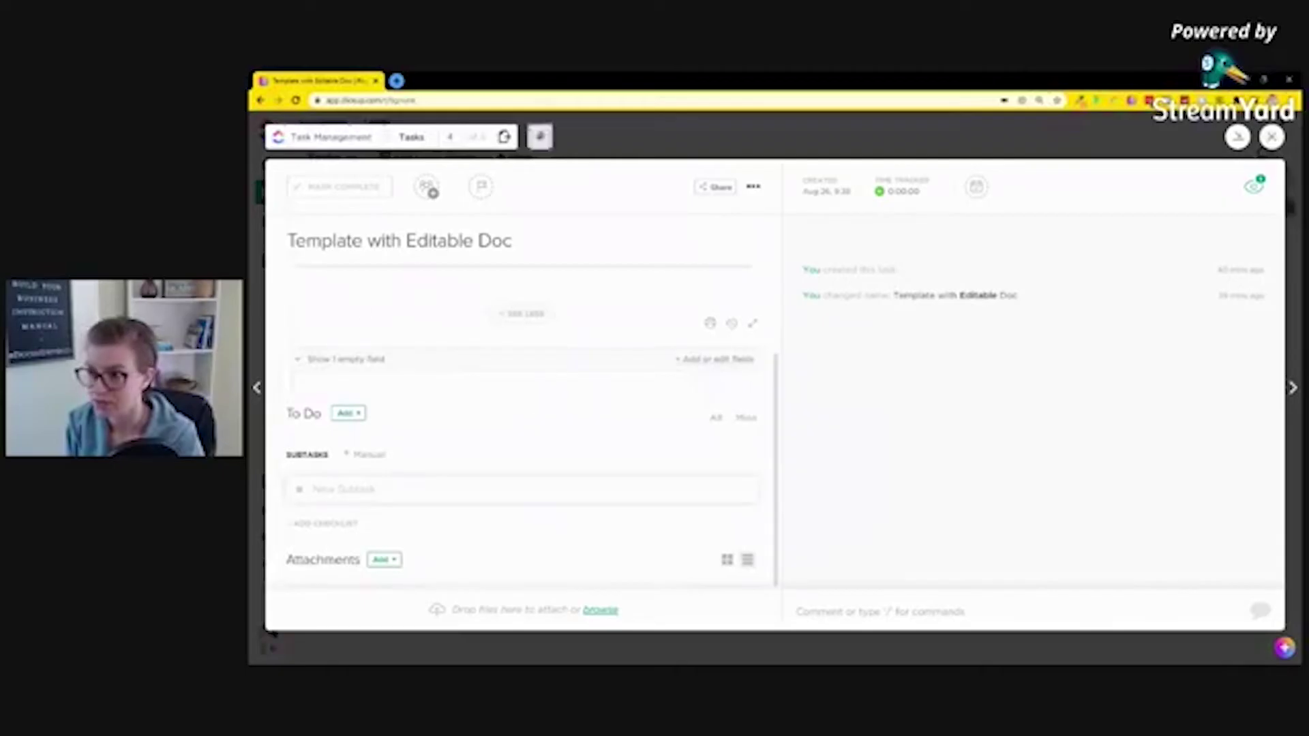
pyautogui.scroll(3, 474, 380)
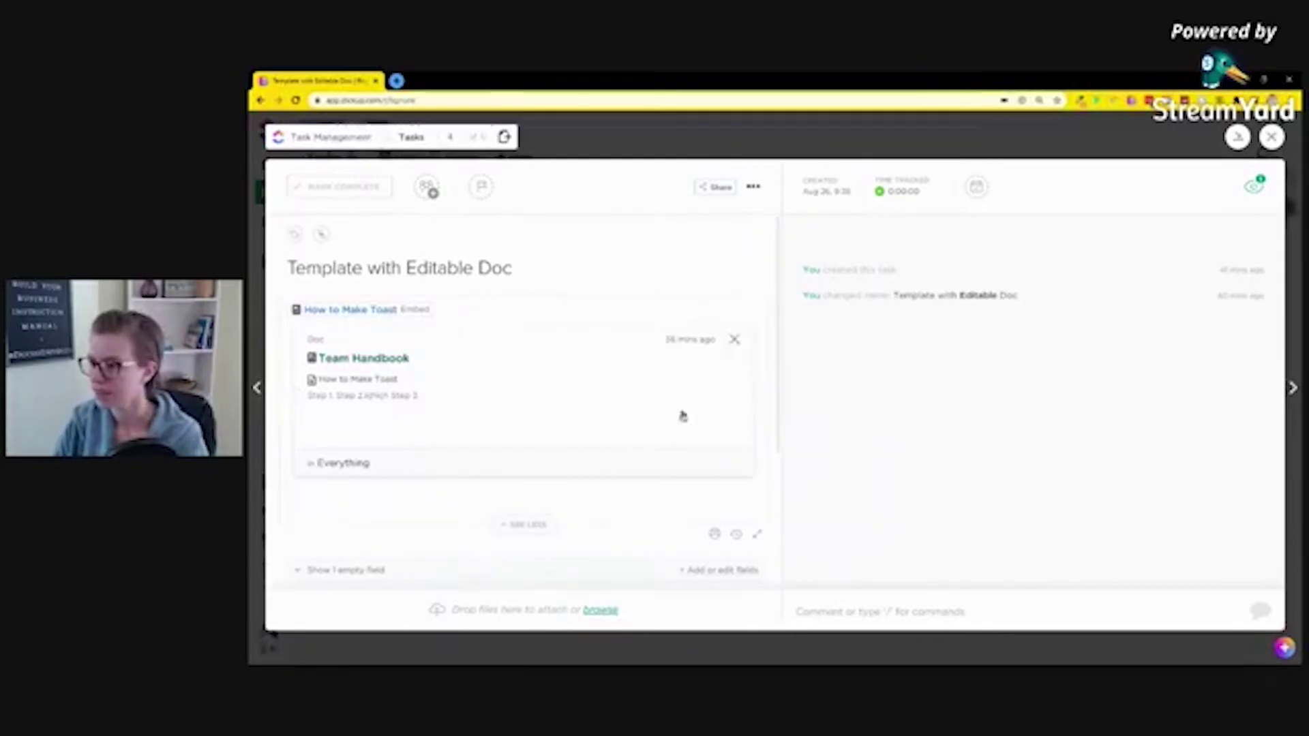
# - Delete the How to Make Toast link above the embedded doc, and review the page through the remaining embed
pyautogui.click(459, 309)
pyautogui.press('BackSpace')
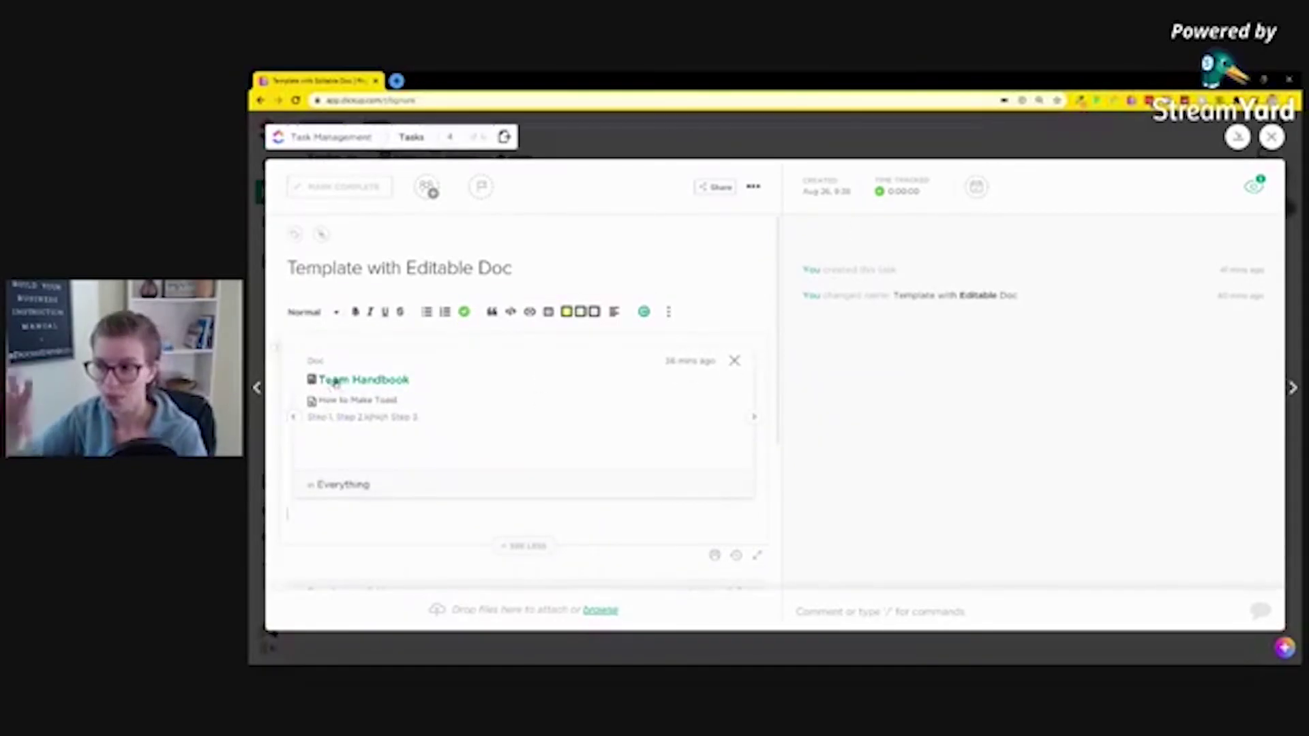
pyautogui.click(344, 384)
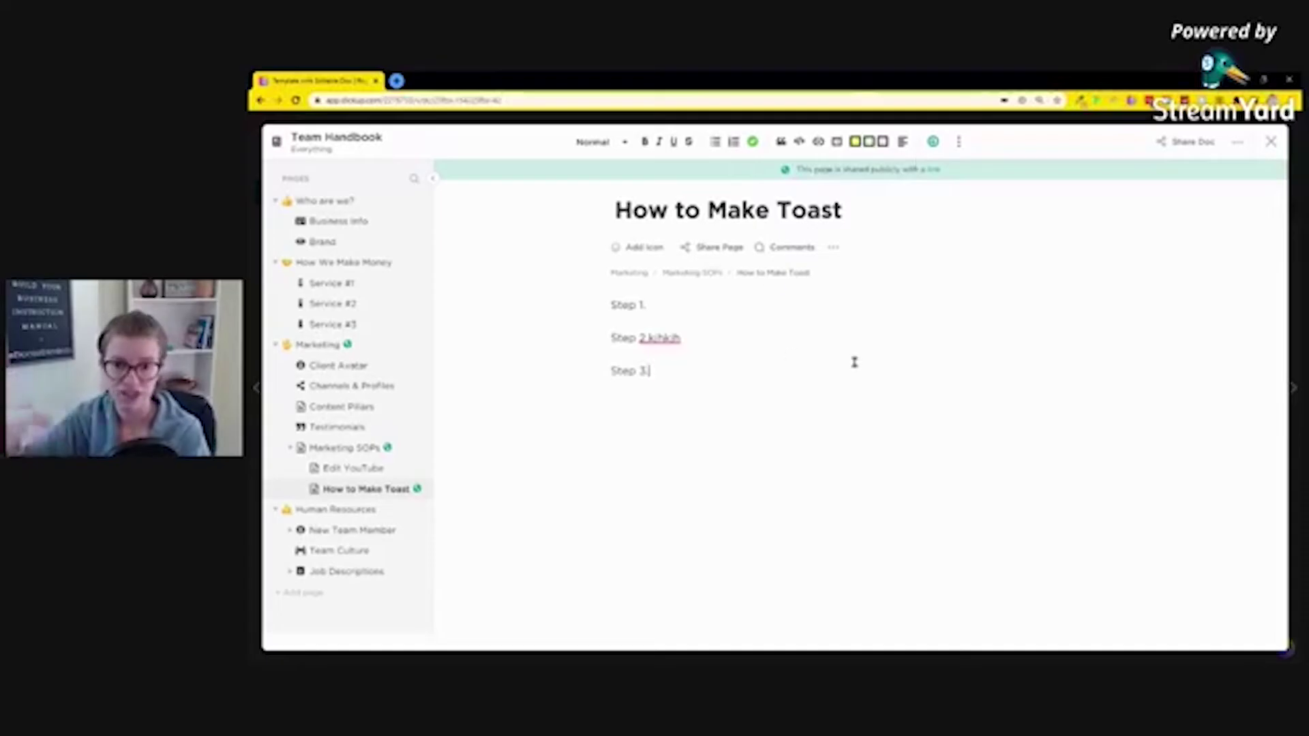
pyautogui.click(1273, 142)
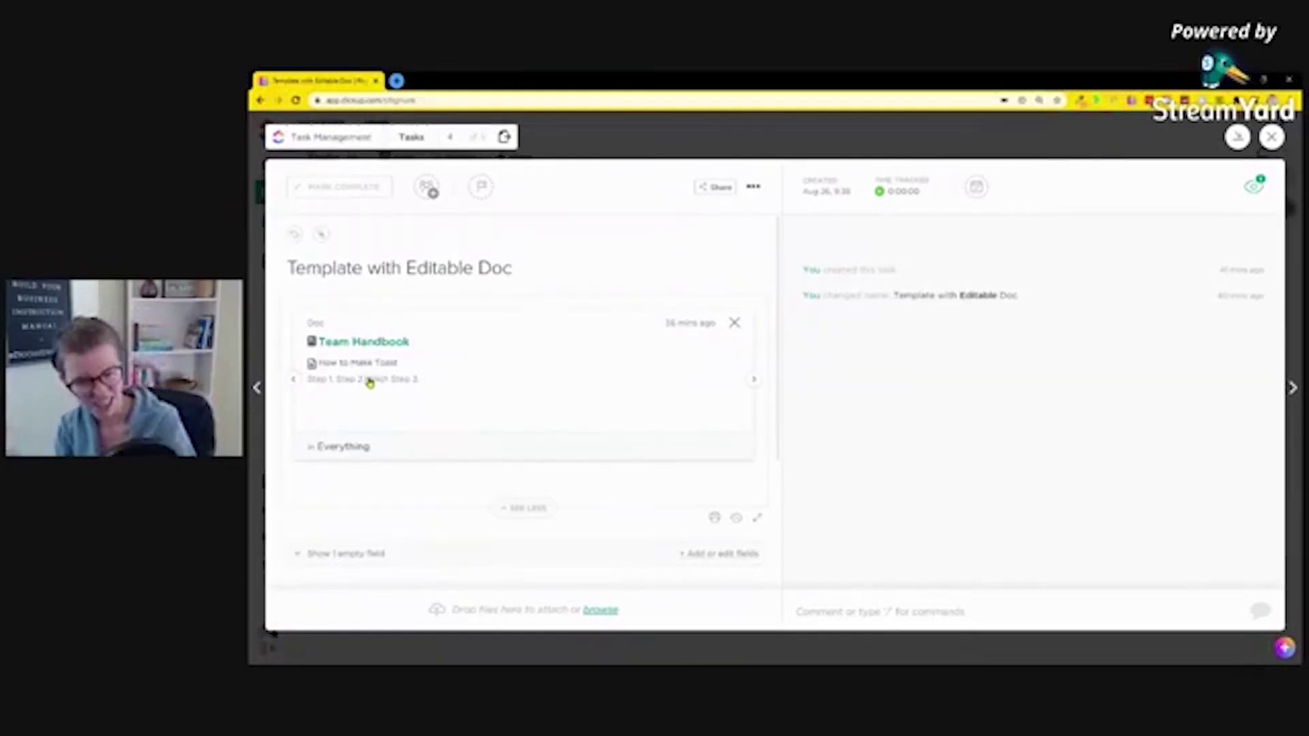
# - Close the Template with Editable Doc task, and view the Template with Non-Editable Doc task's description and SOP field
pyautogui.scroll(-5, 364, 433)
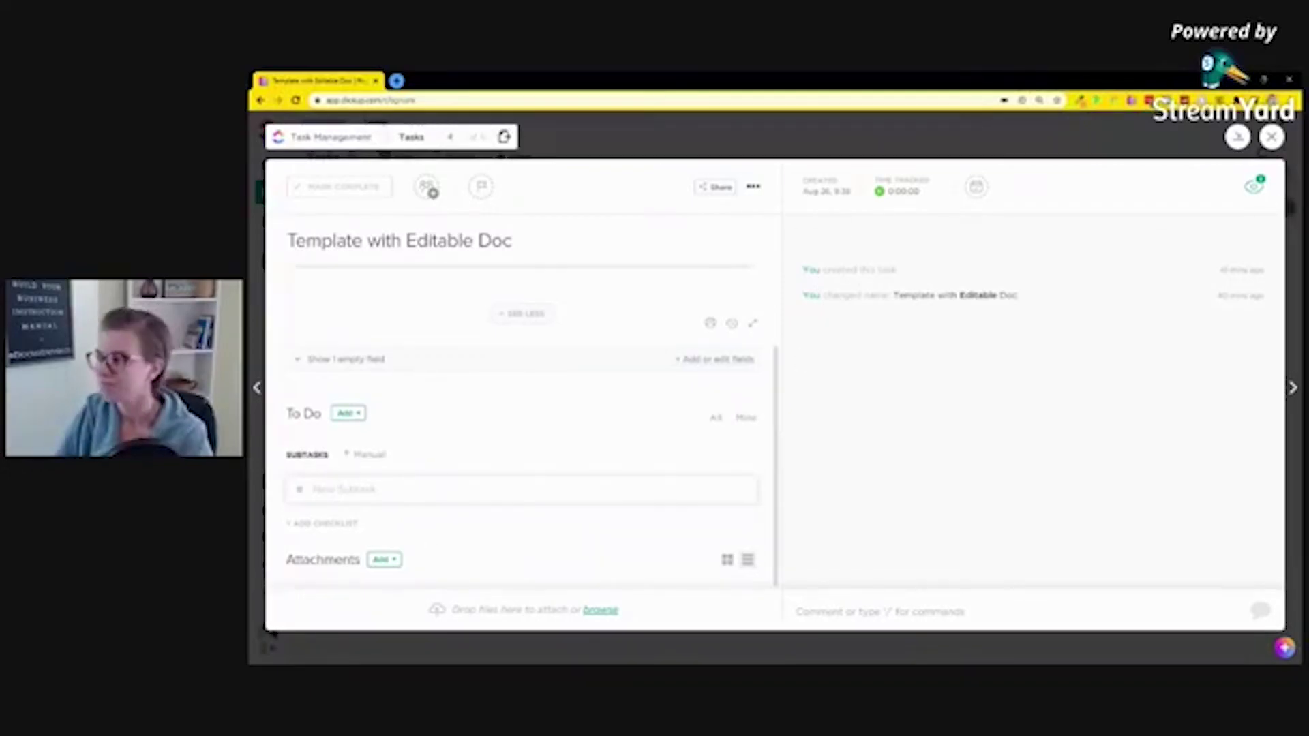
pyautogui.click(1271, 136)
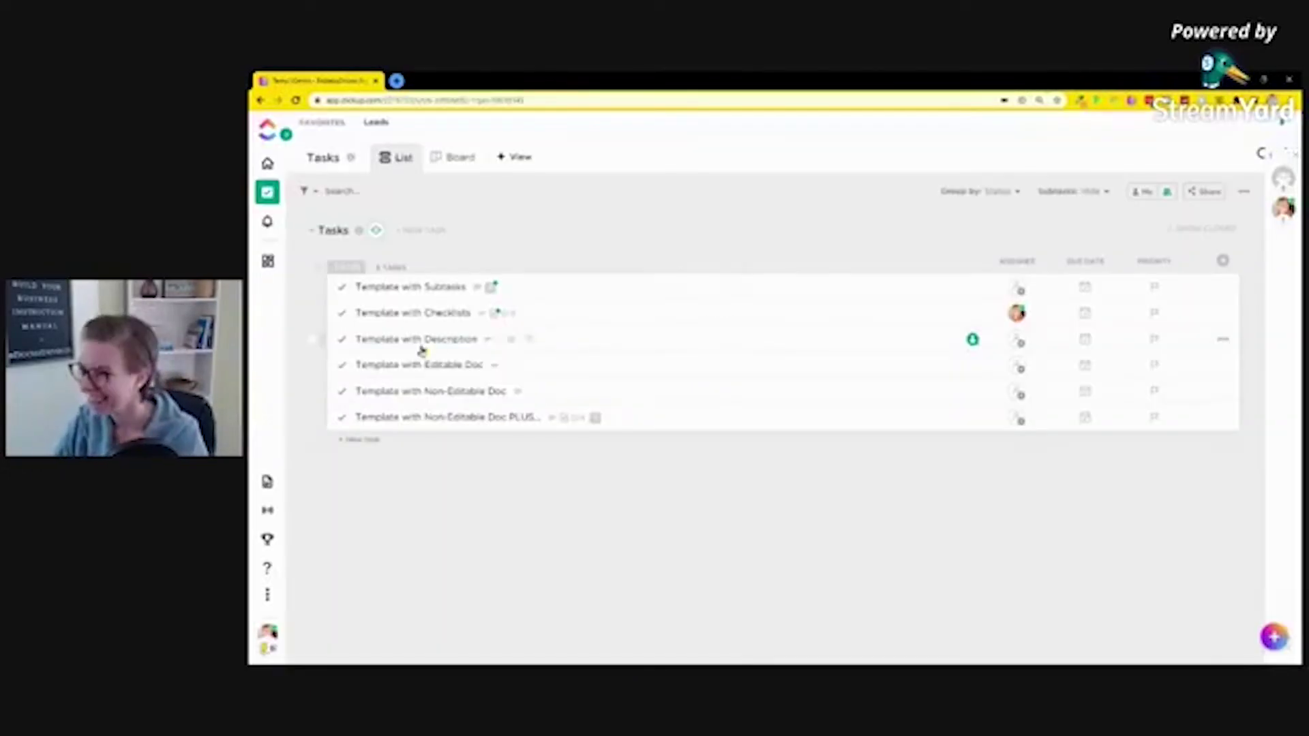
pyautogui.click(462, 392)
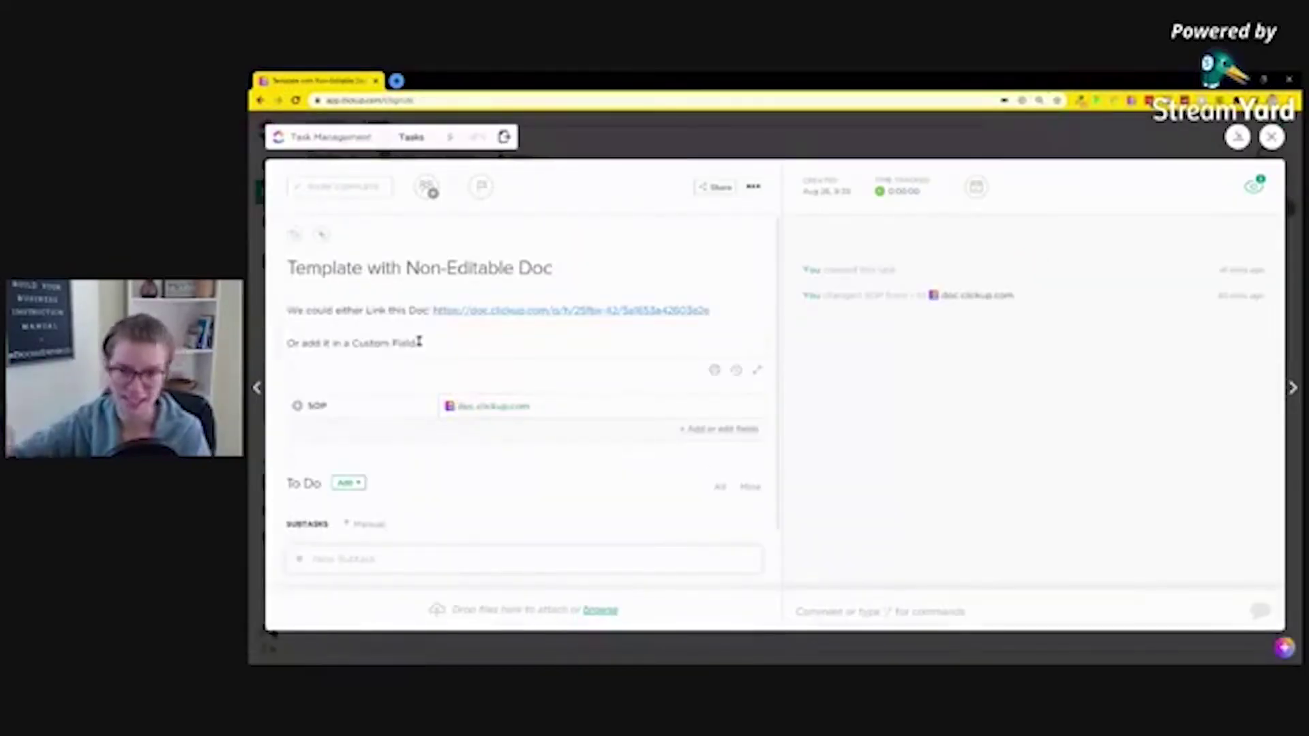
pyautogui.click(575, 140)
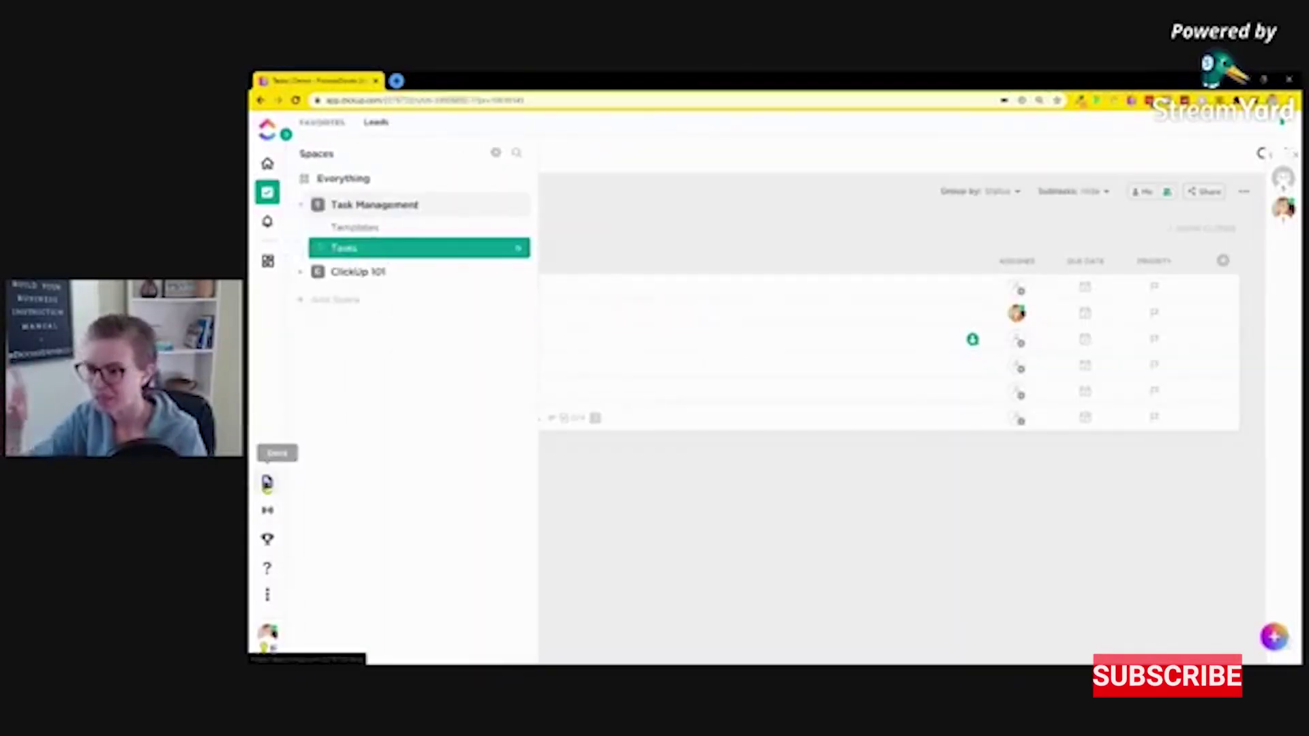
# - Open the How to Make Toast page in the Team Handbook from Docs, and copy its public link
pyautogui.click(267, 482)
pyautogui.click(585, 211)
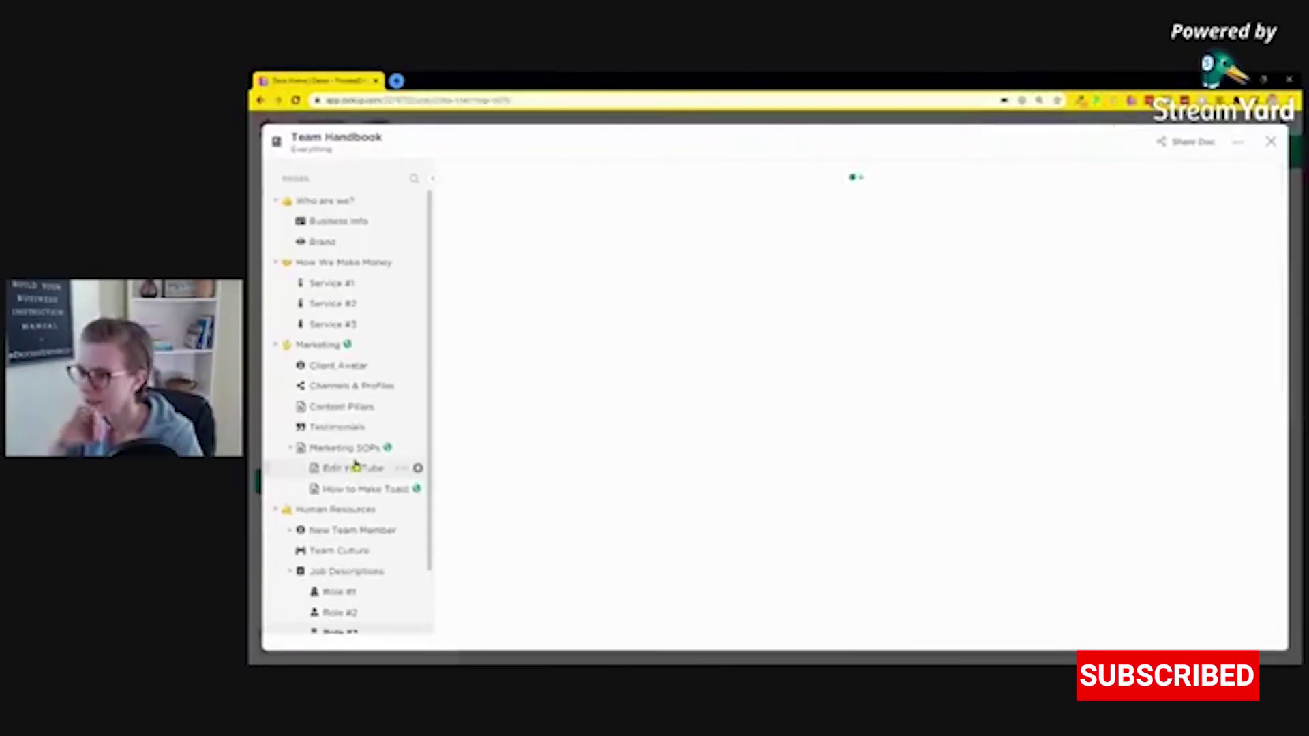
pyautogui.click(374, 491)
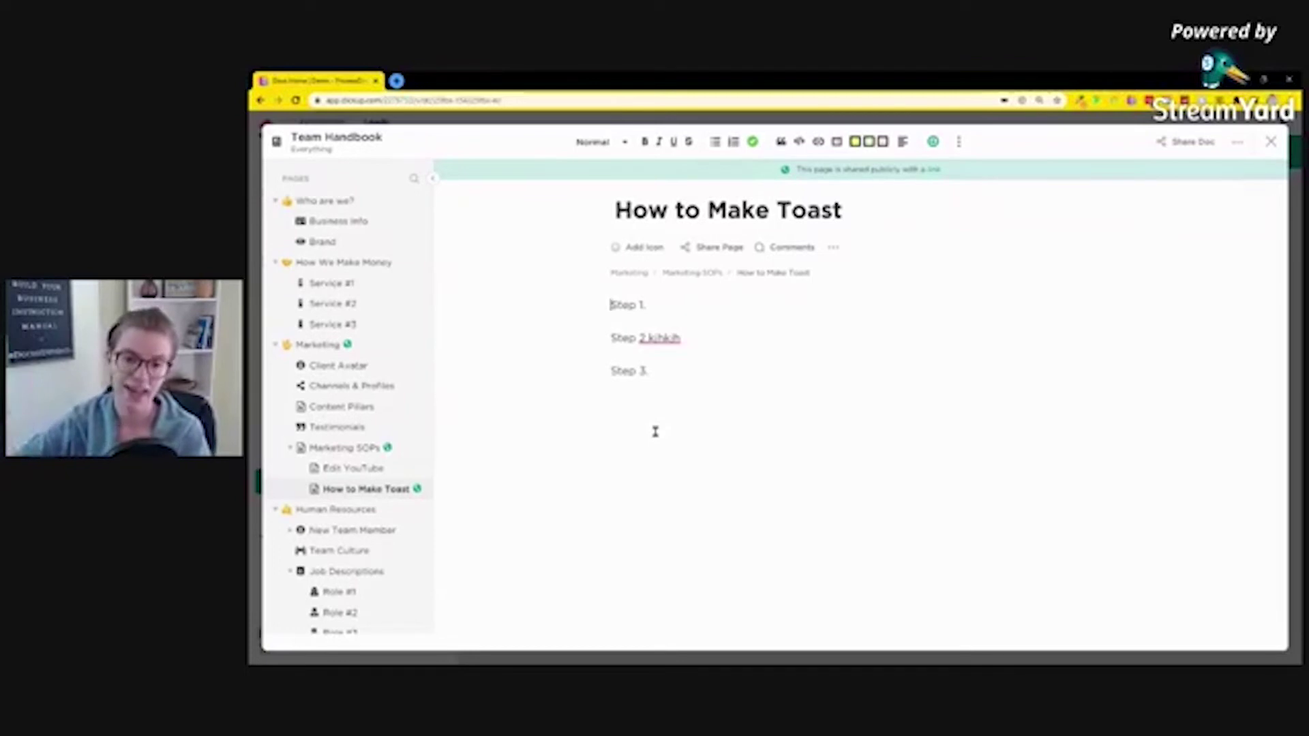
pyautogui.click(401, 489)
pyautogui.click(432, 624)
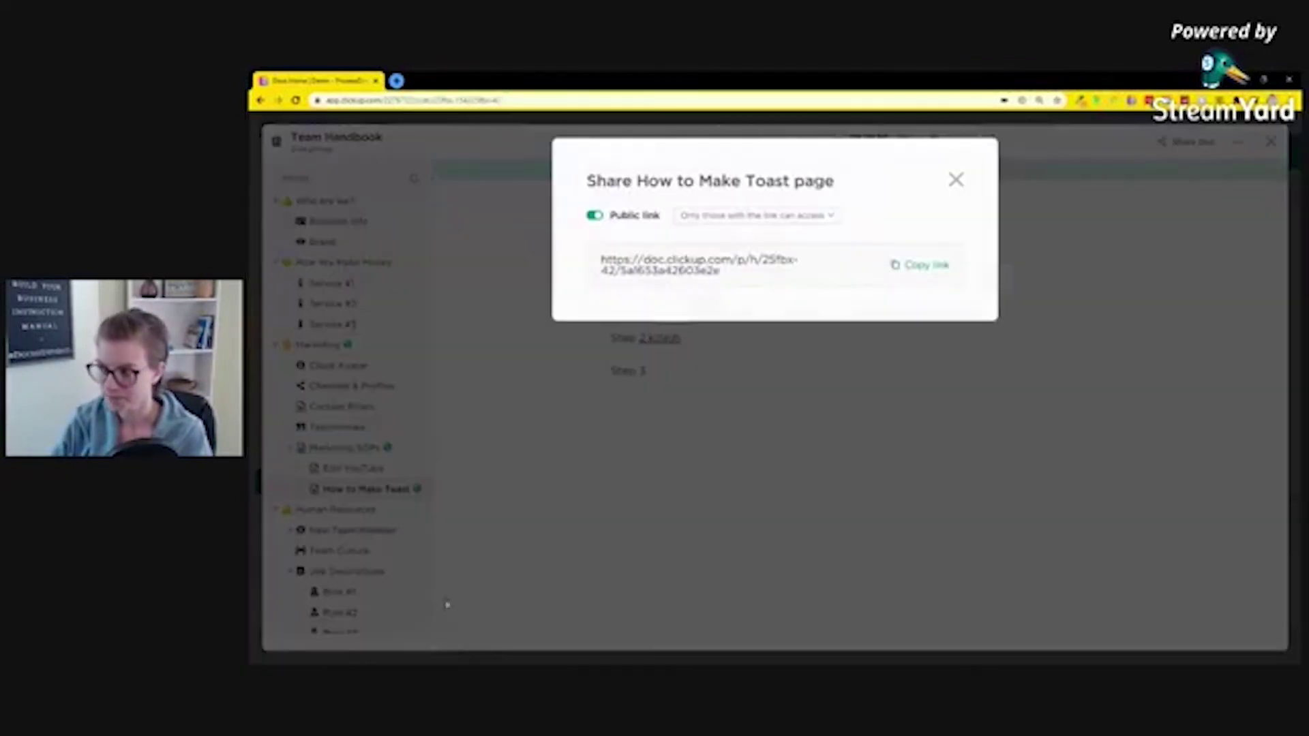
pyautogui.click(916, 271)
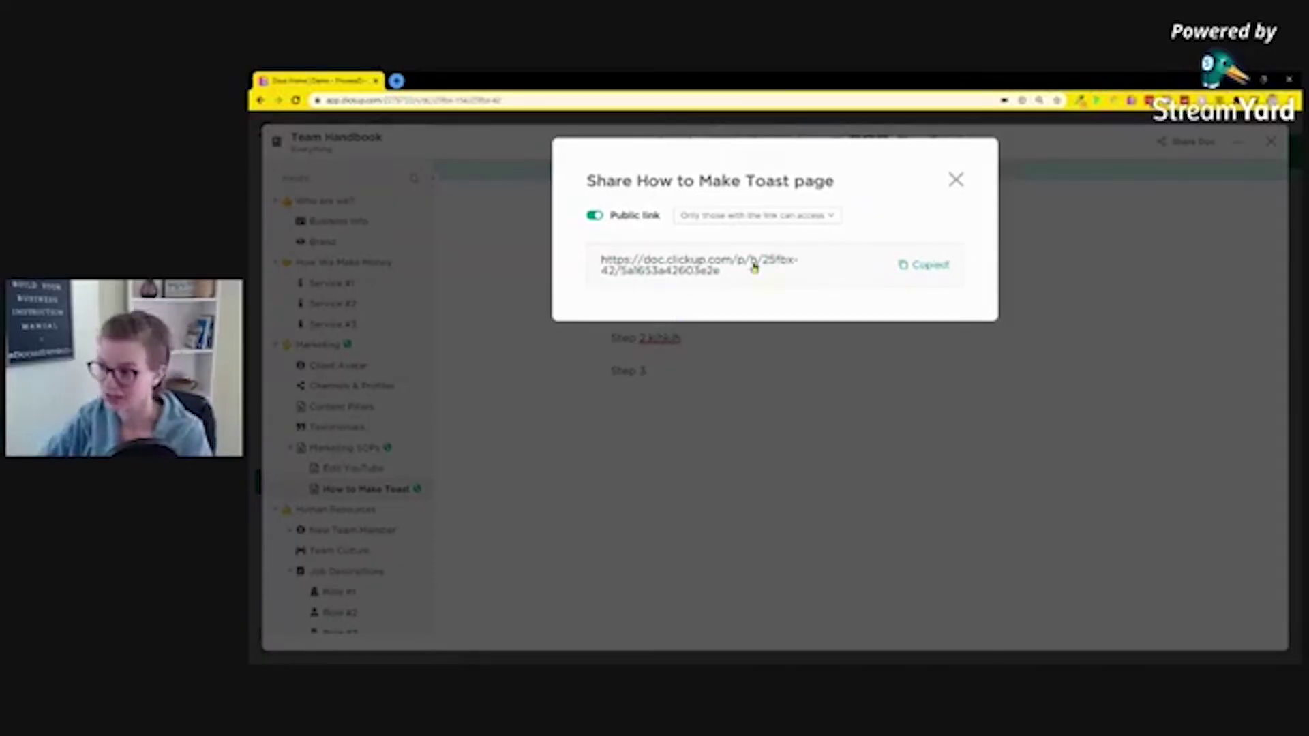
pyautogui.click(932, 342)
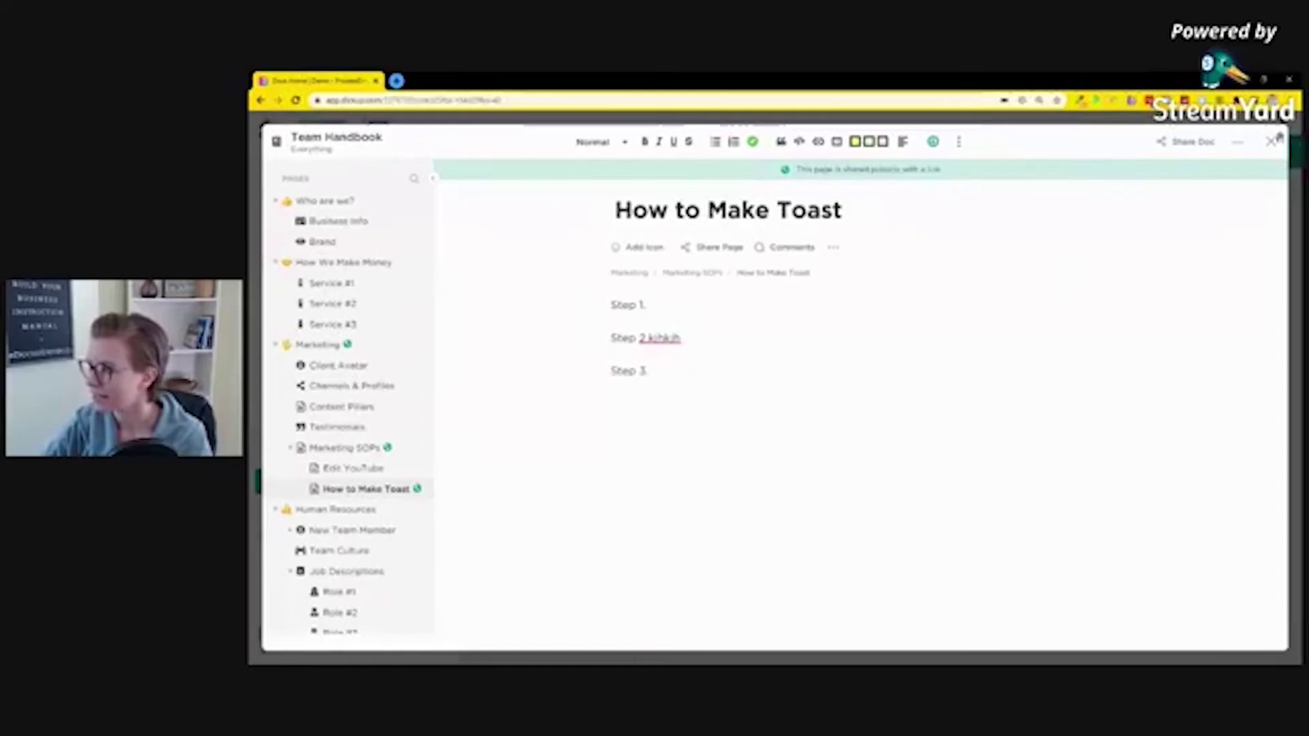
# - Open the How to Make Toast page's public link in the browser, and examine its steps as an outside viewer
pyautogui.click(935, 170)
pyautogui.click(688, 263)
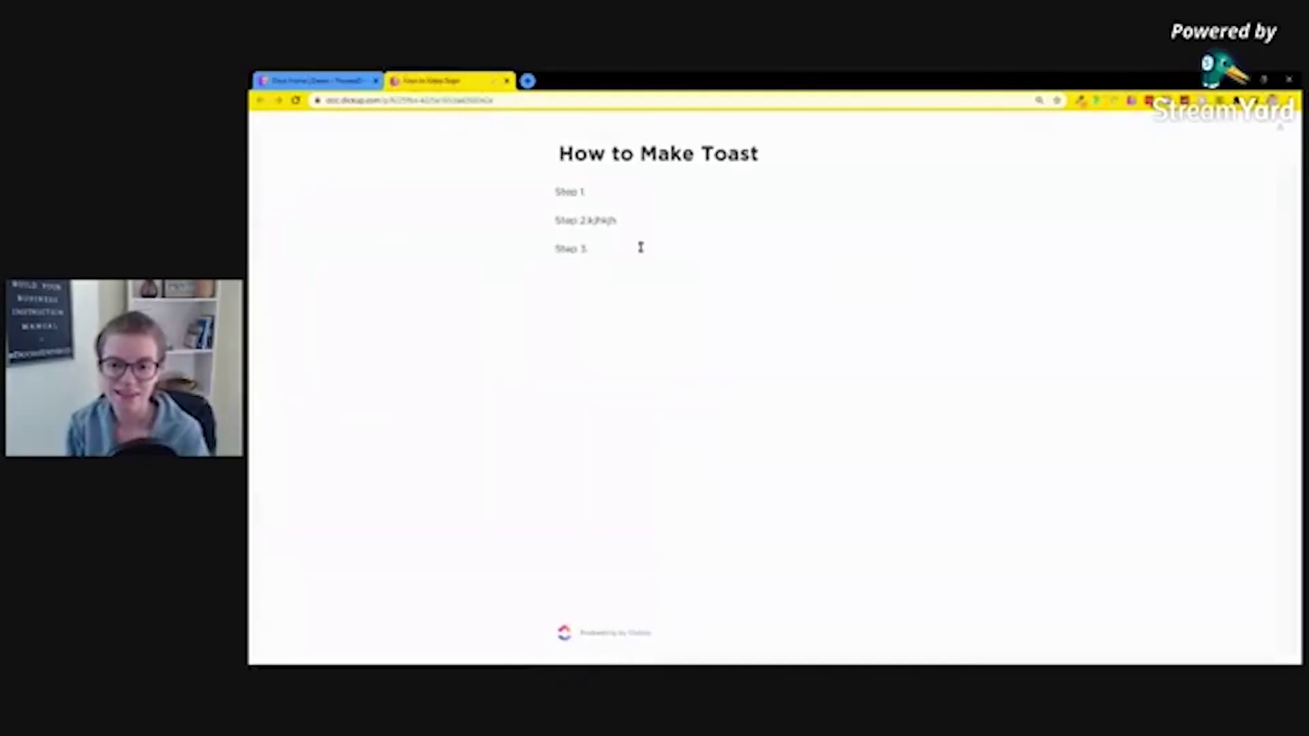
pyautogui.moveTo(556, 250); pyautogui.dragTo(588, 249)
pyautogui.click(613, 234)
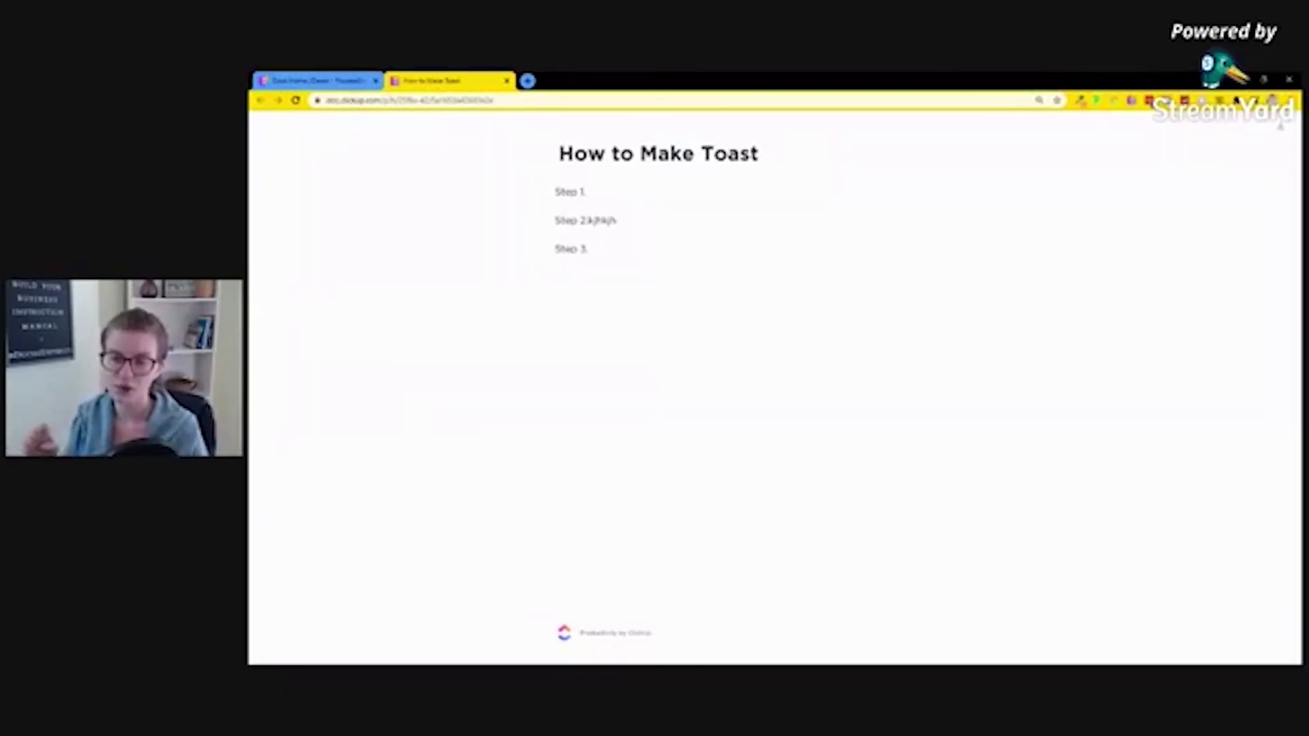
# - Dismiss the page's sharing dialog in the Team Handbook, and close the public page after checking its web address
pyautogui.click(317, 80)
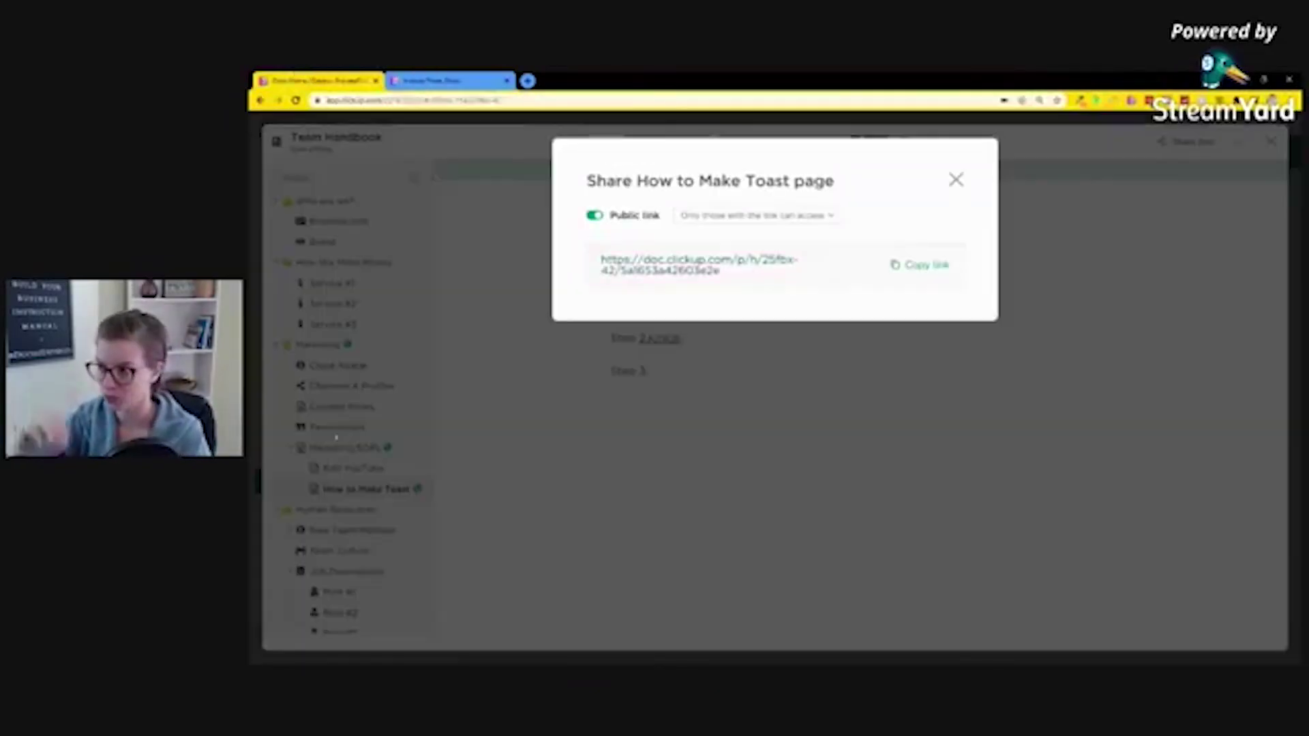
pyautogui.click(652, 459)
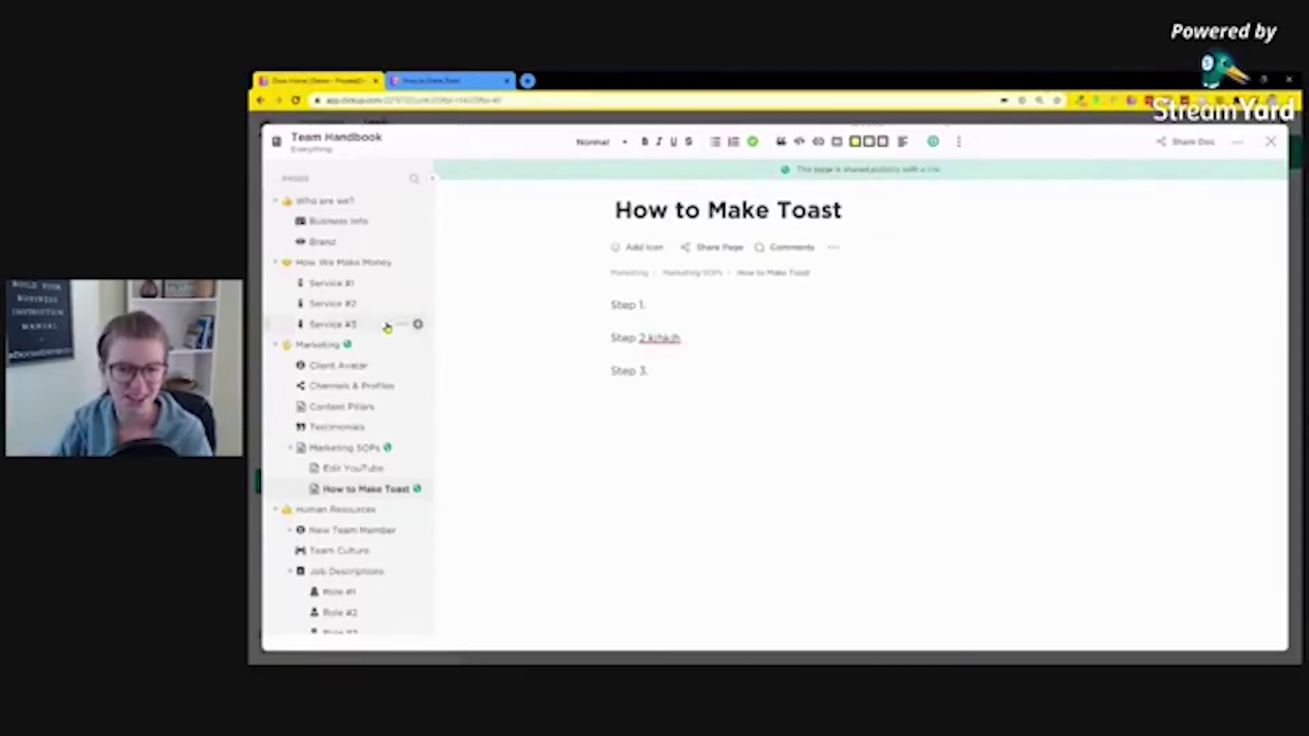
pyautogui.click(434, 79)
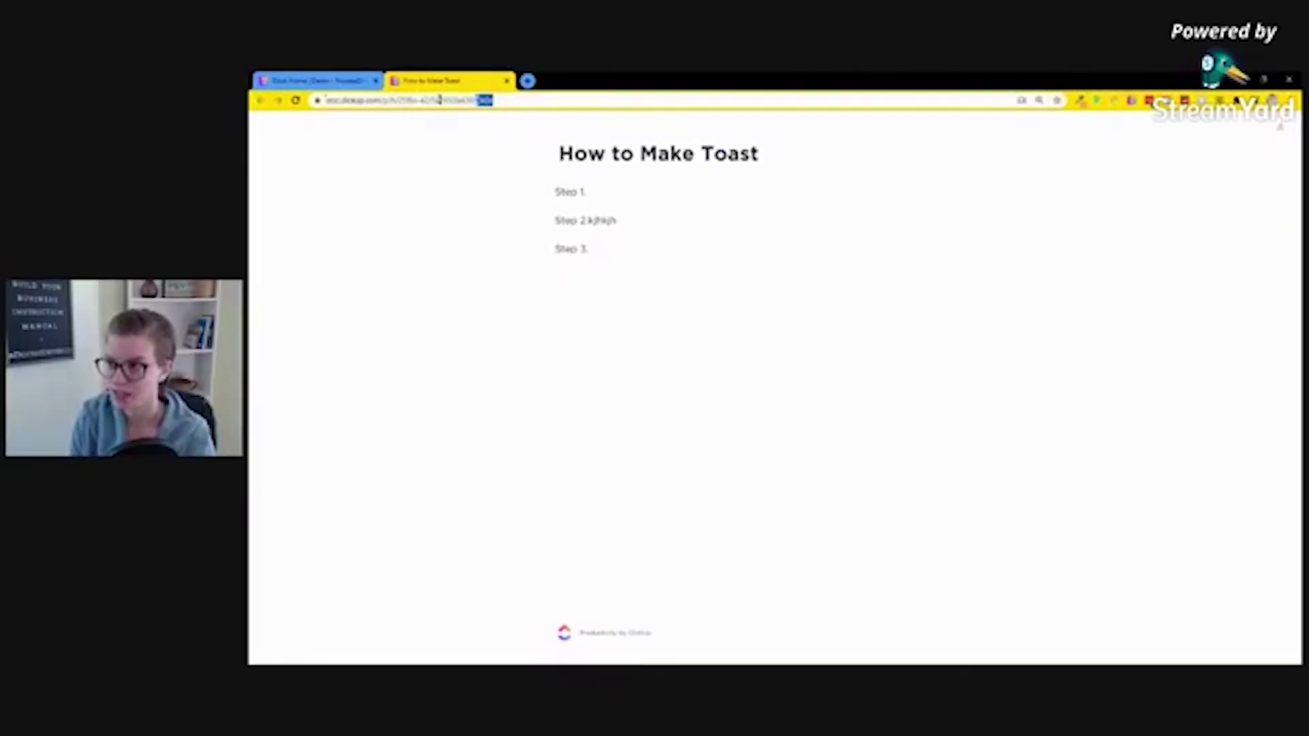
pyautogui.click(485, 100)
pyautogui.click(508, 81)
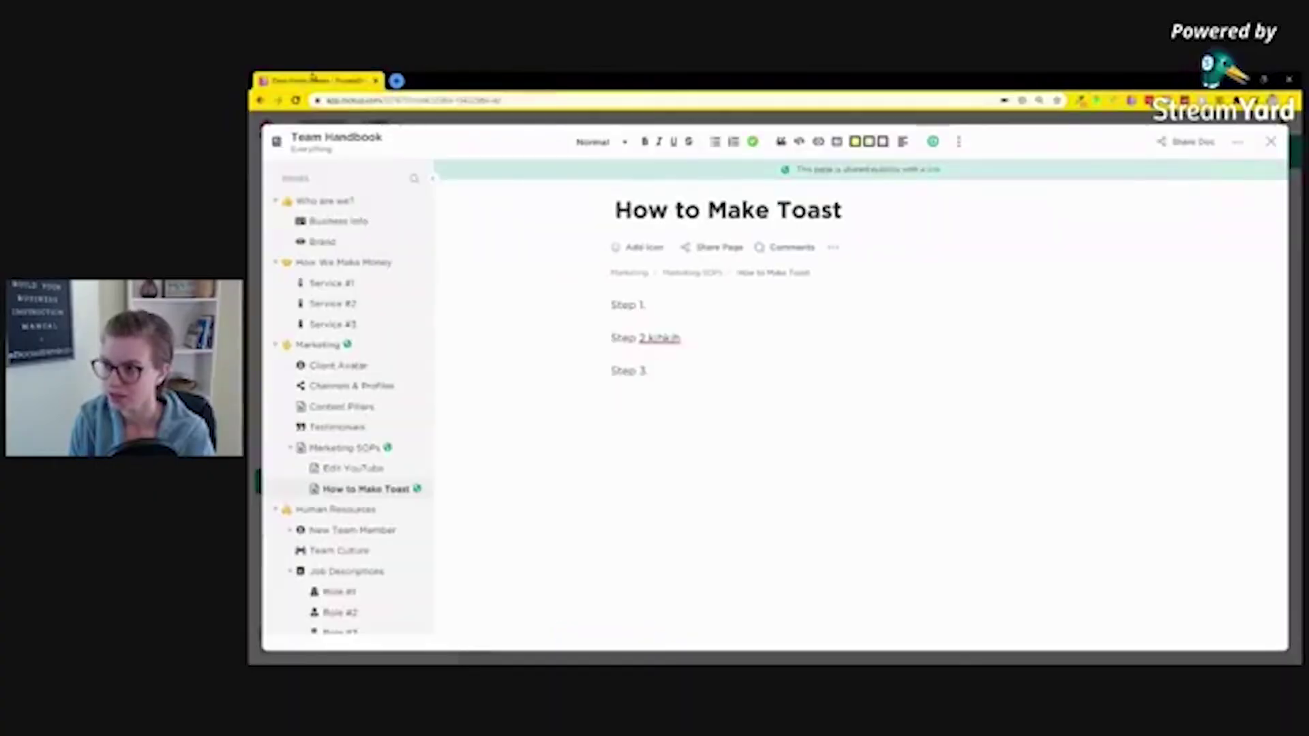
# - Open the Template with Non-Editable Doc task from the Tasks list, and highlight the doc link line in its description
pyautogui.click(461, 124)
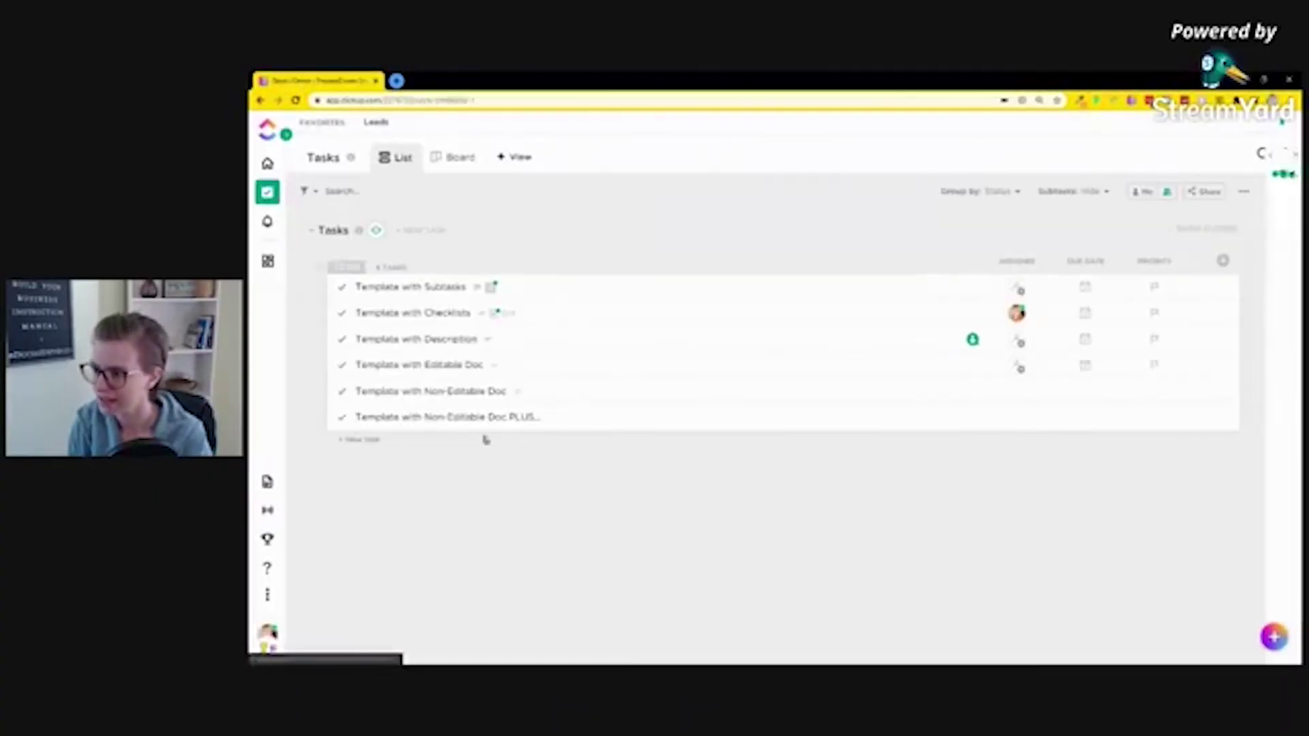
pyautogui.click(425, 392)
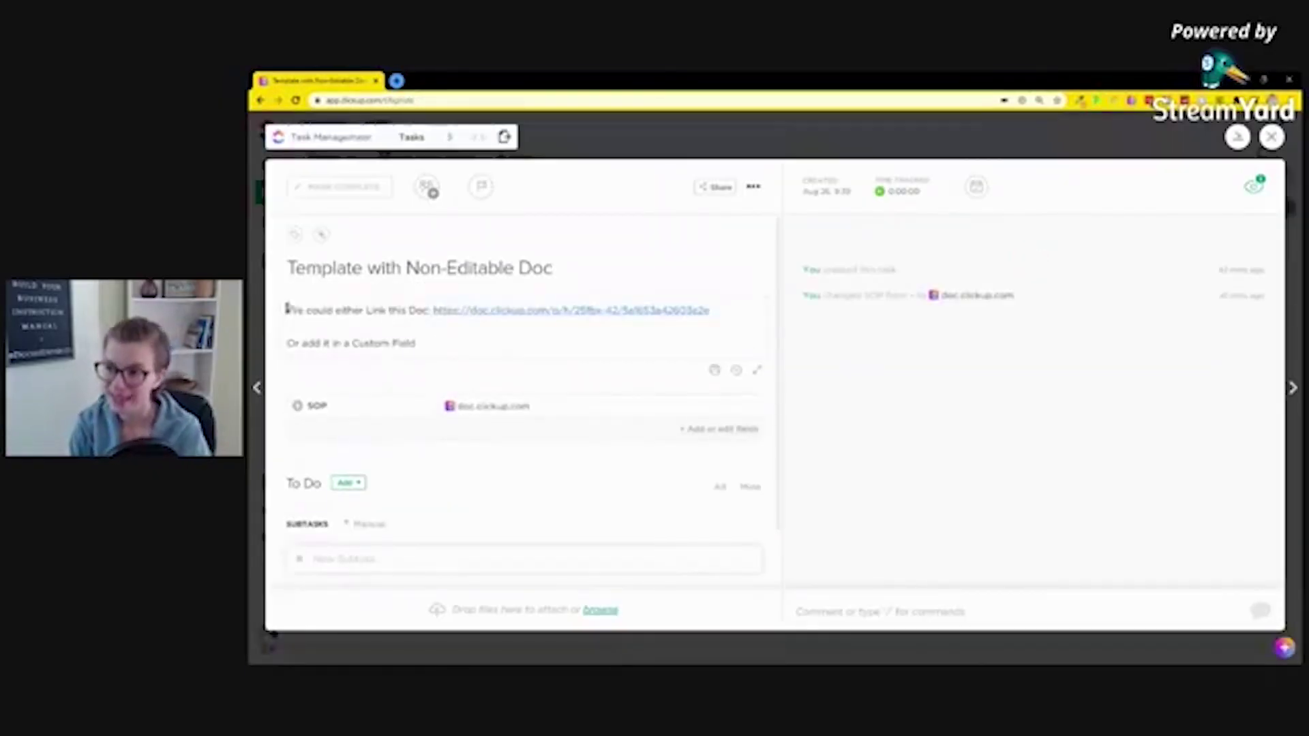
pyautogui.moveTo(291, 311); pyautogui.dragTo(721, 310)
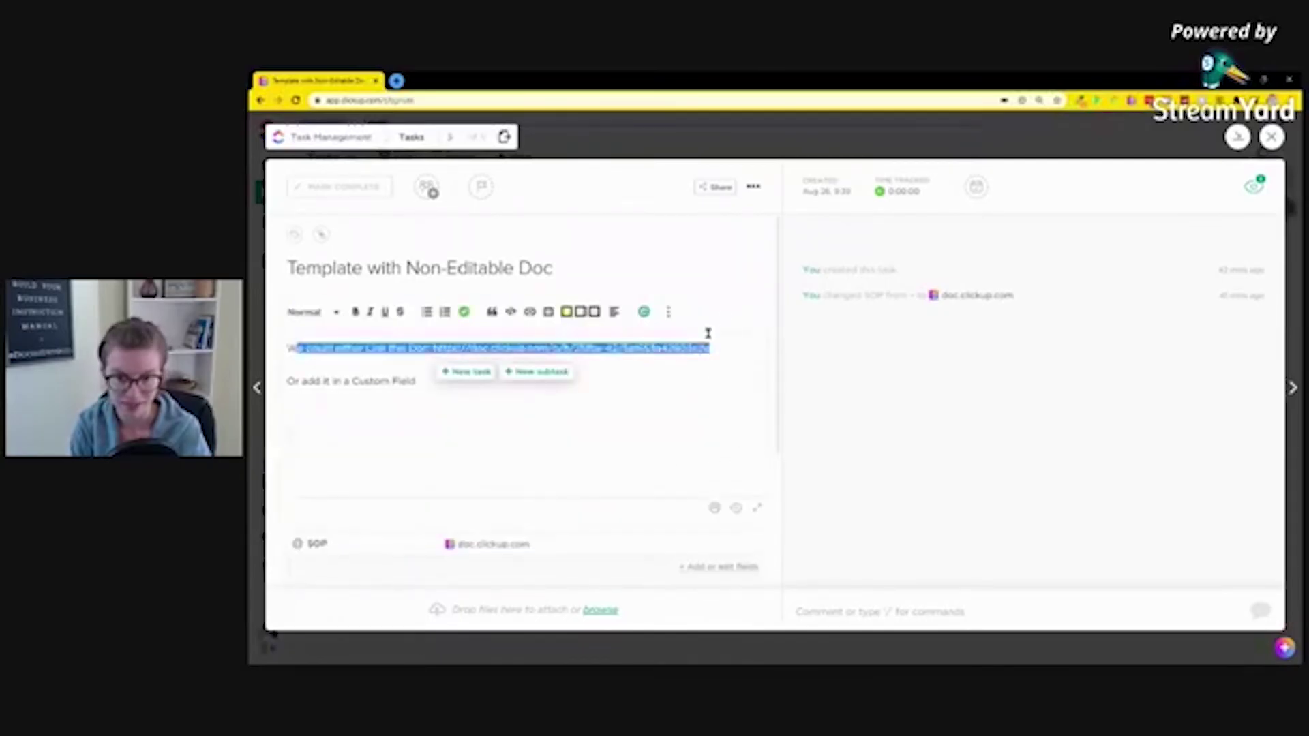
pyautogui.click(694, 381)
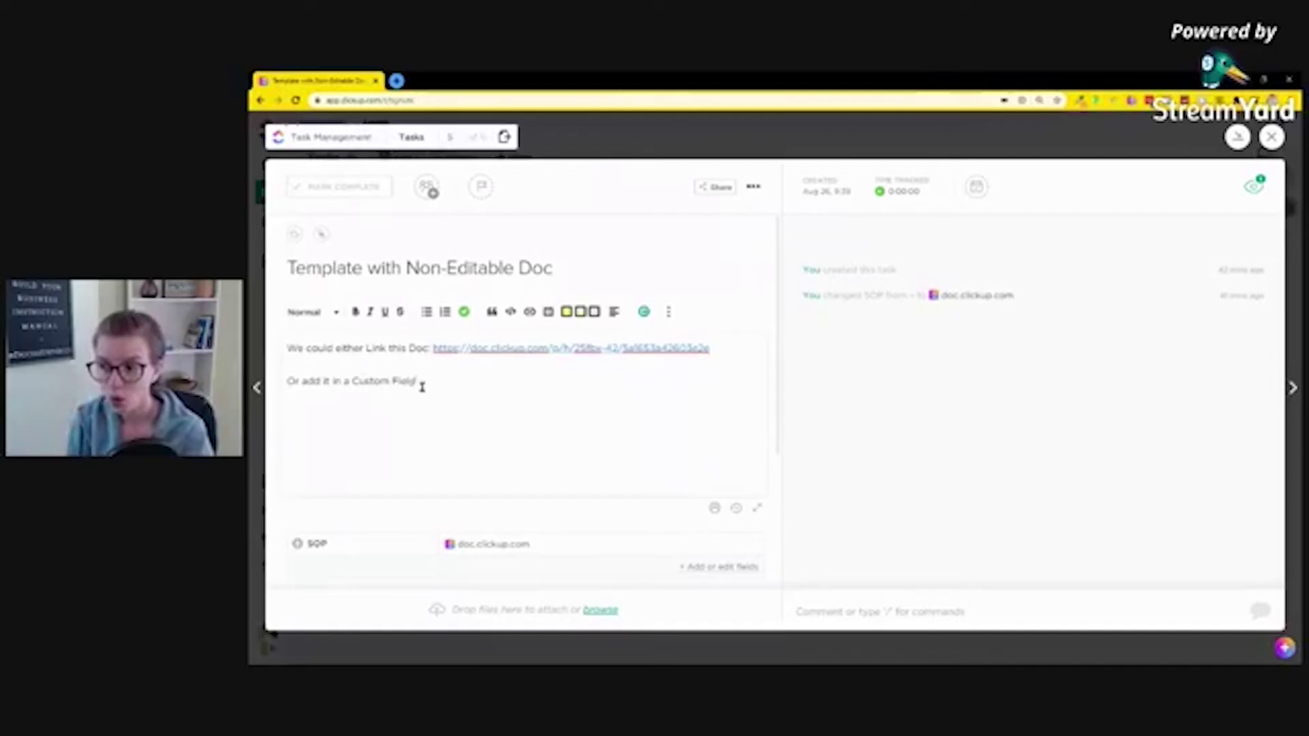
# - Make the line "Or add it in a Custom Field" bold in the task description
pyautogui.moveTo(420, 382); pyautogui.dragTo(288, 383)
pyautogui.hotkey('ctrl', 'b')
pyautogui.click(423, 439)
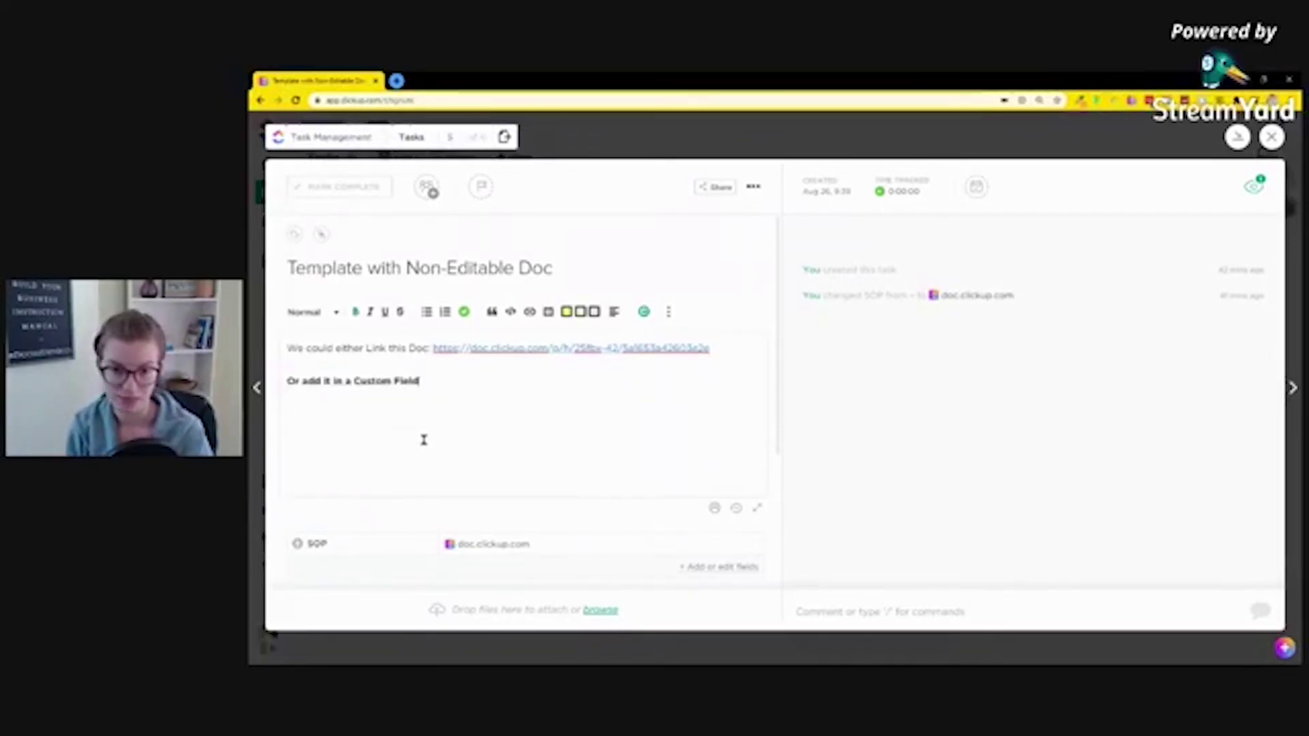
# - Open the doc link in the SOP custom field to view the public page, and return to the task to review that field
pyautogui.scroll(-3, 750, 419)
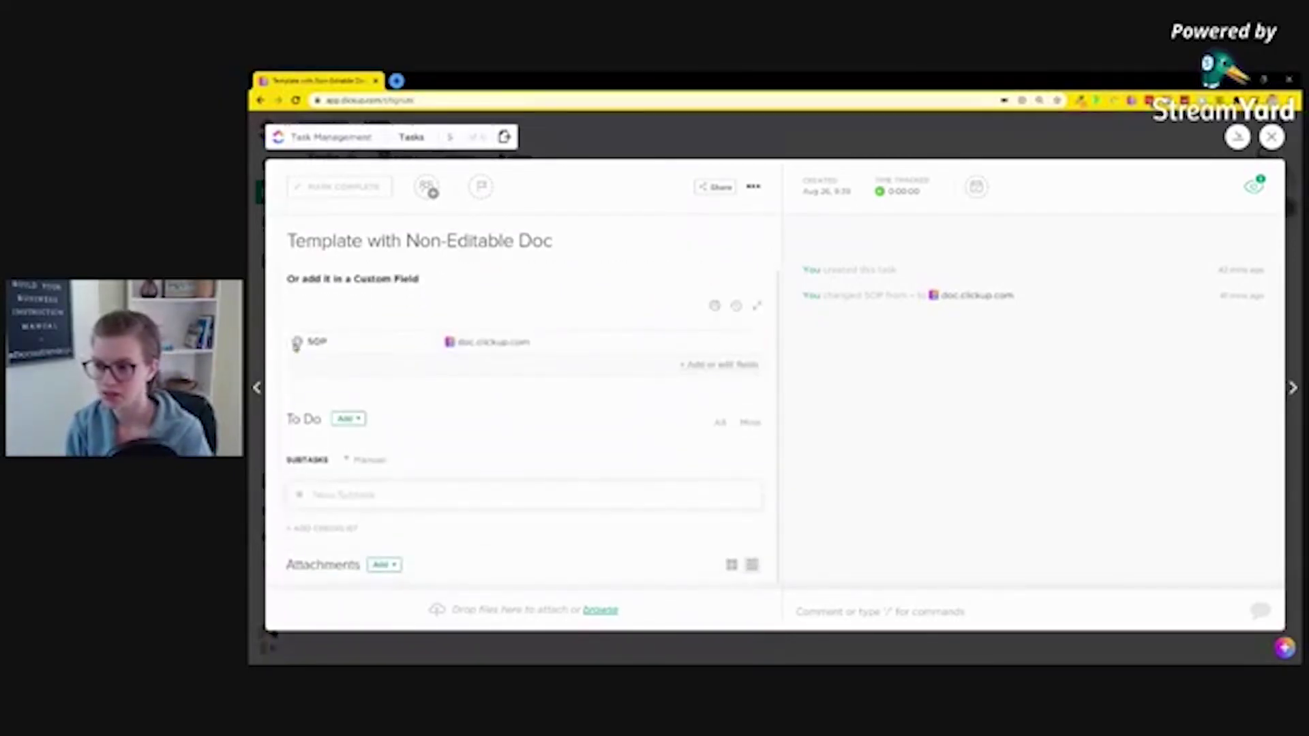
pyautogui.click(497, 347)
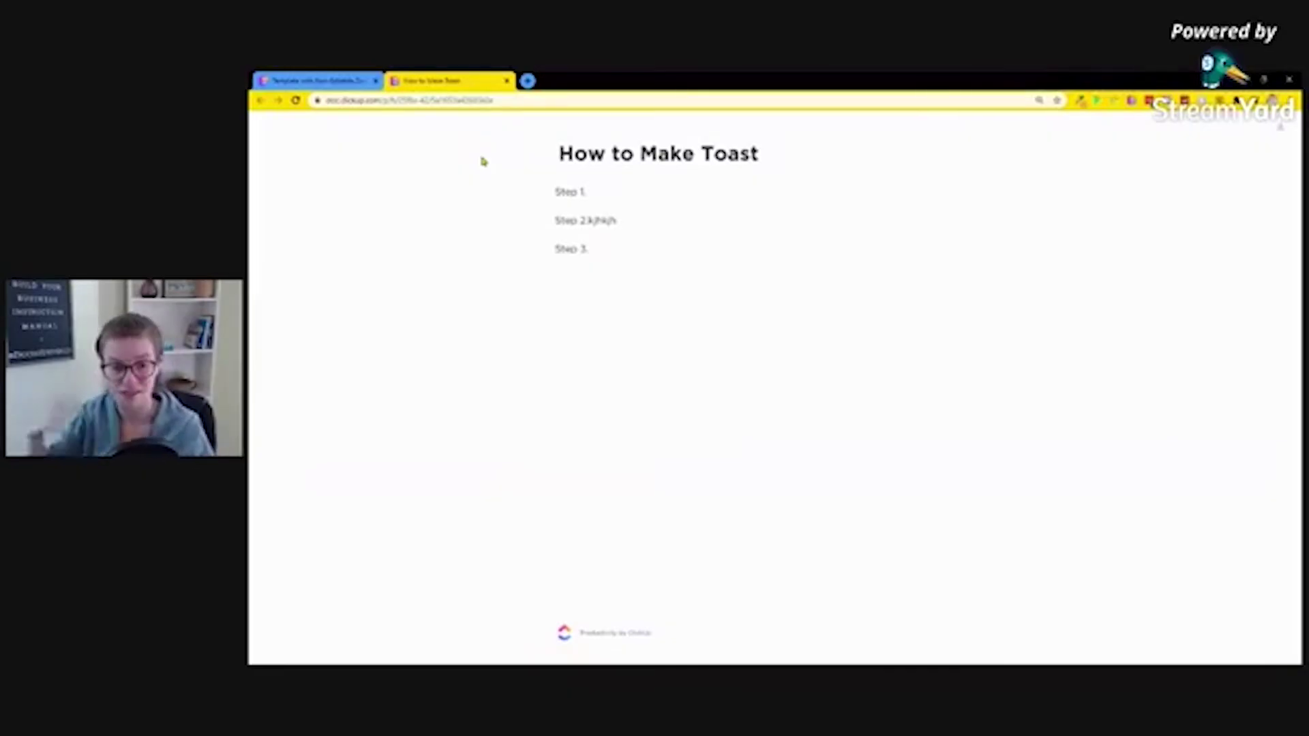
pyautogui.click(317, 80)
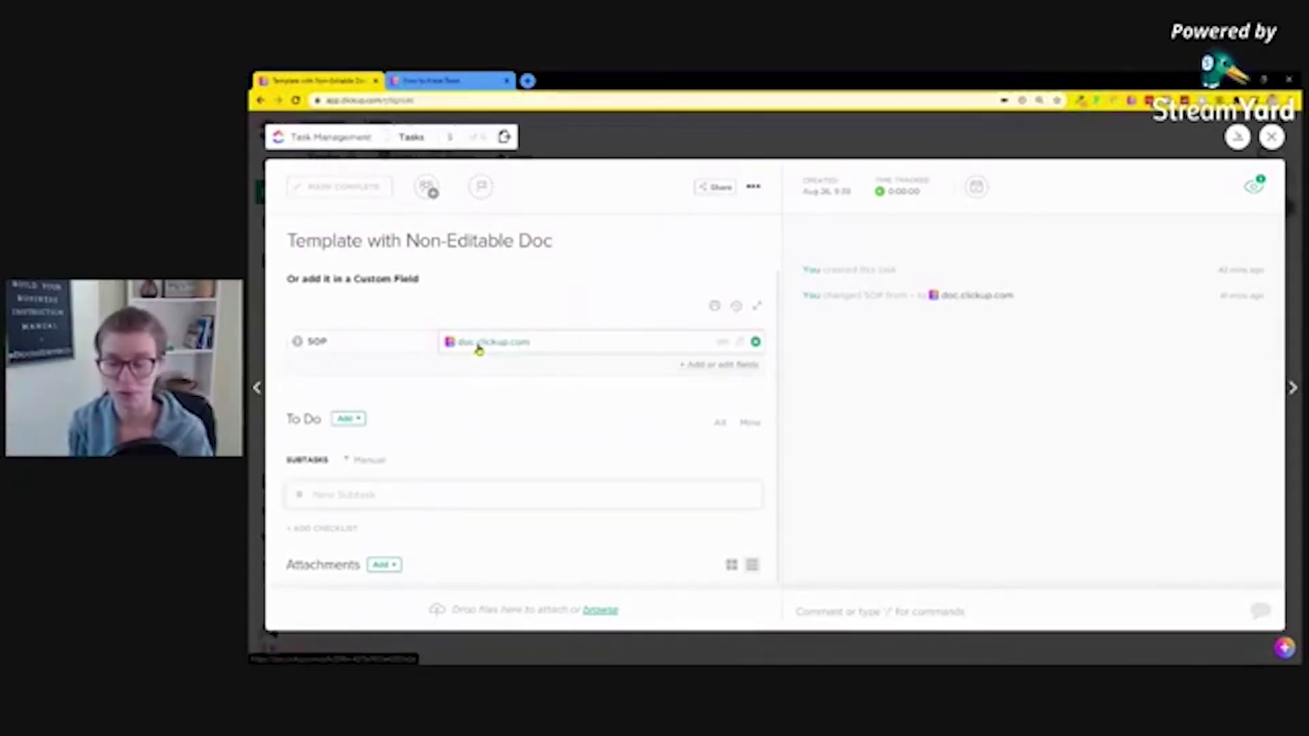
pyautogui.scroll(1, 491, 415)
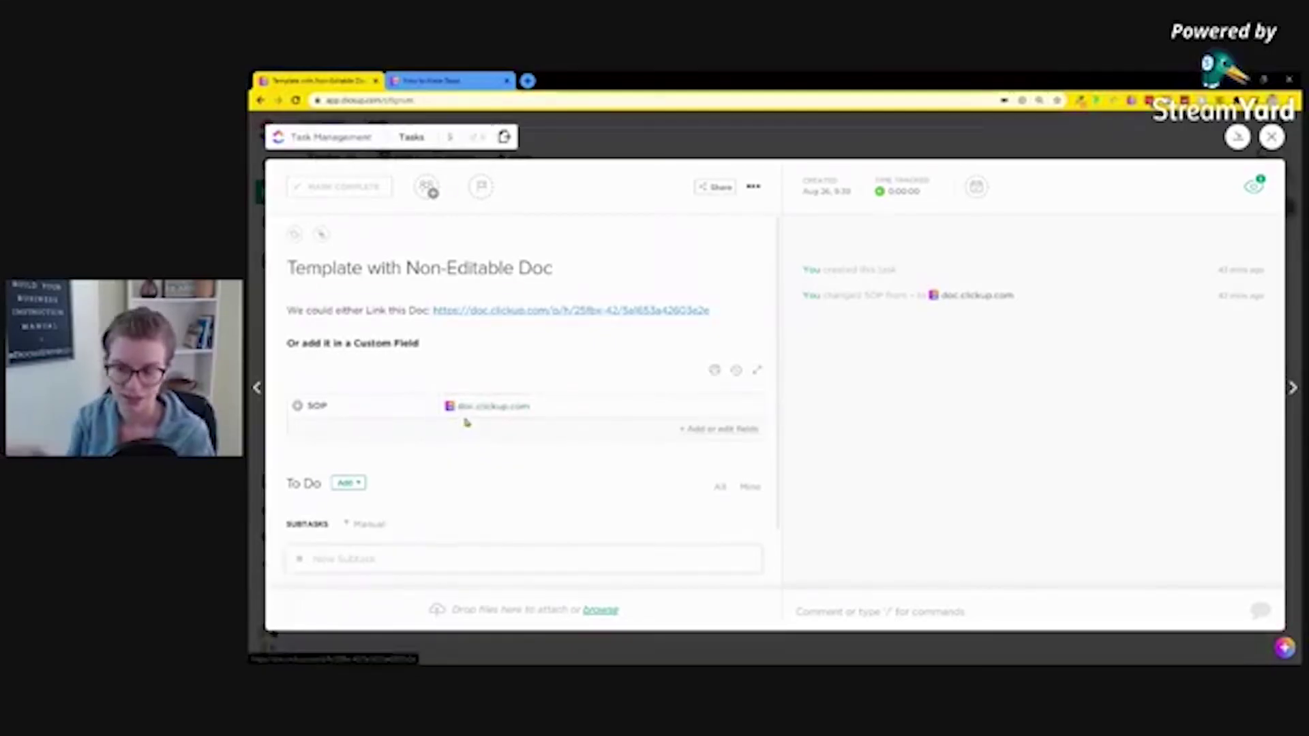
pyautogui.scroll(-2, 477, 423)
pyautogui.scroll(2, 482, 424)
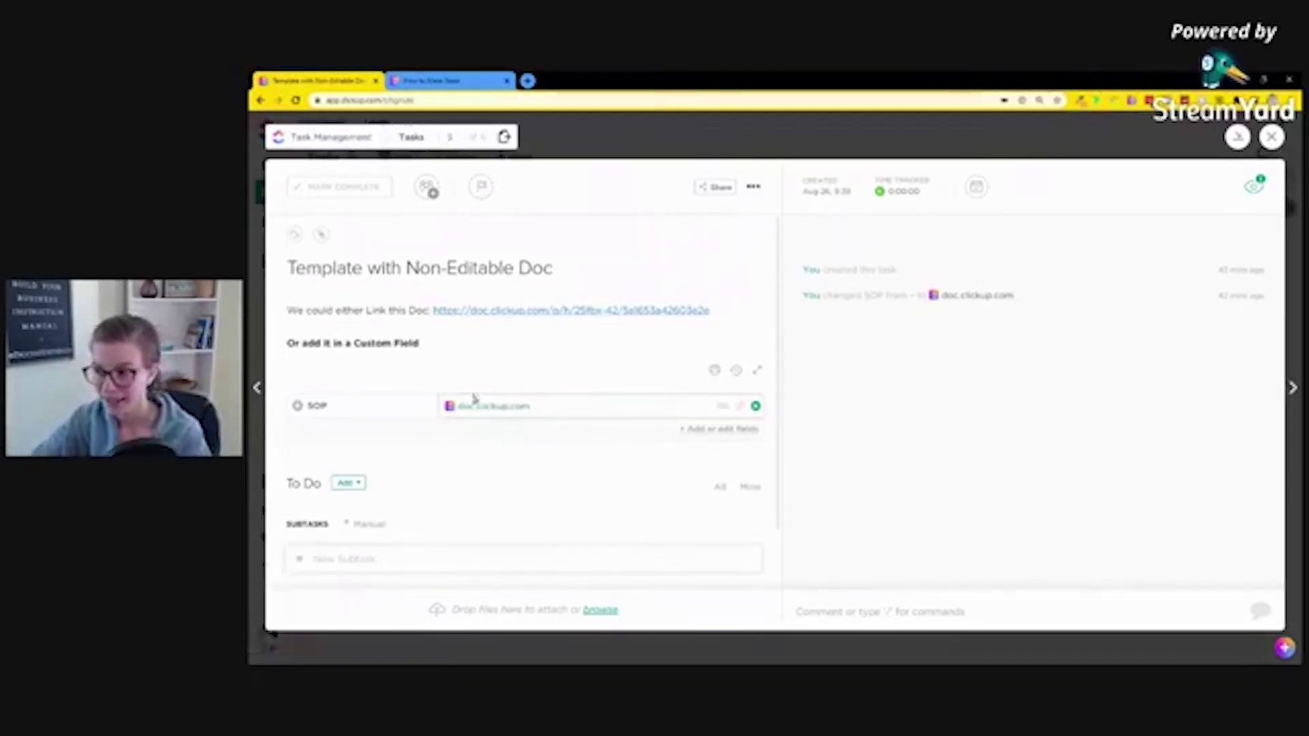
# - Reopen the public How to Make Toast page from the SOP field, highlight its steps, and return to the task
pyautogui.click(486, 409)
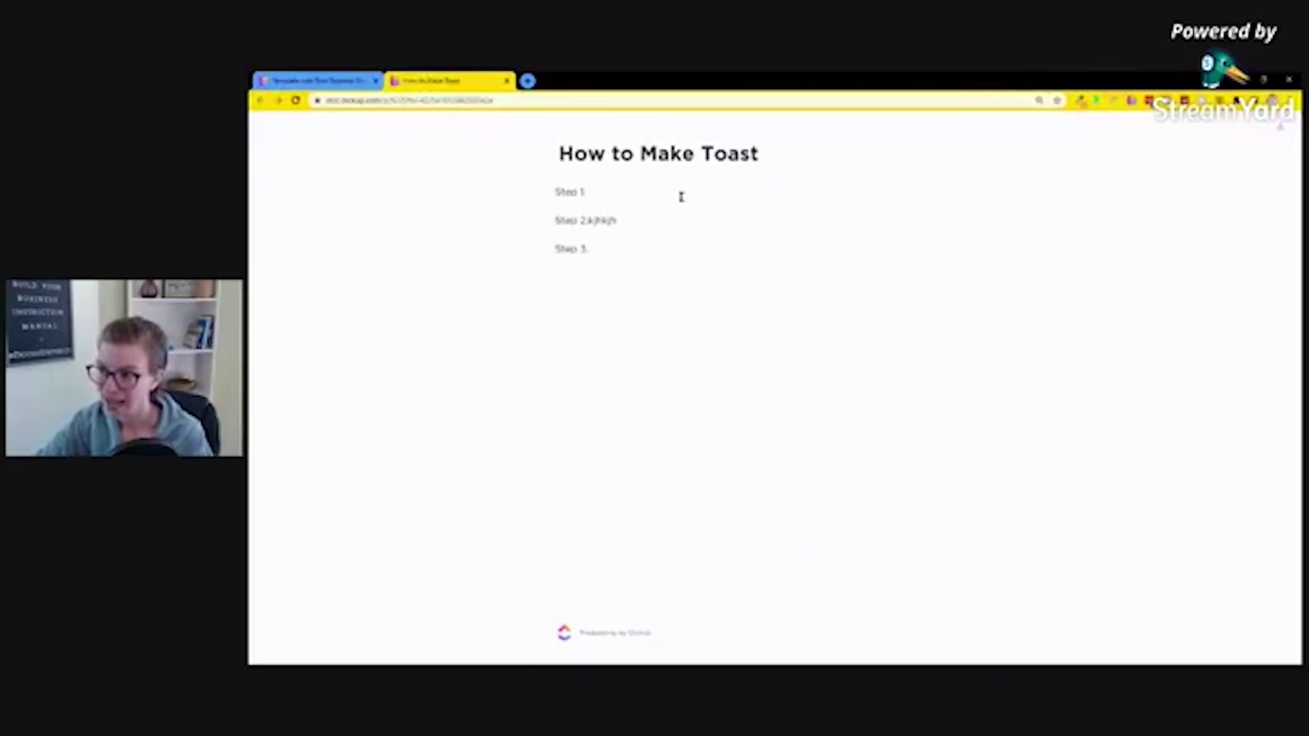
pyautogui.moveTo(557, 204); pyautogui.dragTo(566, 253)
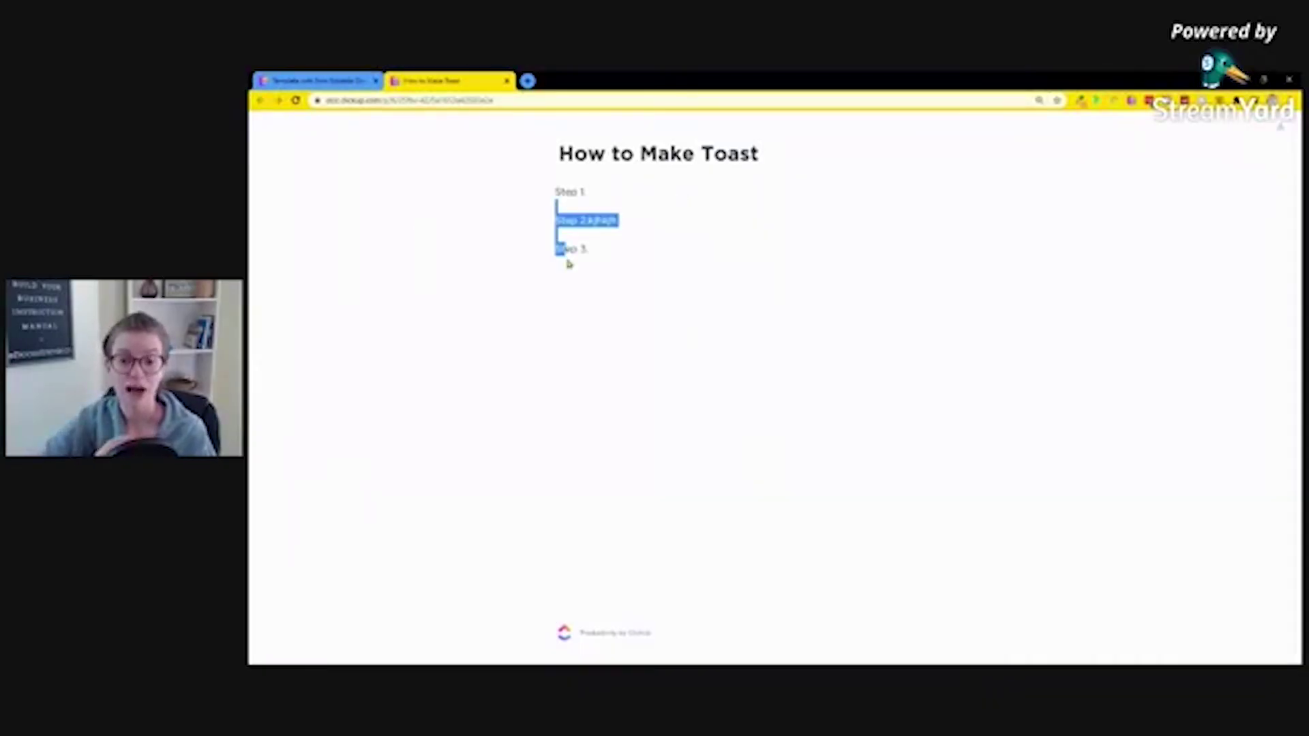
pyautogui.click(571, 298)
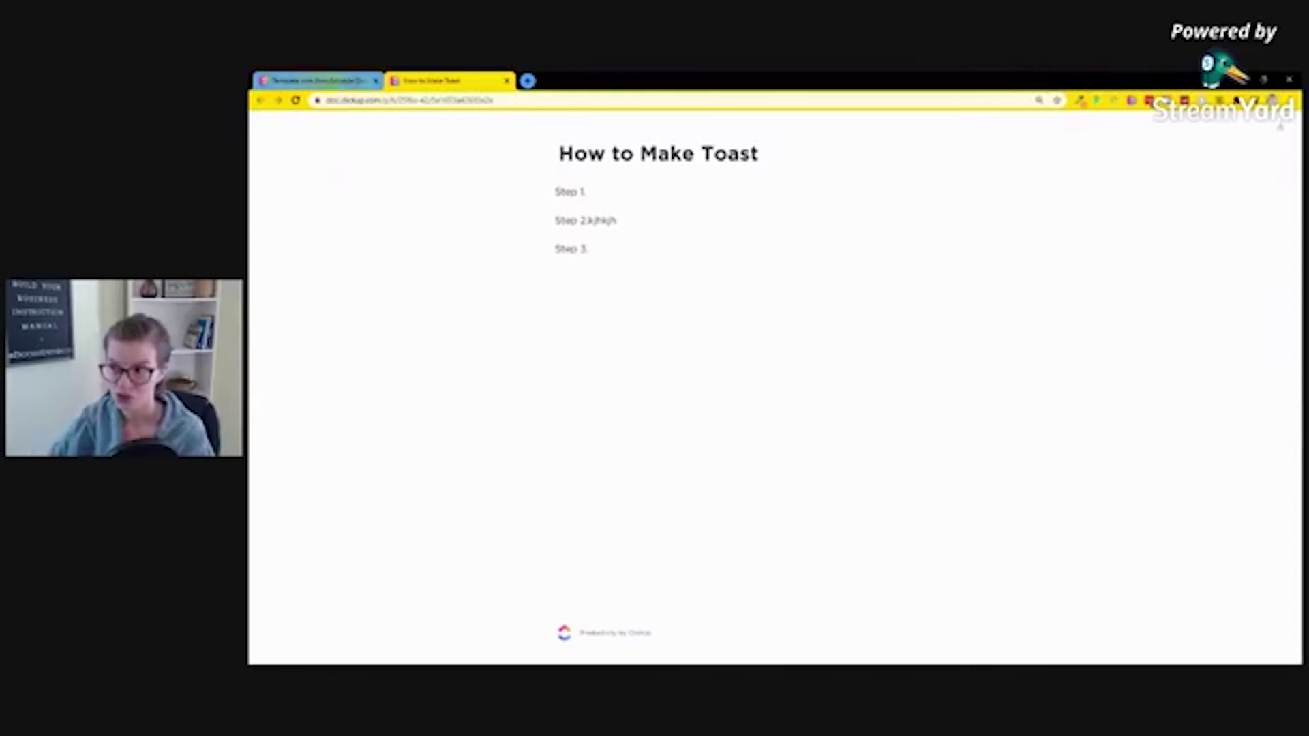
pyautogui.click(327, 82)
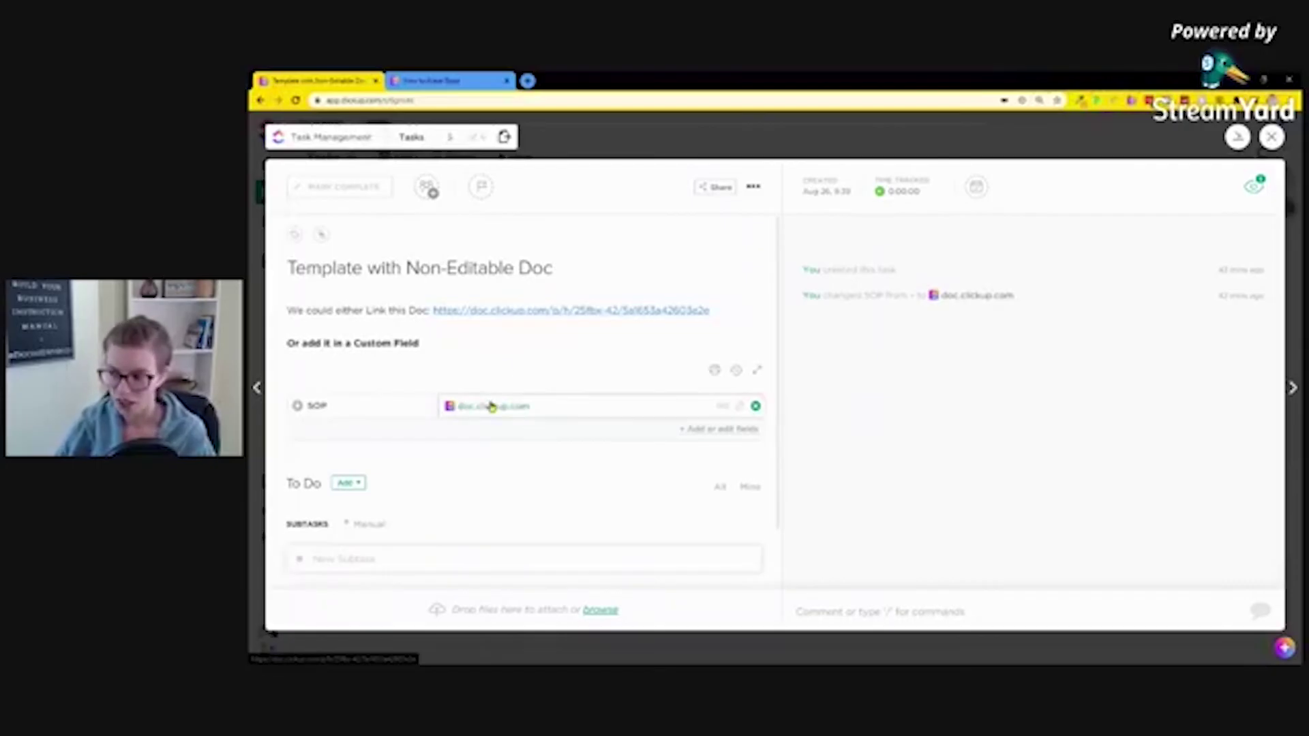
# - Add a How to Make Toast doc mention below the description's bold line, followed by "<-- Need to update the SOP? Click here!"
pyautogui.click(450, 368)
pyautogui.write('@@@')
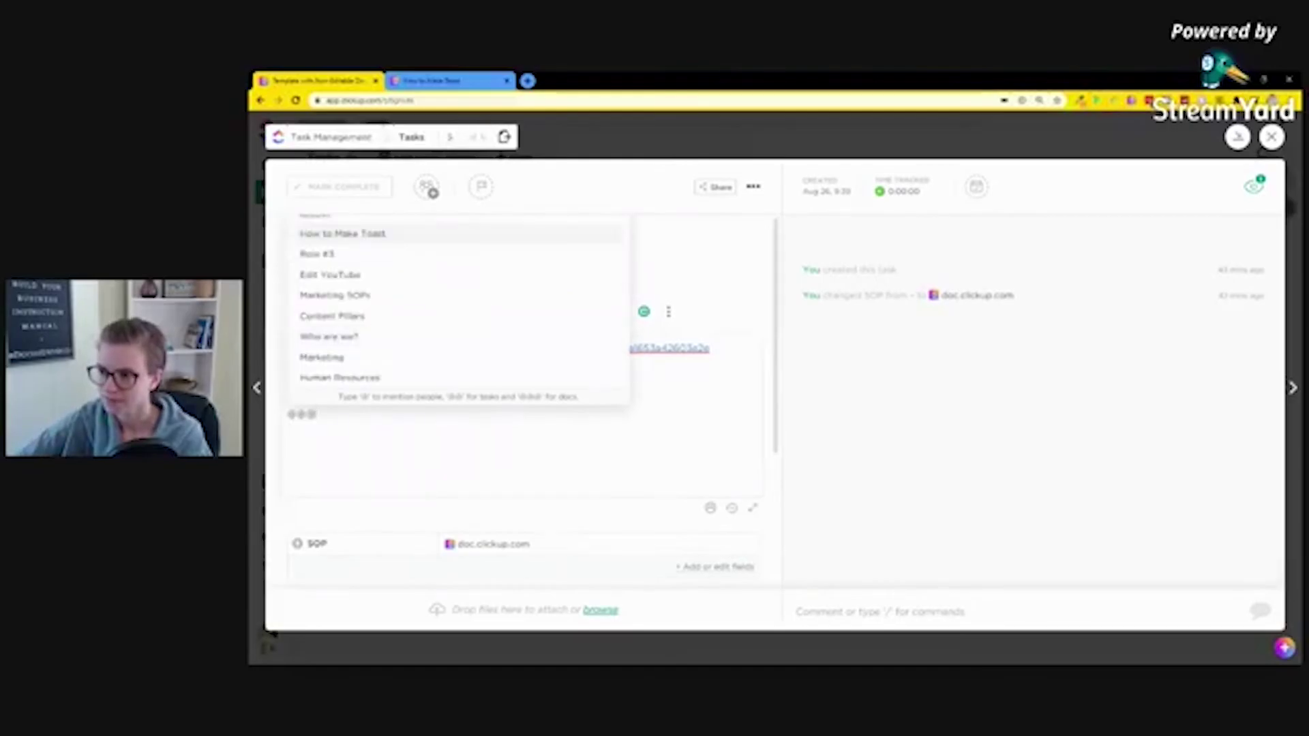
pyautogui.click(400, 239)
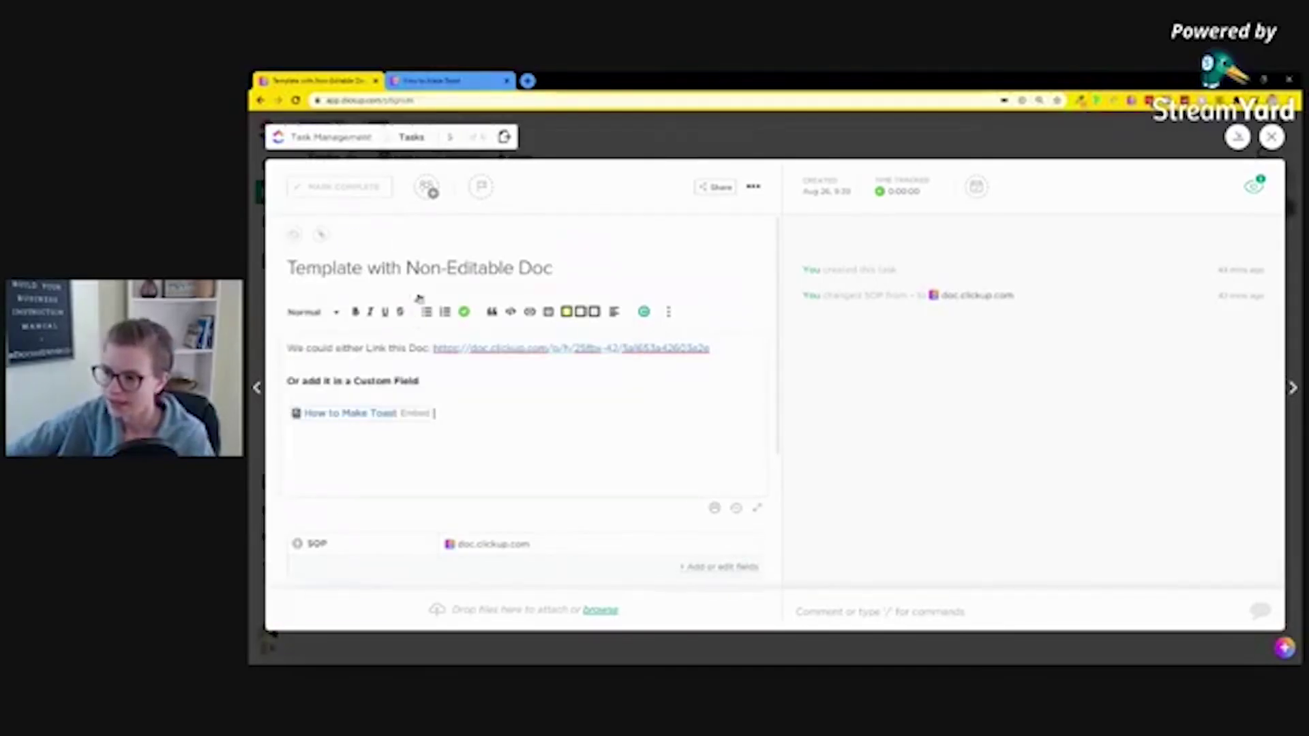
pyautogui.write('<-- Need to update')
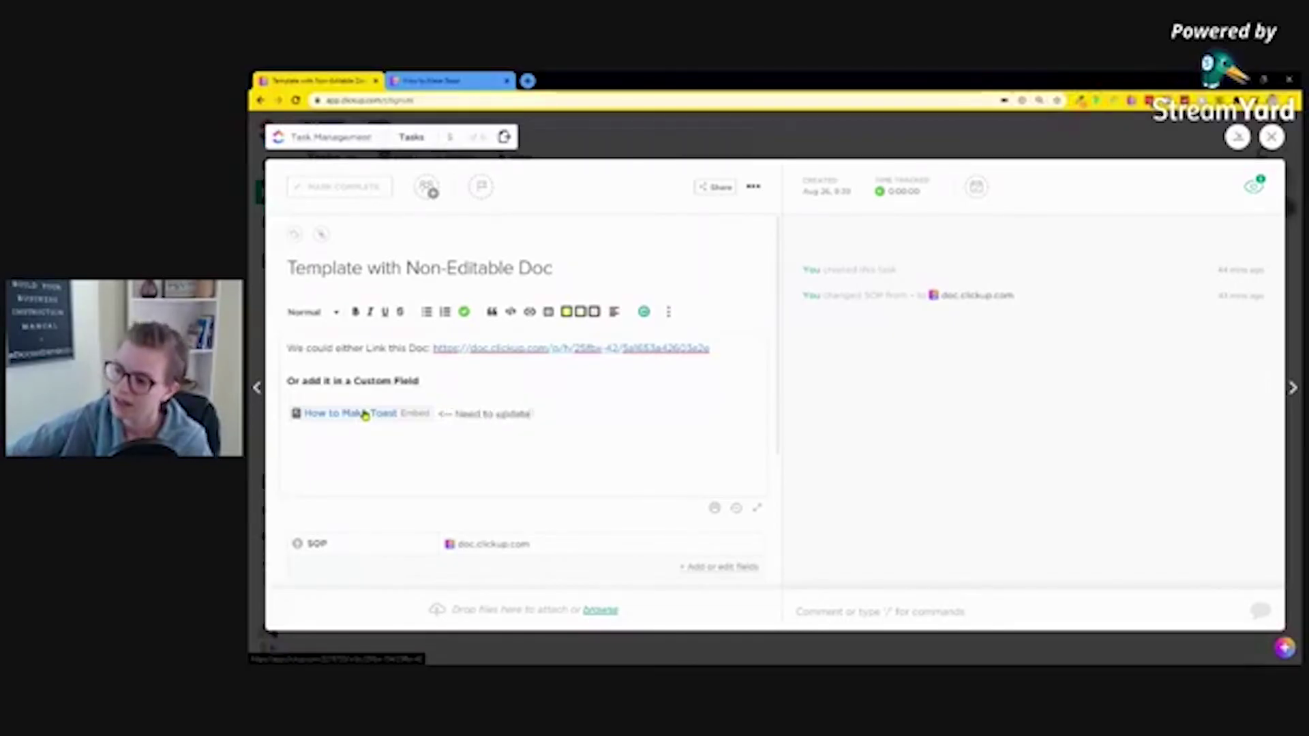
pyautogui.write(' the SOP? Click here!')
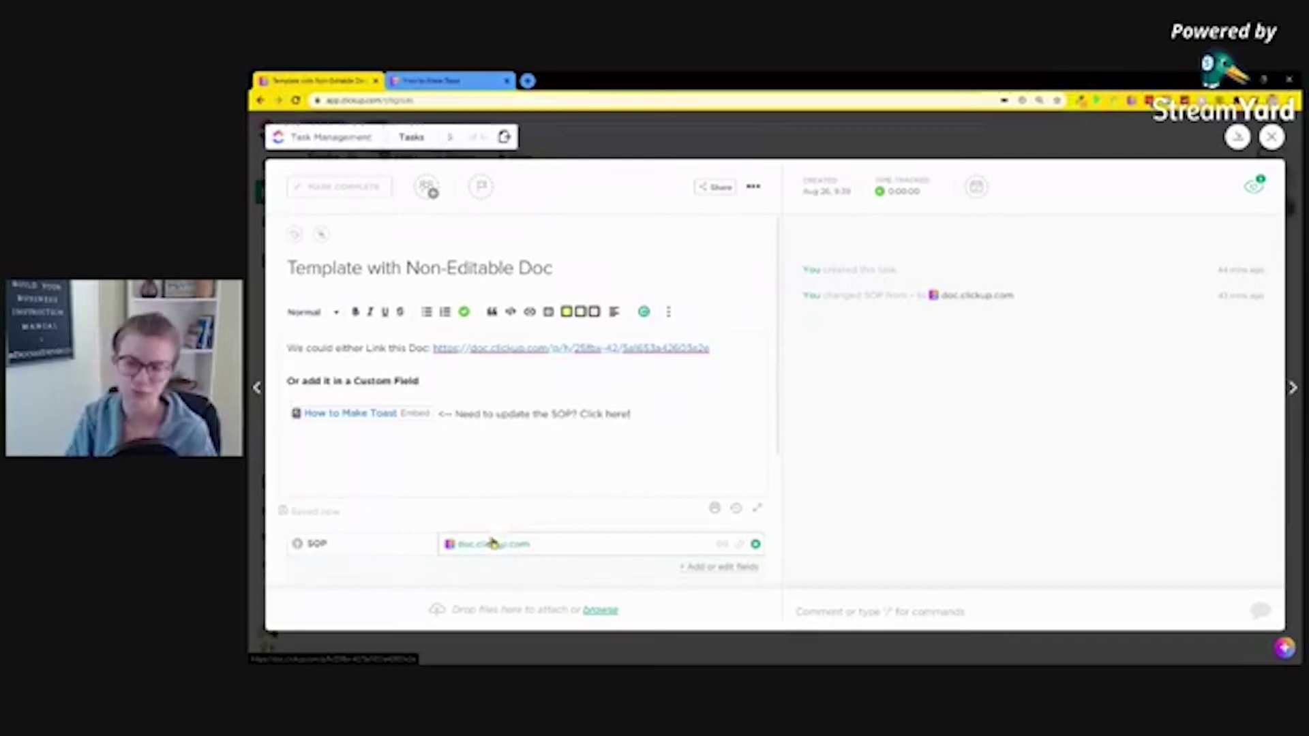
# - Open the How to Make Toast doc from its mention, add filler text after Step 1, and close the doc
pyautogui.moveTo(695, 418); pyautogui.dragTo(378, 432)
pyautogui.click(358, 414)
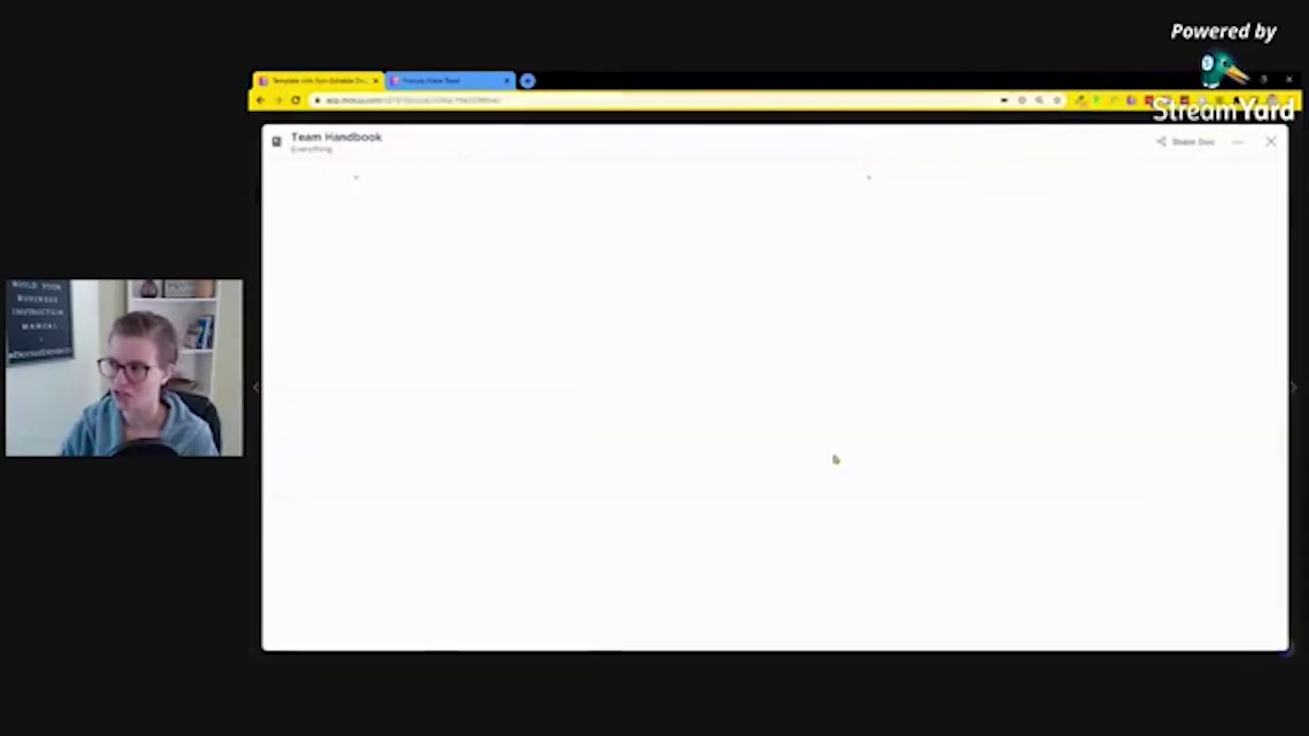
pyautogui.click(669, 309)
pyautogui.write('kjhkjh')
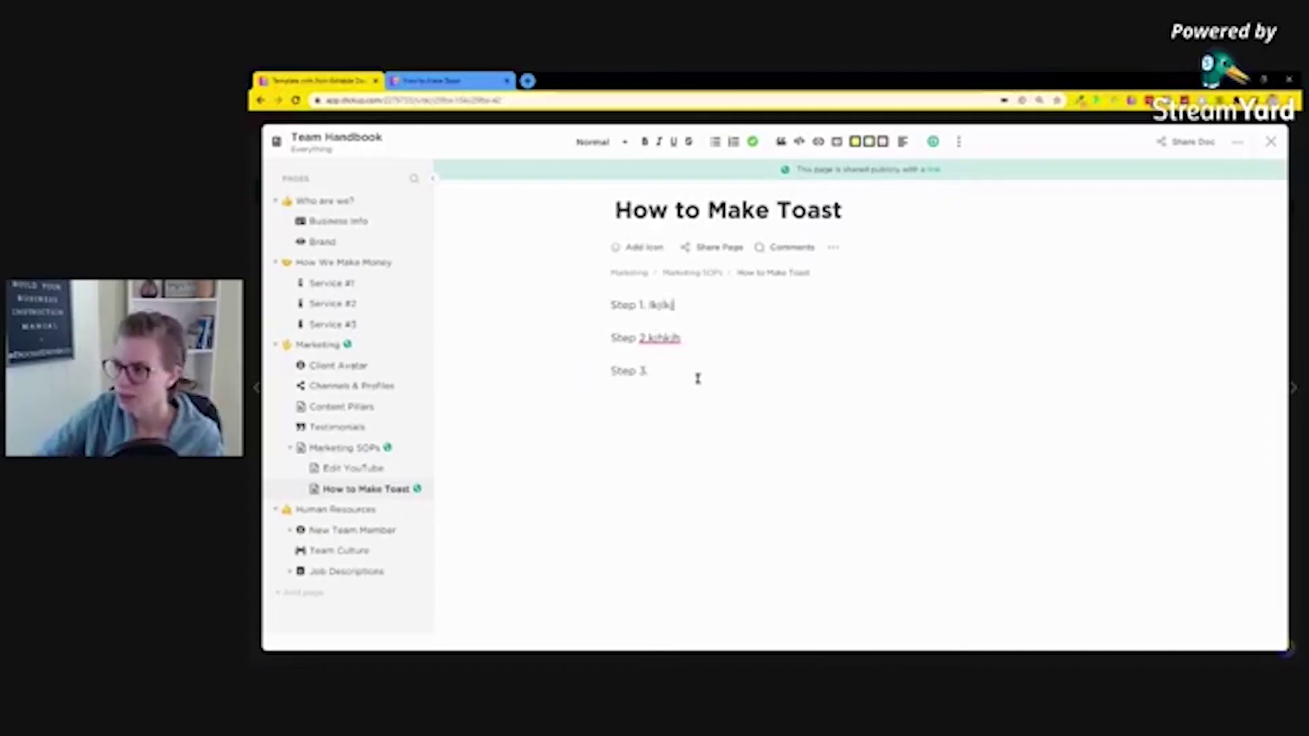
pyautogui.click(1270, 141)
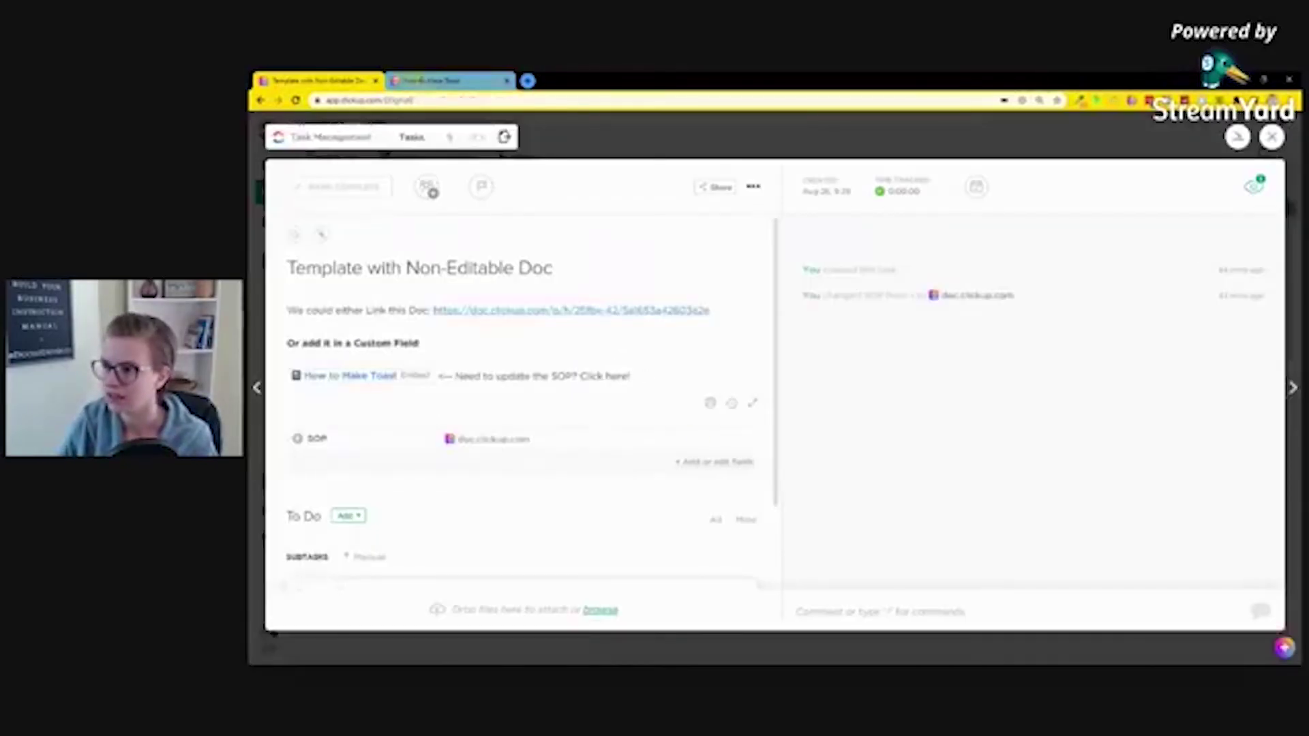
# - Reload the public How to Make Toast page to check for the edit, and return to the task
pyautogui.click(443, 81)
pyautogui.click(296, 100)
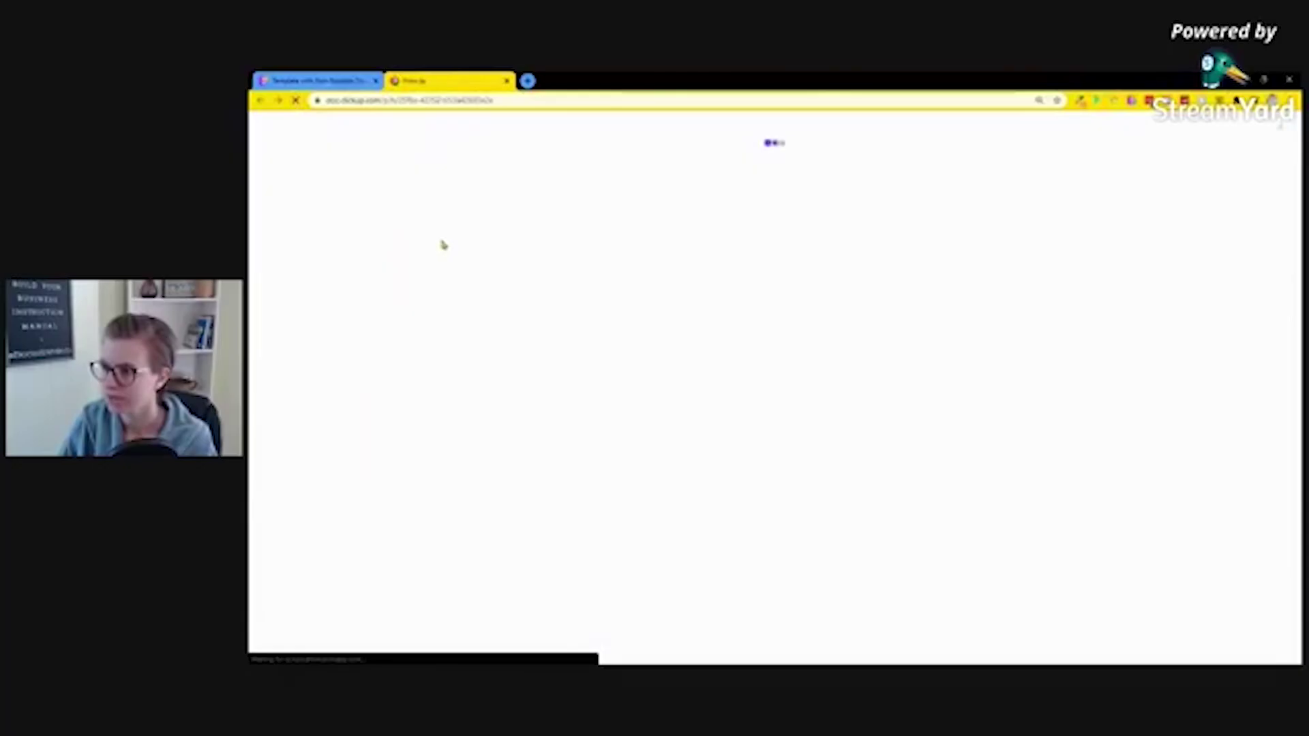
pyautogui.click(317, 81)
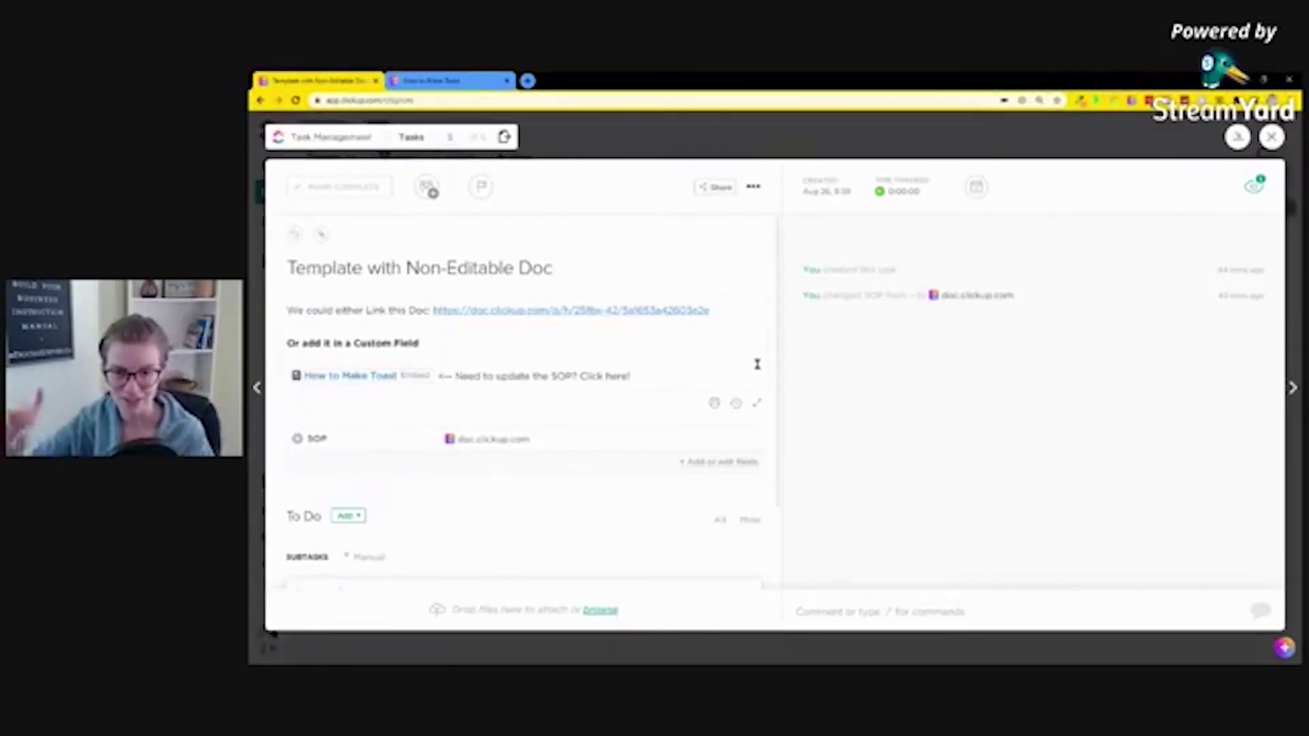
# - Open the Template with Non-Editable Doc PLUS... task from the Tasks list, and highlight the parts of its title
pyautogui.click(1271, 137)
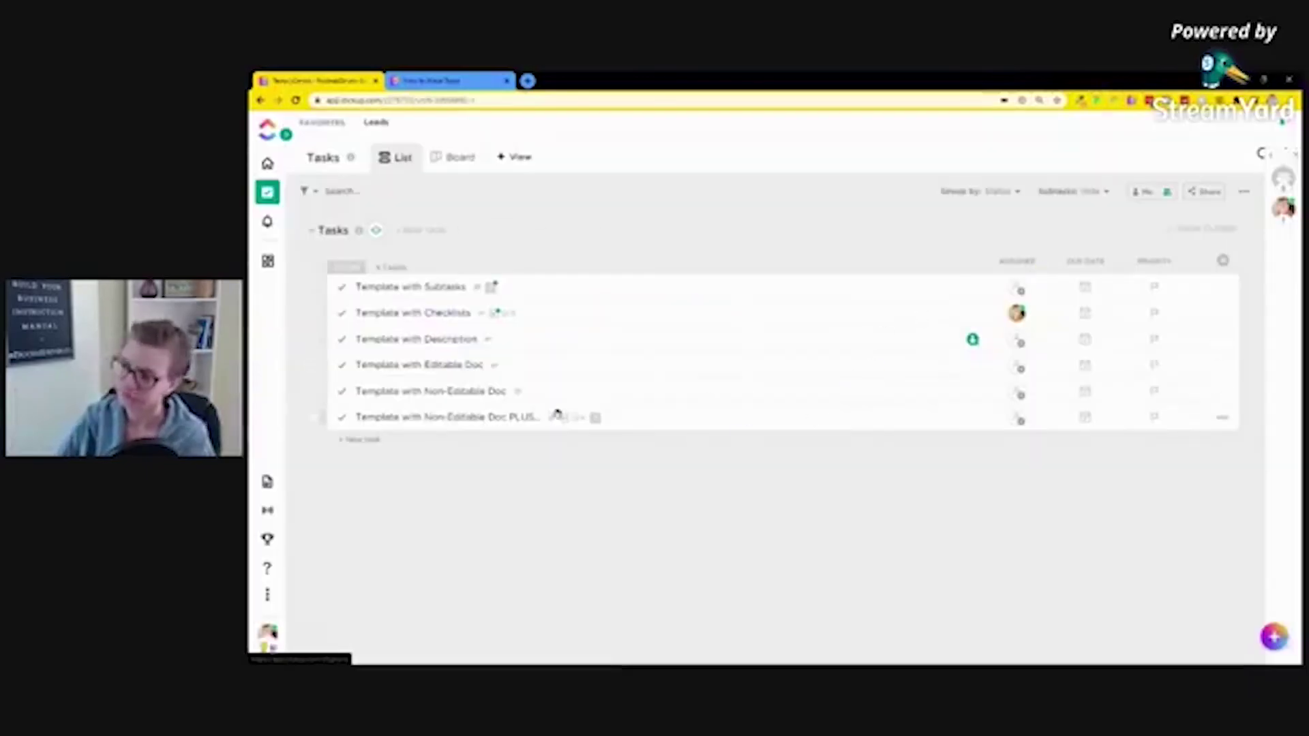
pyautogui.click(471, 418)
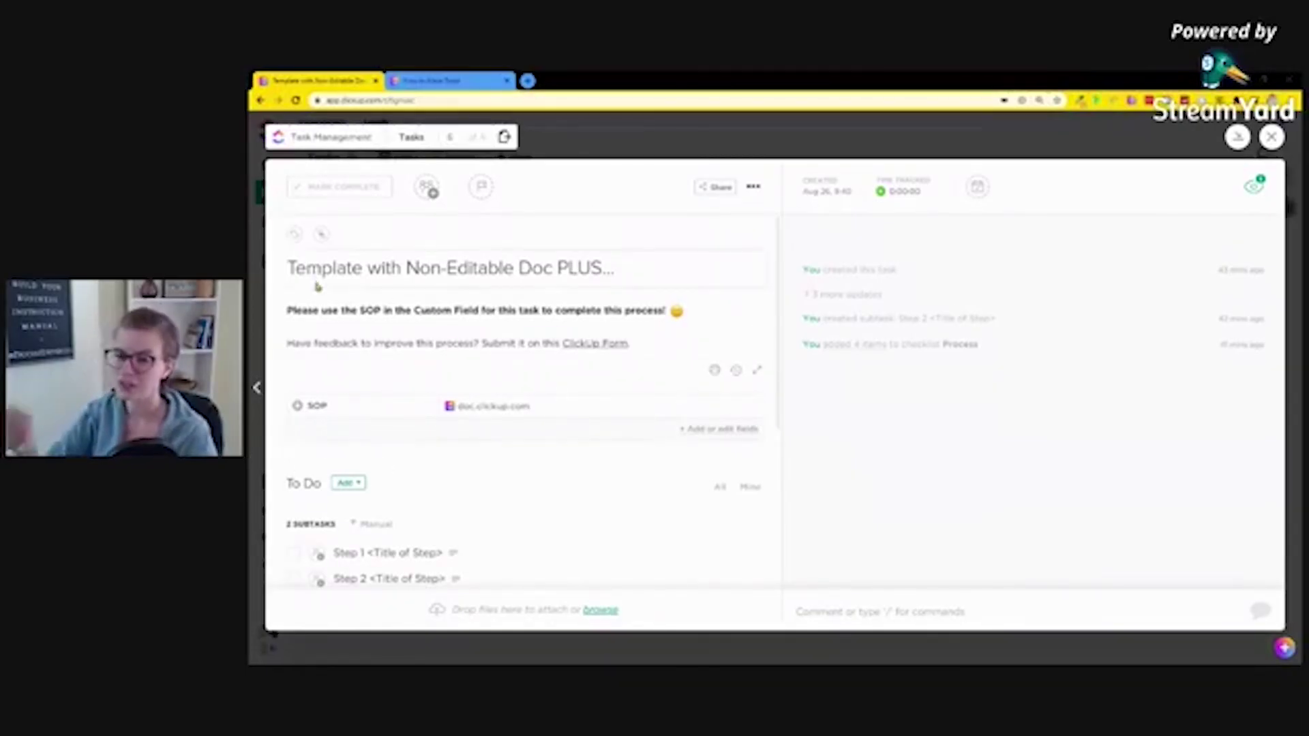
pyautogui.moveTo(360, 268); pyautogui.dragTo(270, 260)
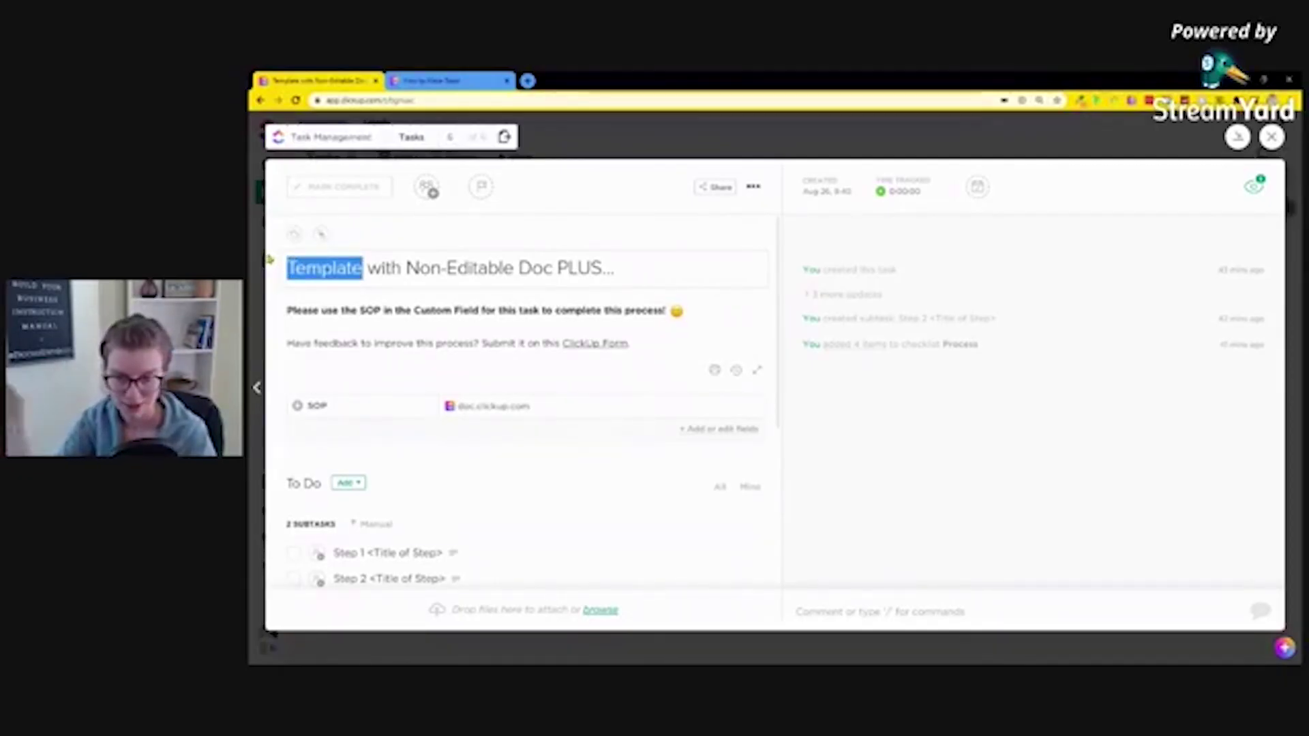
pyautogui.moveTo(368, 267); pyautogui.dragTo(553, 270)
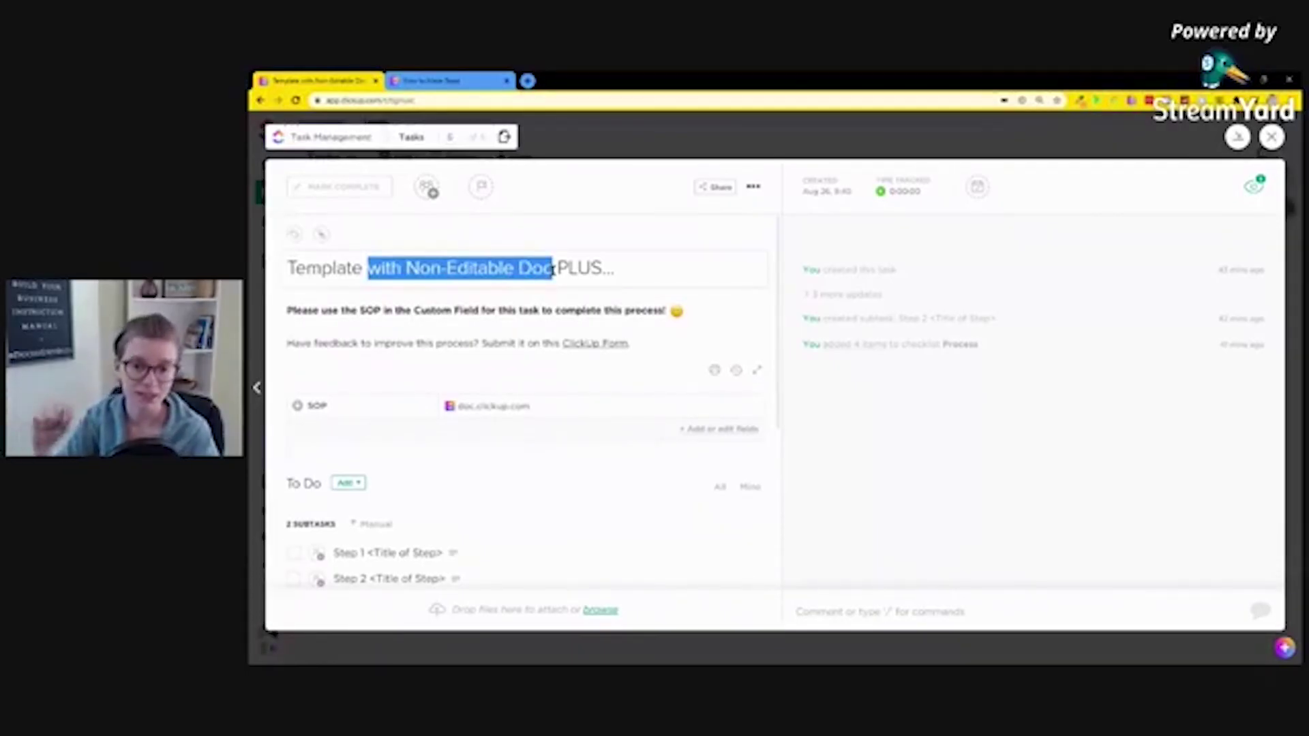
pyautogui.moveTo(556, 268); pyautogui.dragTo(764, 313)
pyautogui.click(578, 306)
# - Highlight the description line asking people to use the SOP in the Custom Field
pyautogui.moveTo(663, 385); pyautogui.dragTo(282, 343)
pyautogui.click(297, 348)
pyautogui.tripleClick(294, 344)
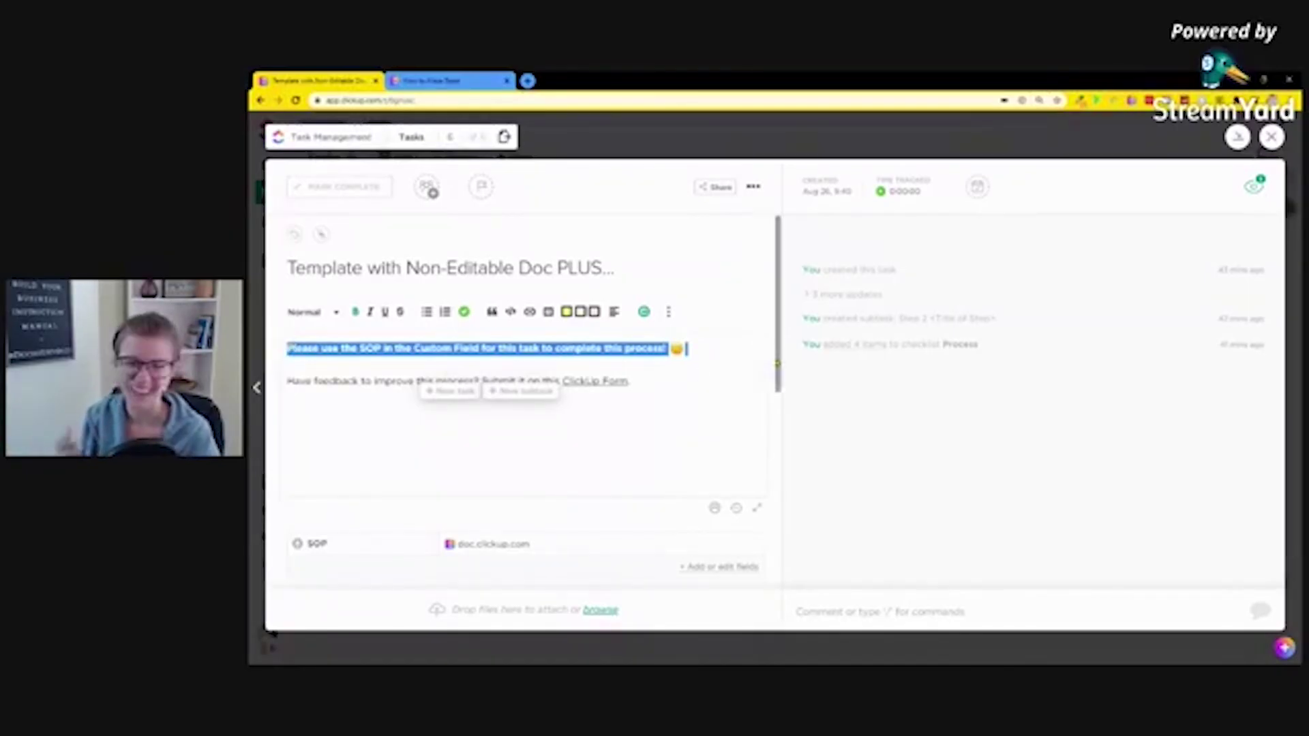
pyautogui.scroll(-1, 780, 375)
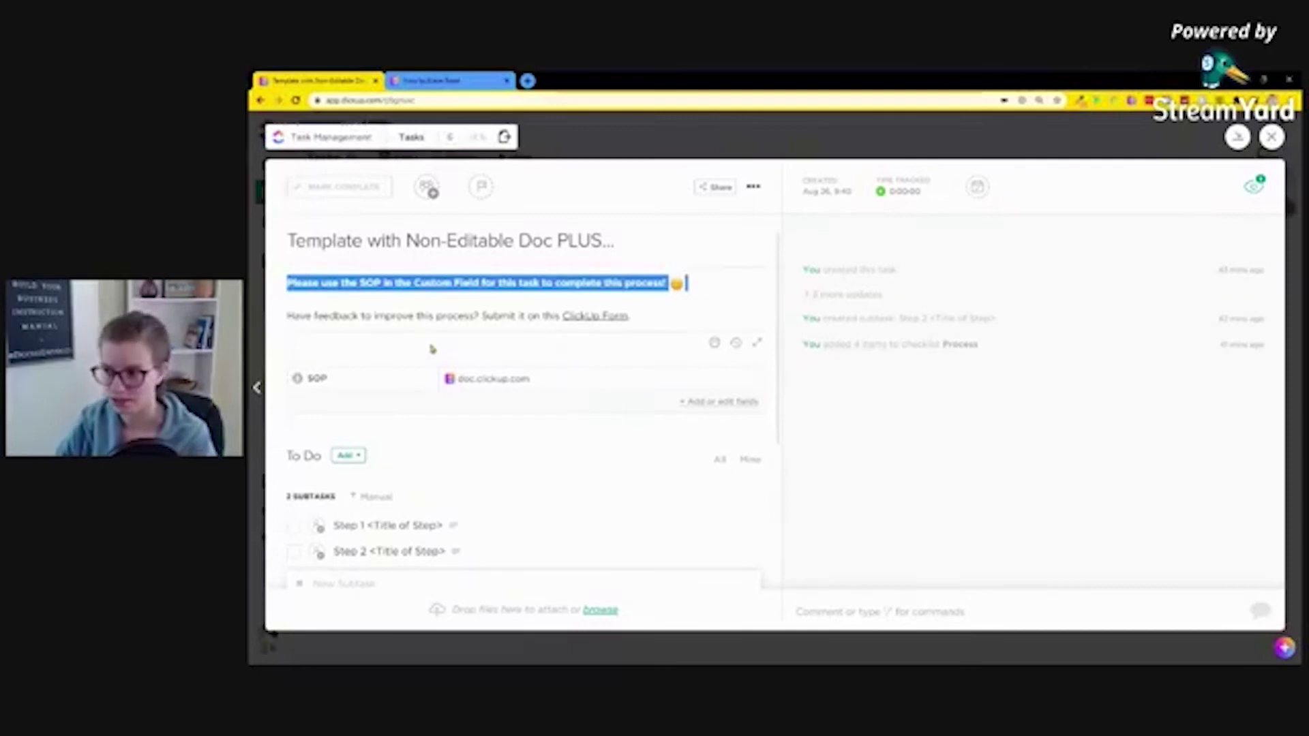
# - Highlight the description's feedback line with the ClickUp Form link, and place the text cursor at its end
pyautogui.click(475, 346)
pyautogui.moveTo(289, 314); pyautogui.dragTo(648, 314)
pyautogui.click(653, 315)
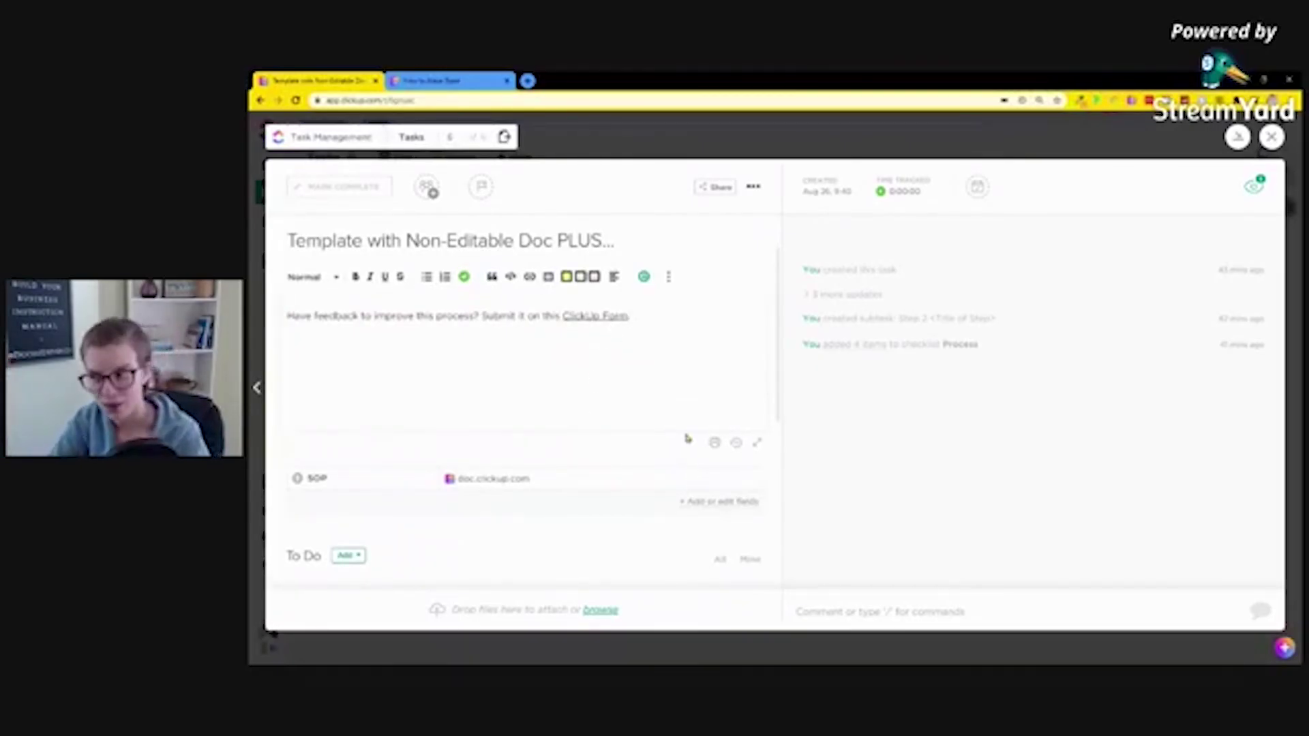
pyautogui.moveTo(627, 317); pyautogui.dragTo(663, 316)
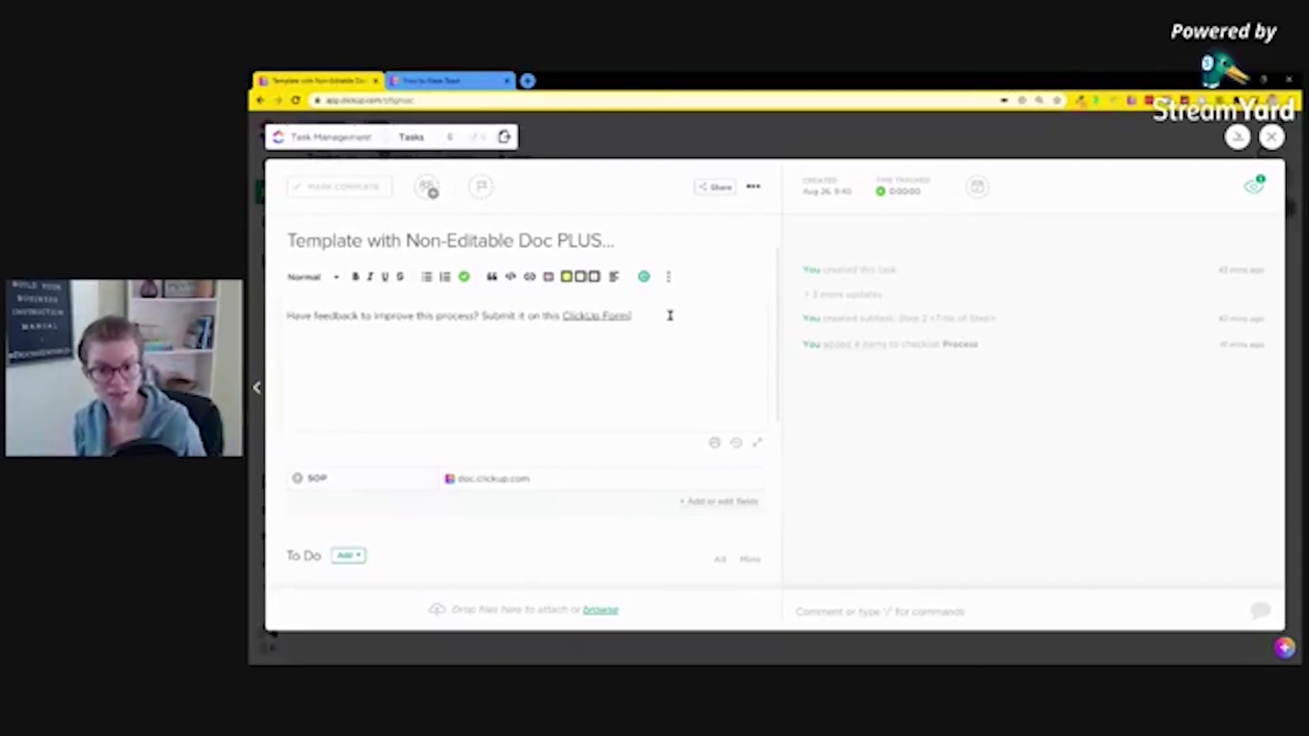
pyautogui.press('Return')
pyautogui.click(482, 316)
pyautogui.press('Return')
pyautogui.write('Tag @')
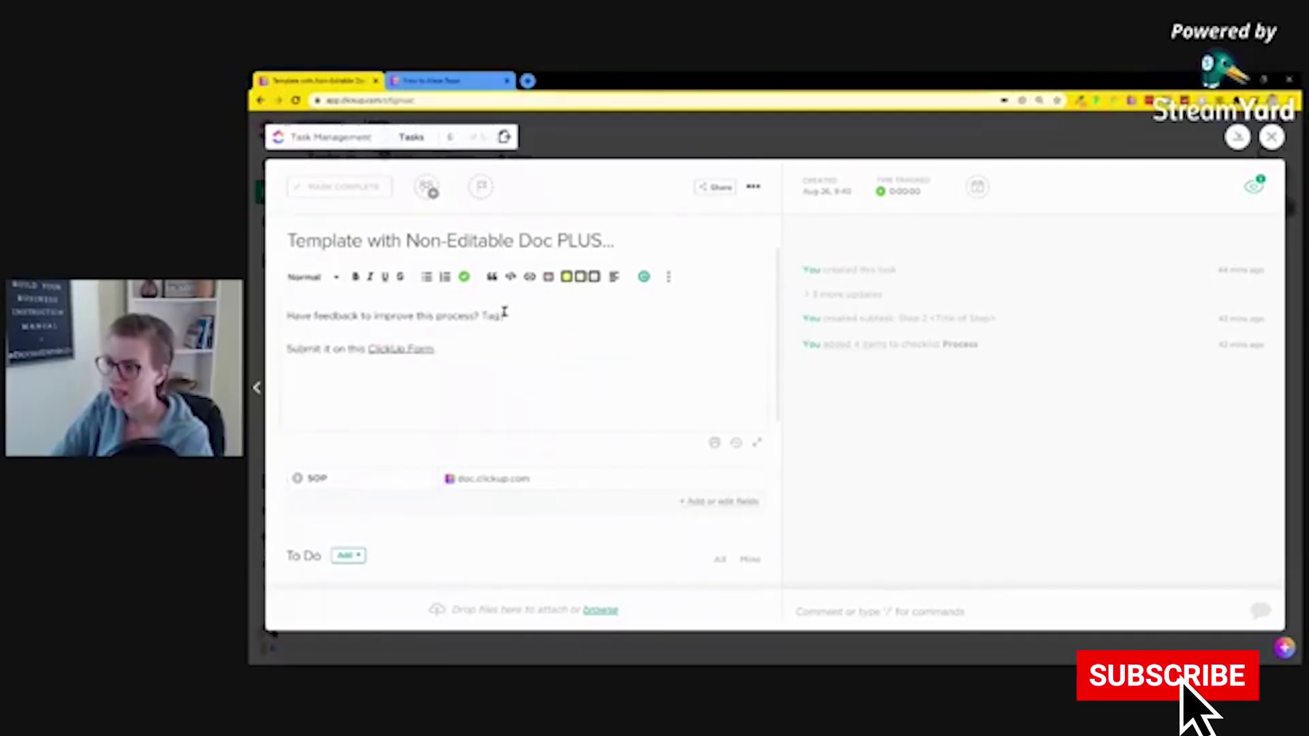
pyautogui.write('Improvement')
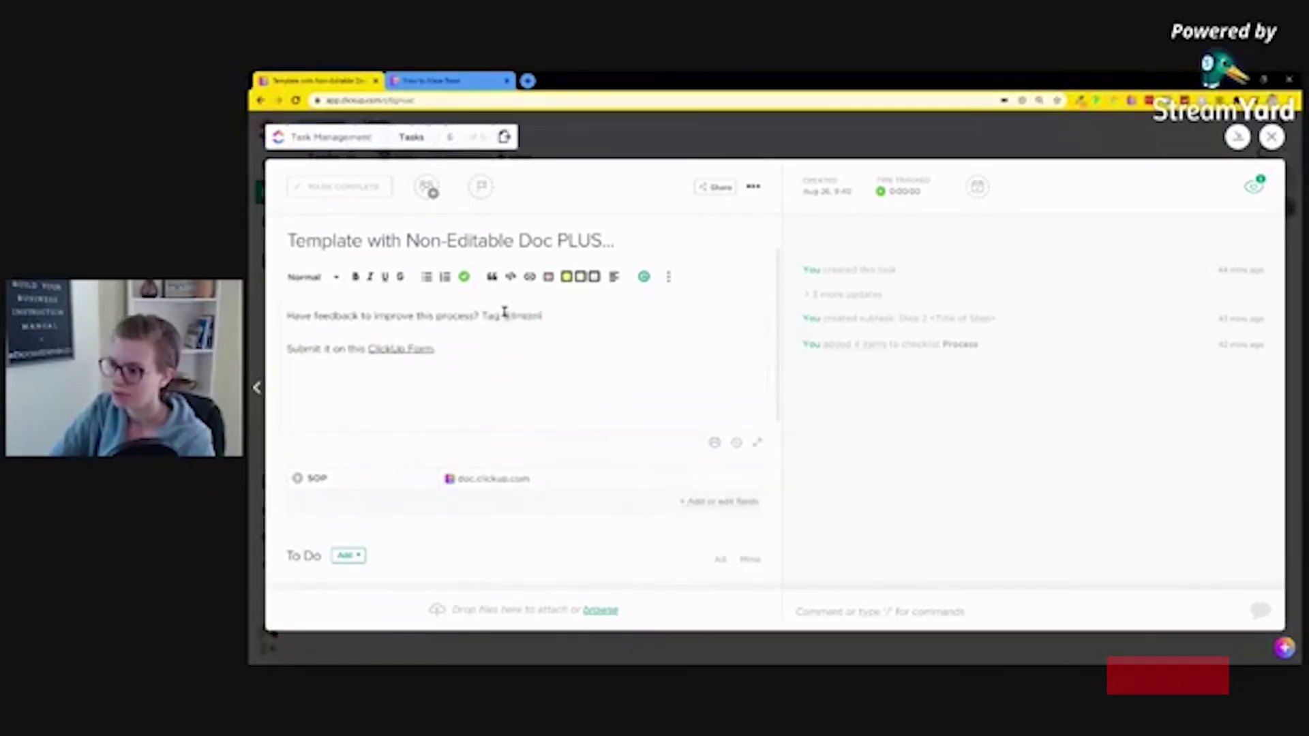
pyautogui.write('Team')
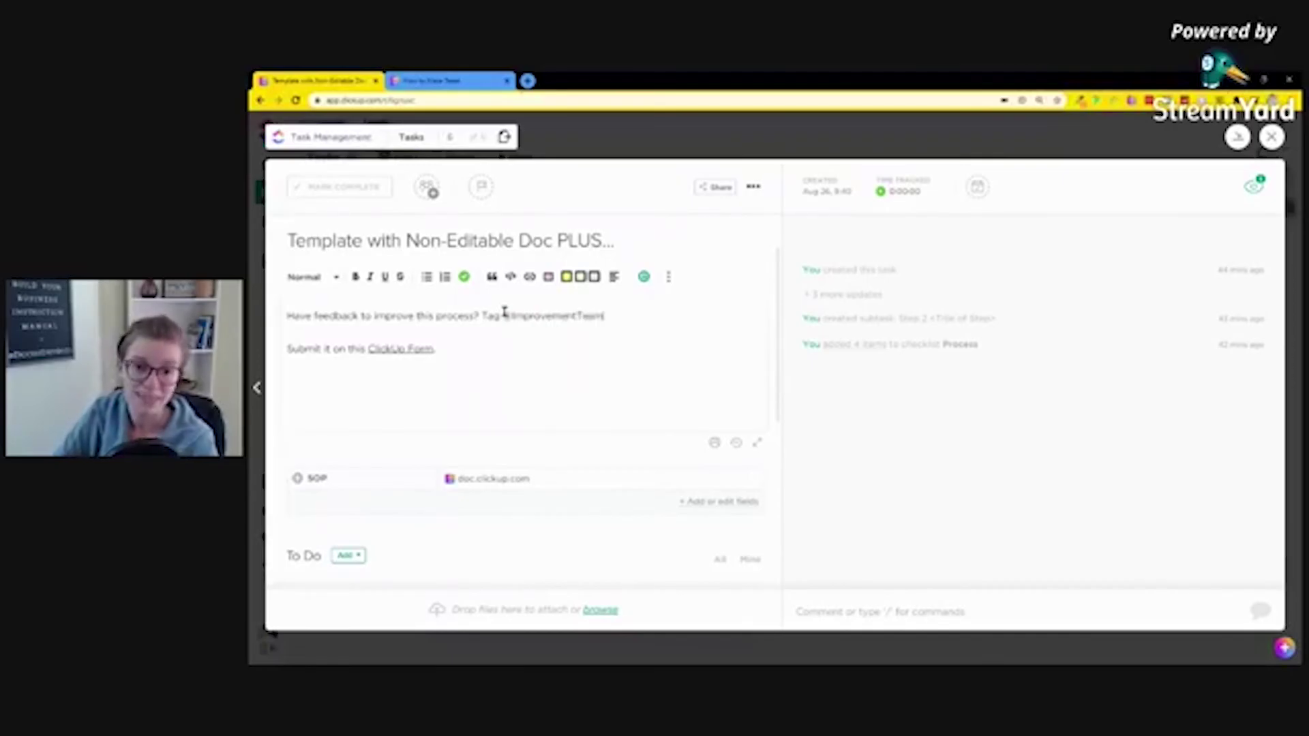
pyautogui.write(' forh a suggestion.')
pyautogui.press('Return')
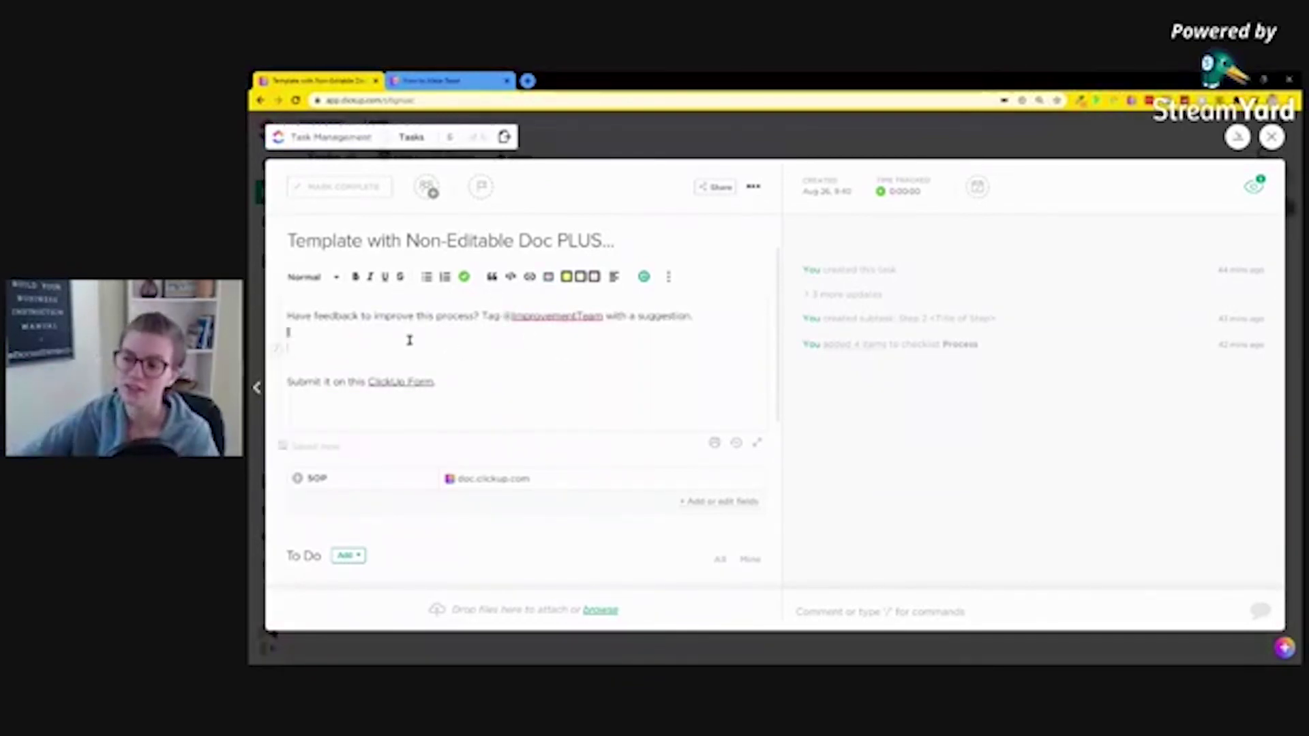
pyautogui.press('BackSpace')
pyautogui.press('BackSpace')
pyautogui.press('BackSpace')
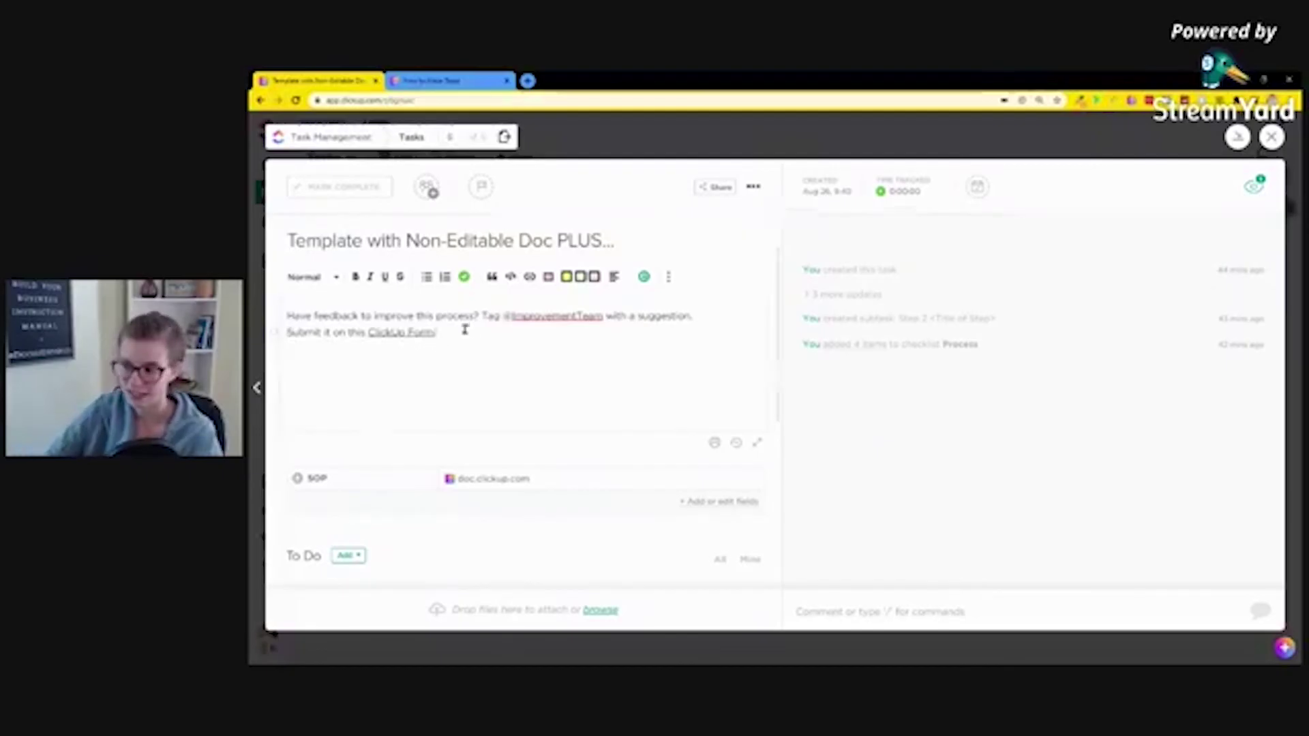
# - Insert a How to Make Toast doc mention after the ClickUp Form link in the description
pyautogui.write('@@@')
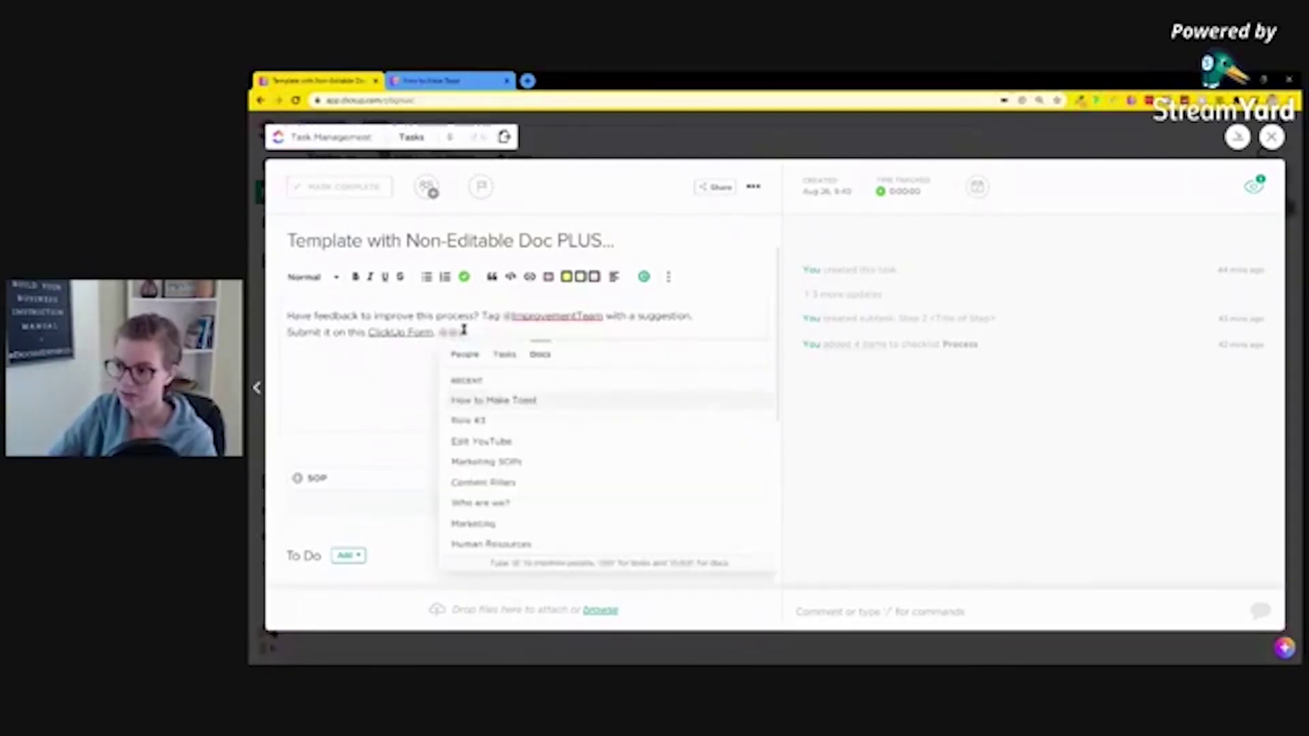
pyautogui.press('Return')
pyautogui.click(440, 333)
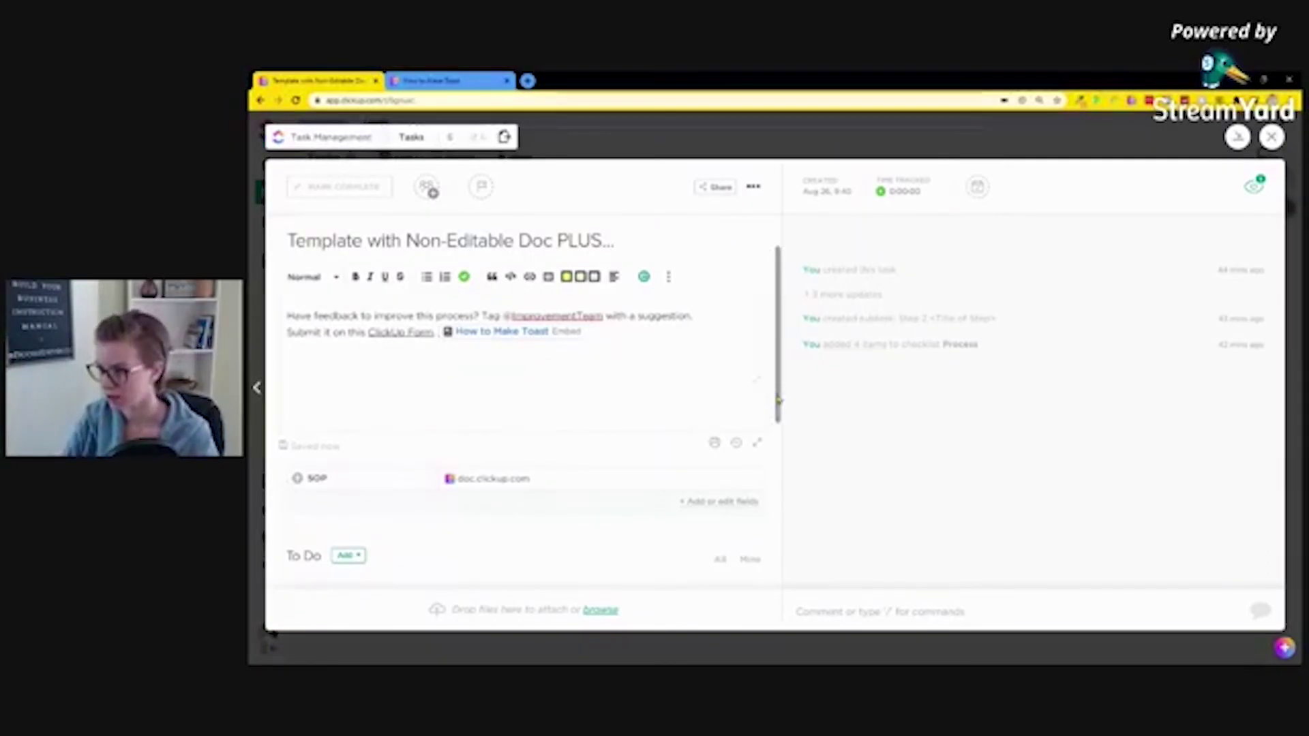
pyautogui.scroll(-3, 755, 405)
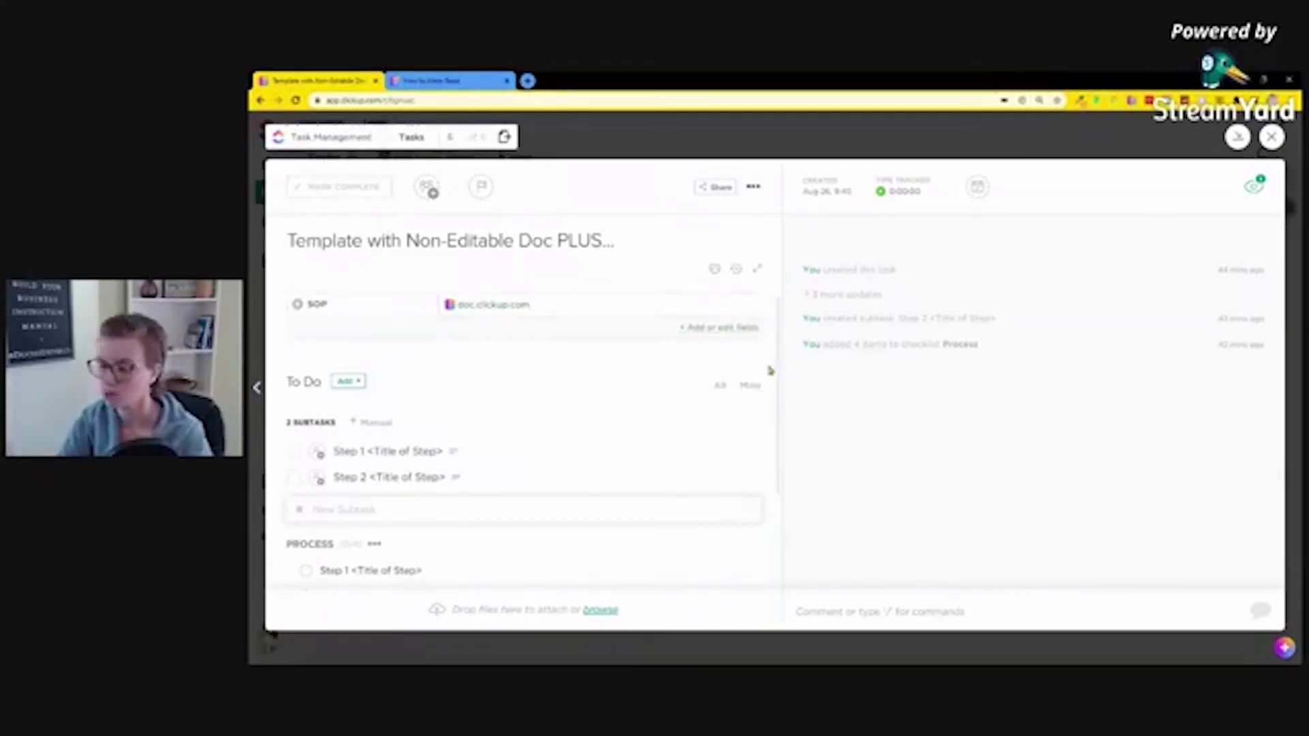
# - Open the first subtask of the Non-Editable Doc PLUS template and rename it "Step 1 from SOP"
pyautogui.moveTo(778, 374); pyautogui.dragTo(763, 434)
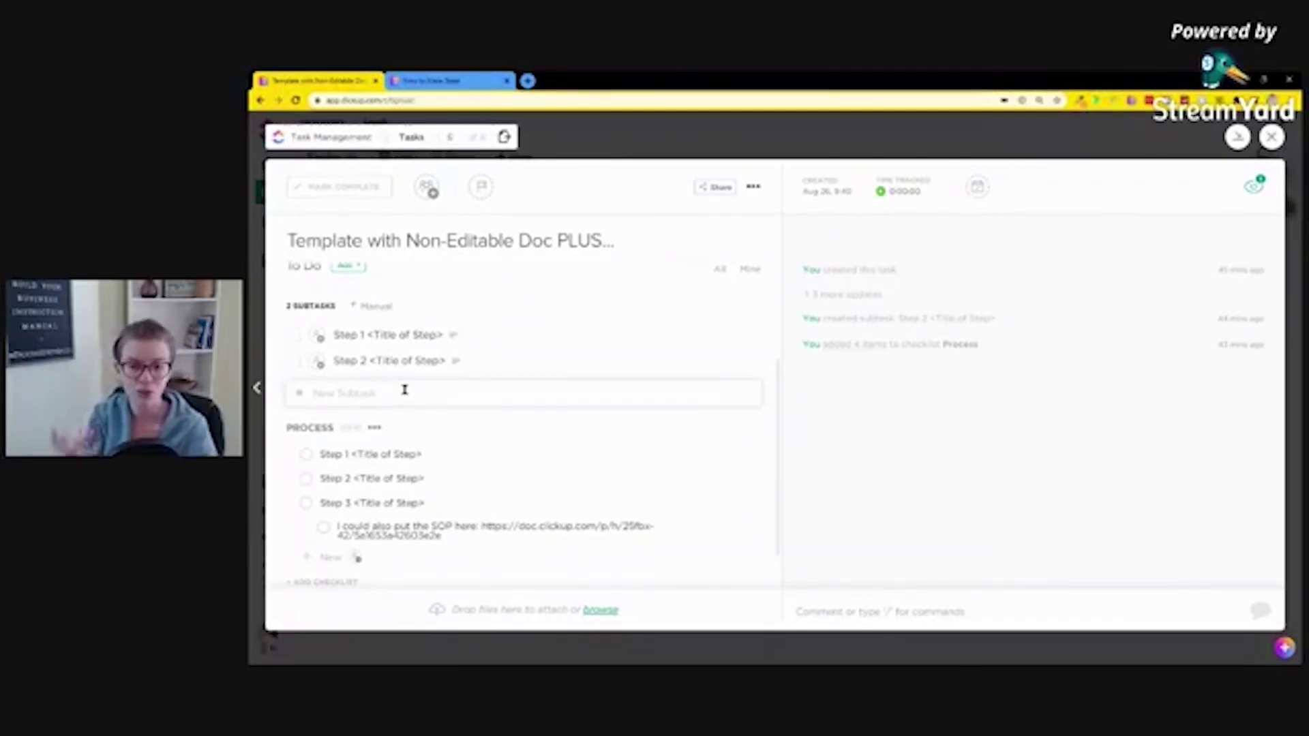
pyautogui.click(379, 335)
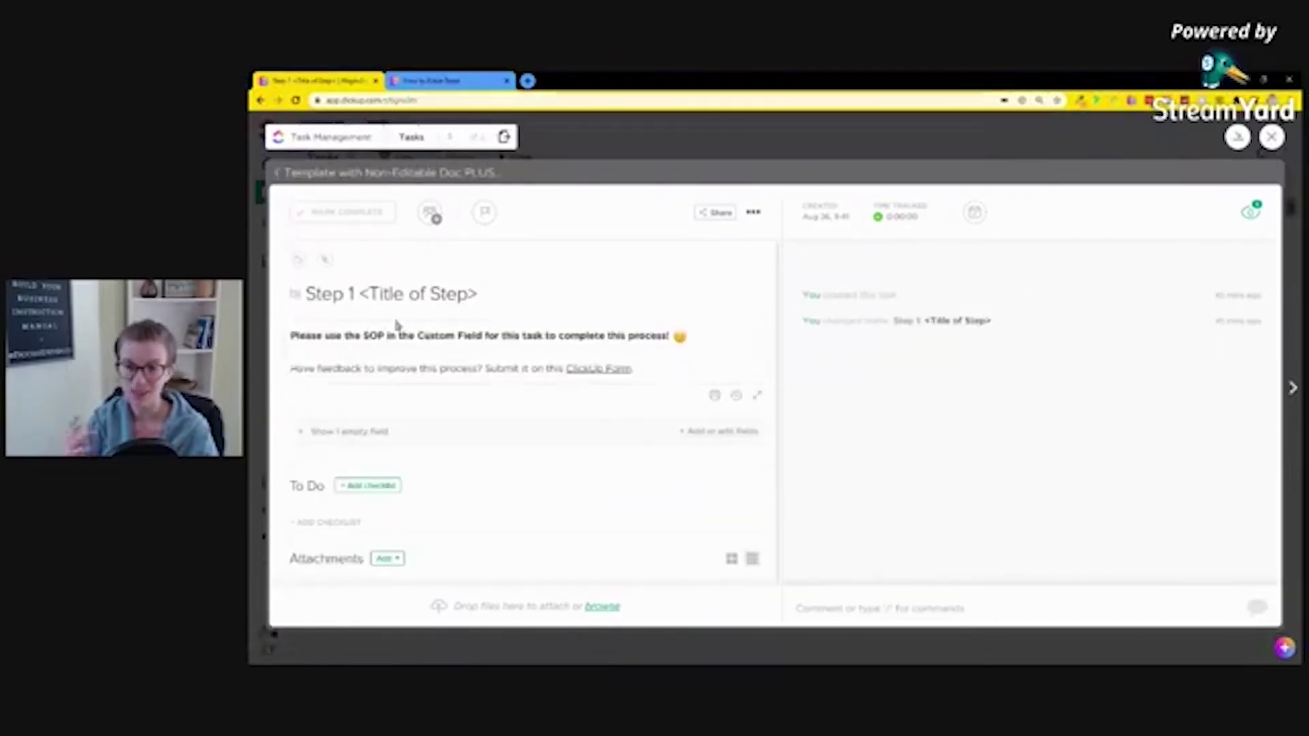
pyautogui.moveTo(357, 289); pyautogui.dragTo(531, 300)
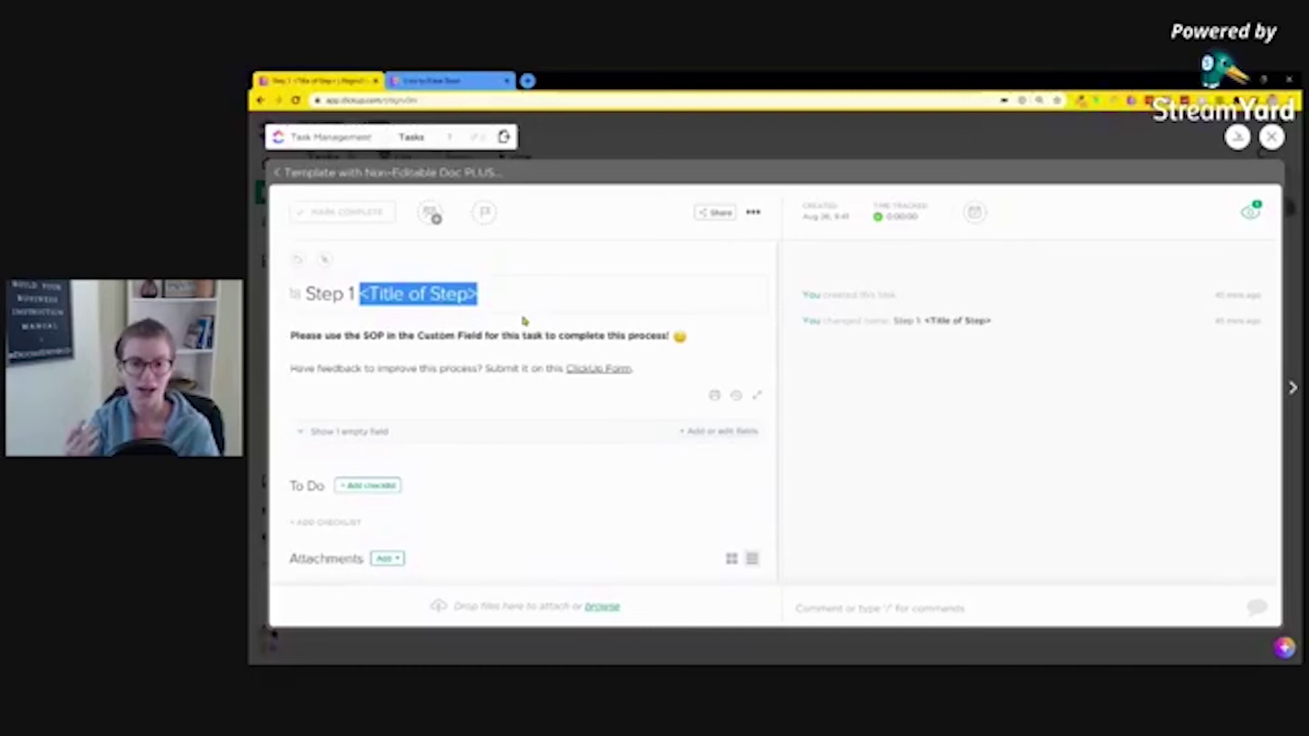
pyautogui.press('BackSpace')
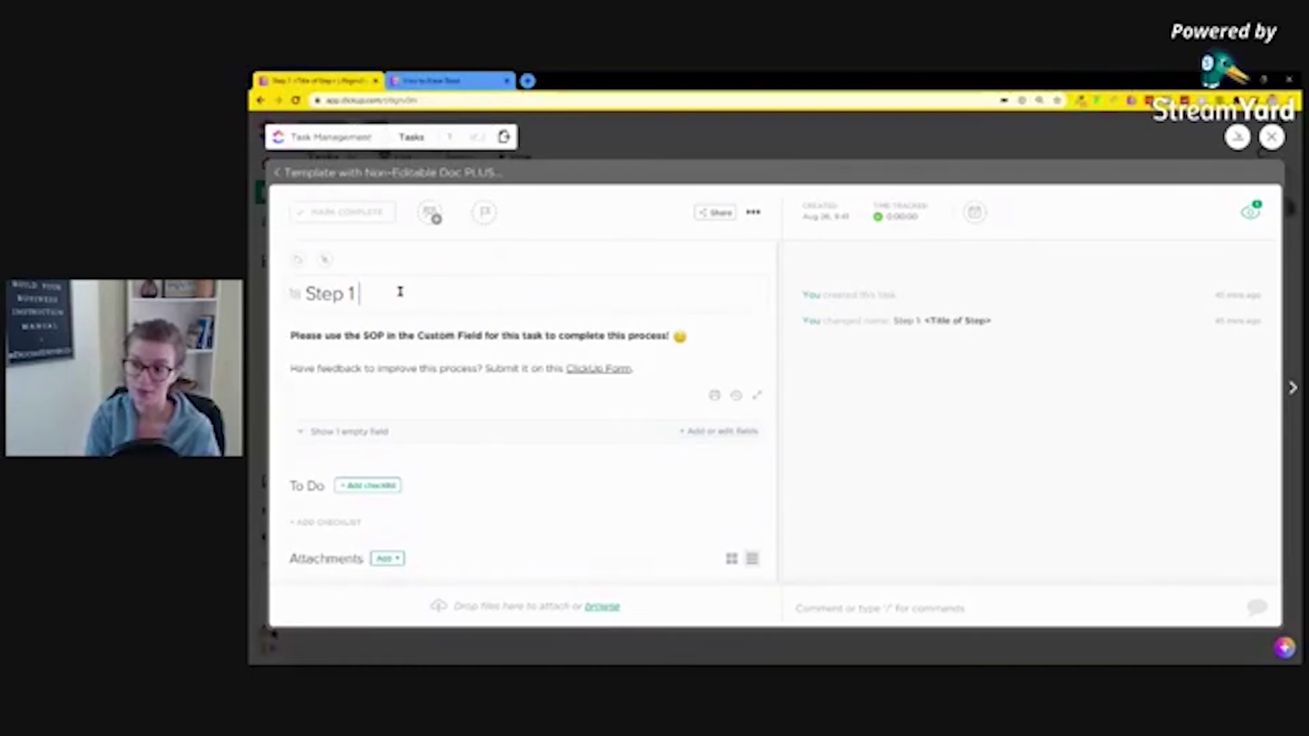
pyautogui.write('from SOP')
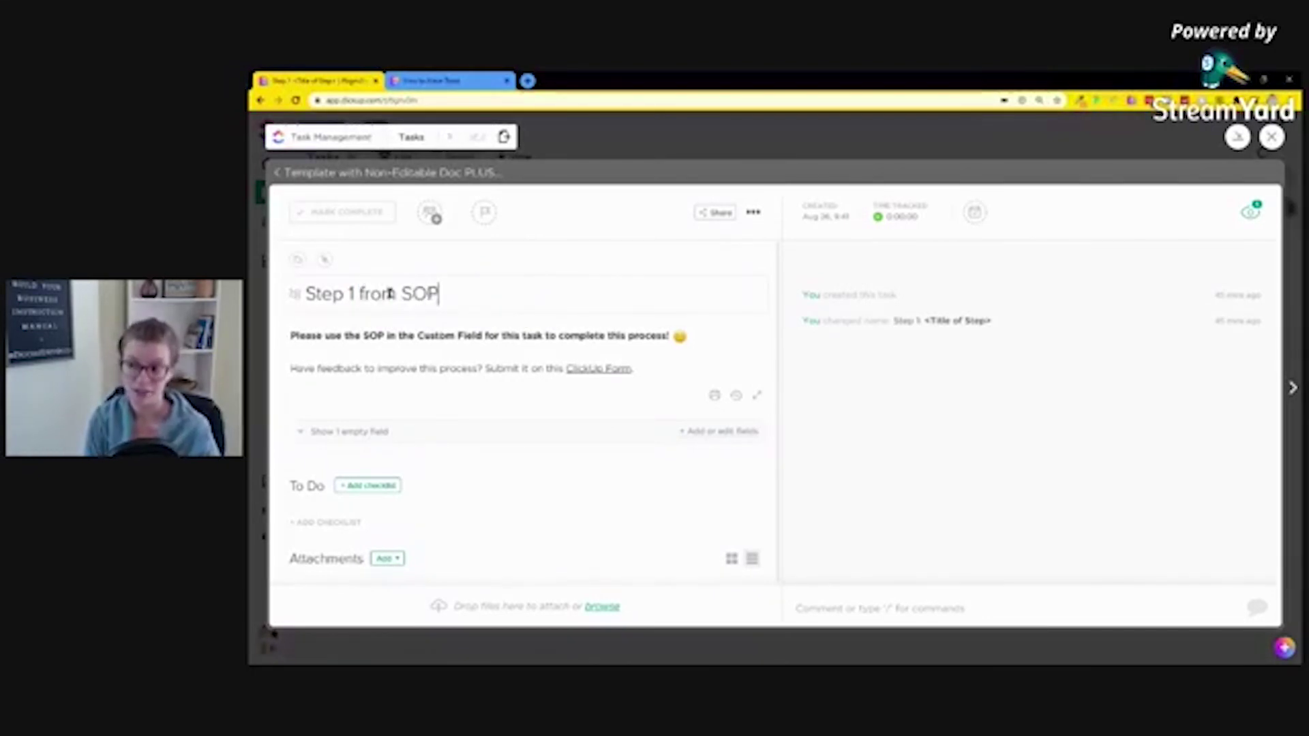
pyautogui.moveTo(300, 294); pyautogui.dragTo(563, 318)
pyautogui.click(488, 350)
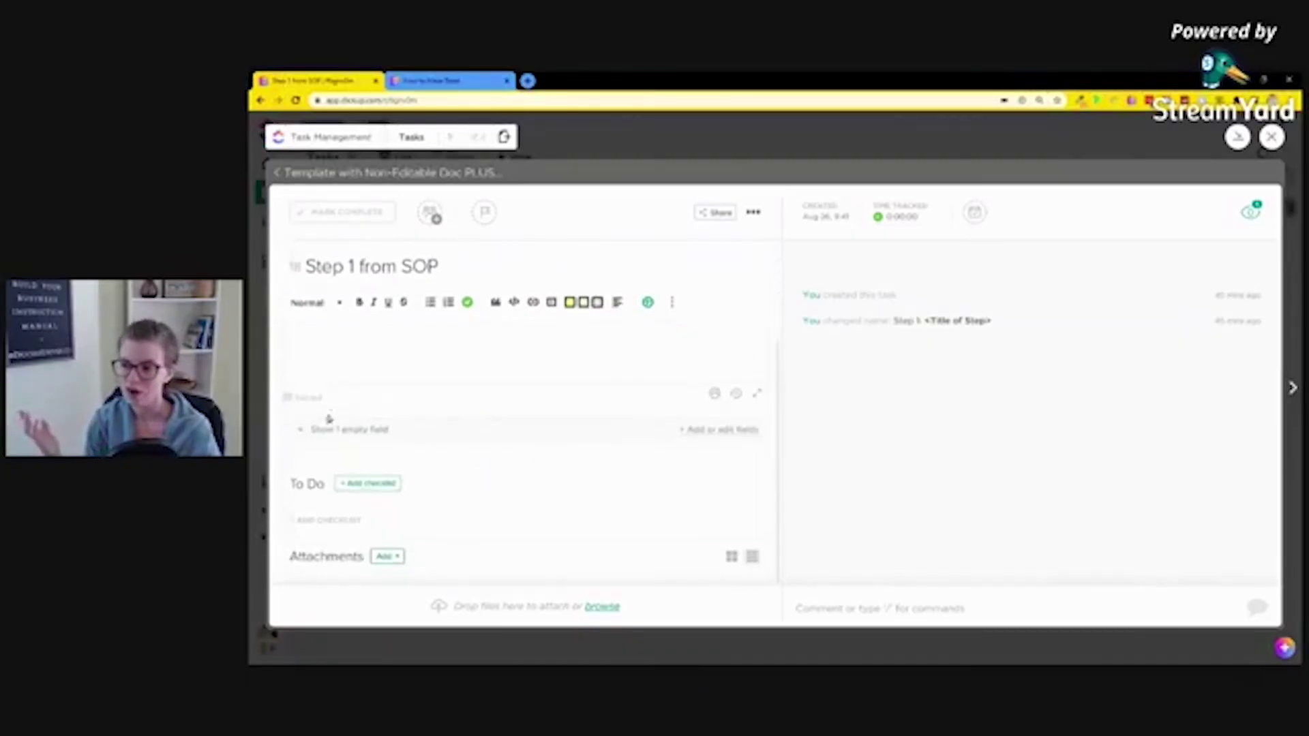
# - Copy the How to Make Toast doc's web address into the subtask's SOP custom field, leaving the comment box empty
pyautogui.click(349, 429)
pyautogui.click(446, 81)
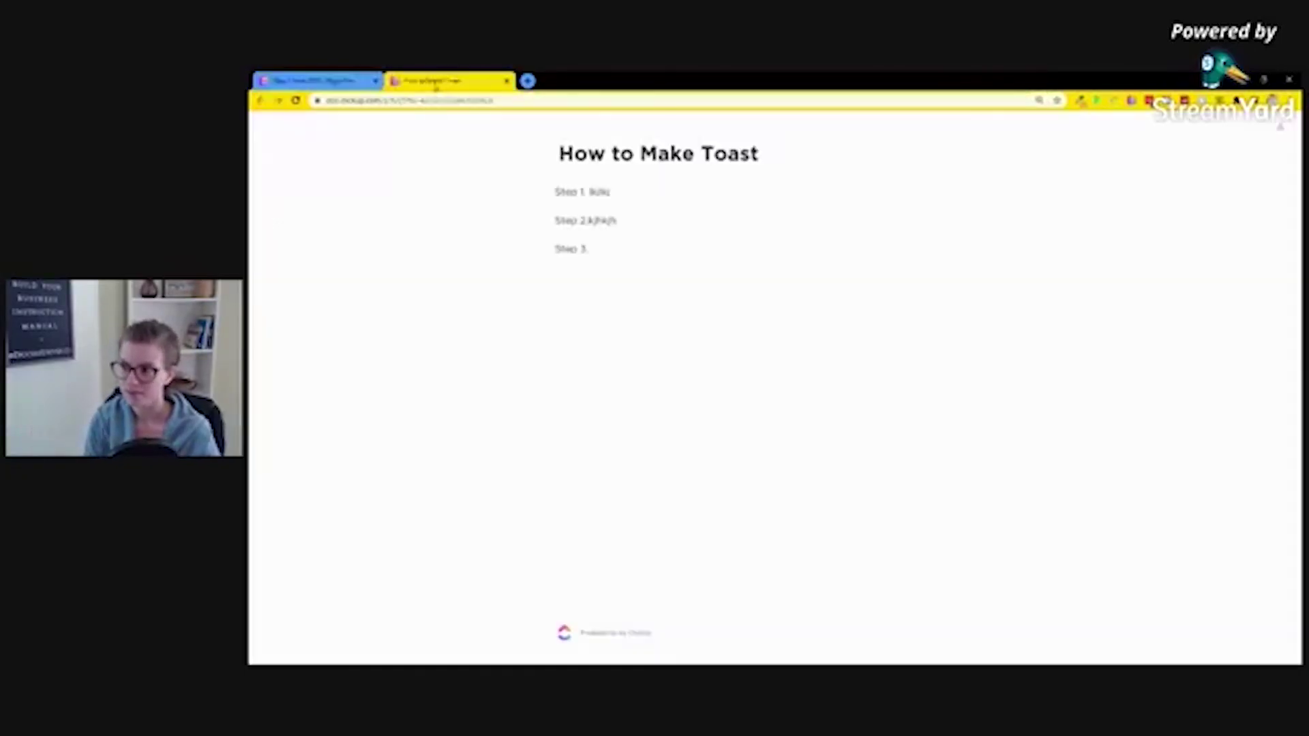
pyautogui.click(427, 100)
pyautogui.click(313, 80)
pyautogui.hotkey('ctrl', 'v')
pyautogui.click(476, 406)
pyautogui.hotkey('ctrl', 'v')
pyautogui.press('Return')
pyautogui.moveTo(1111, 566); pyautogui.dragTo(698, 537)
pyautogui.press('BackSpace')
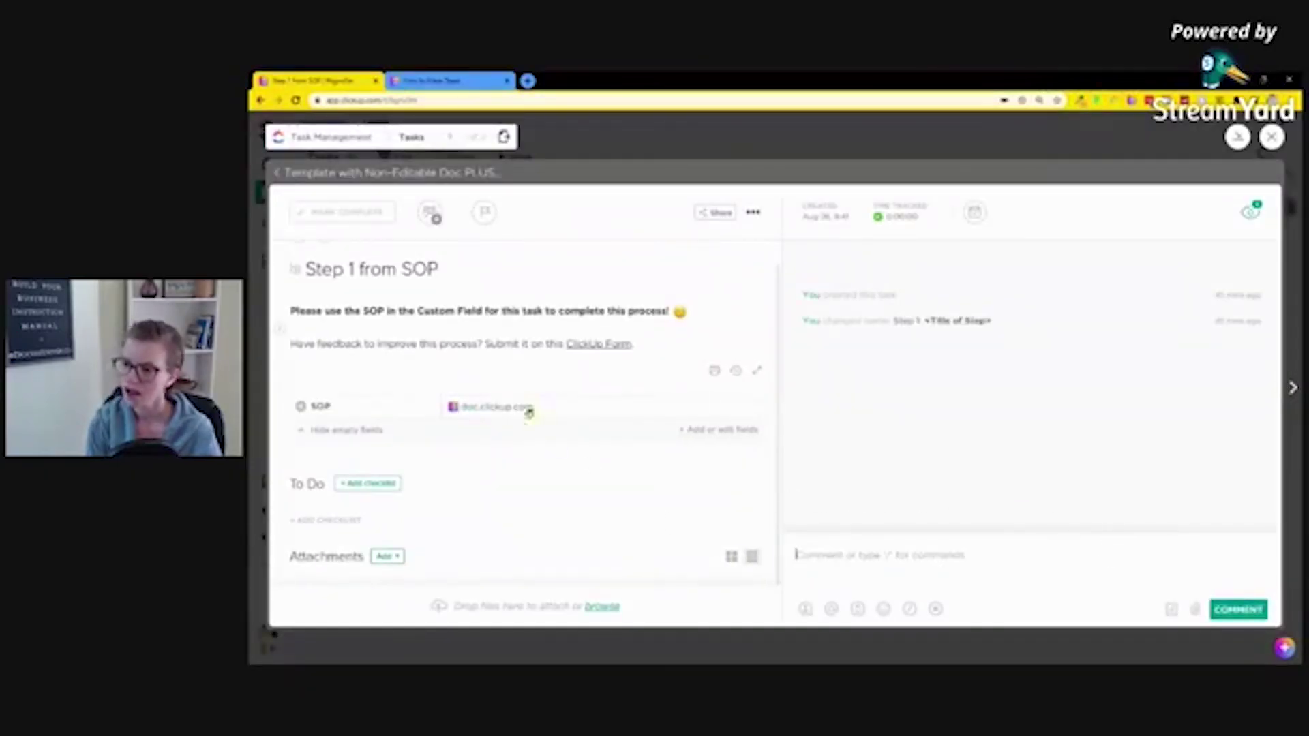
pyautogui.scroll(1, 508, 371)
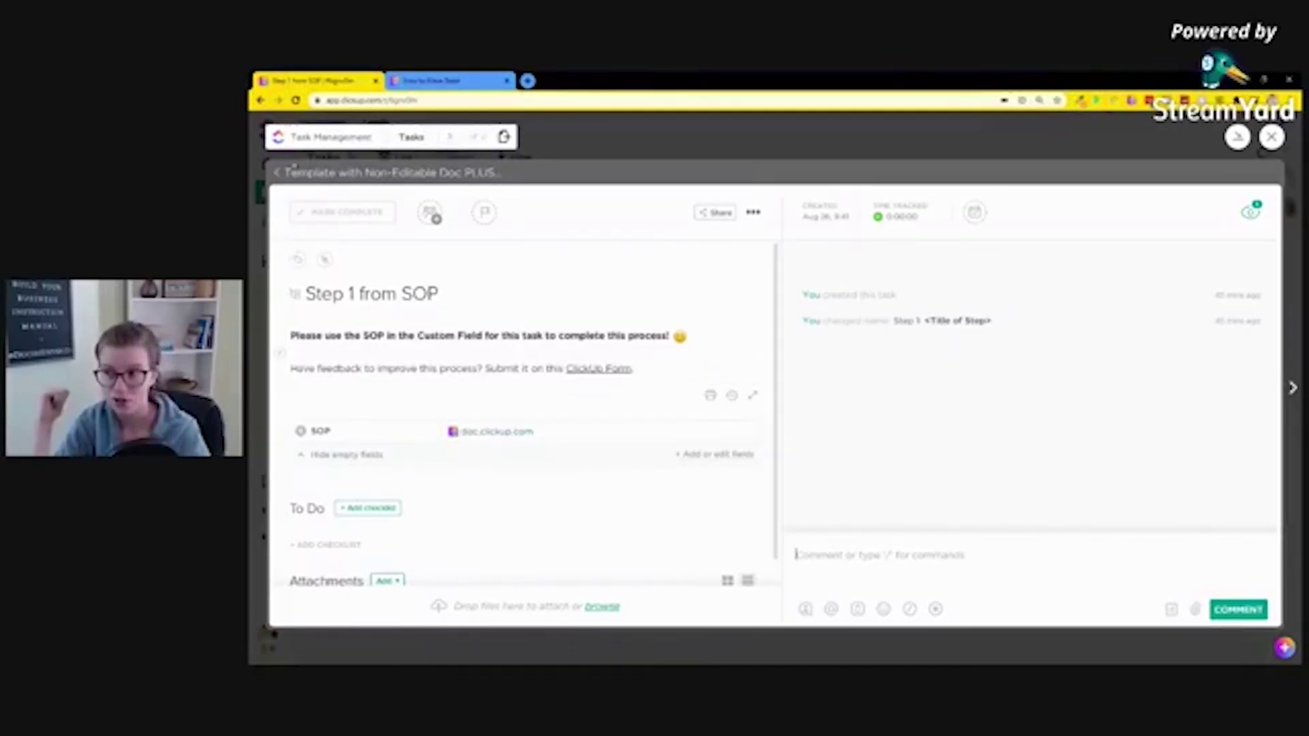
# - Return to the parent template task and look over the actions available for the Step 2 subtask
pyautogui.click(293, 172)
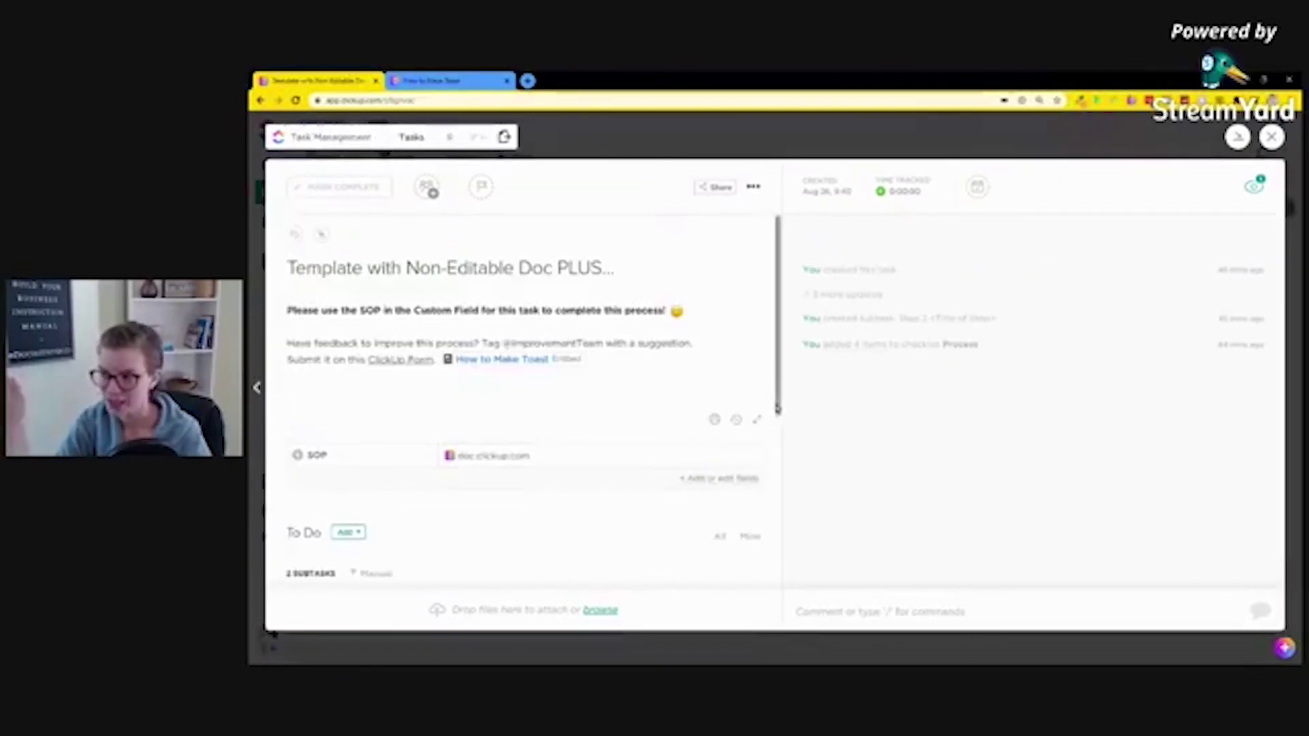
pyautogui.moveTo(777, 408); pyautogui.dragTo(783, 526)
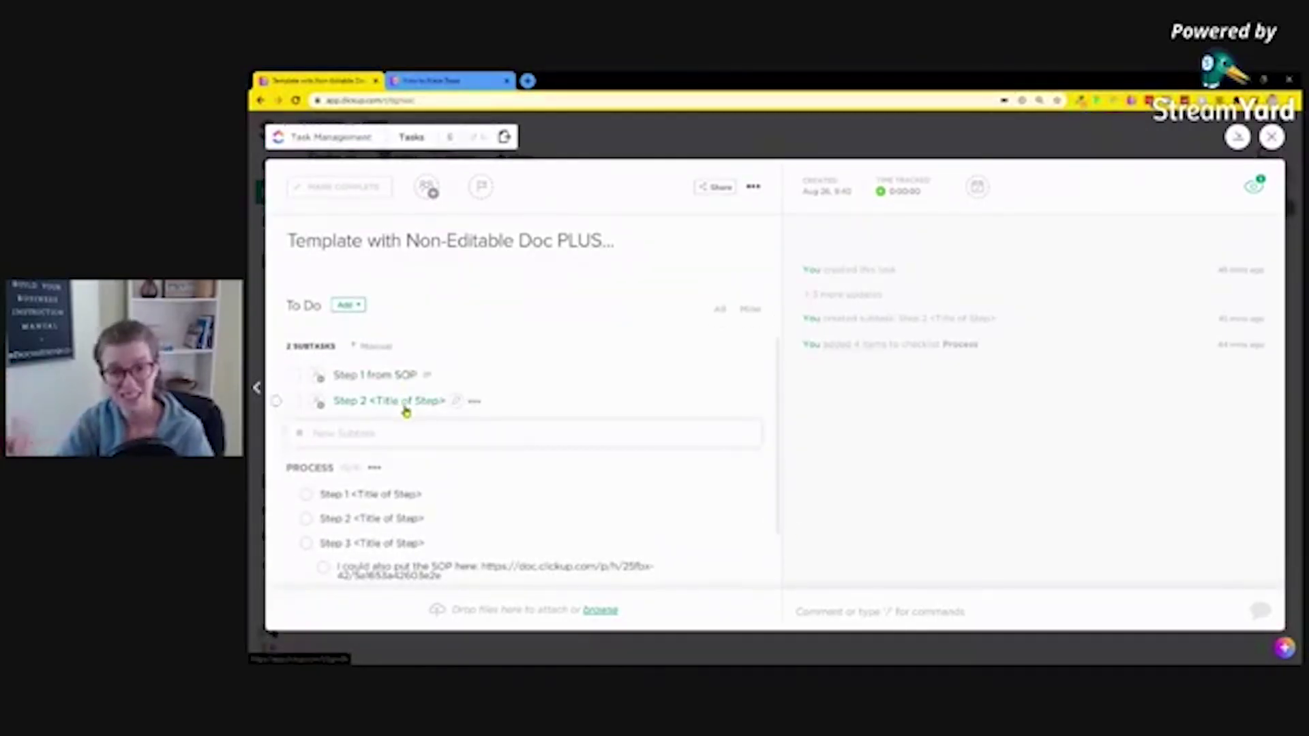
pyautogui.click(475, 407)
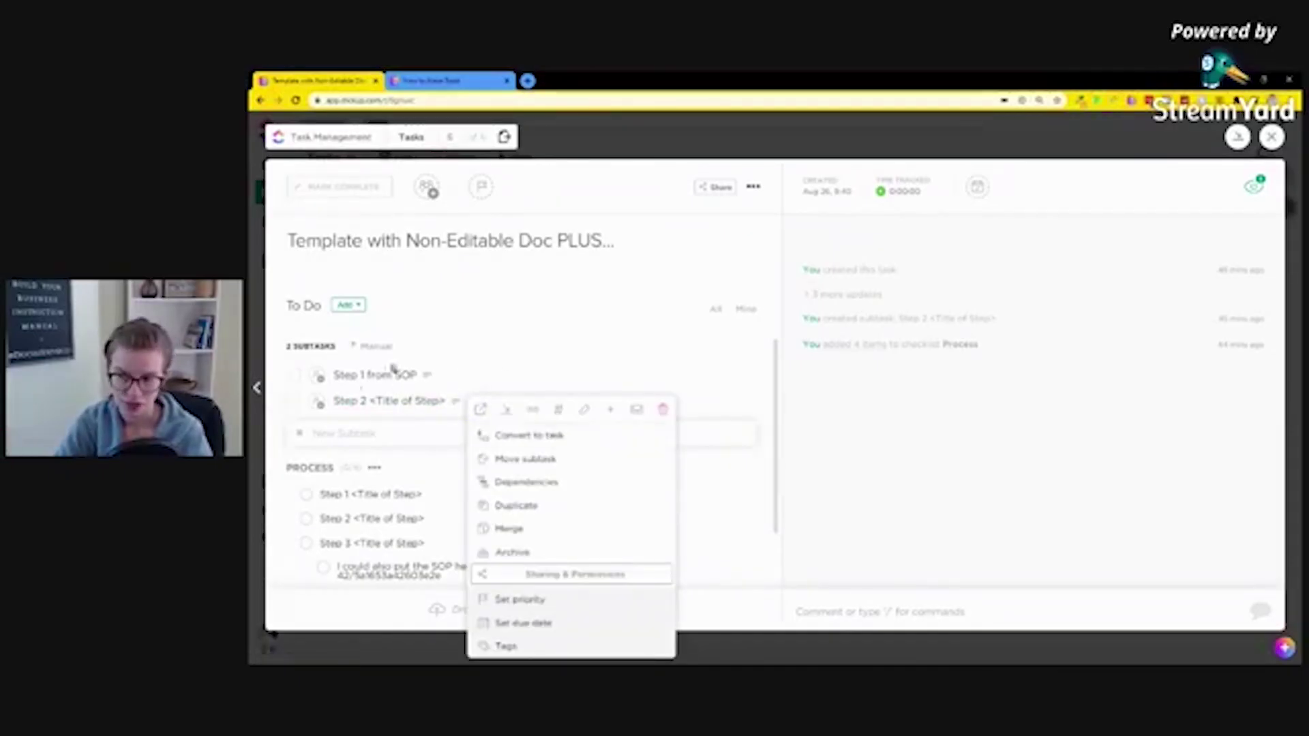
pyautogui.click(403, 443)
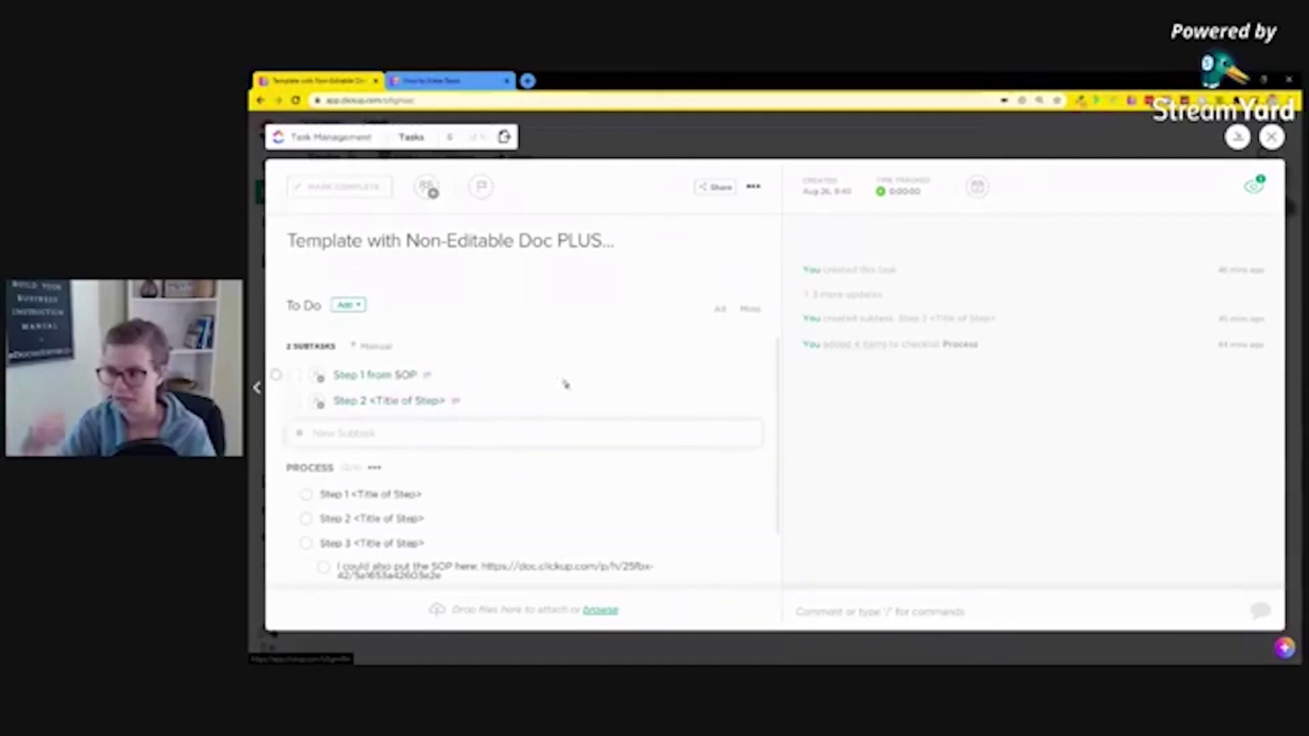
# - Rename the first item of the Process checklist "Step 1 from SOP"
pyautogui.moveTo(777, 403); pyautogui.dragTo(775, 476)
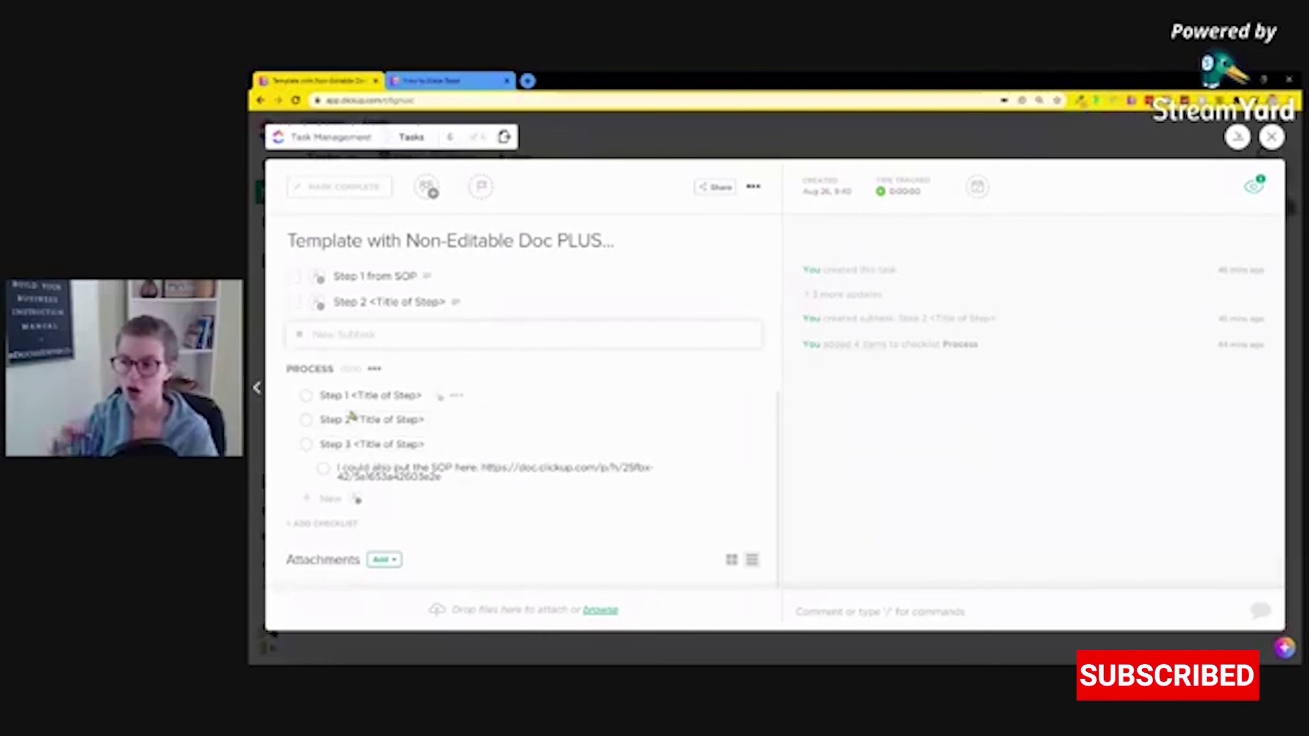
pyautogui.moveTo(350, 394); pyautogui.dragTo(453, 418)
pyautogui.write('tep 1 from SOP')
pyautogui.press('Return')
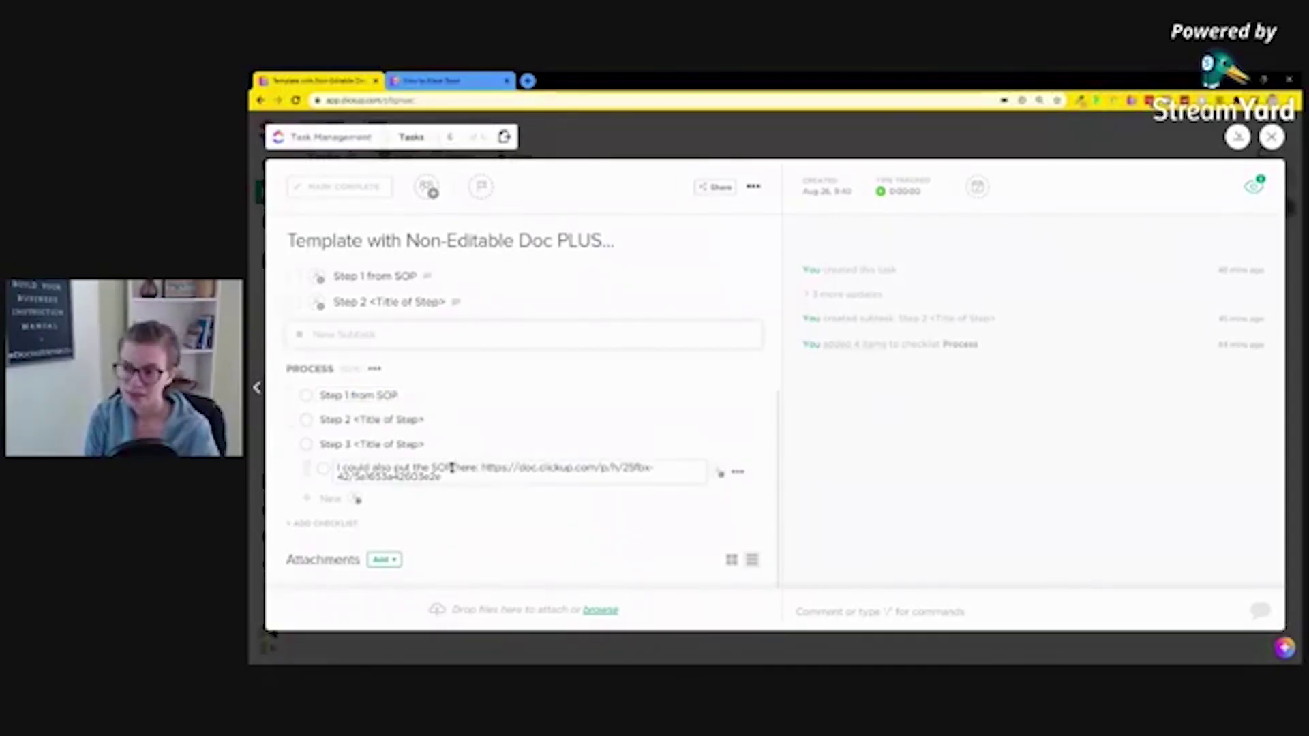
# - Check off every item in the Process checklist, including the nested SOP link item, and show the completed items
pyautogui.click(339, 469)
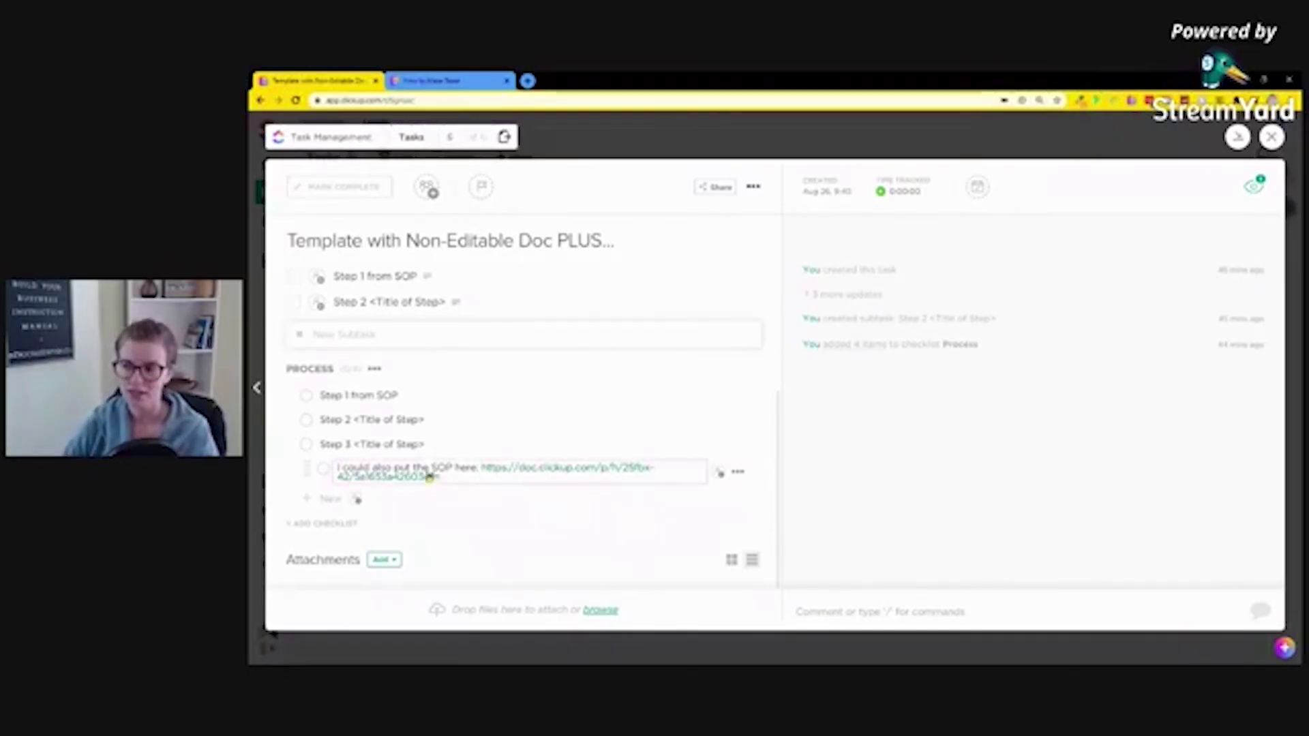
pyautogui.click(305, 447)
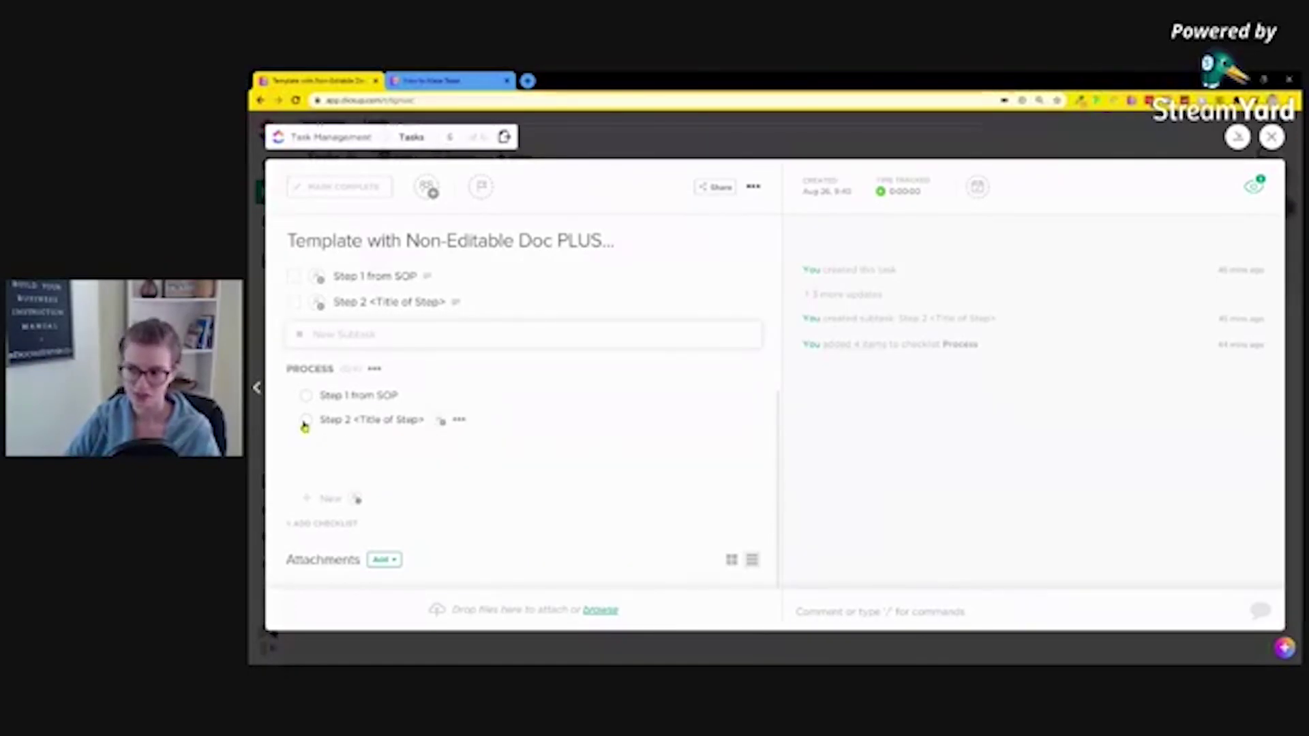
pyautogui.click(305, 452)
pyautogui.click(306, 451)
pyautogui.click(335, 499)
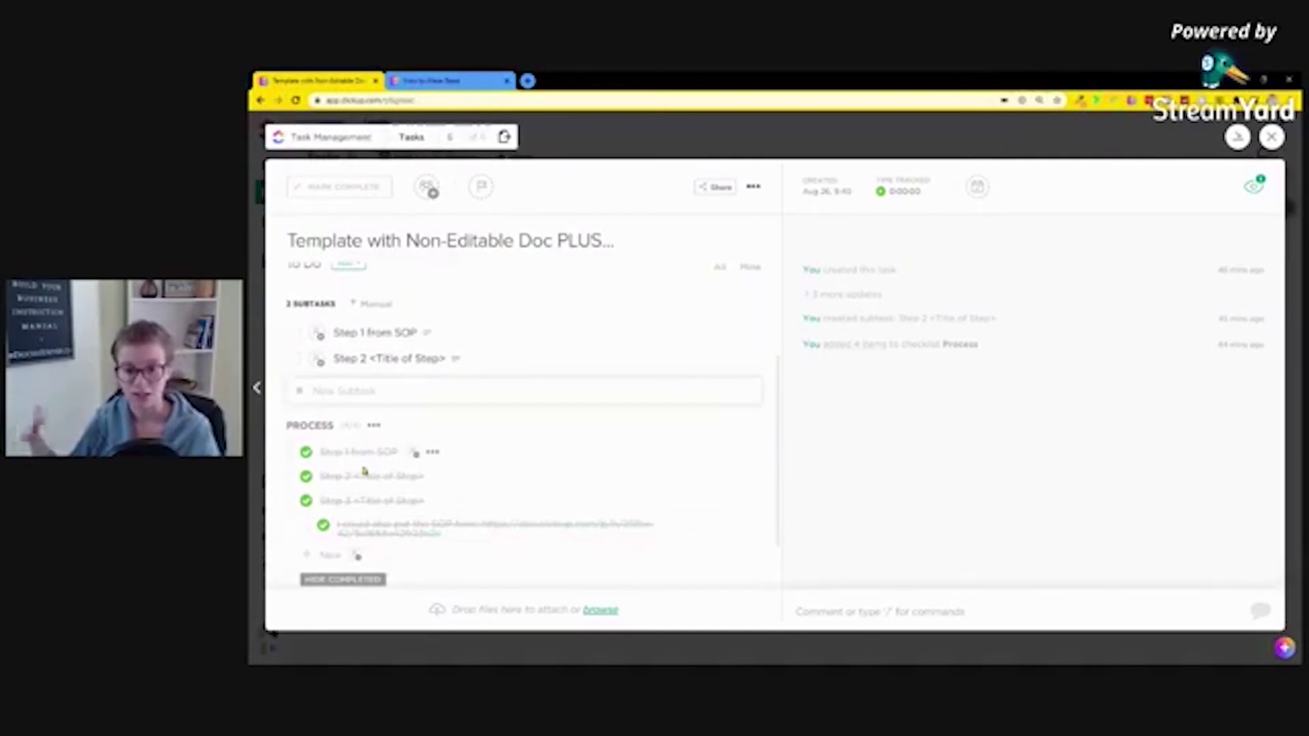
pyautogui.scroll(4, 410, 491)
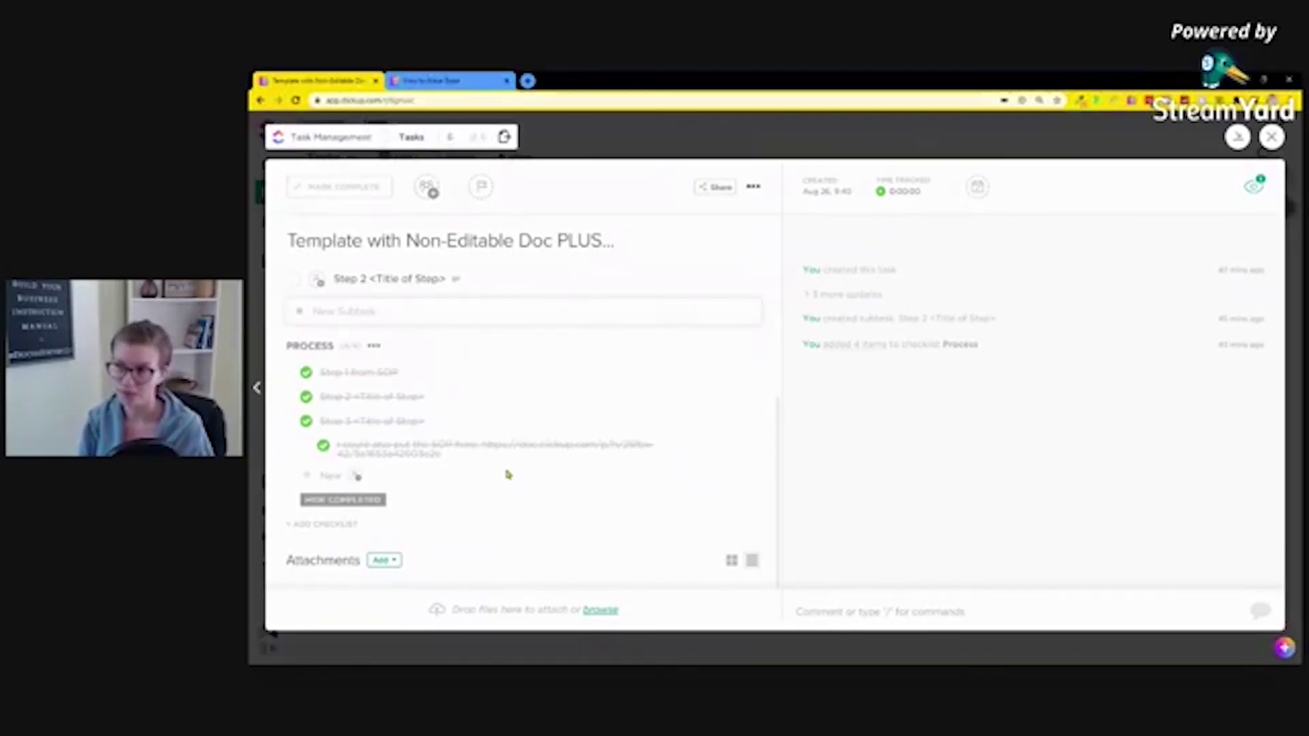
# - Close the template task and enlarge the Tasks list to review all the template tasks together
pyautogui.click(579, 131)
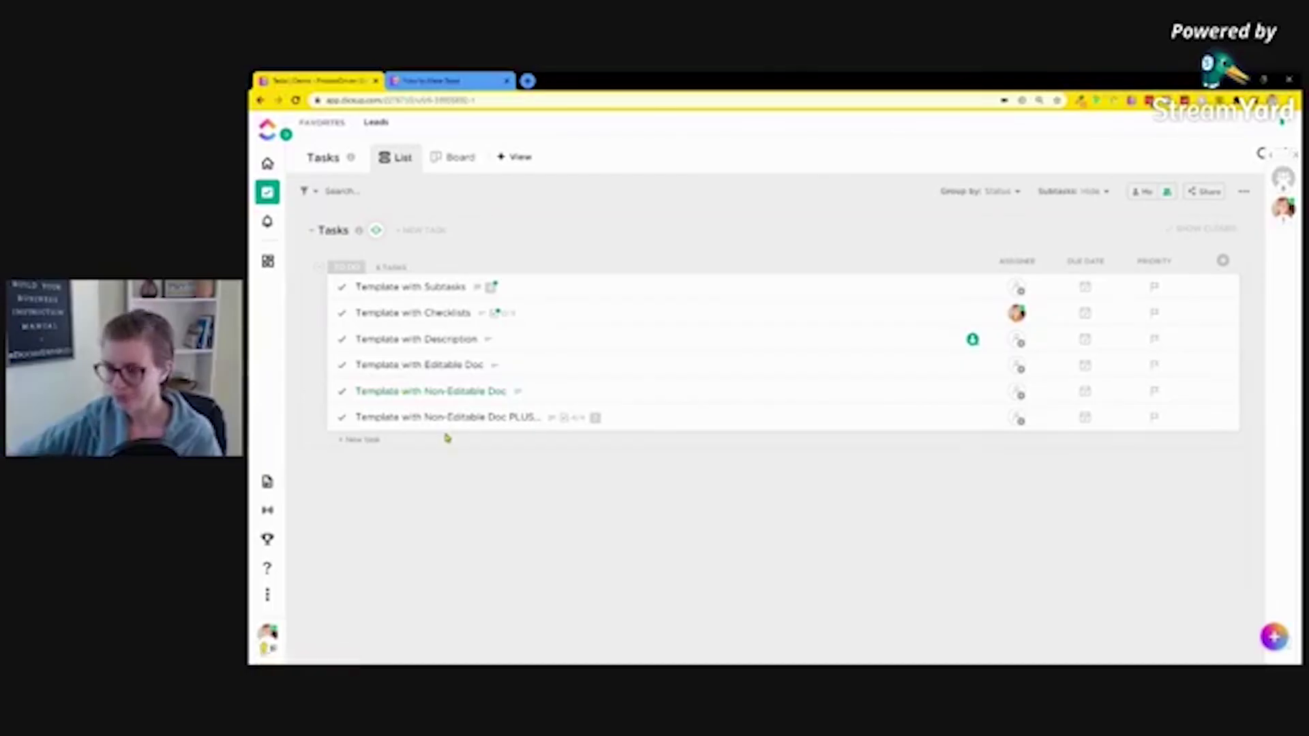
pyautogui.hotkey('ctrl', '+')
pyautogui.hotkey('ctrl', '+')
pyautogui.hotkey('ctrl', '+')
pyautogui.hotkey('ctrl', '+')
pyautogui.hotkey('ctrl', '+')
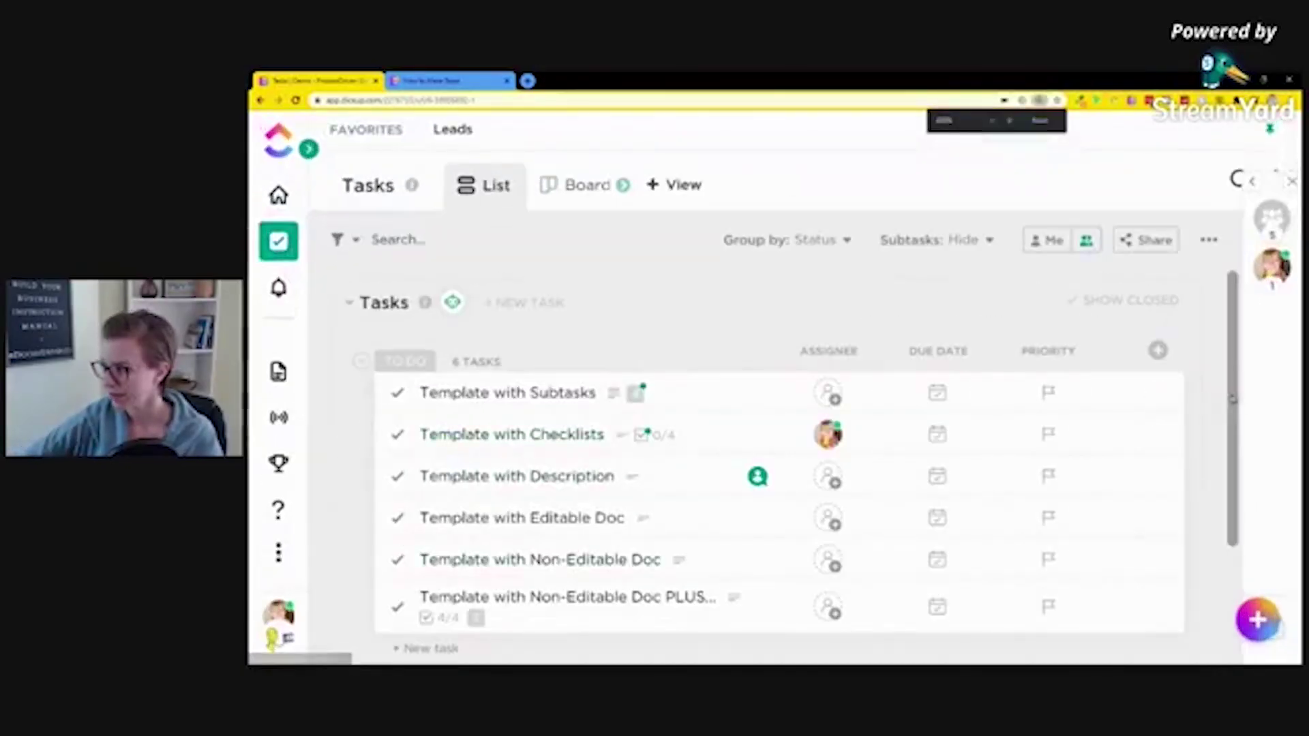
pyautogui.scroll(-2, 1225, 448)
pyautogui.scroll(1, 1224, 448)
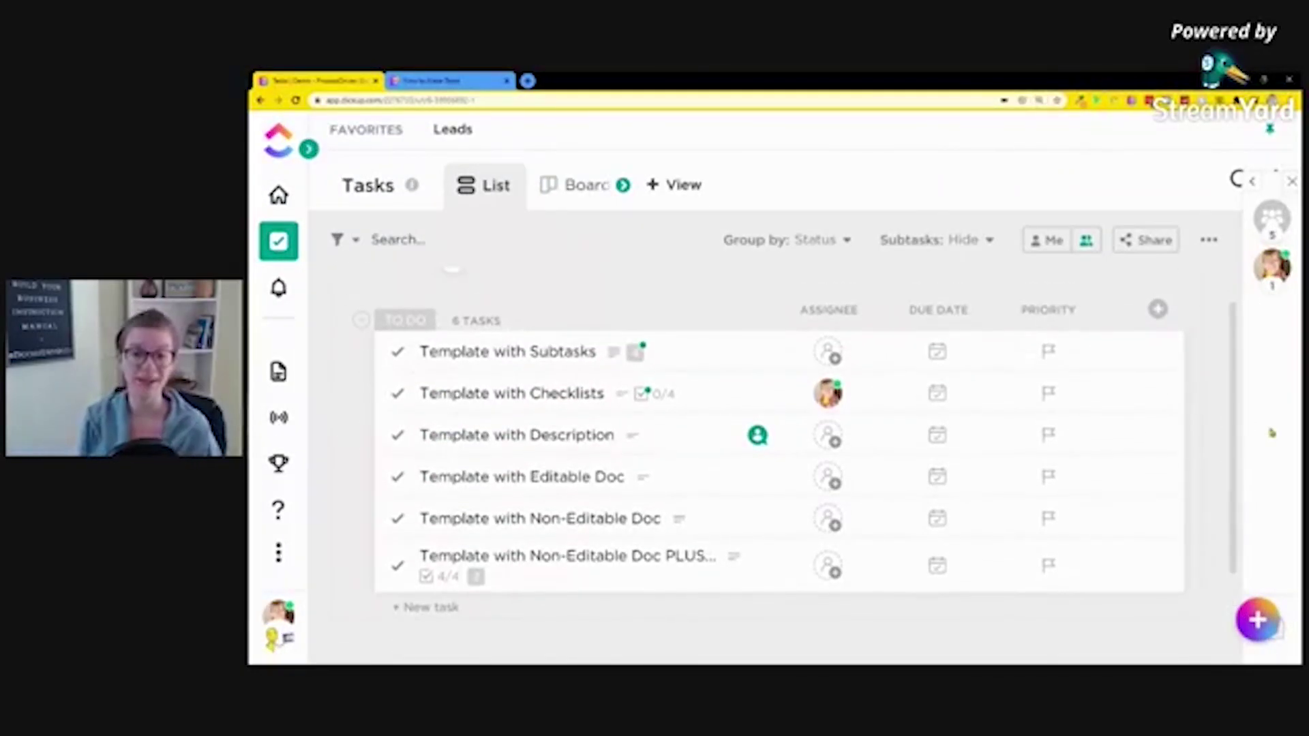